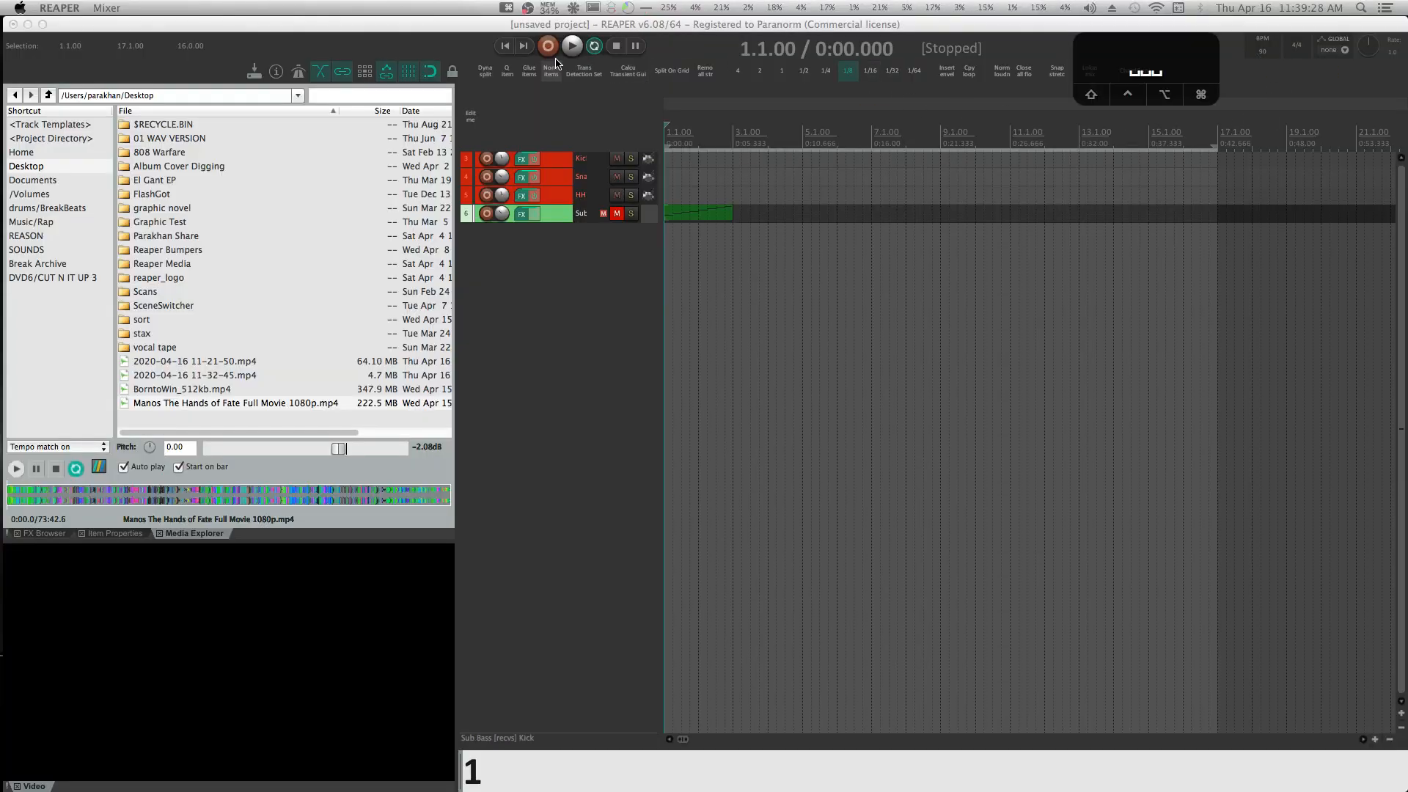
# Review the project's video settings, including frame rate and preferred video size, and accept them.
pyautogui.click(282, 72)
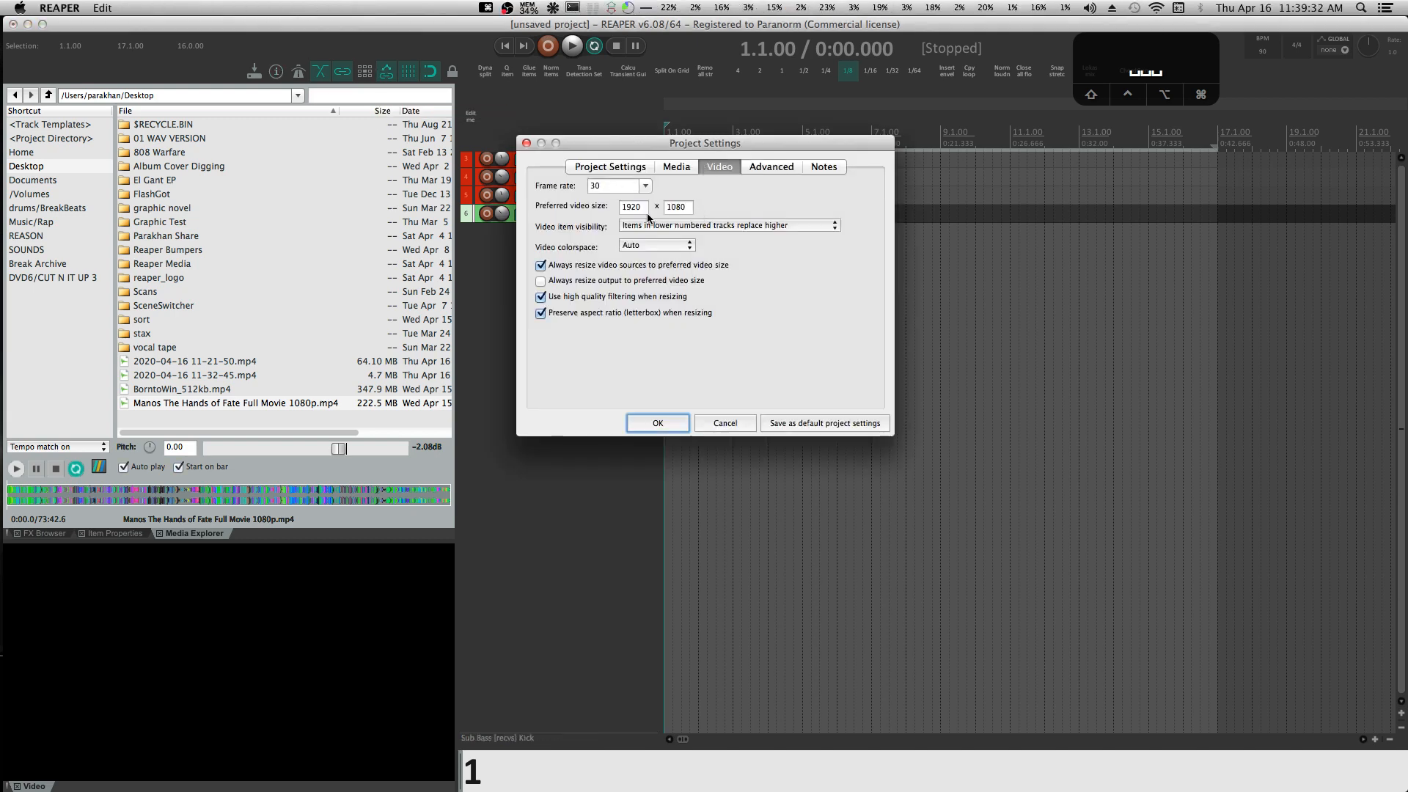
pyautogui.click(638, 423)
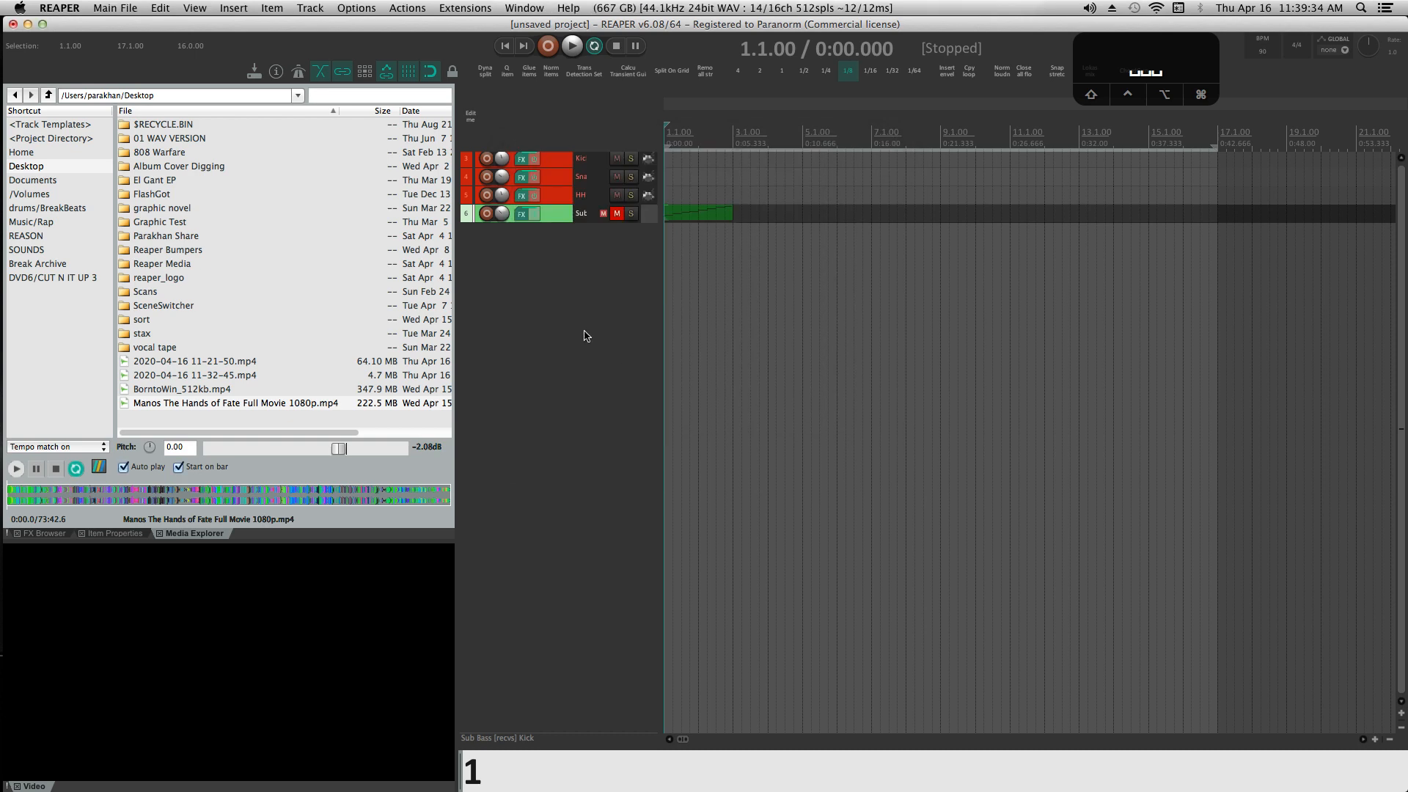
# Preview several points of "Manos The Hands of Fate Full Movie 1080p.mp4" in the media browser and stop the preview.
pyautogui.click(134, 492)
pyautogui.click(209, 491)
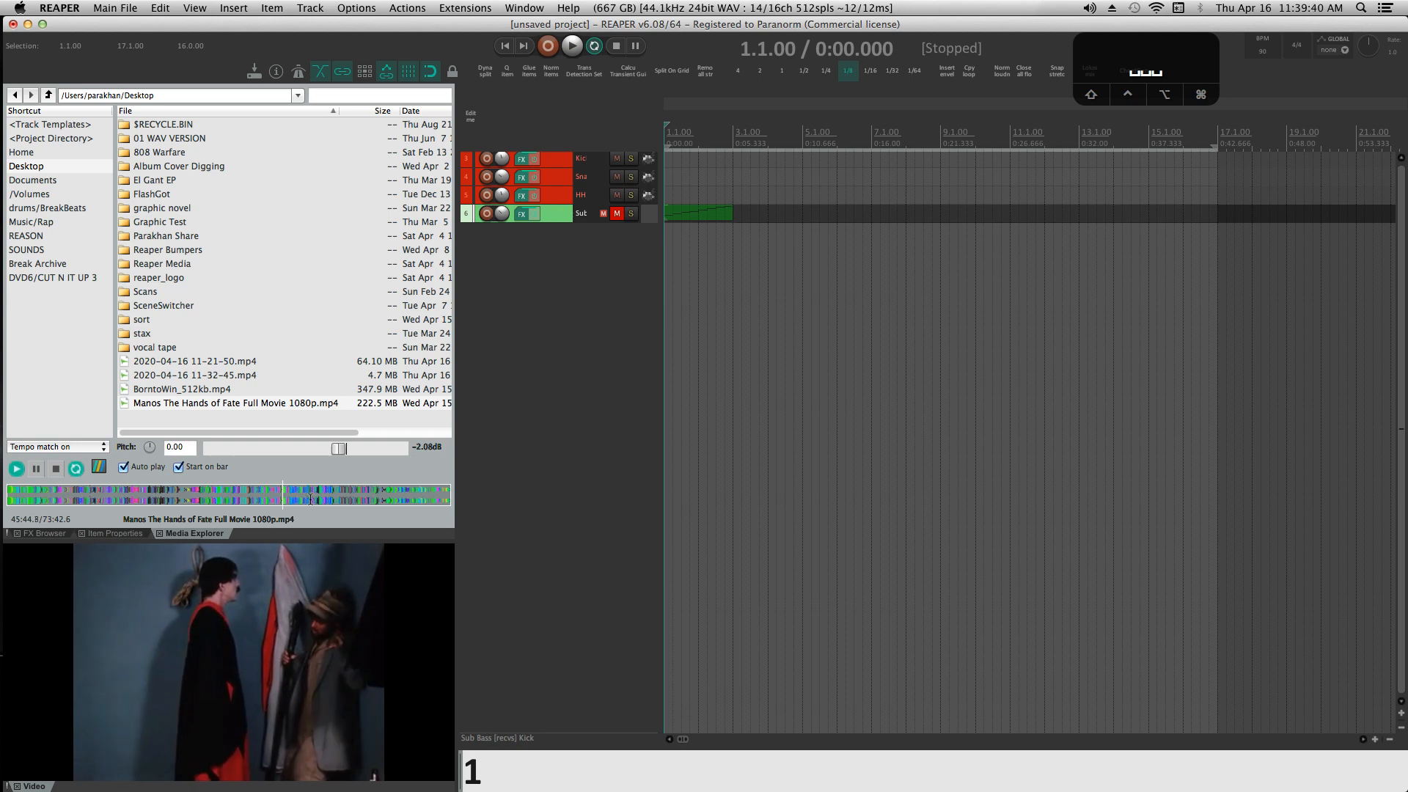
pyautogui.click(332, 495)
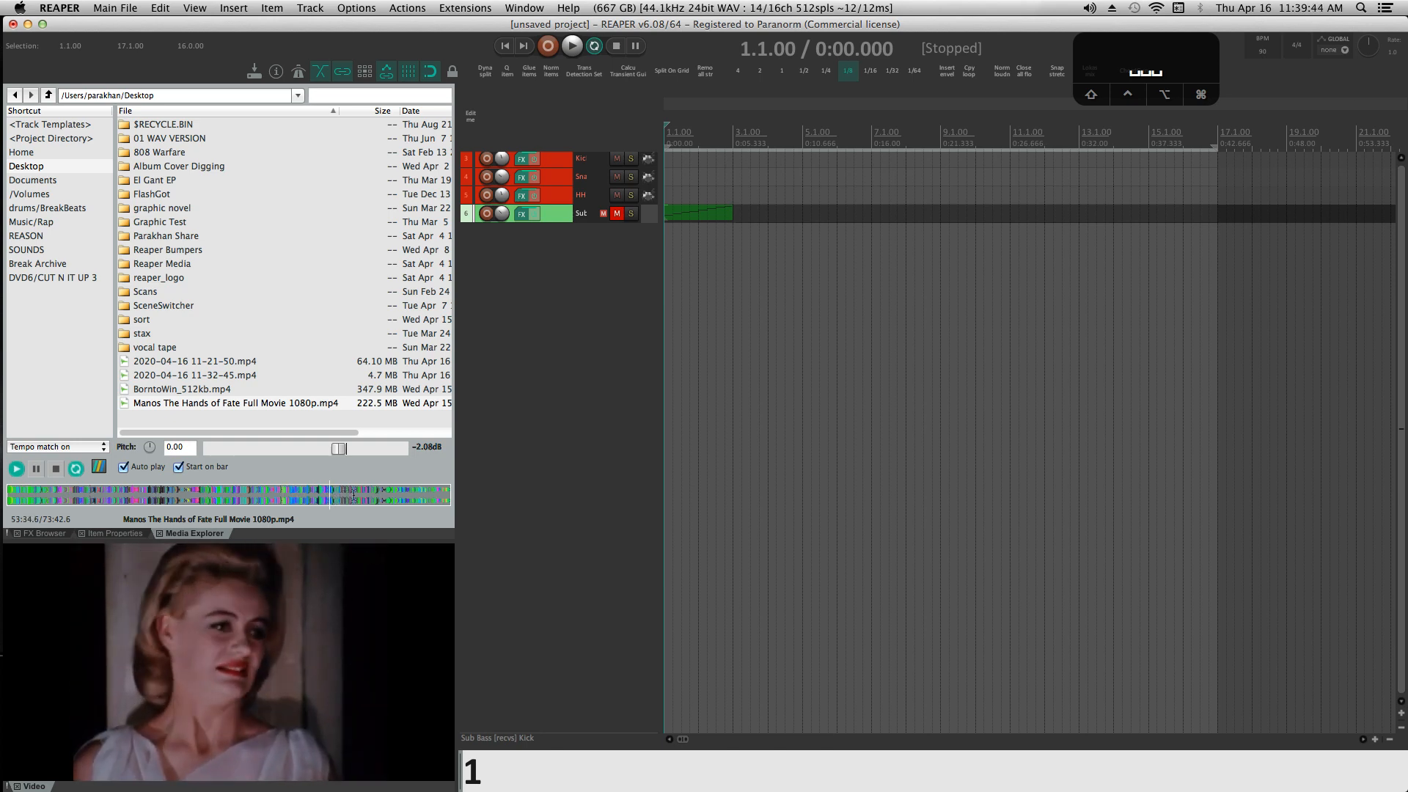
pyautogui.click(361, 492)
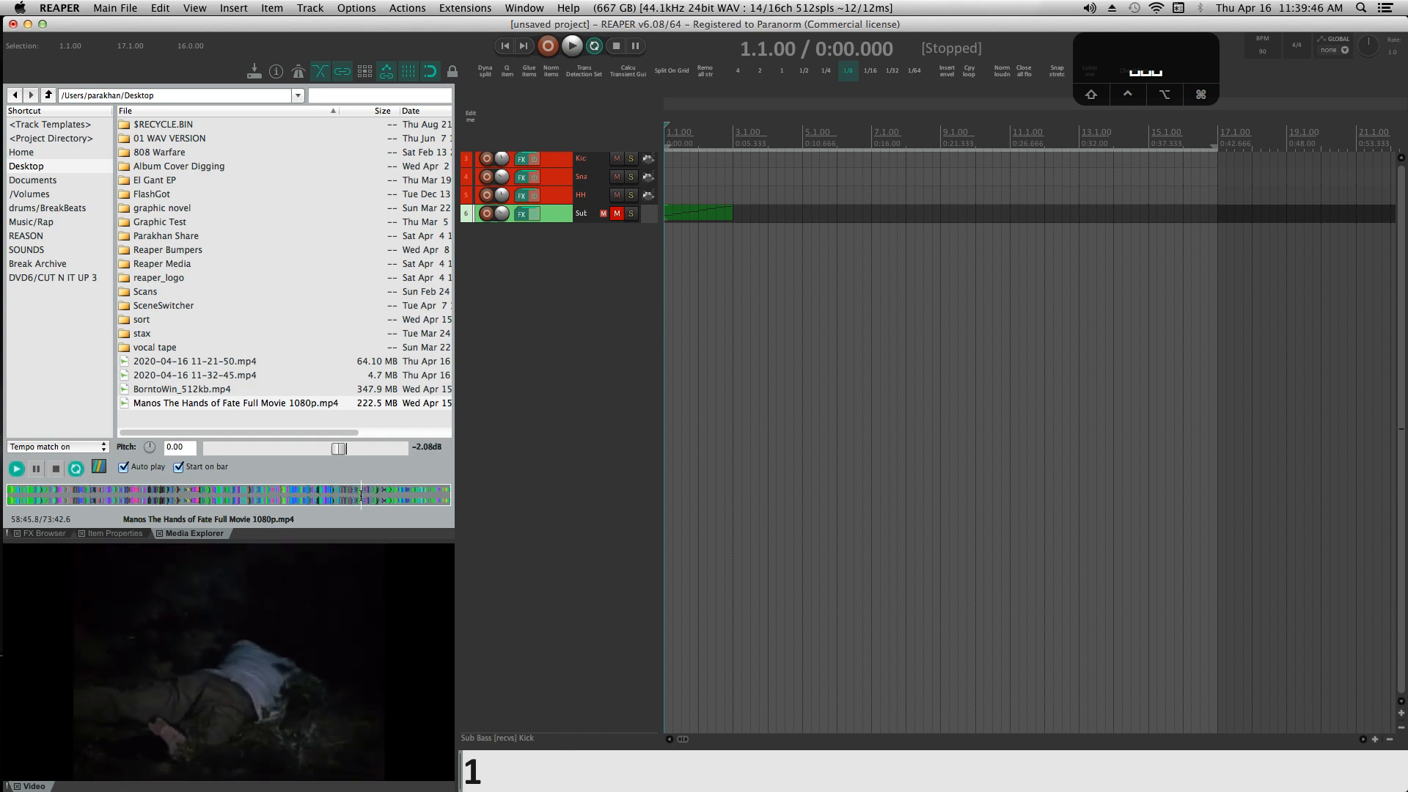
pyautogui.press('space')
# Insert the Manos movie as a new track below the Sub track and enlarge that track's height.
pyautogui.moveTo(559, 381); pyautogui.dragTo(556, 380)
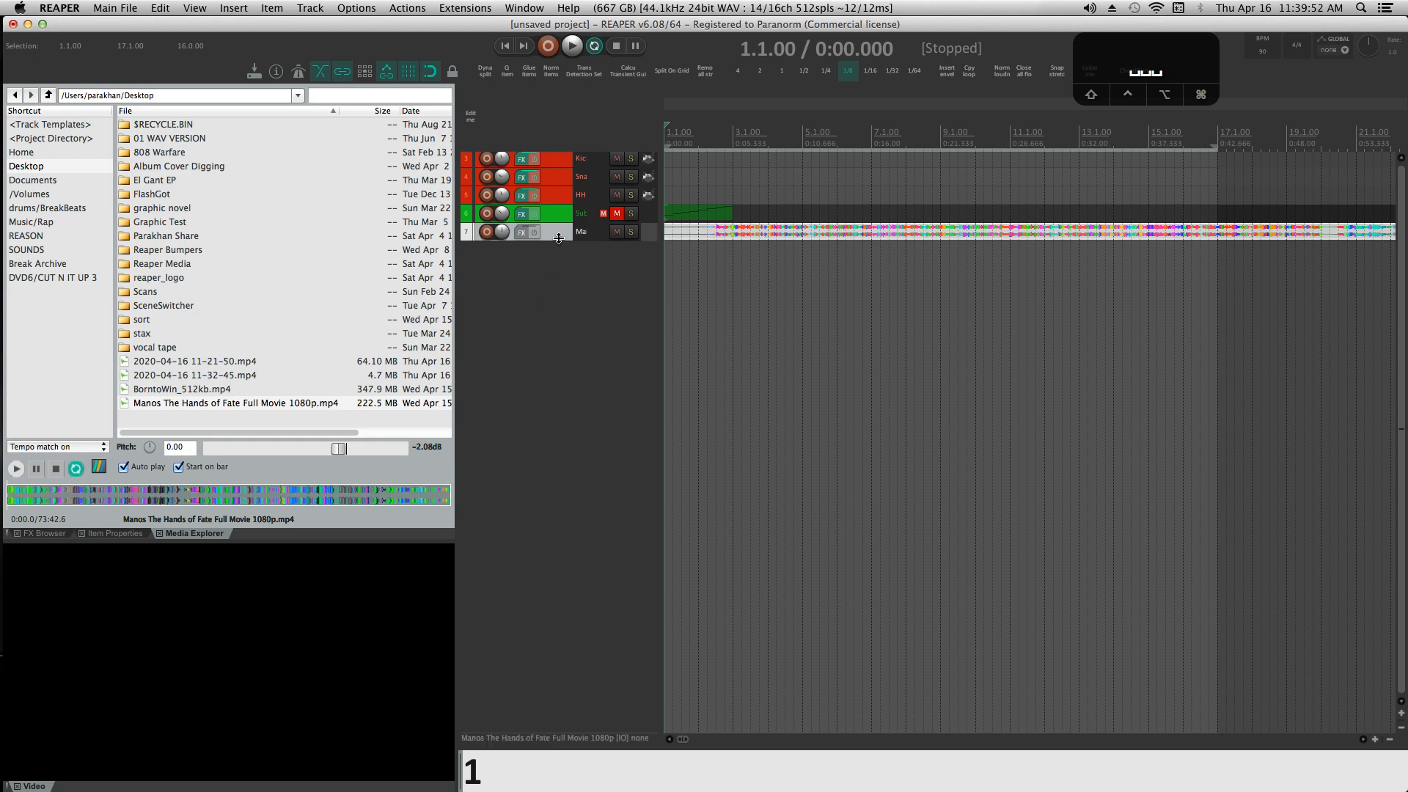
pyautogui.moveTo(558, 238); pyautogui.dragTo(597, 652)
# Audition passages of the movie item around the one-hour mark to find a usable scene.
pyautogui.scroll(-10, 870, 542)
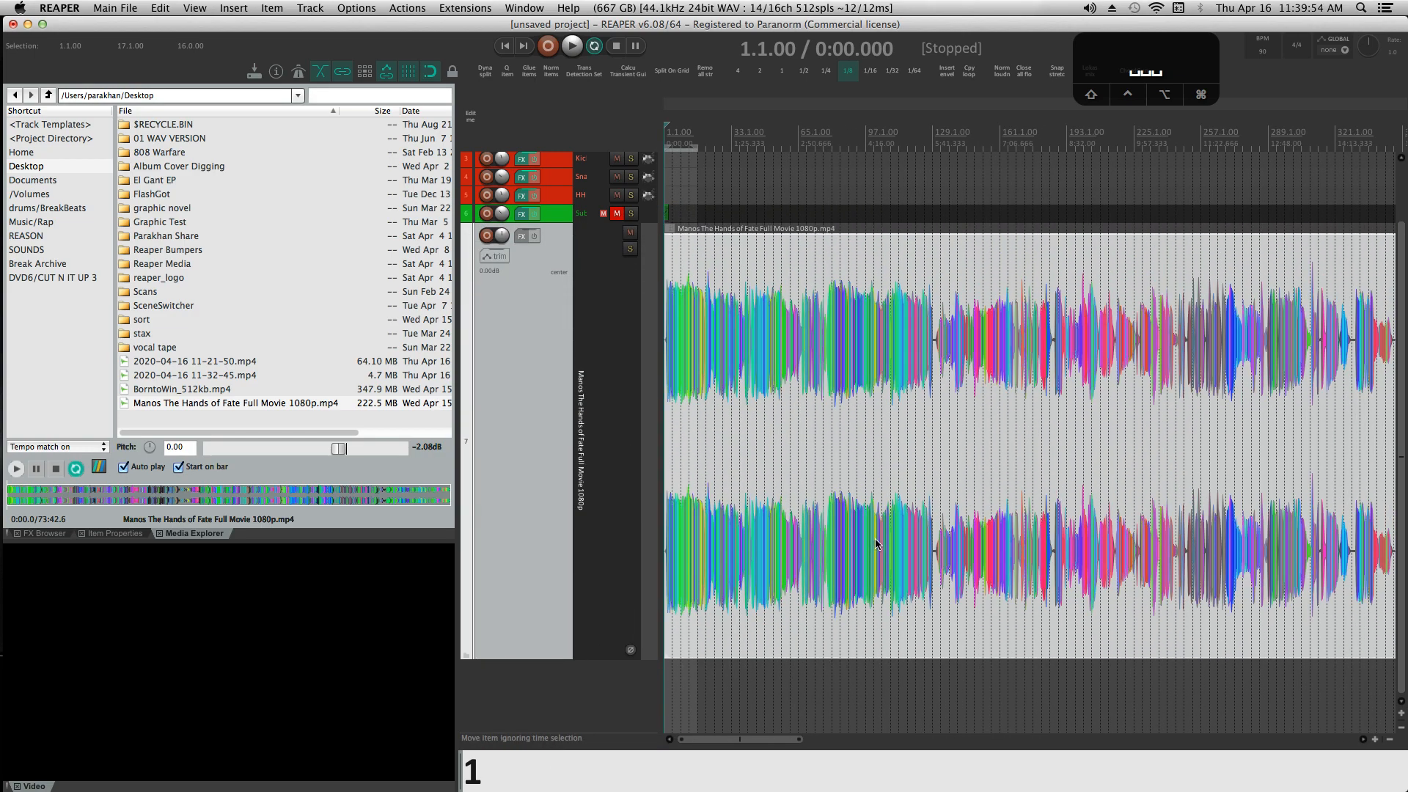
pyautogui.scroll(-8, 876, 543)
pyautogui.click(851, 447)
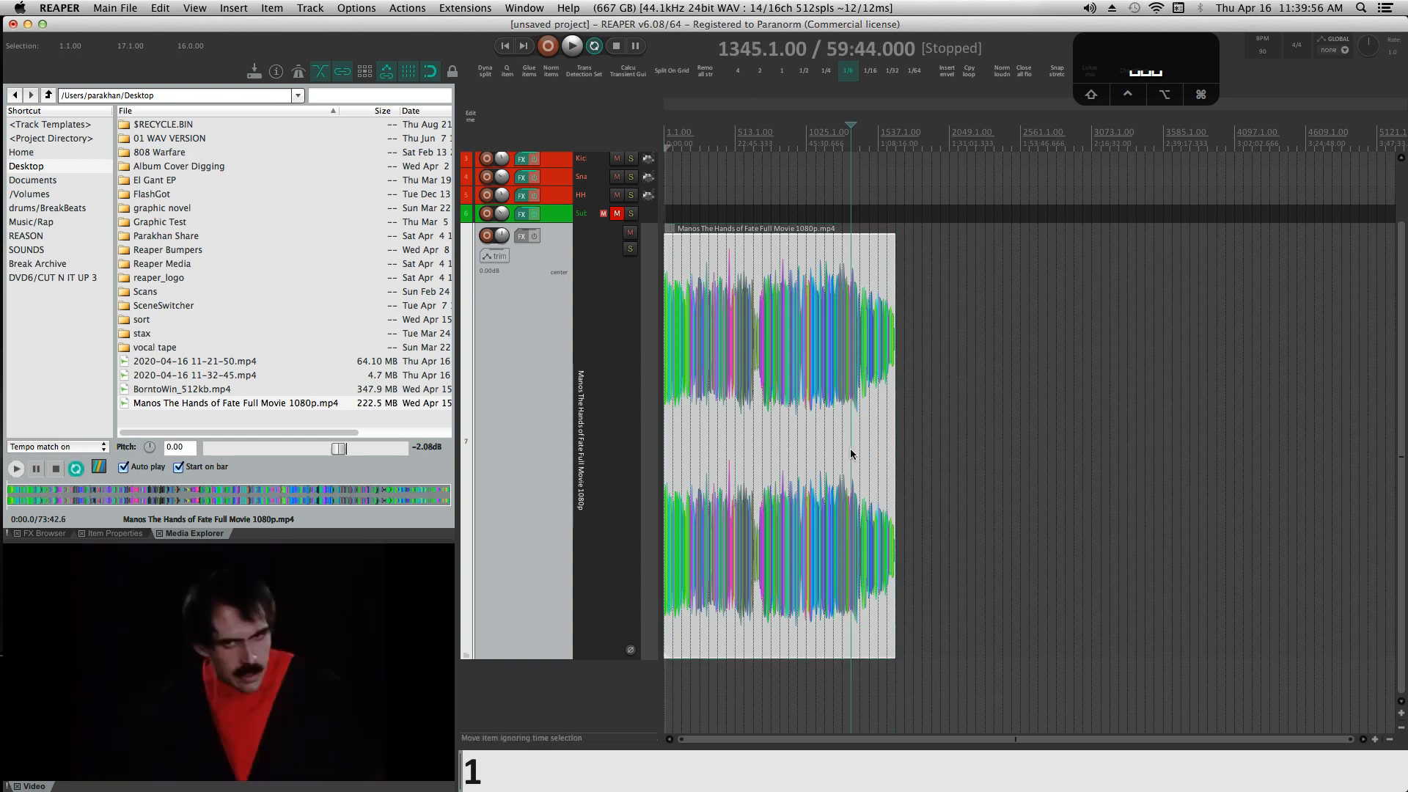
pyautogui.scroll(8, 852, 459)
pyautogui.press('space')
pyautogui.click(1060, 427)
pyautogui.press('space')
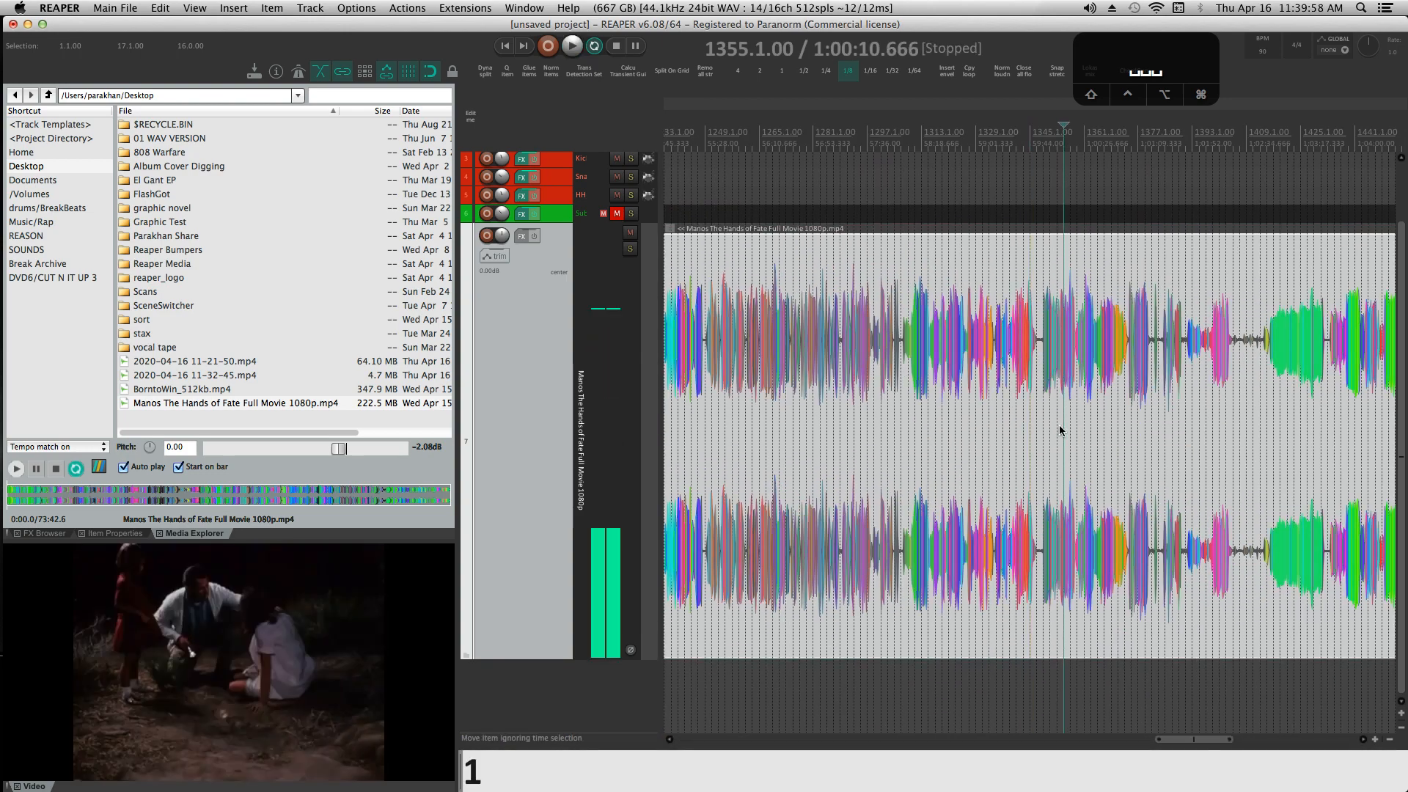
pyautogui.press('space')
pyautogui.click(1085, 420)
pyautogui.press('space')
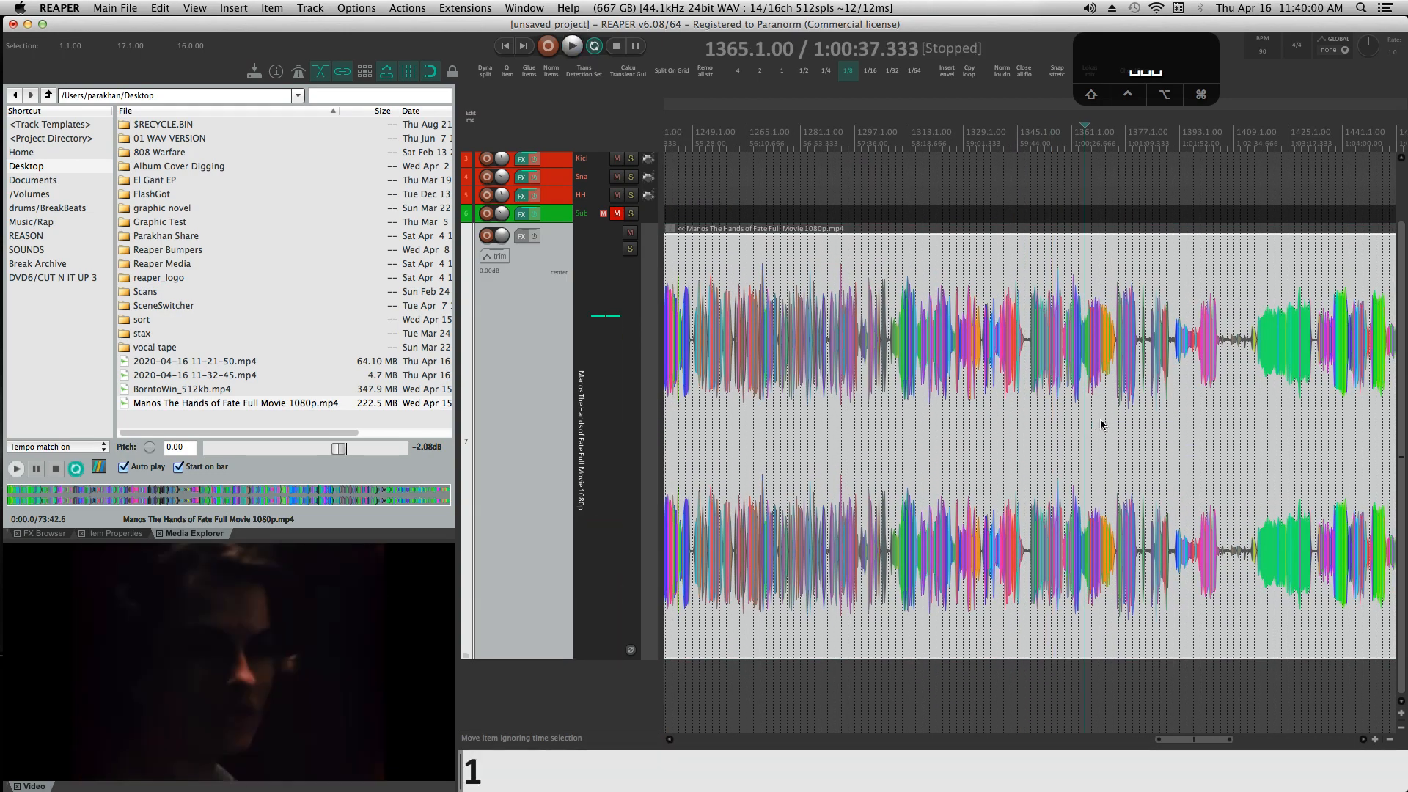
pyautogui.click(1125, 406)
pyautogui.press('space')
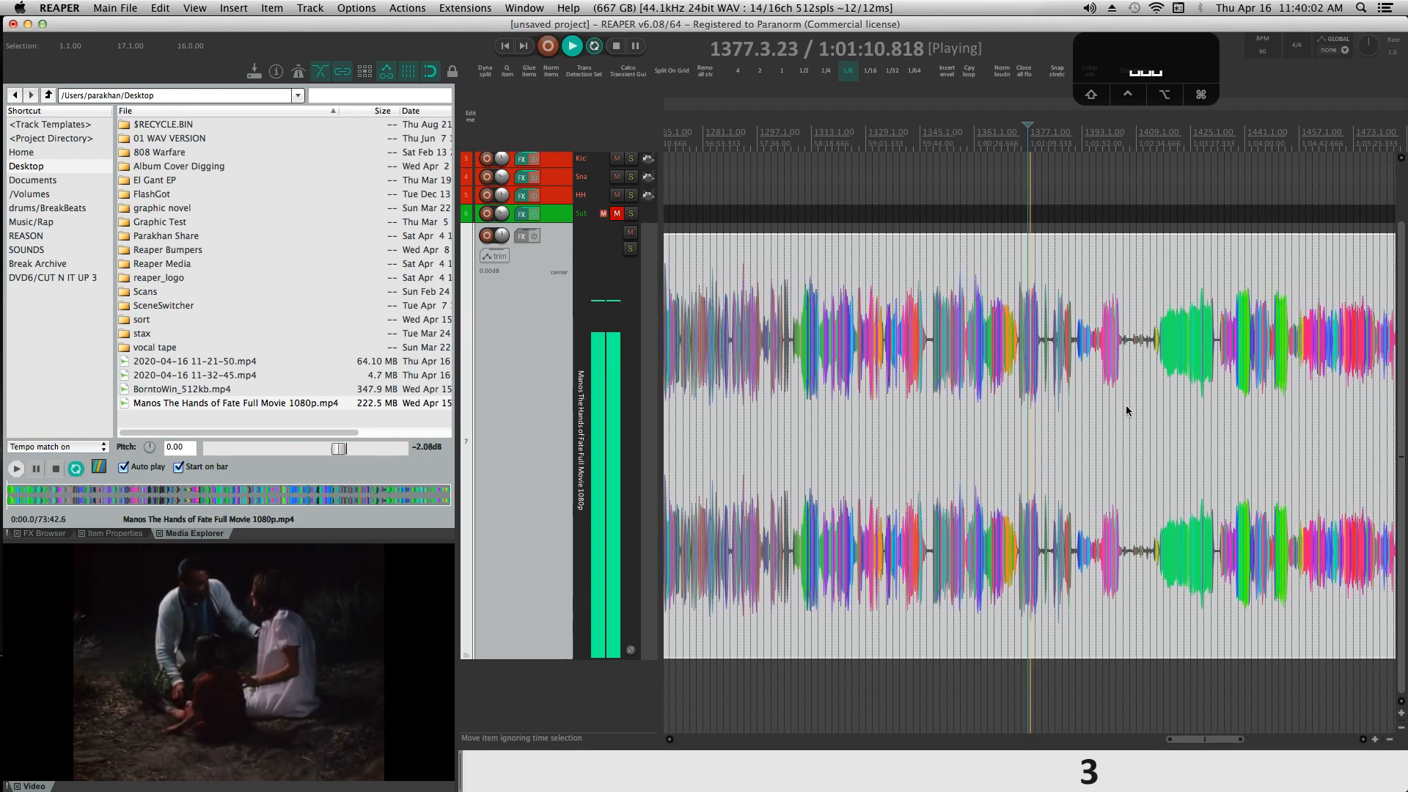
pyautogui.click(1112, 404)
pyautogui.press('space')
pyautogui.press('space')
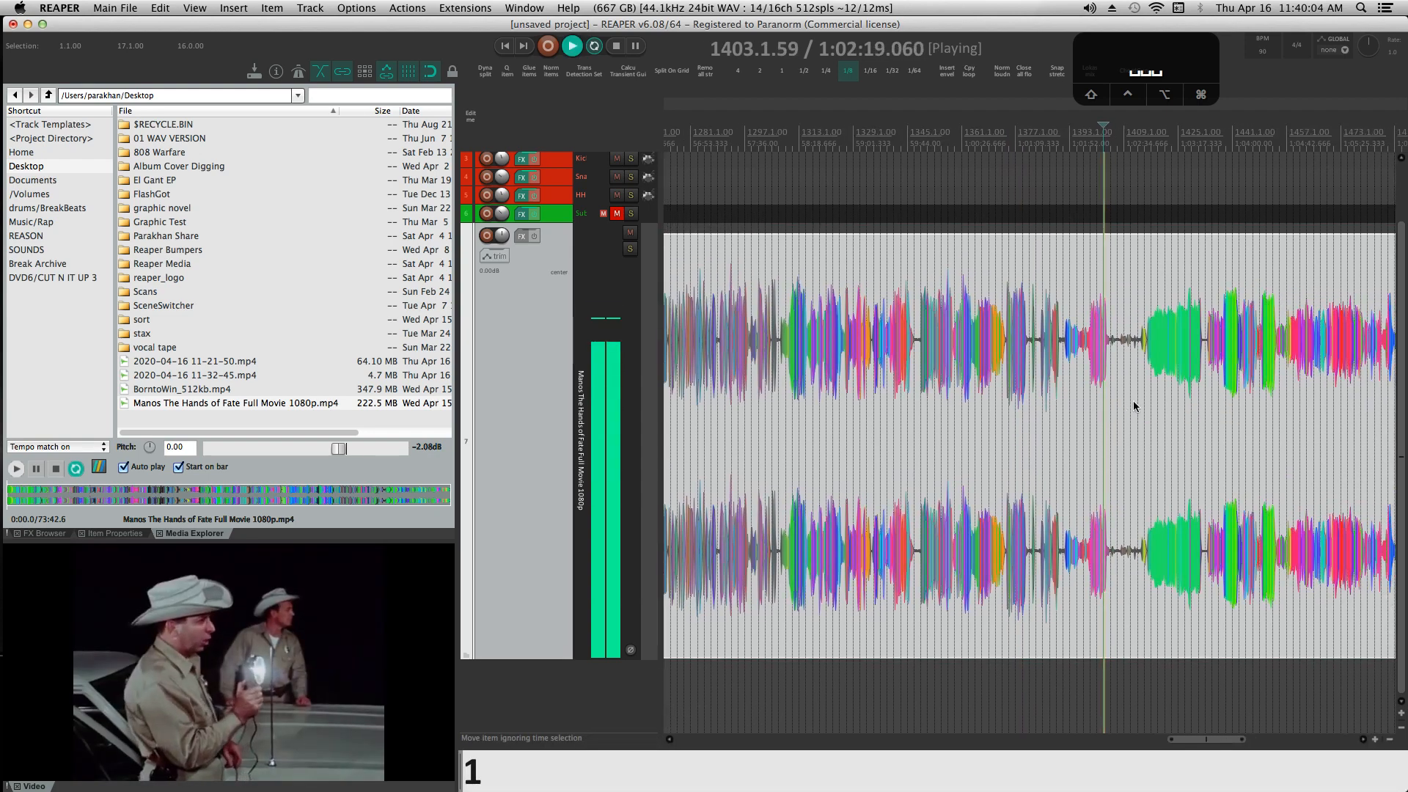
pyautogui.press('space')
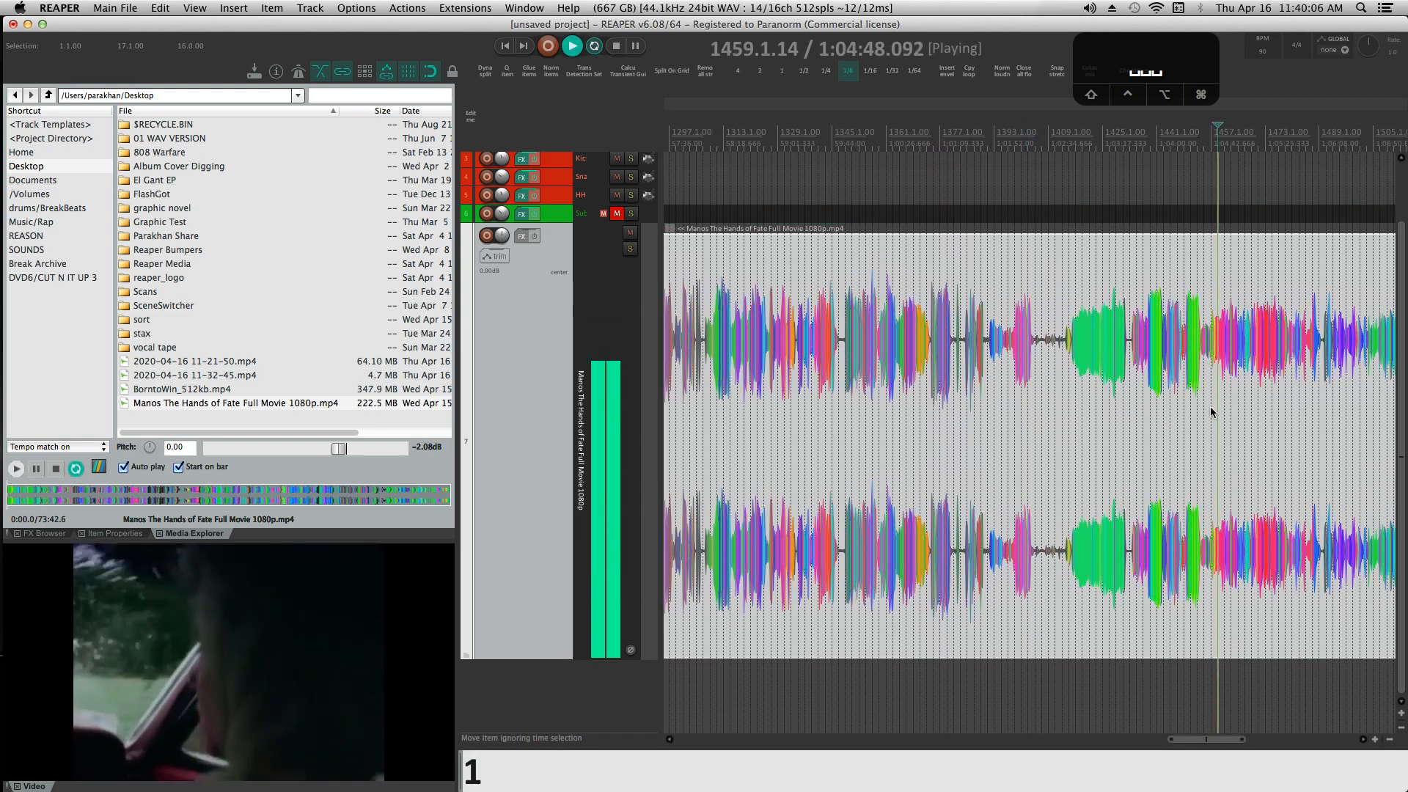
pyautogui.scroll(10, 1138, 437)
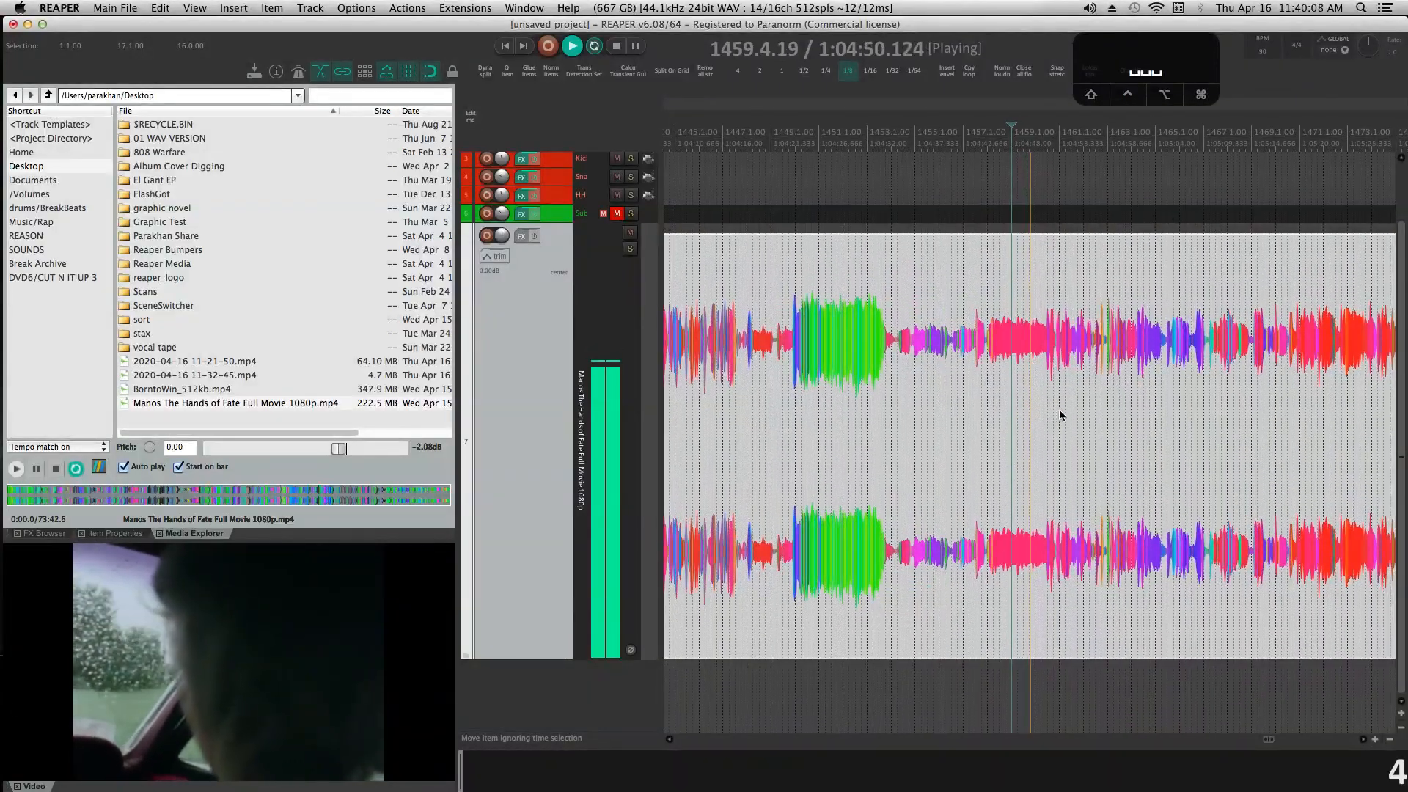
pyautogui.scroll(5, 1046, 408)
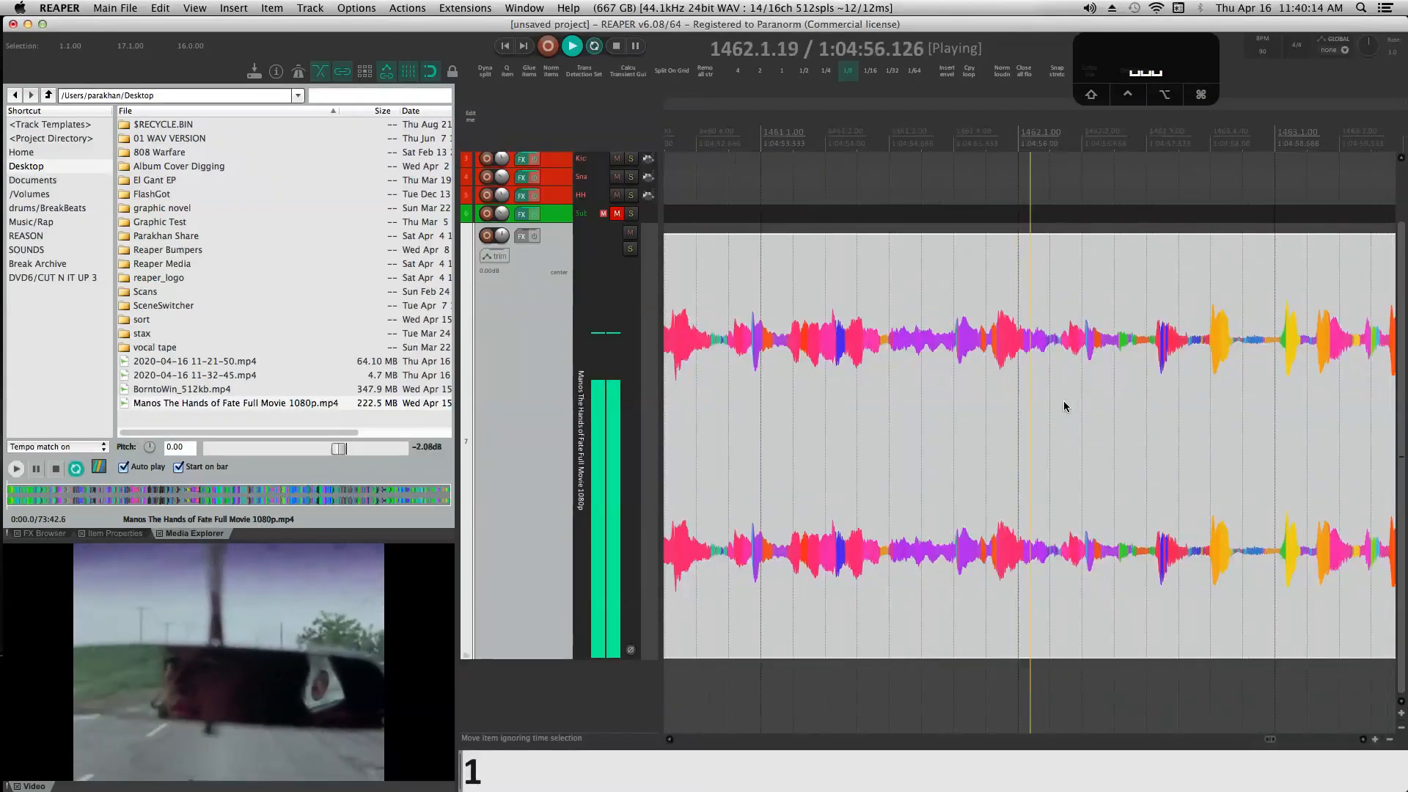
pyautogui.scroll(3, 1063, 400)
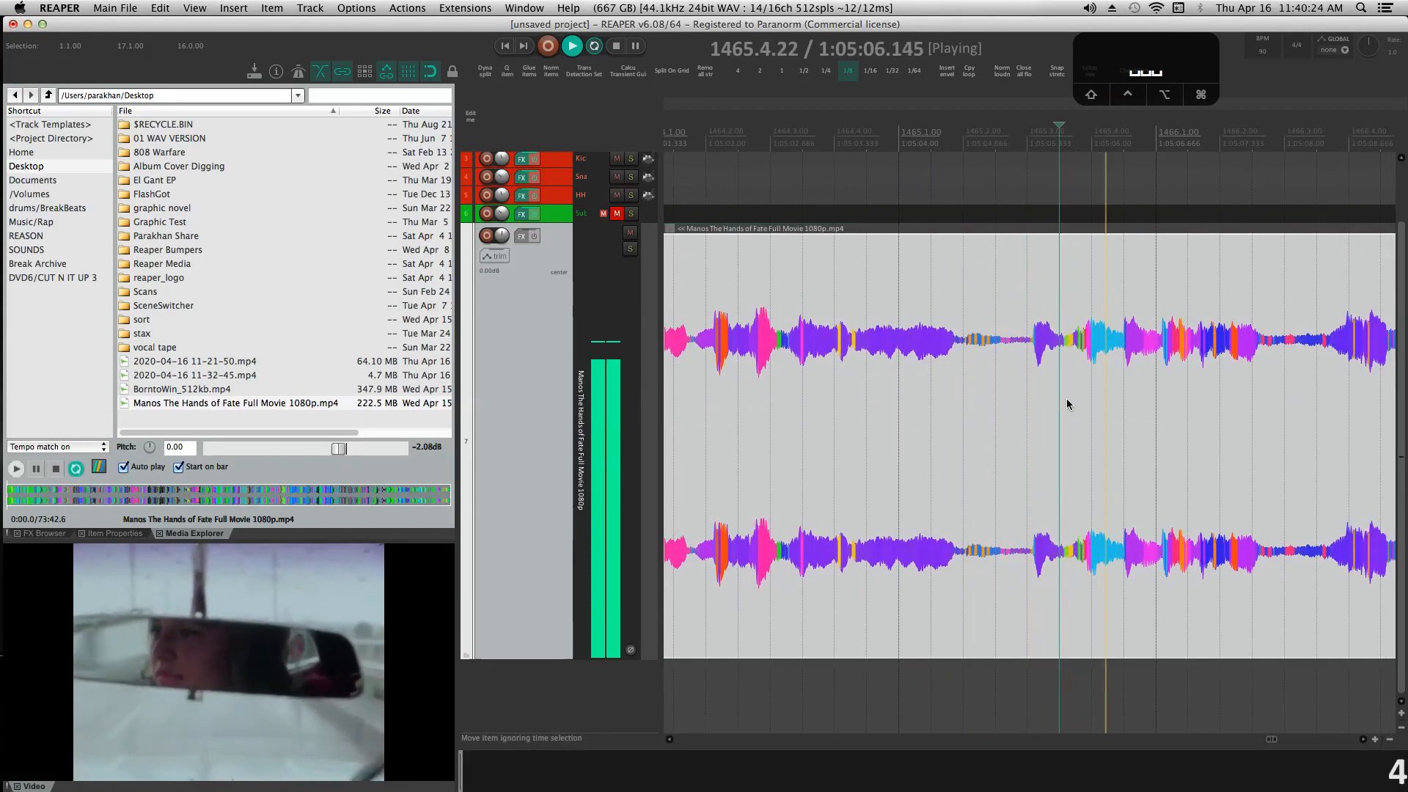
# Advance the edit cursor through the transients in the car scene, split the movie item there and delete the part before it.
pyautogui.scroll(6, 1066, 398)
pyautogui.press('Tab')
pyautogui.press('Tab')
pyautogui.press('Tab')
pyautogui.press('Tab')
pyautogui.press('Tab')
pyautogui.press('Tab')
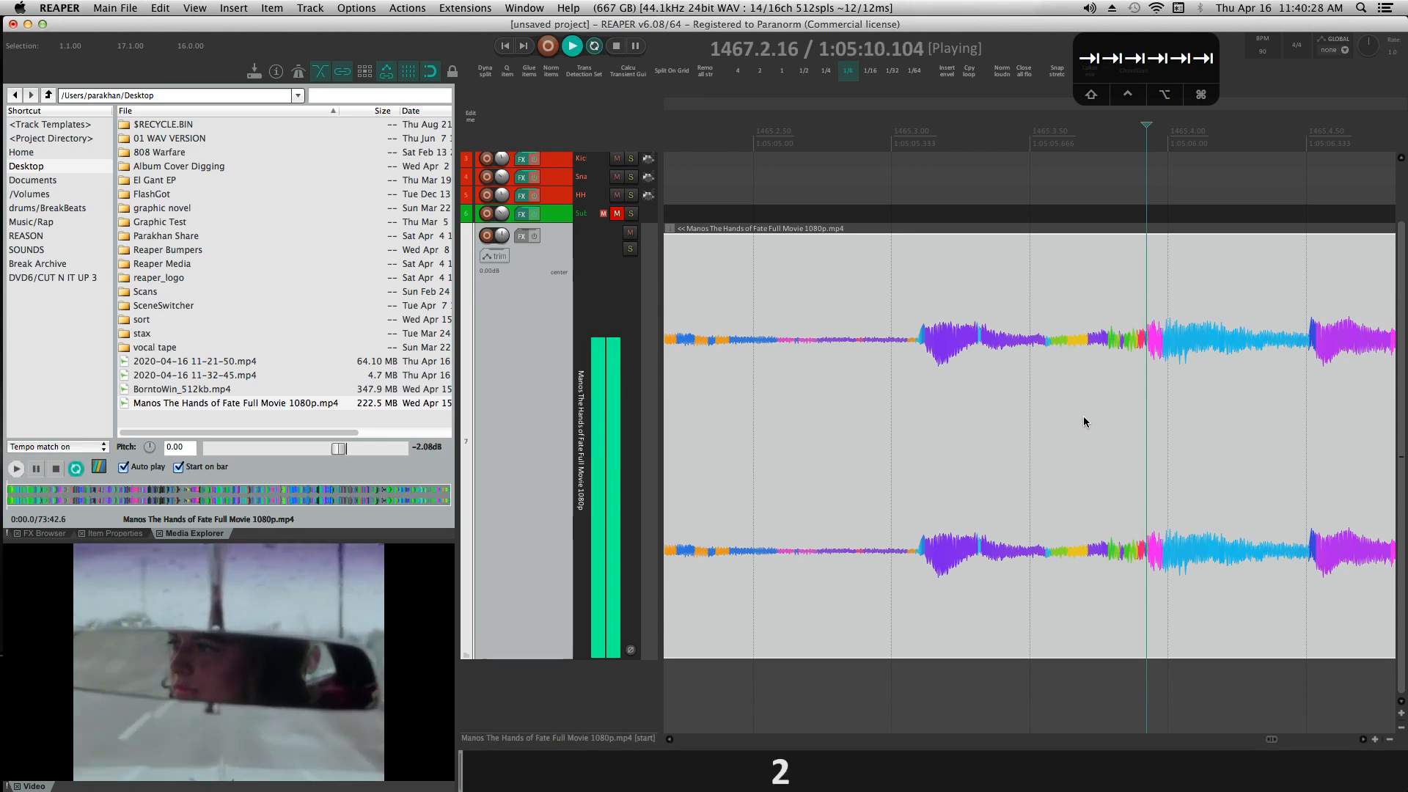
pyautogui.scroll(4, 1083, 416)
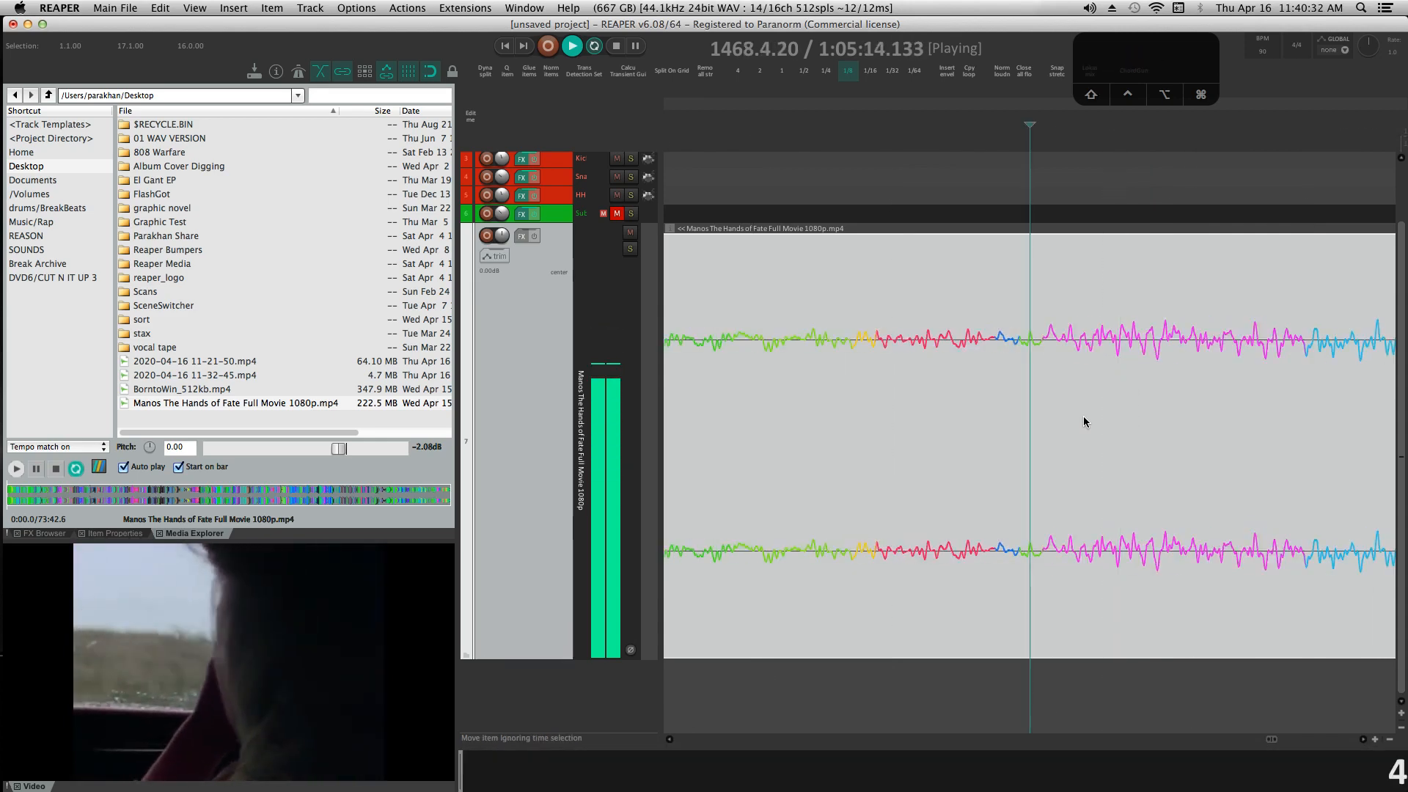
pyautogui.press('s')
pyautogui.click(956, 443)
pyautogui.press('BackSpace')
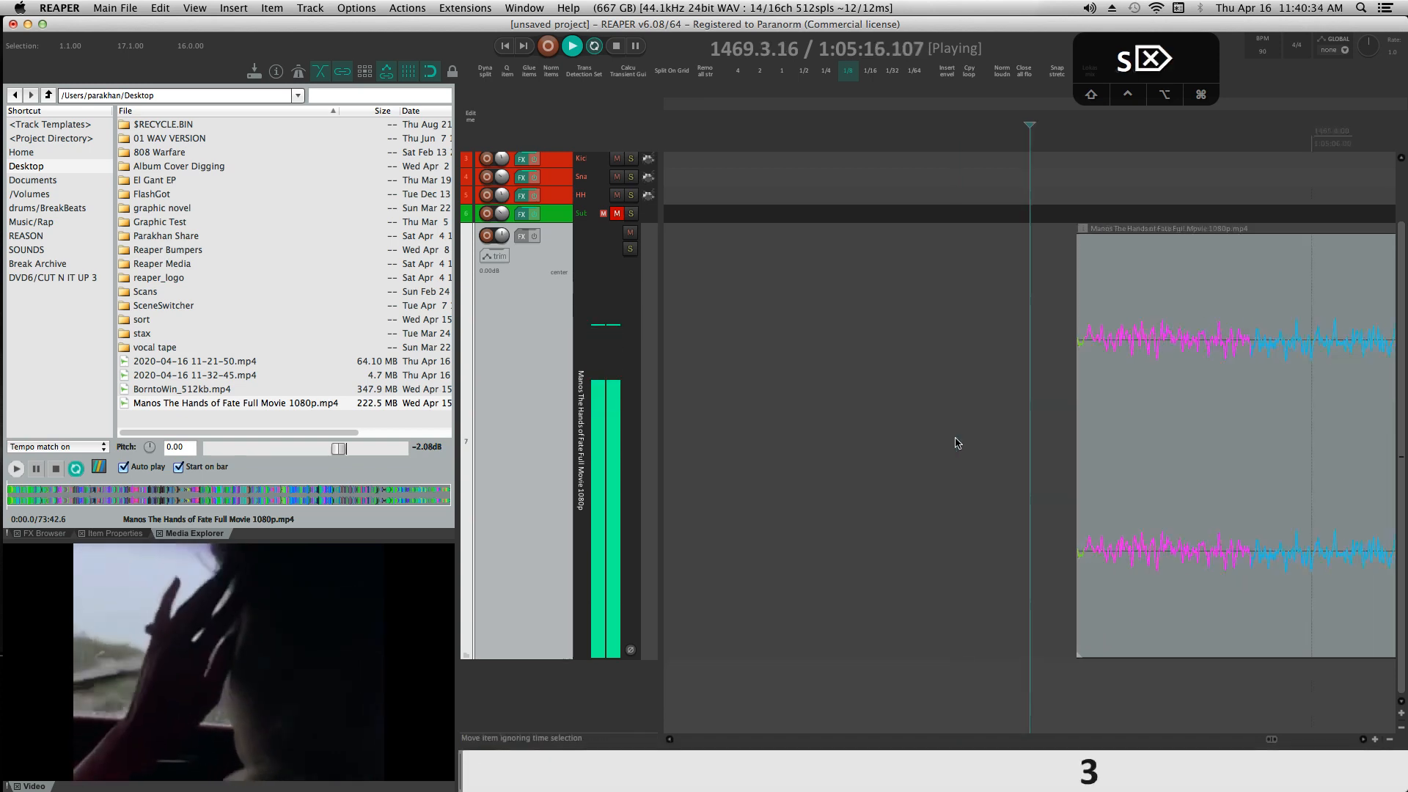
# Move the remaining movie clip to the project start at 1.1.00 and play it from there.
pyautogui.scroll(-8, 957, 443)
pyautogui.moveTo(1199, 448); pyautogui.dragTo(666, 446)
pyautogui.press('space')
pyautogui.press('space')
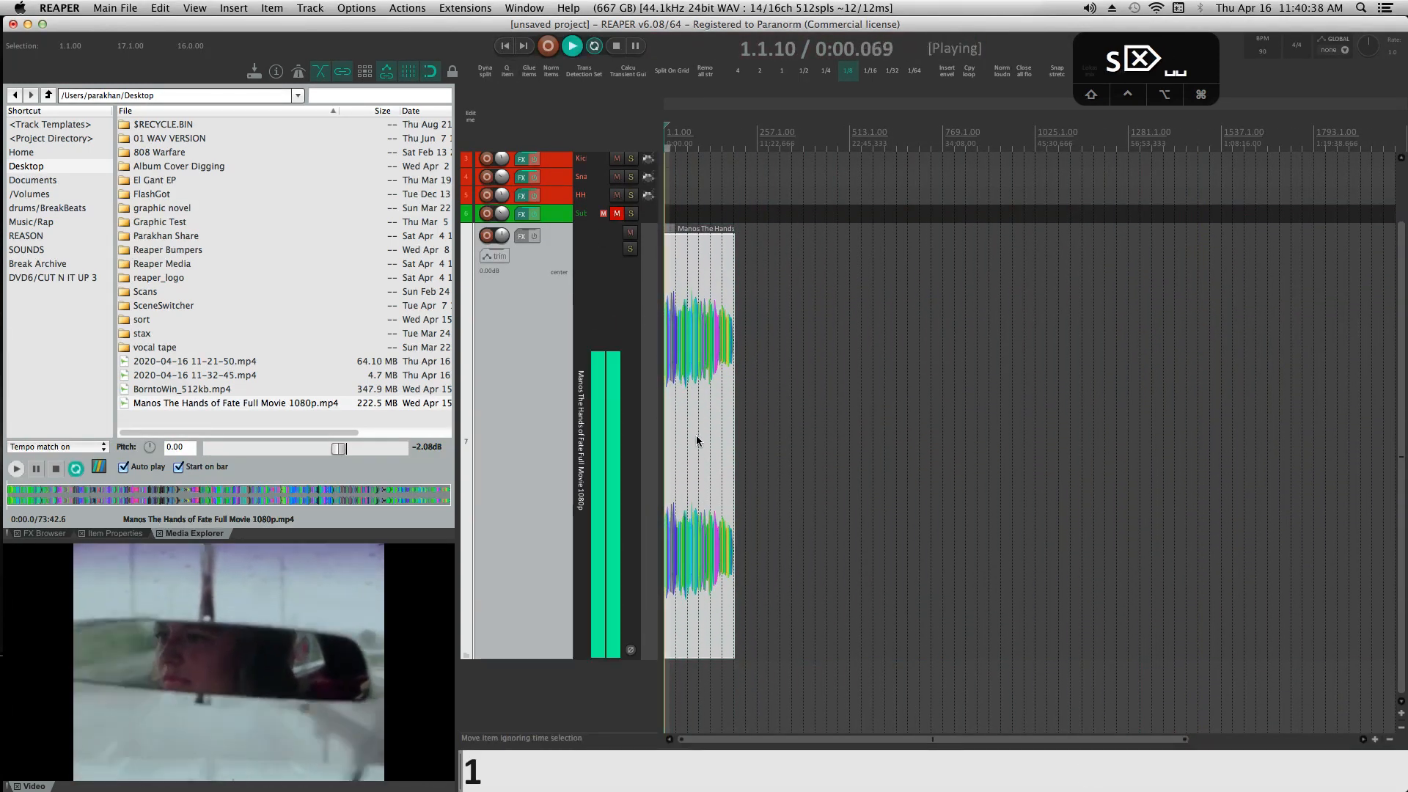
pyautogui.scroll(8, 697, 434)
pyautogui.scroll(5, 758, 426)
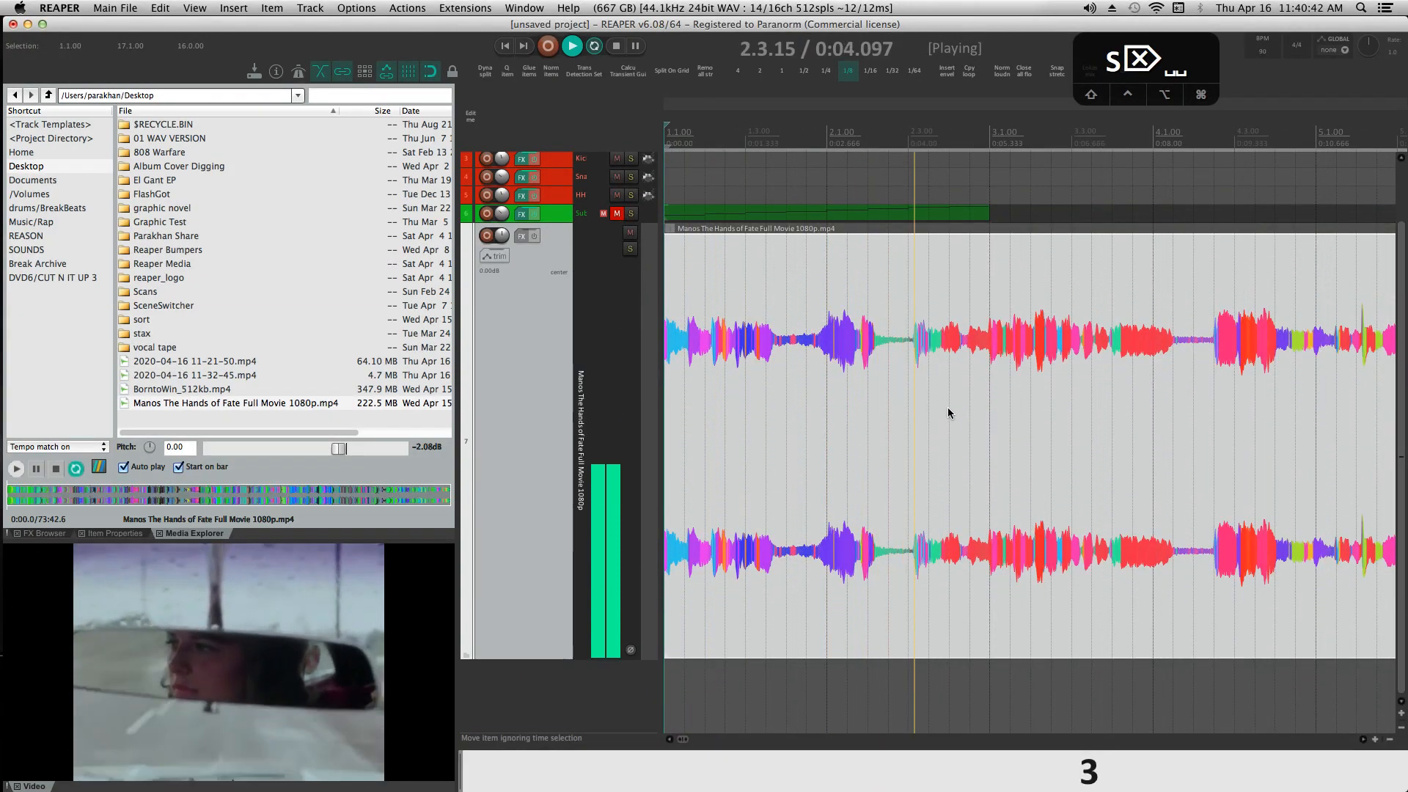
pyautogui.hscroll(2, 1048, 381)
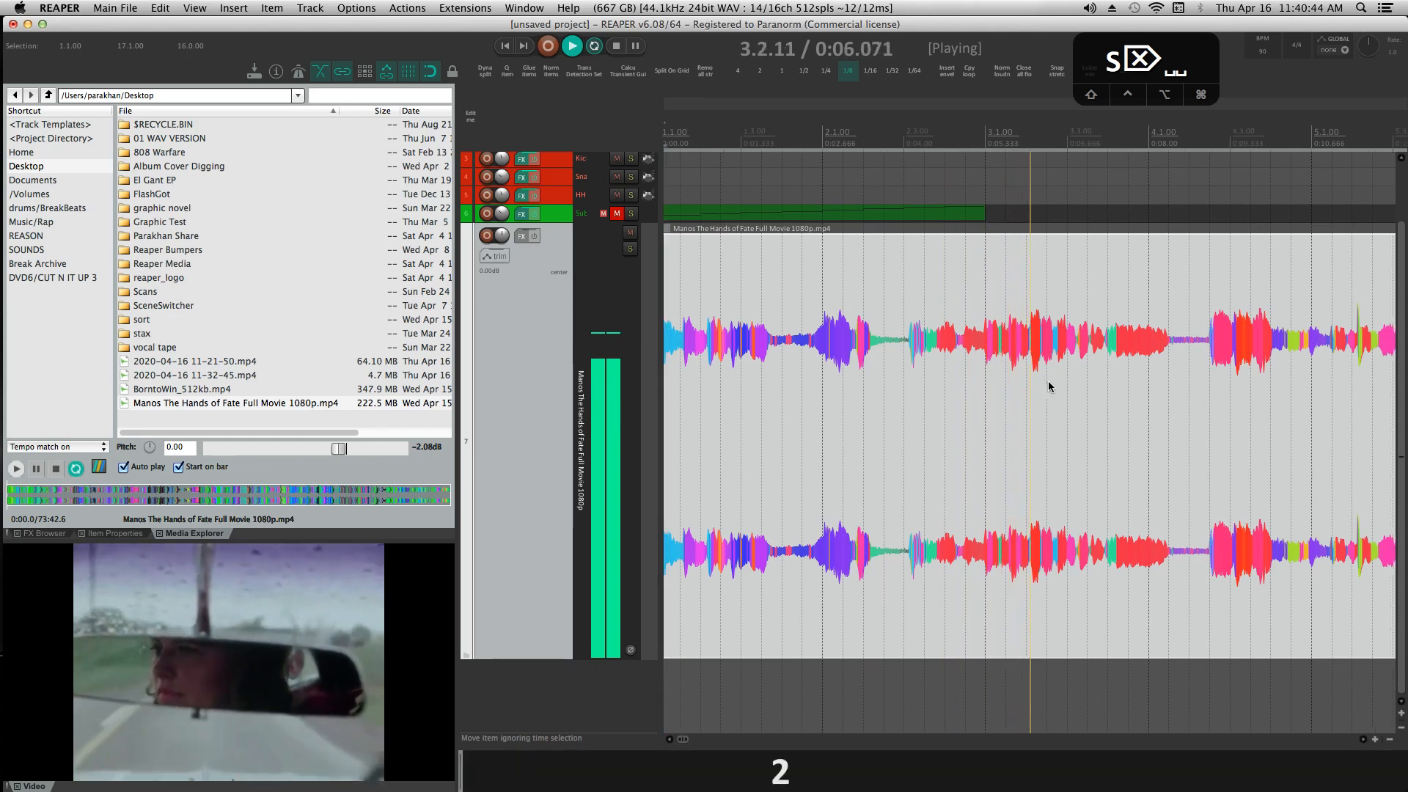
# Replay the passage after bar 3 repeatedly to place the edit cursor at the phrase end, 3.2.77.
pyautogui.click(1028, 379)
pyautogui.scroll(8, 1053, 430)
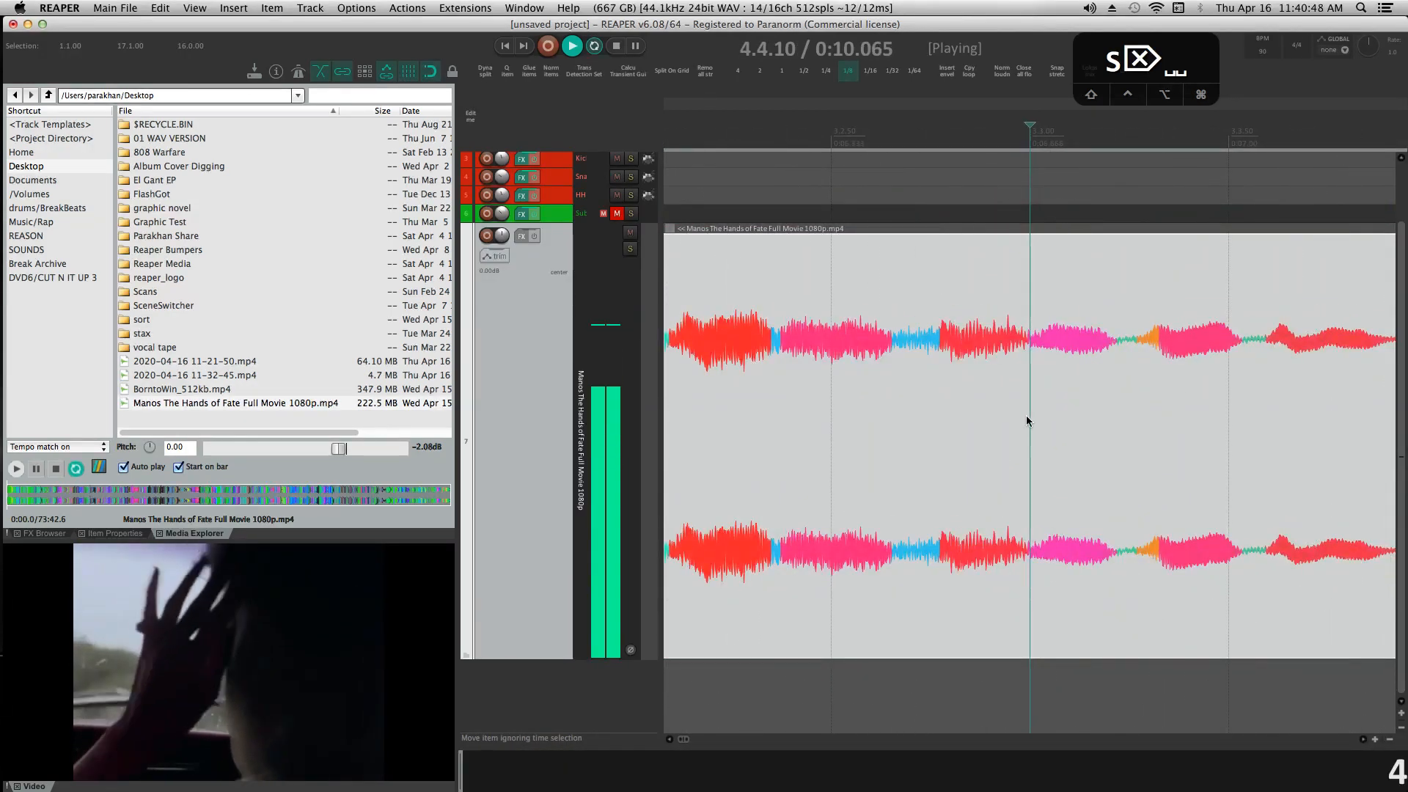
pyautogui.press('space')
pyautogui.click(836, 139)
pyautogui.press('space')
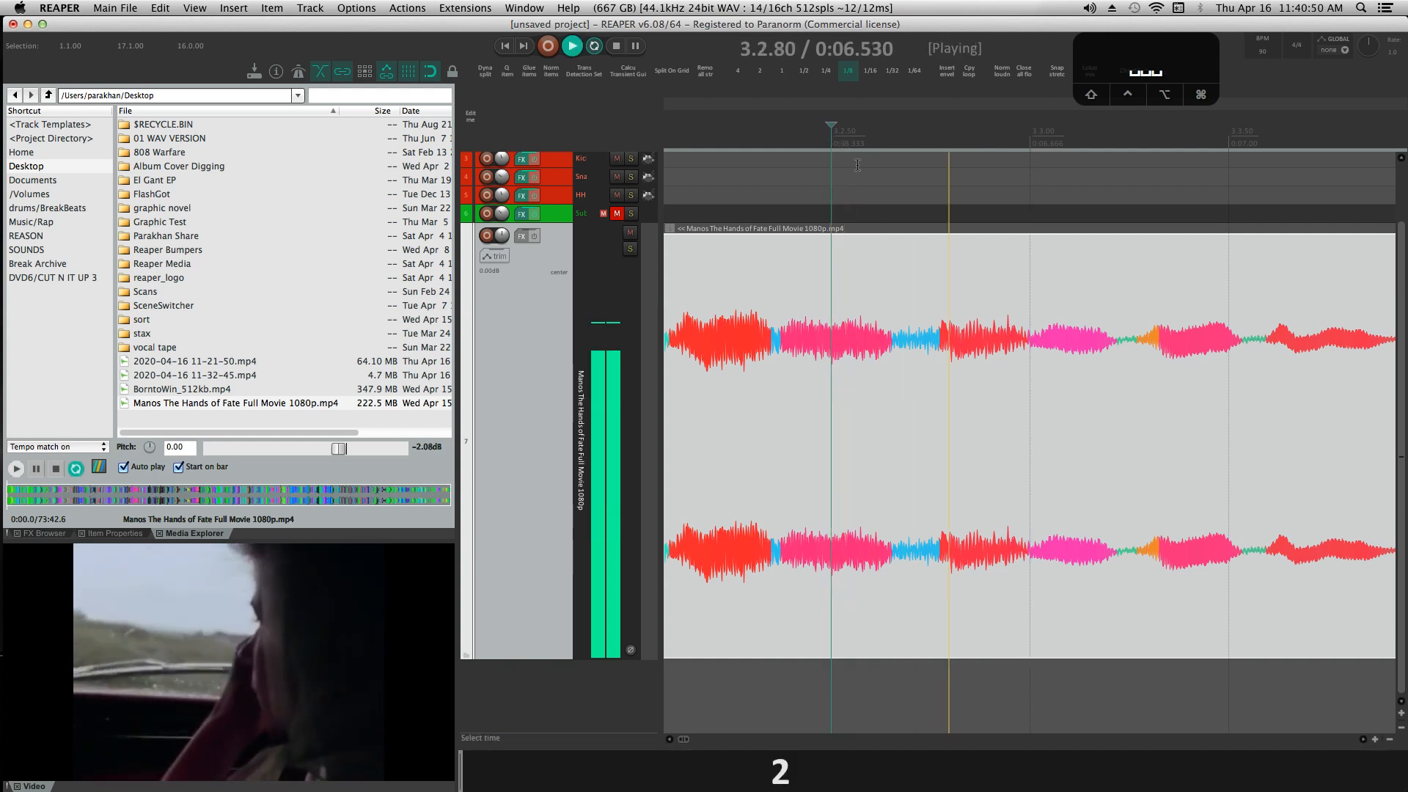
pyautogui.press('space')
pyautogui.press('space')
pyautogui.press('space')
pyautogui.press('space')
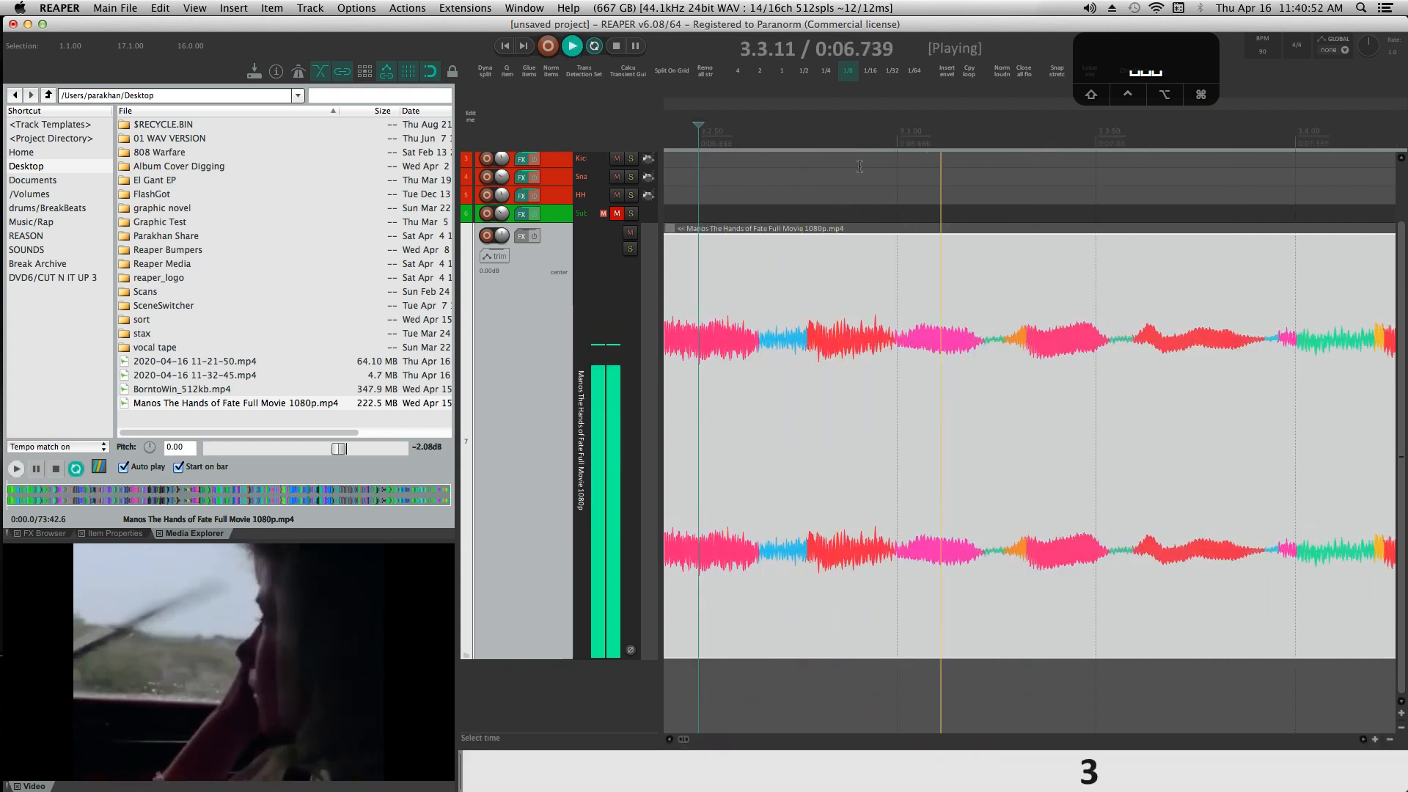
pyautogui.press('space')
pyautogui.press('space')
pyautogui.press('space')
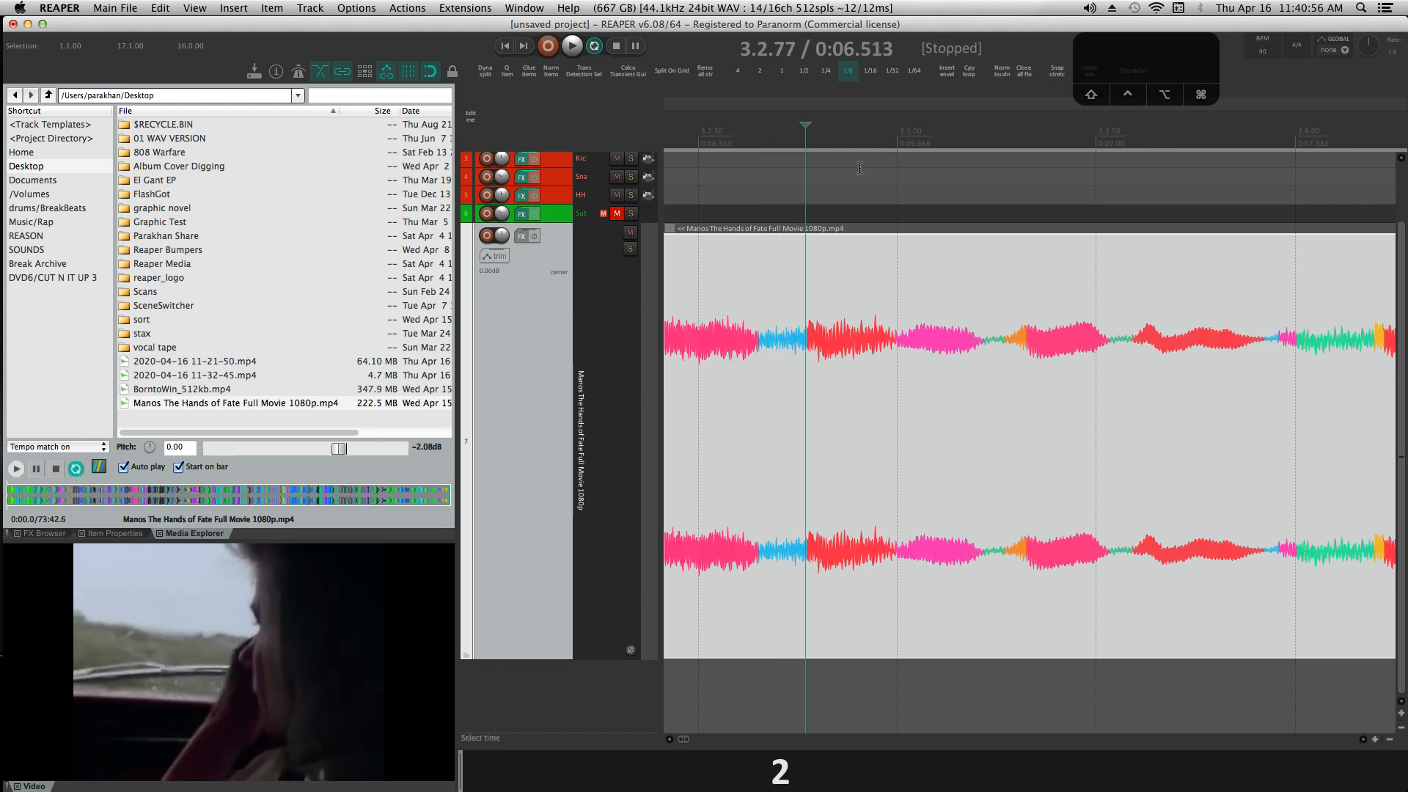
# Split the movie clip at the edit cursor and delete everything after it.
pyautogui.scroll(5, 891, 371)
pyautogui.press('s')
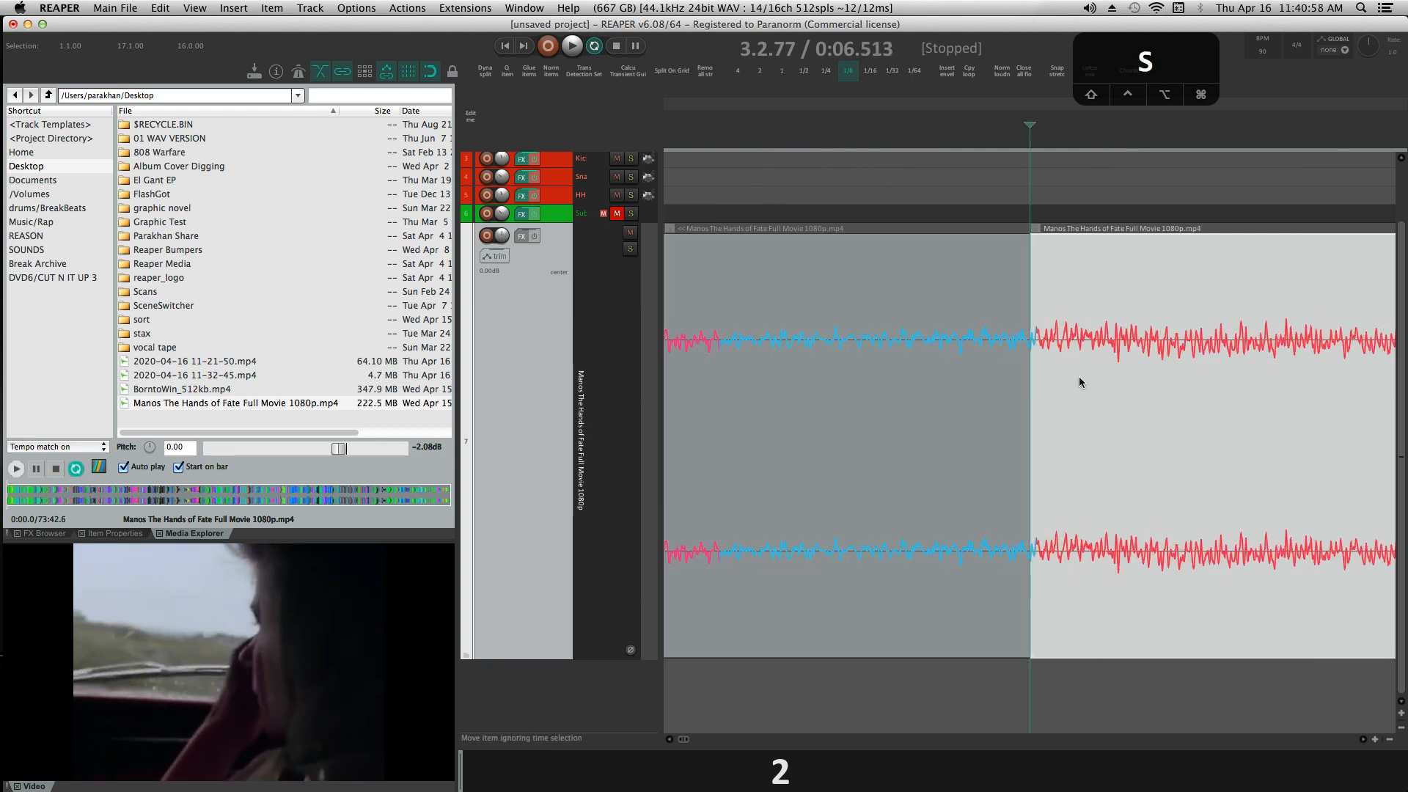
pyautogui.click(1088, 384)
pyautogui.press('Delete')
pyautogui.scroll(-10, 1083, 386)
# Time-stretch the trimmed movie clip so it ends at 3.1.00, giving it a length of two bars.
pyautogui.click(767, 395)
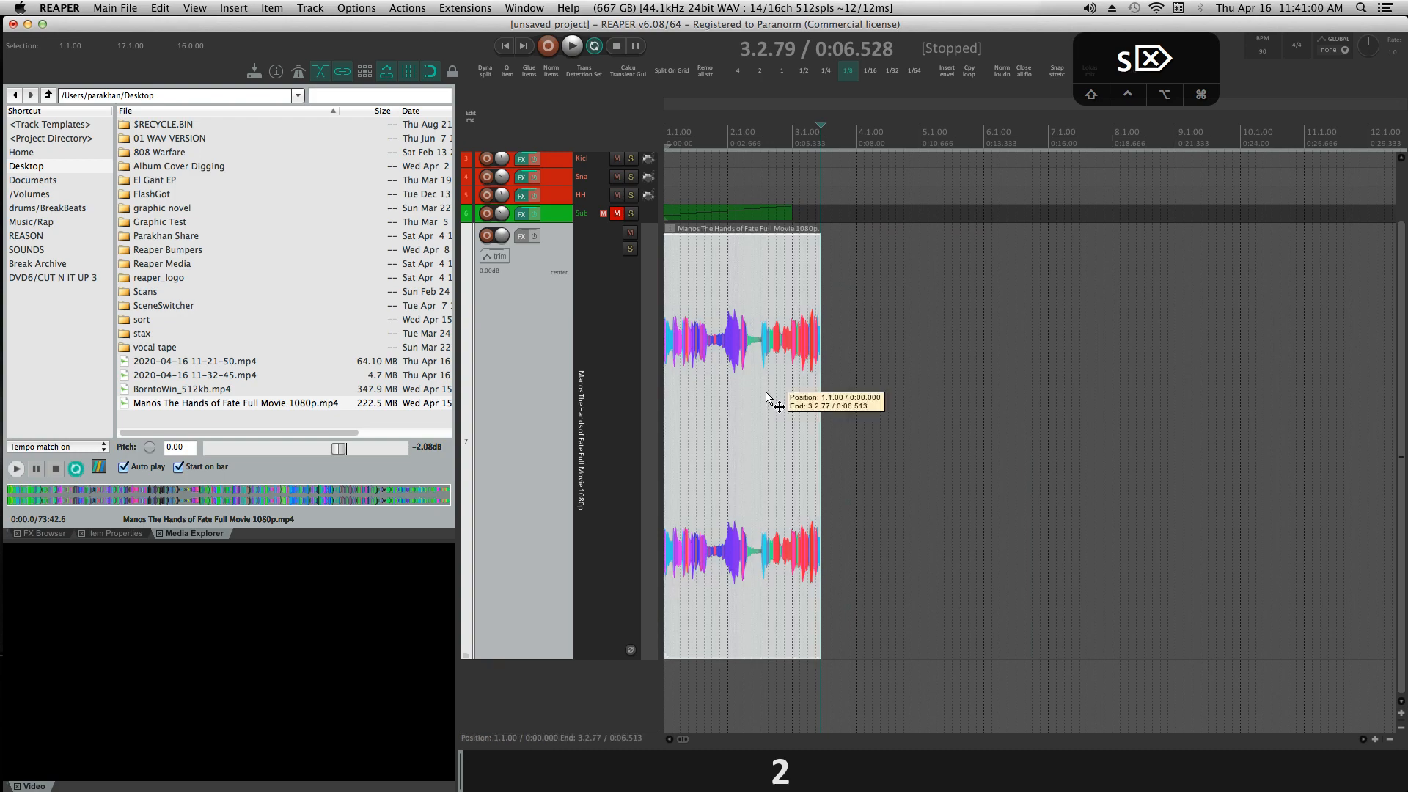
pyautogui.scroll(5, 765, 391)
pyautogui.scroll(-2, 936, 415)
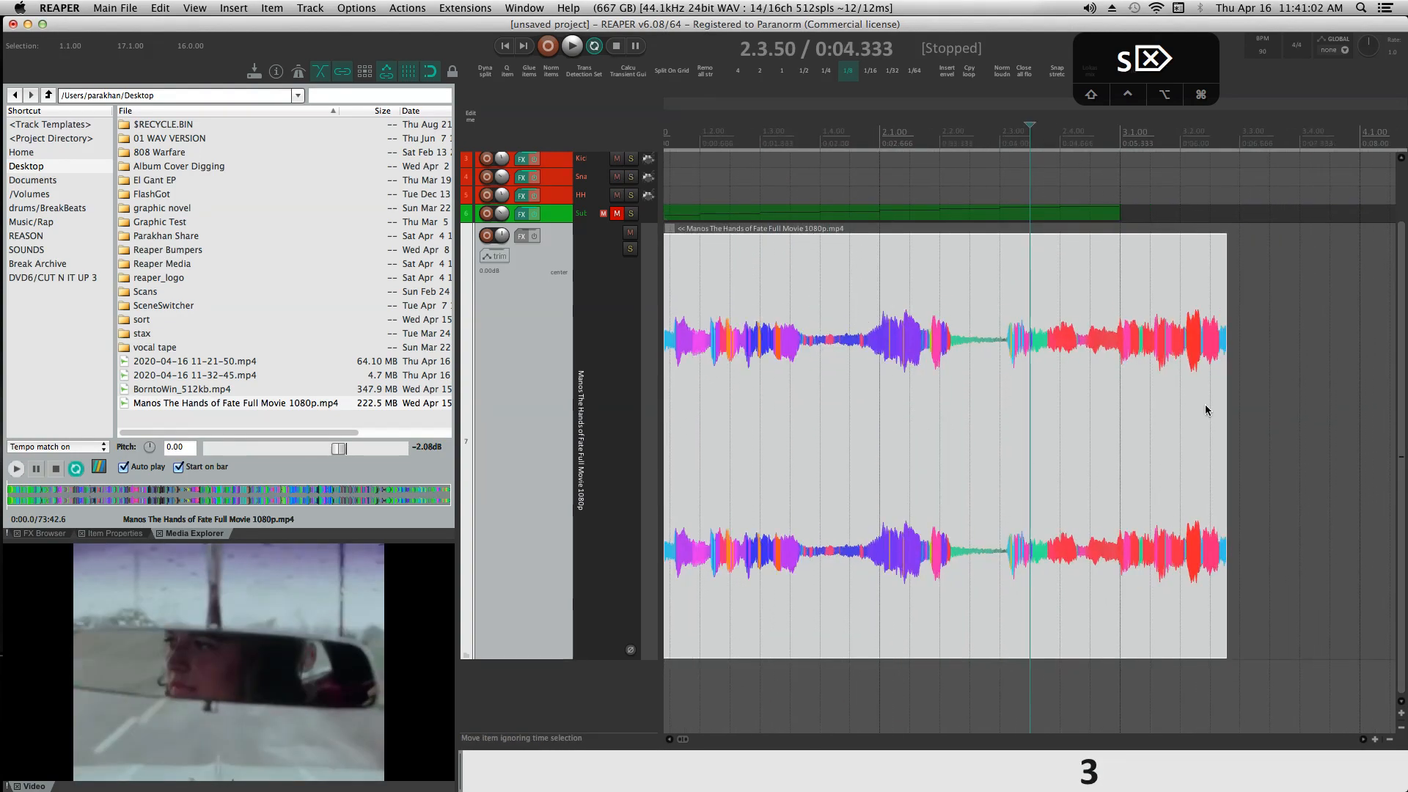
pyautogui.moveTo(1224, 403); pyautogui.dragTo(1118, 394)
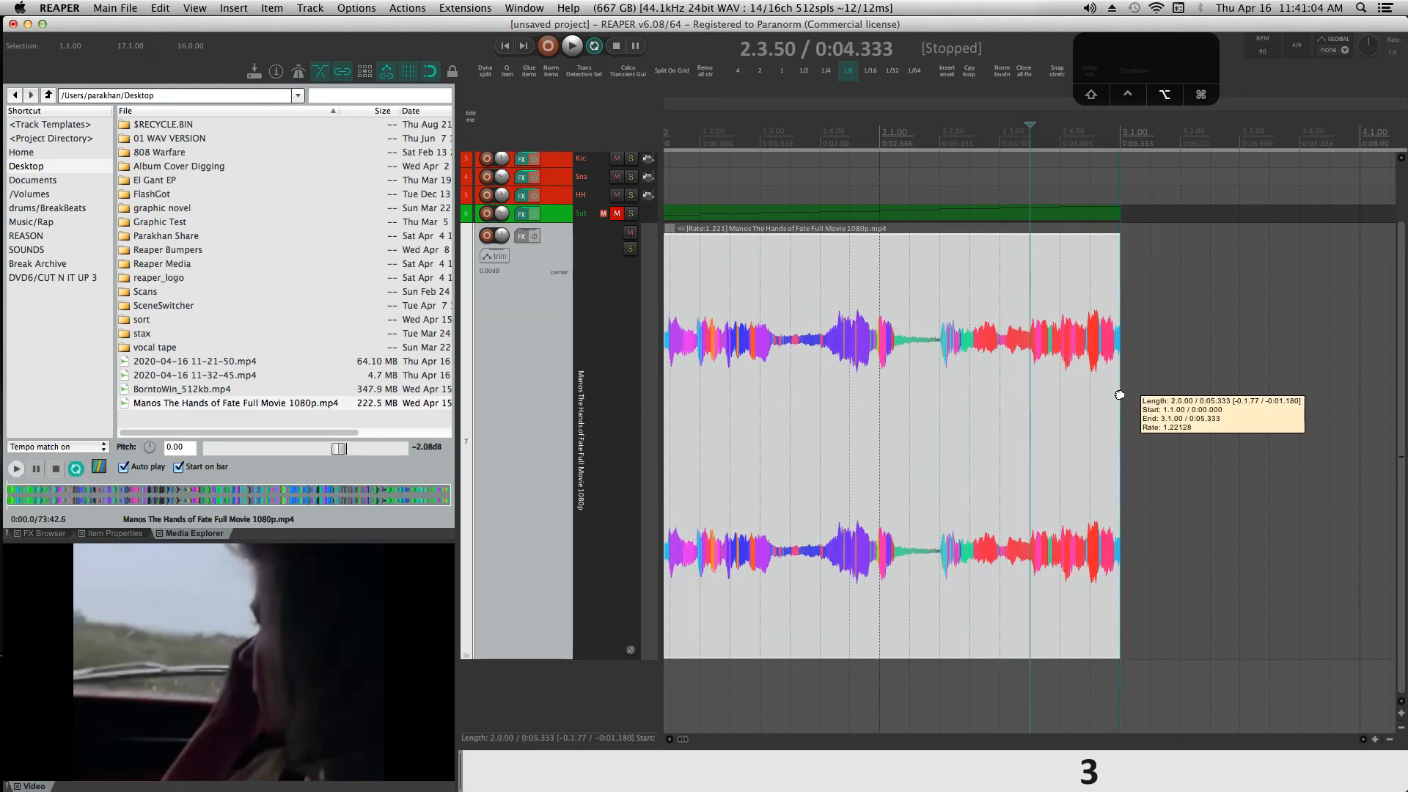
# Set the time selection to the two-bar movie clip and play it as a loop.
pyautogui.click(909, 392)
pyautogui.keyDown('shift'); pyautogui.click(895, 392); pyautogui.keyUp('shift')
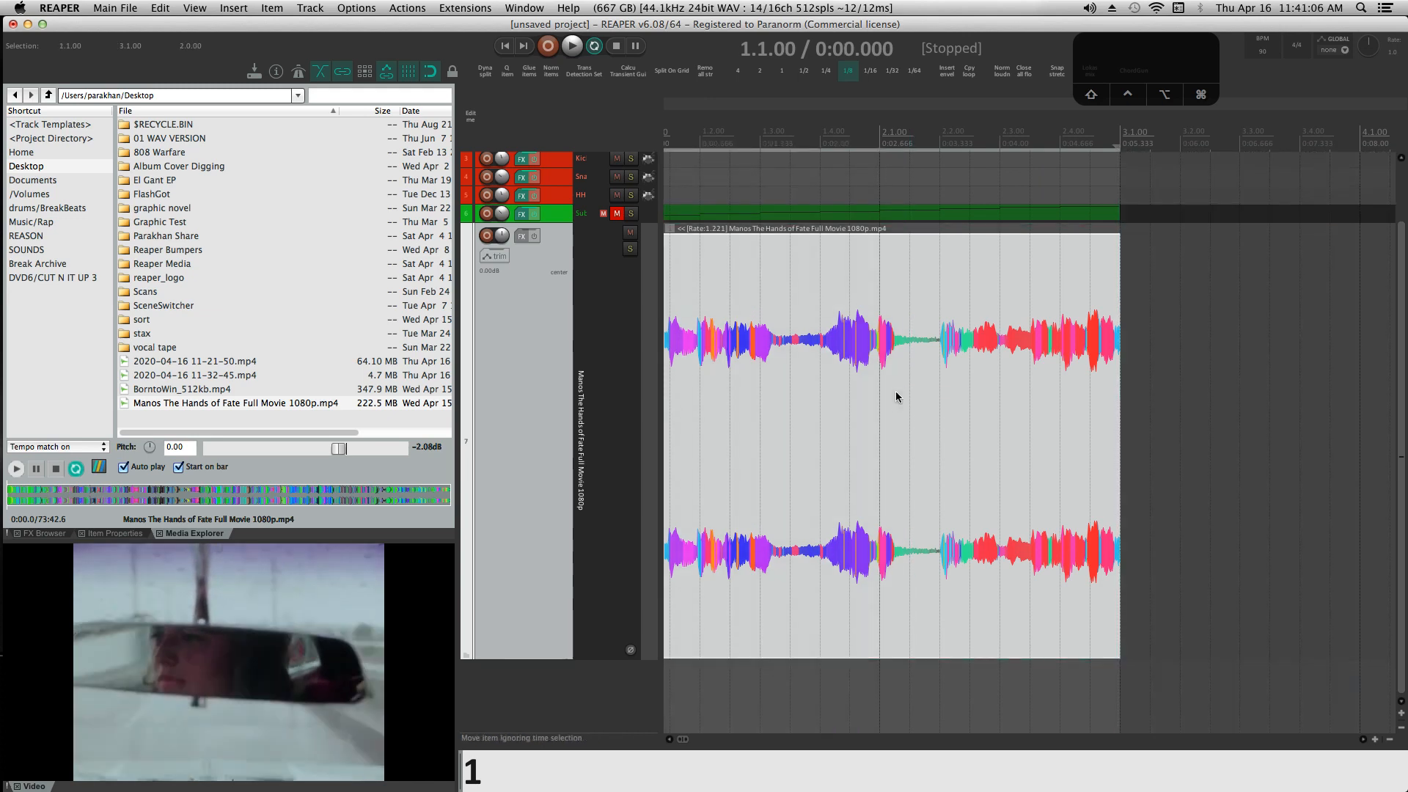
pyautogui.press('space')
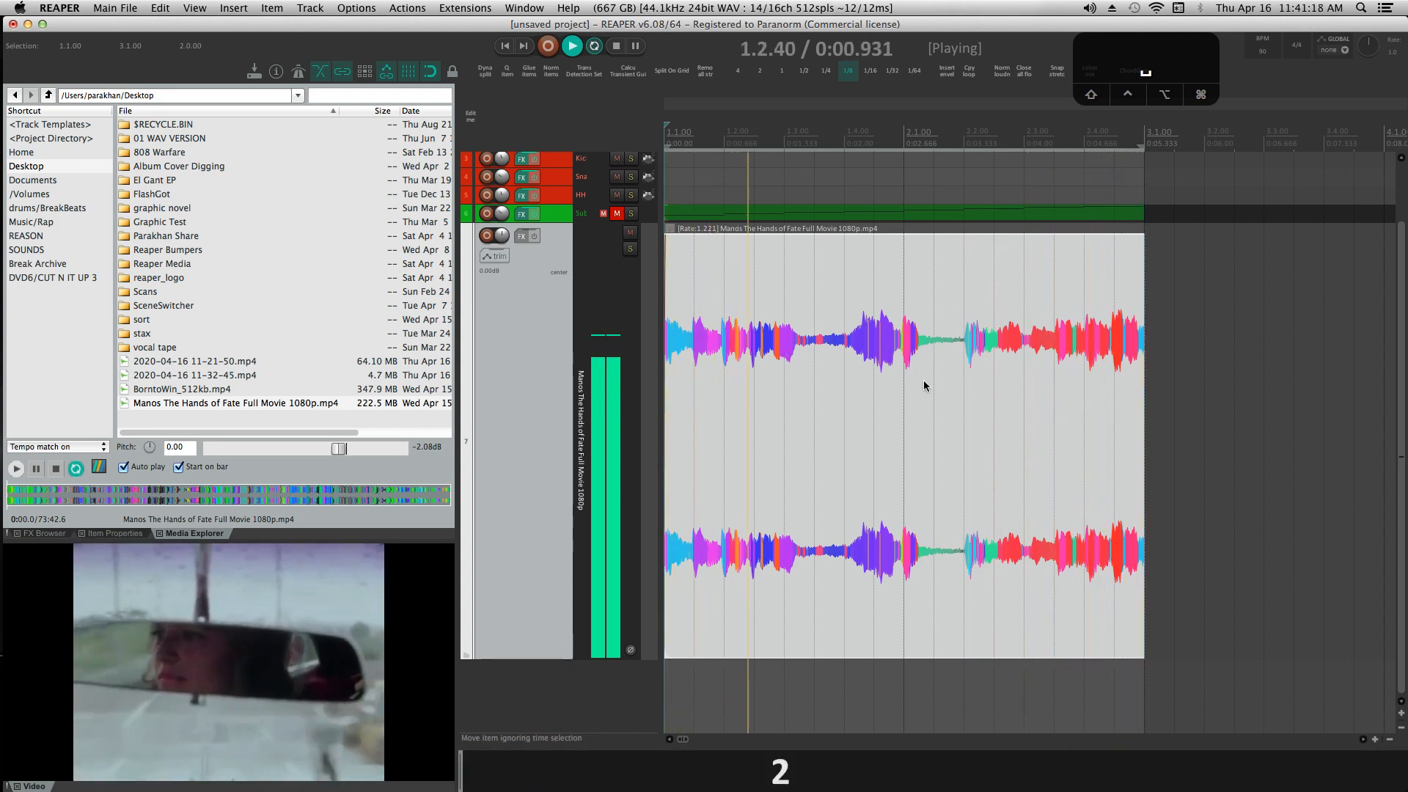
pyautogui.scroll(-3, 922, 379)
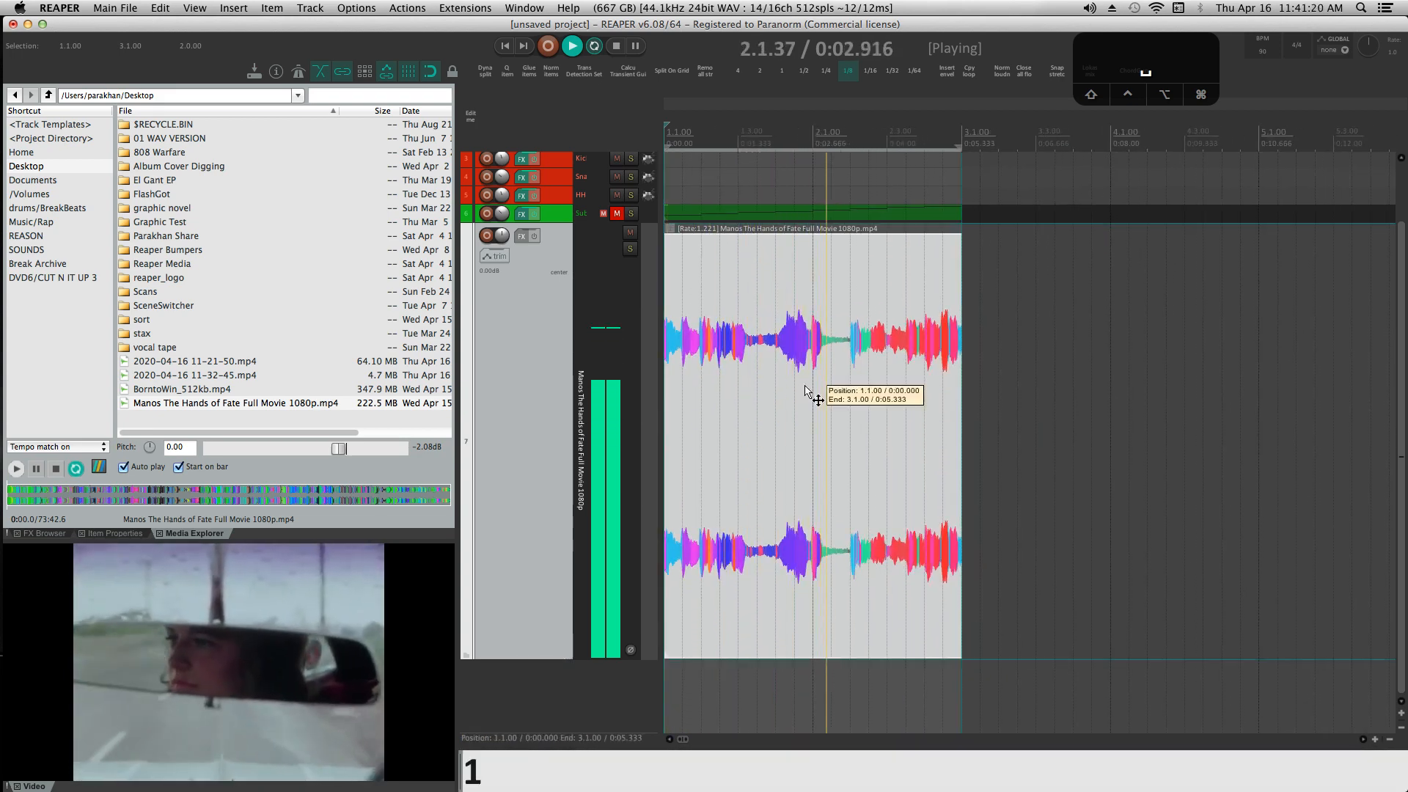
pyautogui.scroll(5, 804, 385)
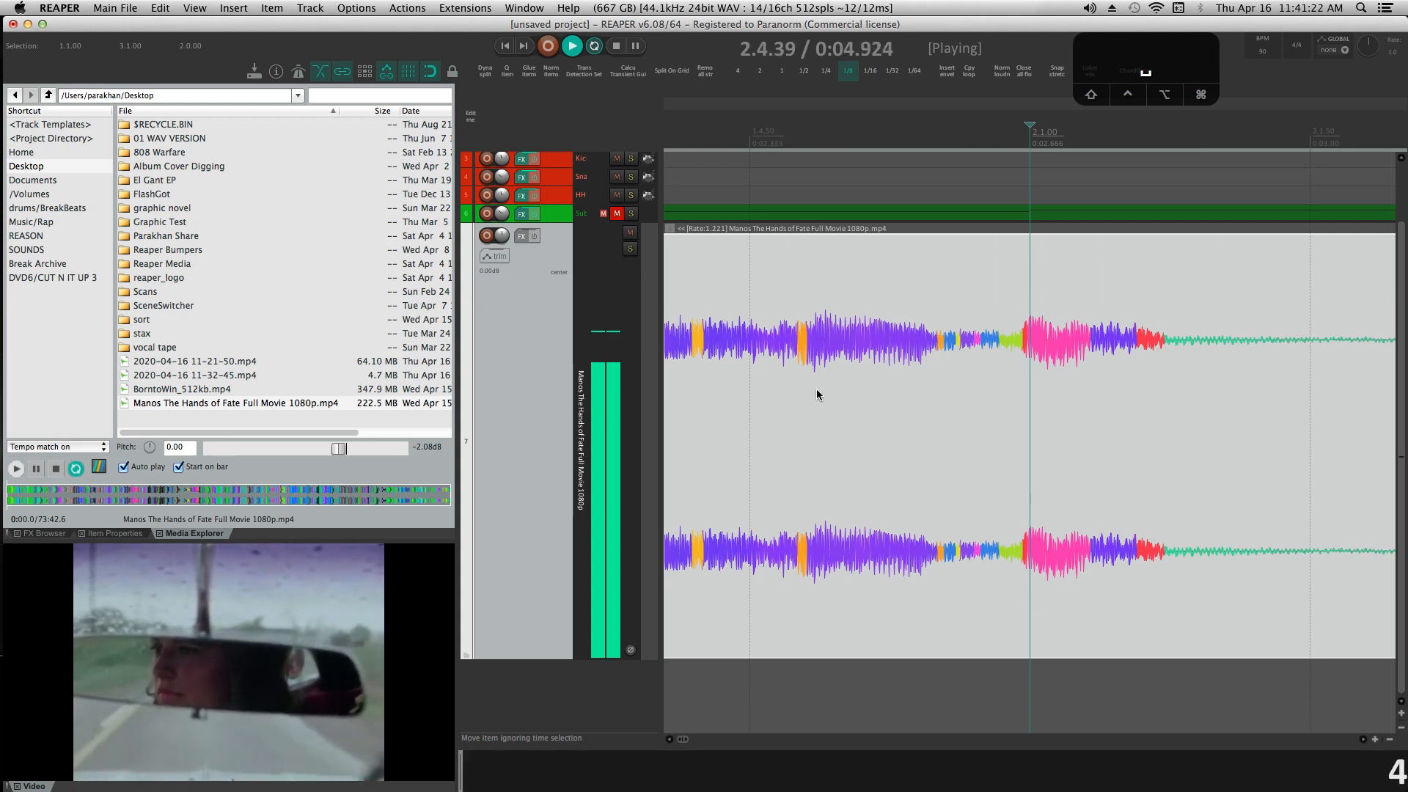
pyautogui.scroll(-2, 816, 389)
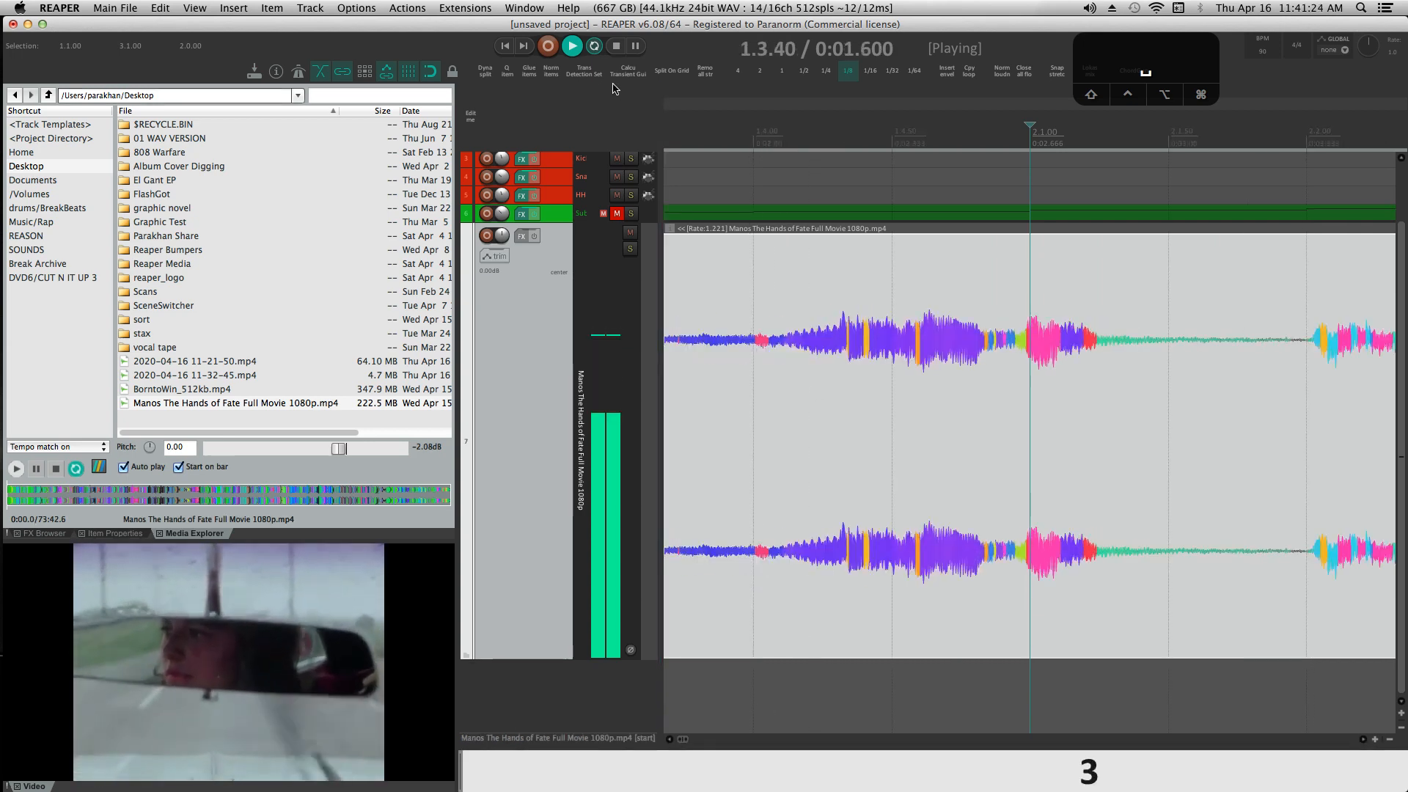
# Normalize the two-bar movie clip and lower the movie track's volume in the mixer.
pyautogui.scroll(-5, 1039, 424)
pyautogui.rightClick(901, 421)
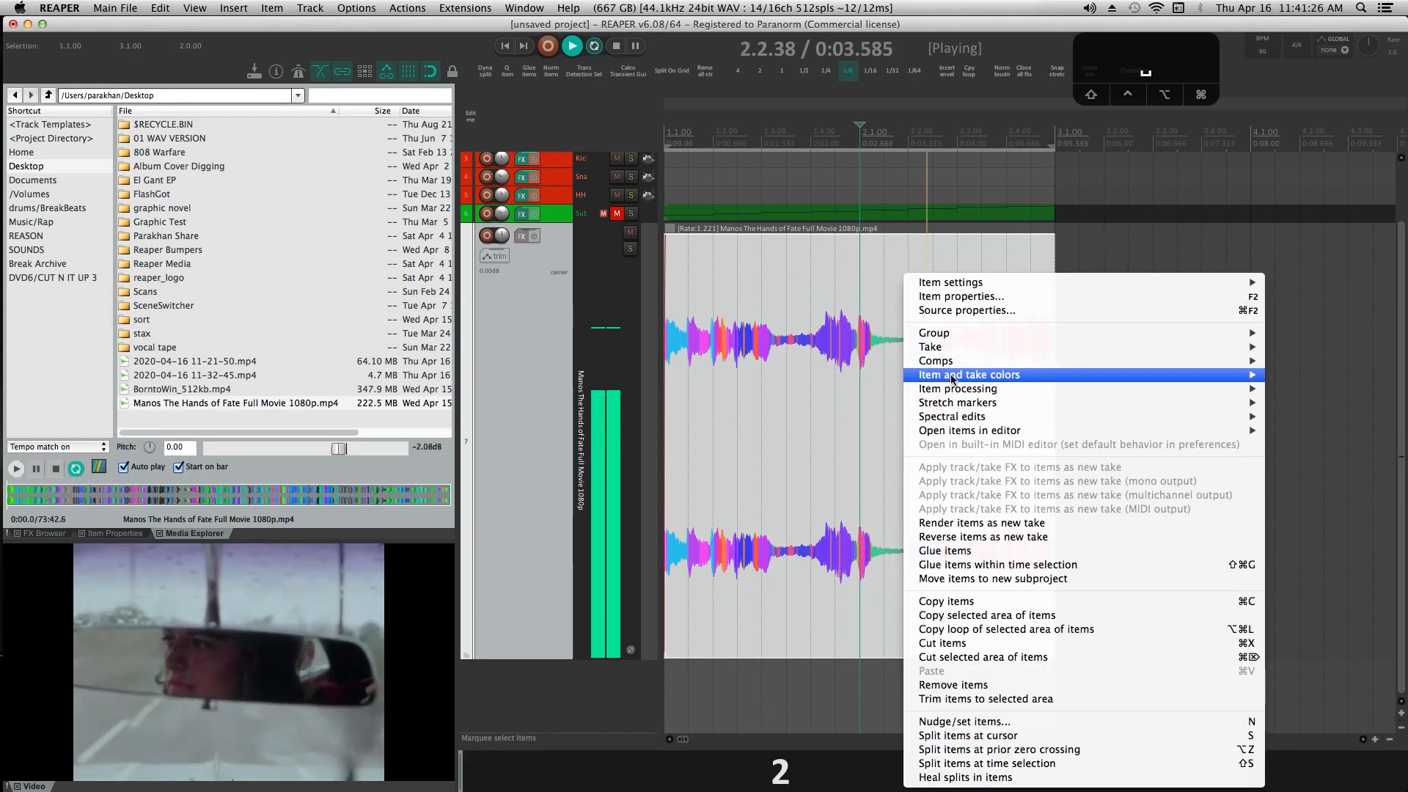
pyautogui.click(895, 389)
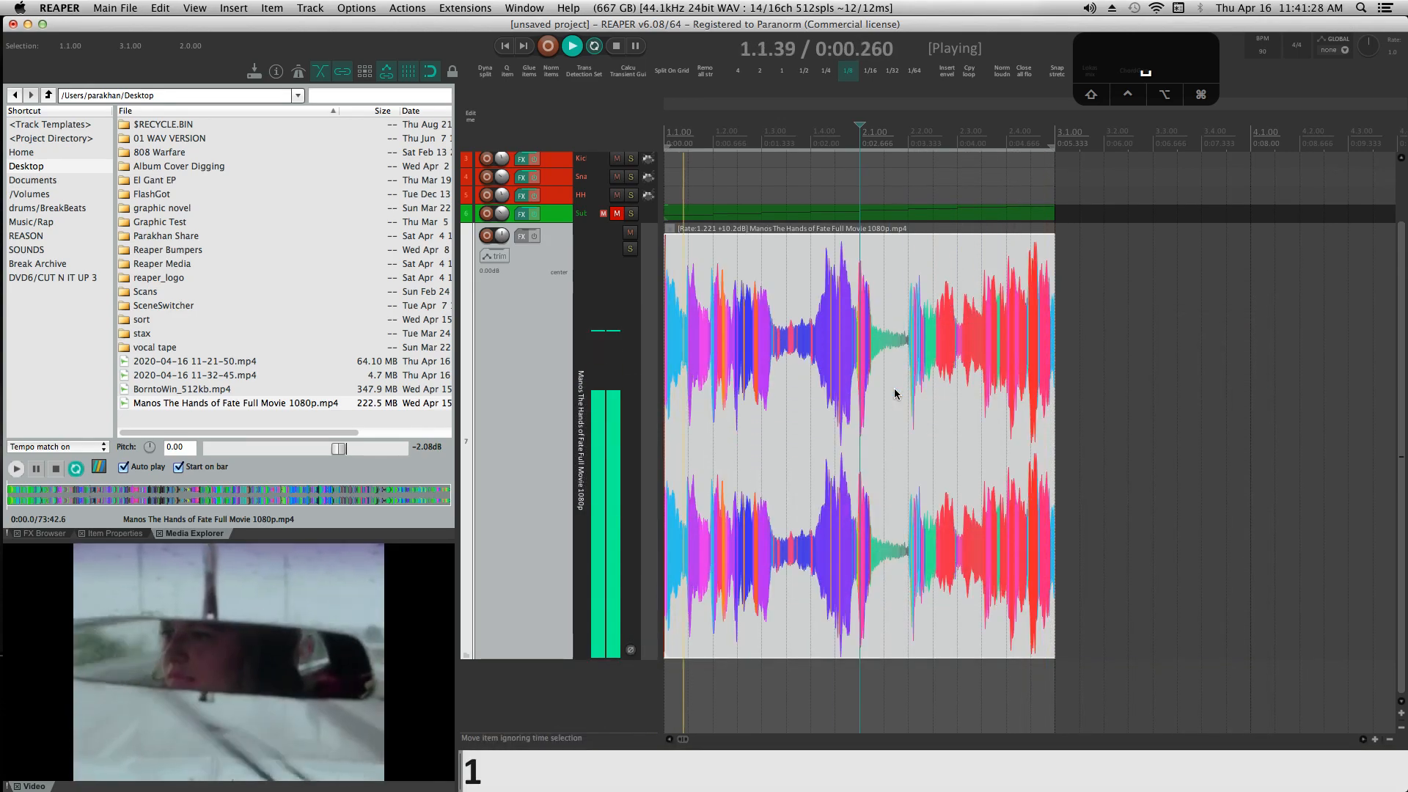
pyautogui.press('super+m')
pyautogui.moveTo(477, 597); pyautogui.dragTo(473, 607)
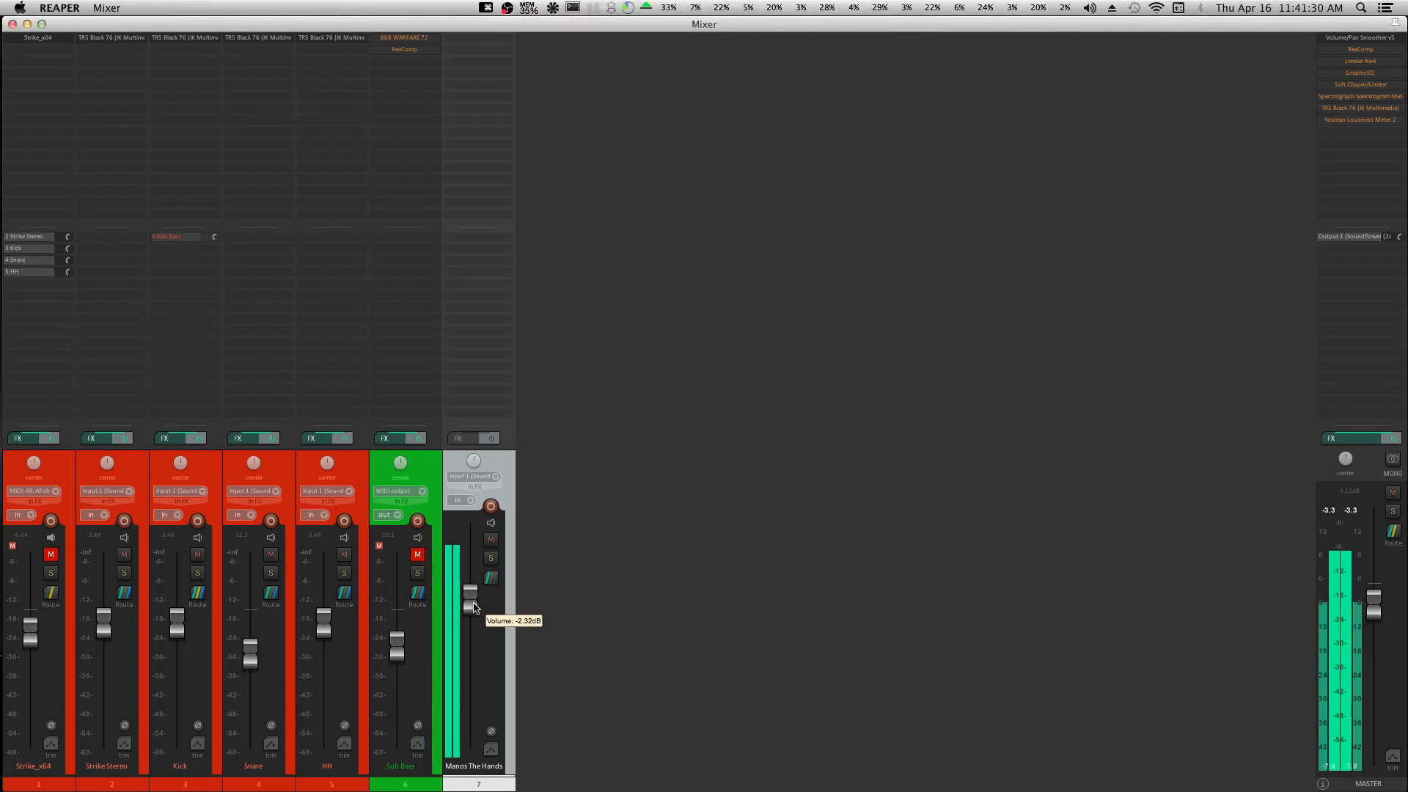
pyautogui.press('super+m')
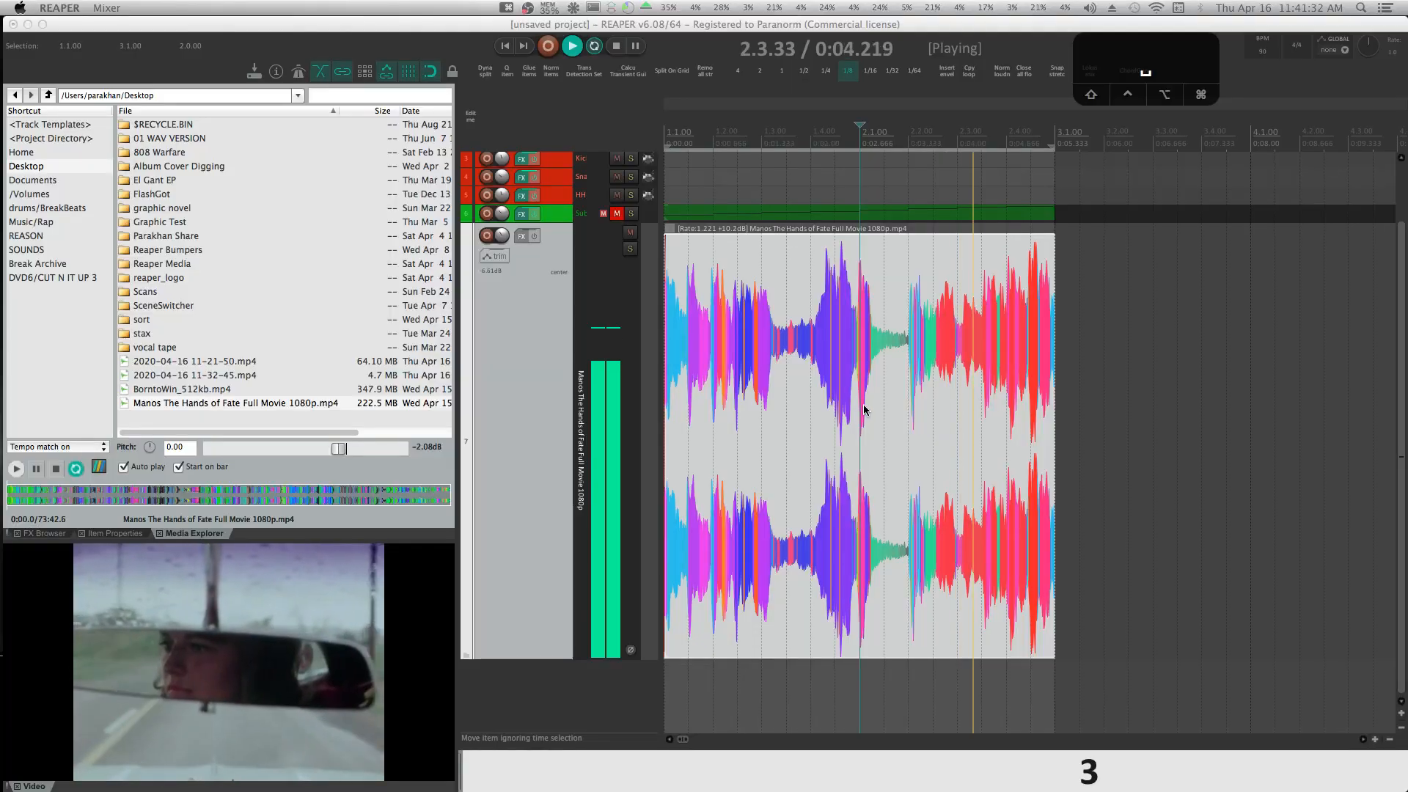
# Set the transient detection threshold to -7.6 dB and calculate transient guides for the movie clip.
pyautogui.scroll(5, 859, 411)
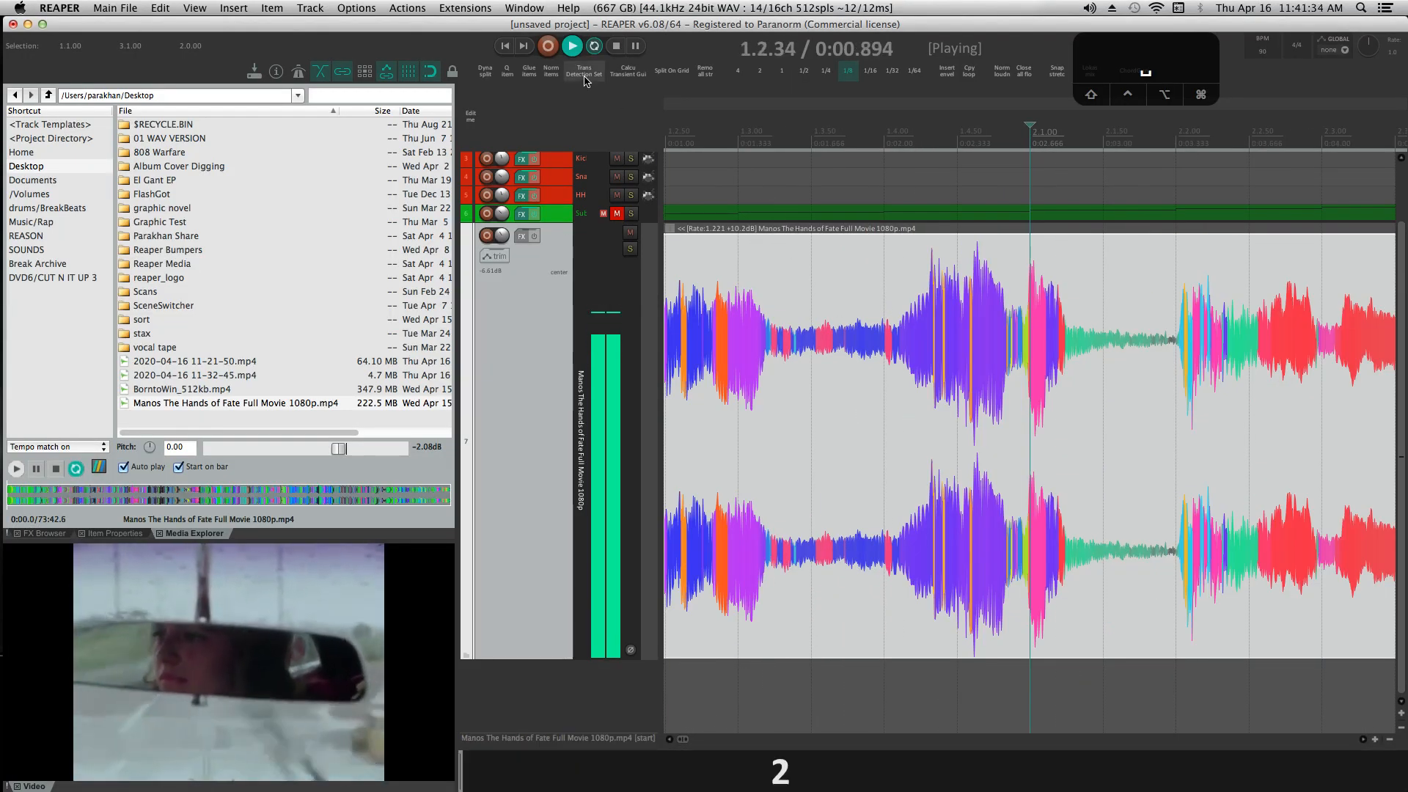
pyautogui.click(161, 8)
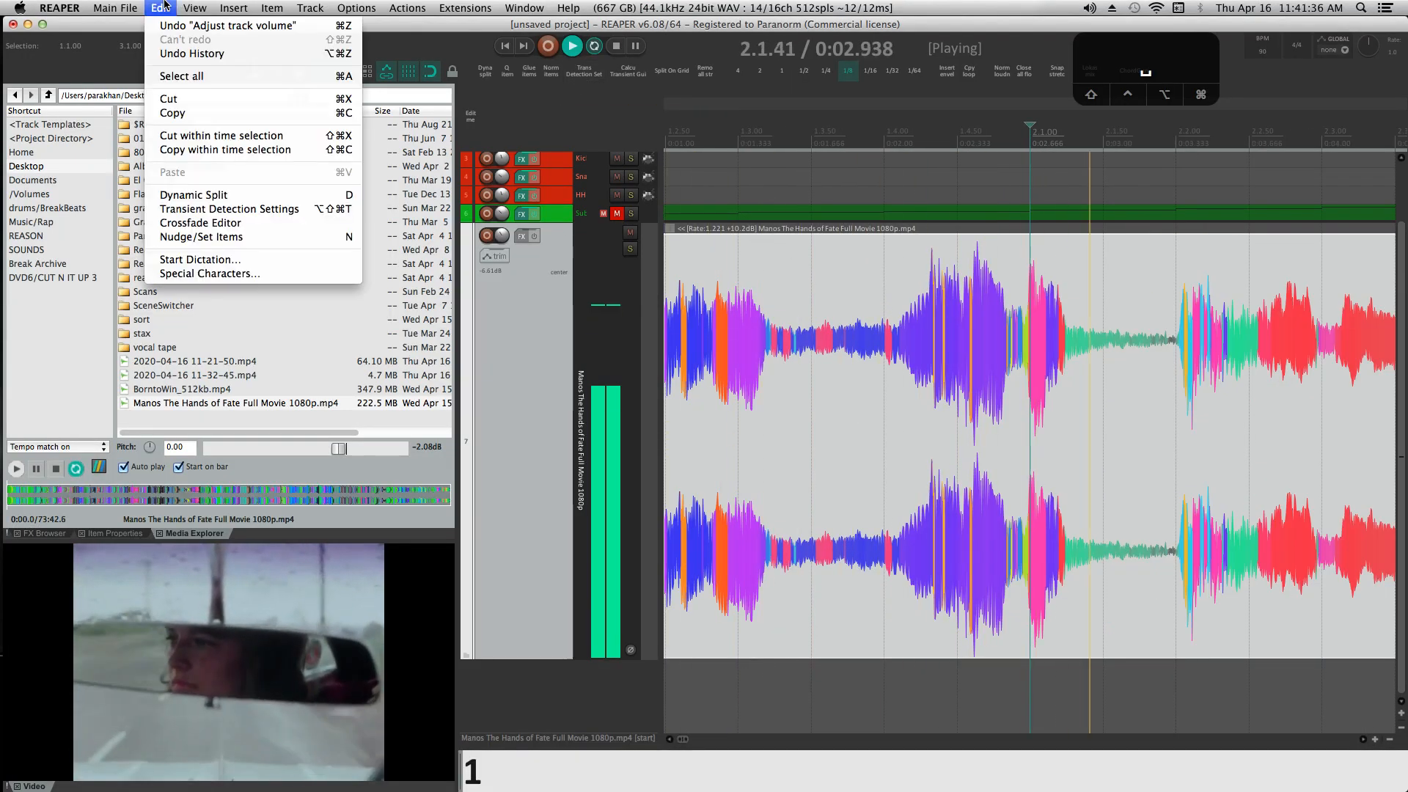
pyautogui.click(227, 209)
pyautogui.moveTo(1269, 78); pyautogui.dragTo(924, 65)
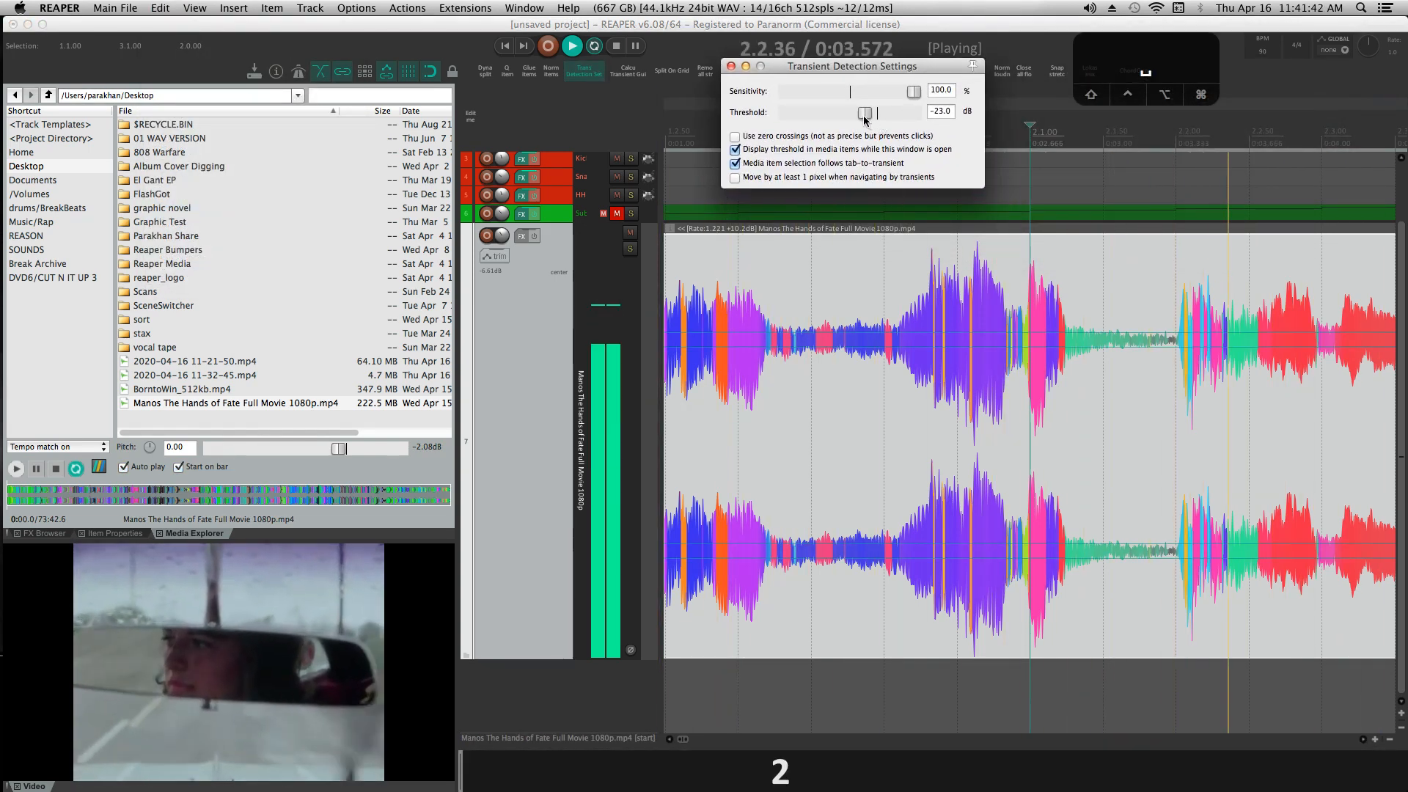
pyautogui.moveTo(866, 115); pyautogui.dragTo(897, 123)
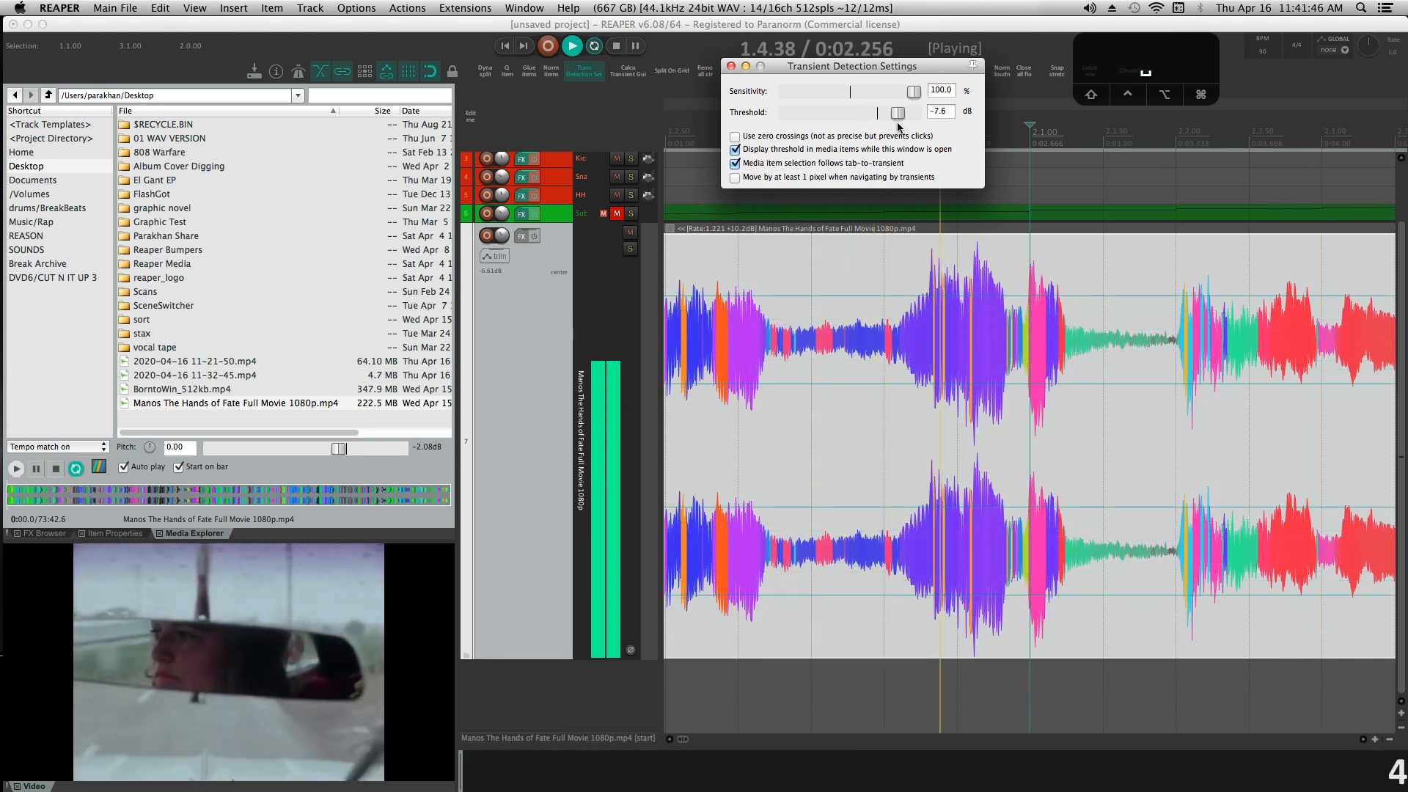
pyautogui.click(737, 66)
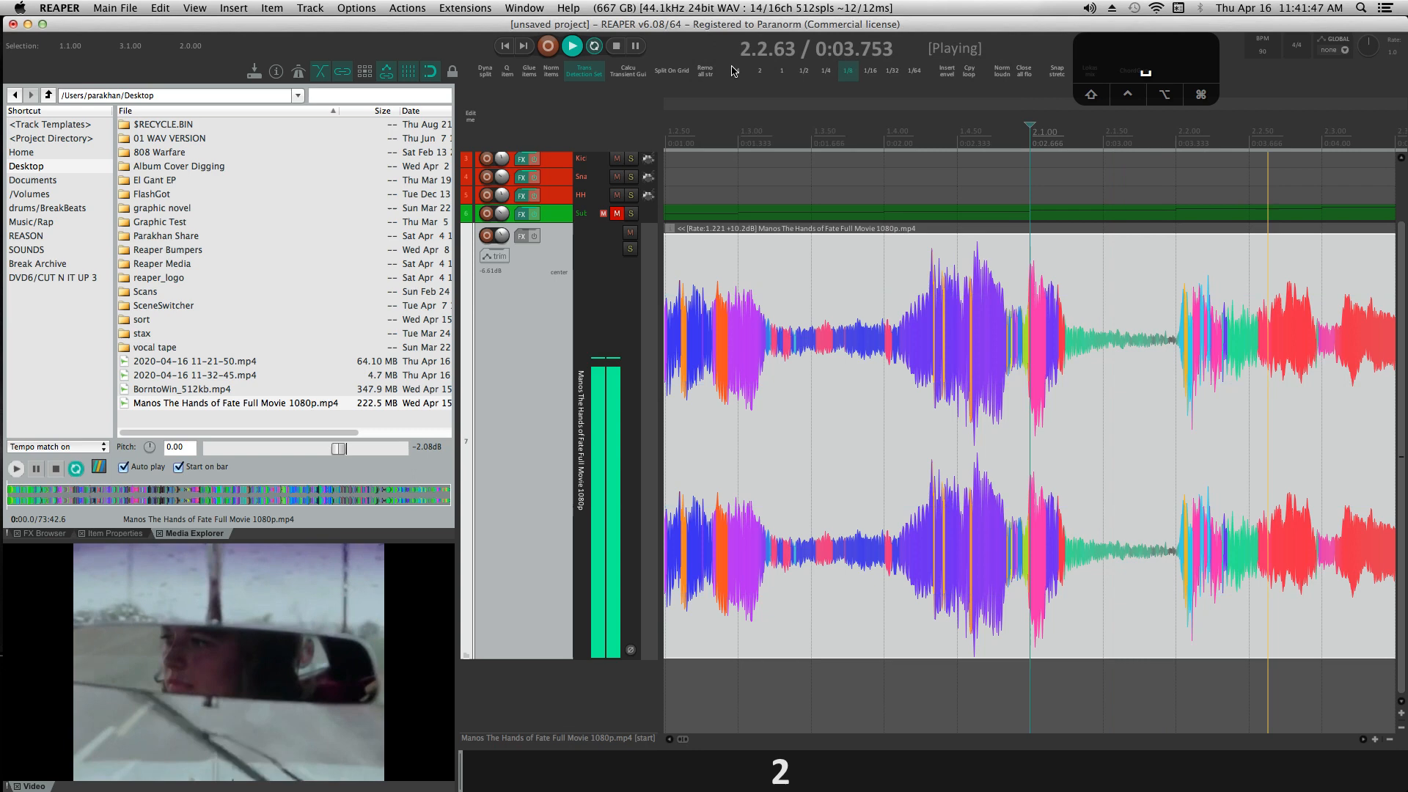
pyautogui.click(630, 73)
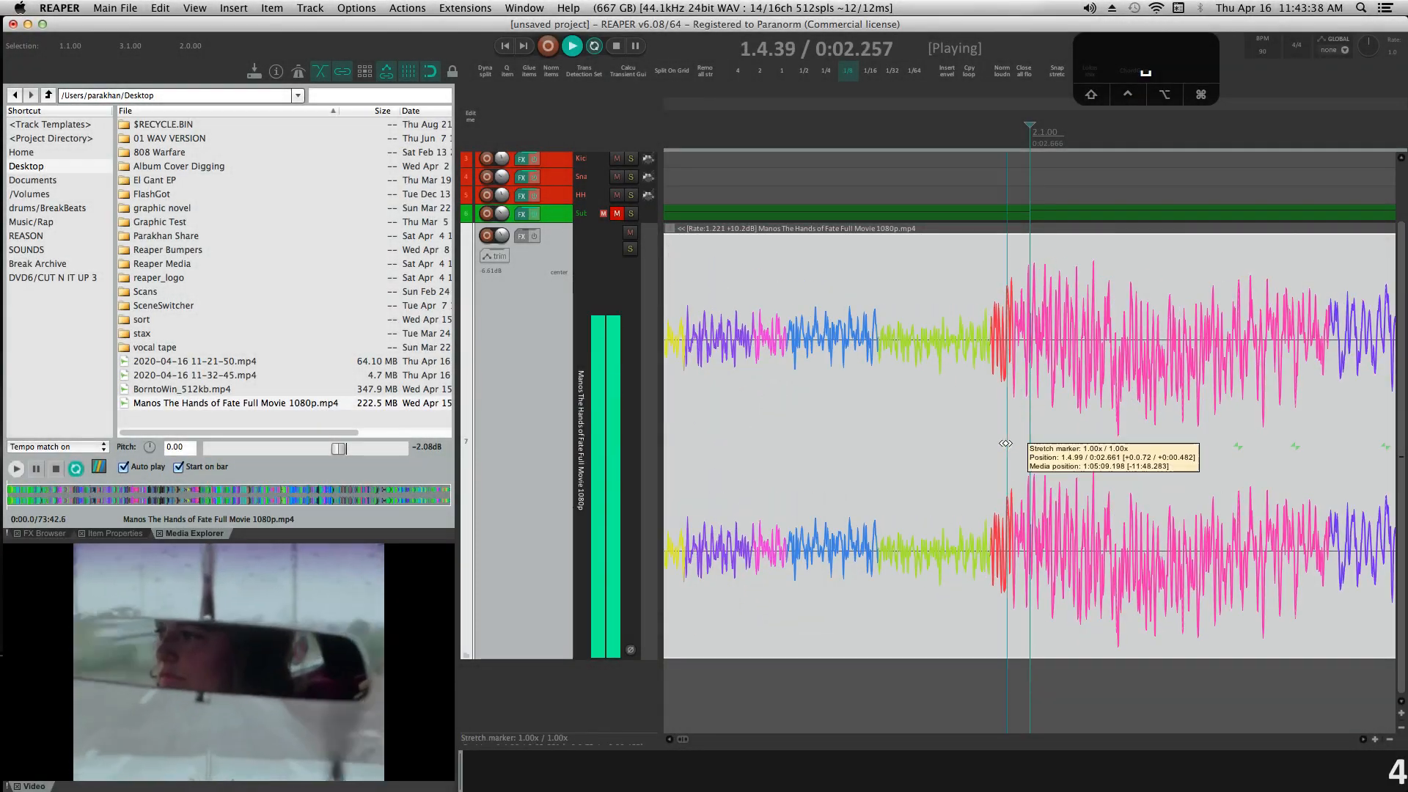
# Align the transients near 2.1.00 and 2.3.50 to the grid with stretch markers.
pyautogui.scroll(-5, 1001, 443)
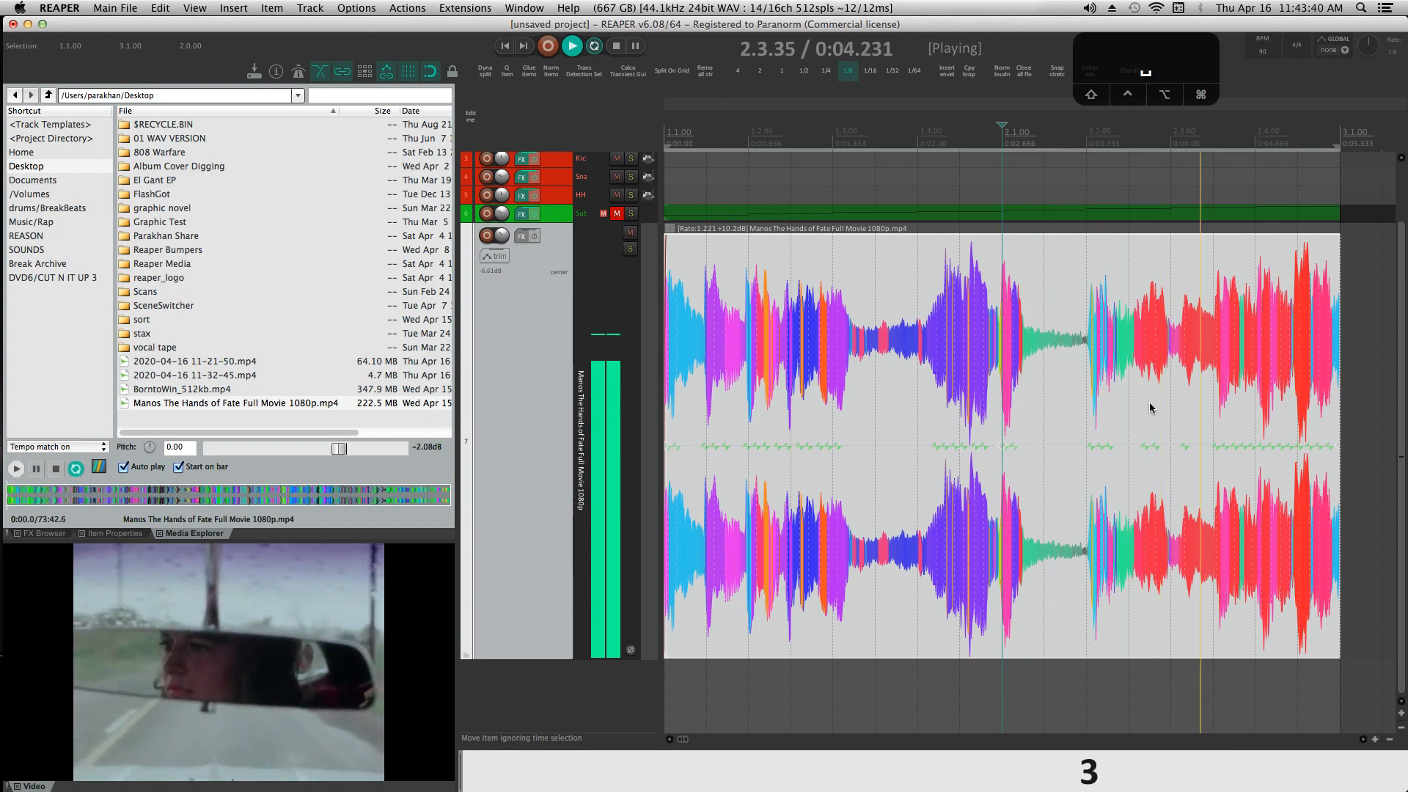
pyautogui.scroll(4, 1200, 403)
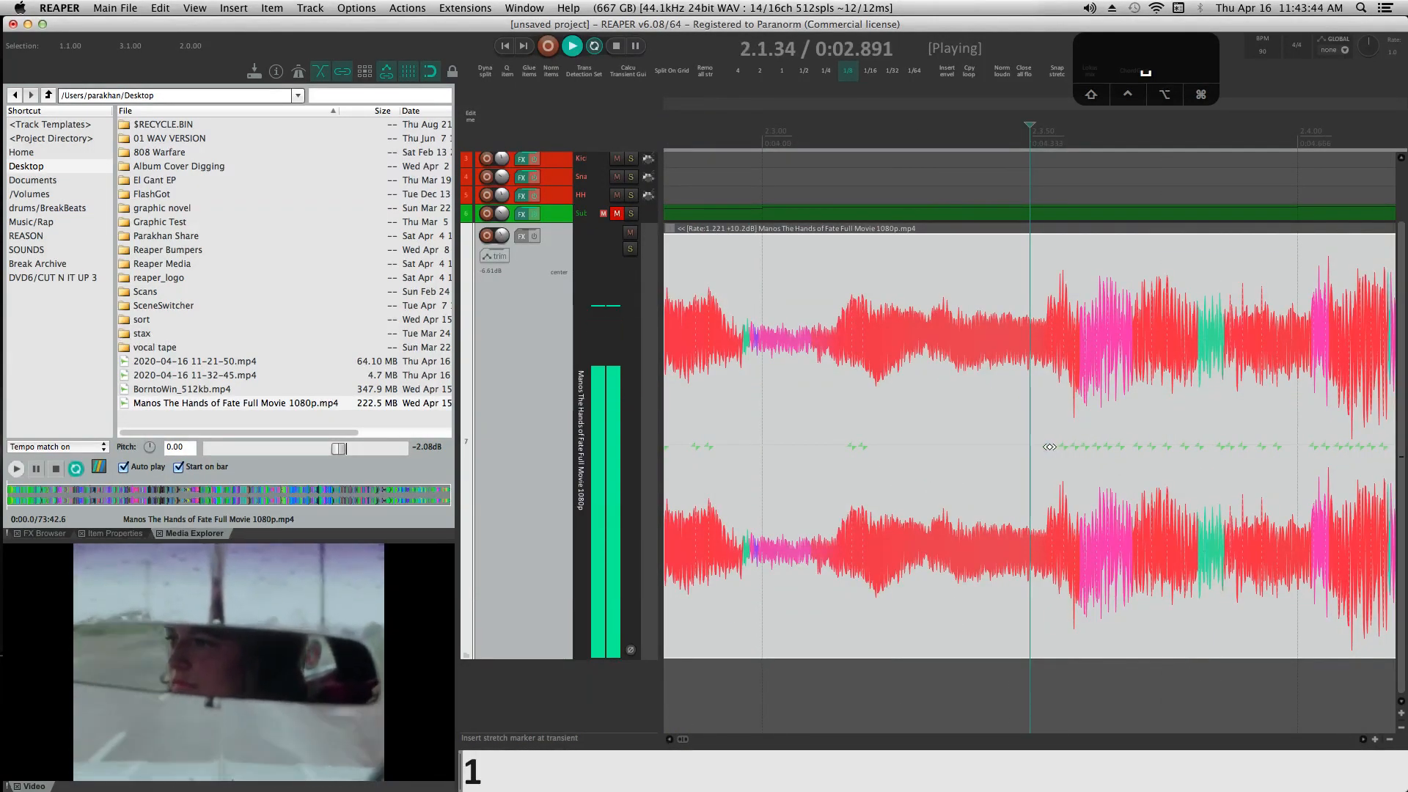
pyautogui.scroll(-3, 1048, 445)
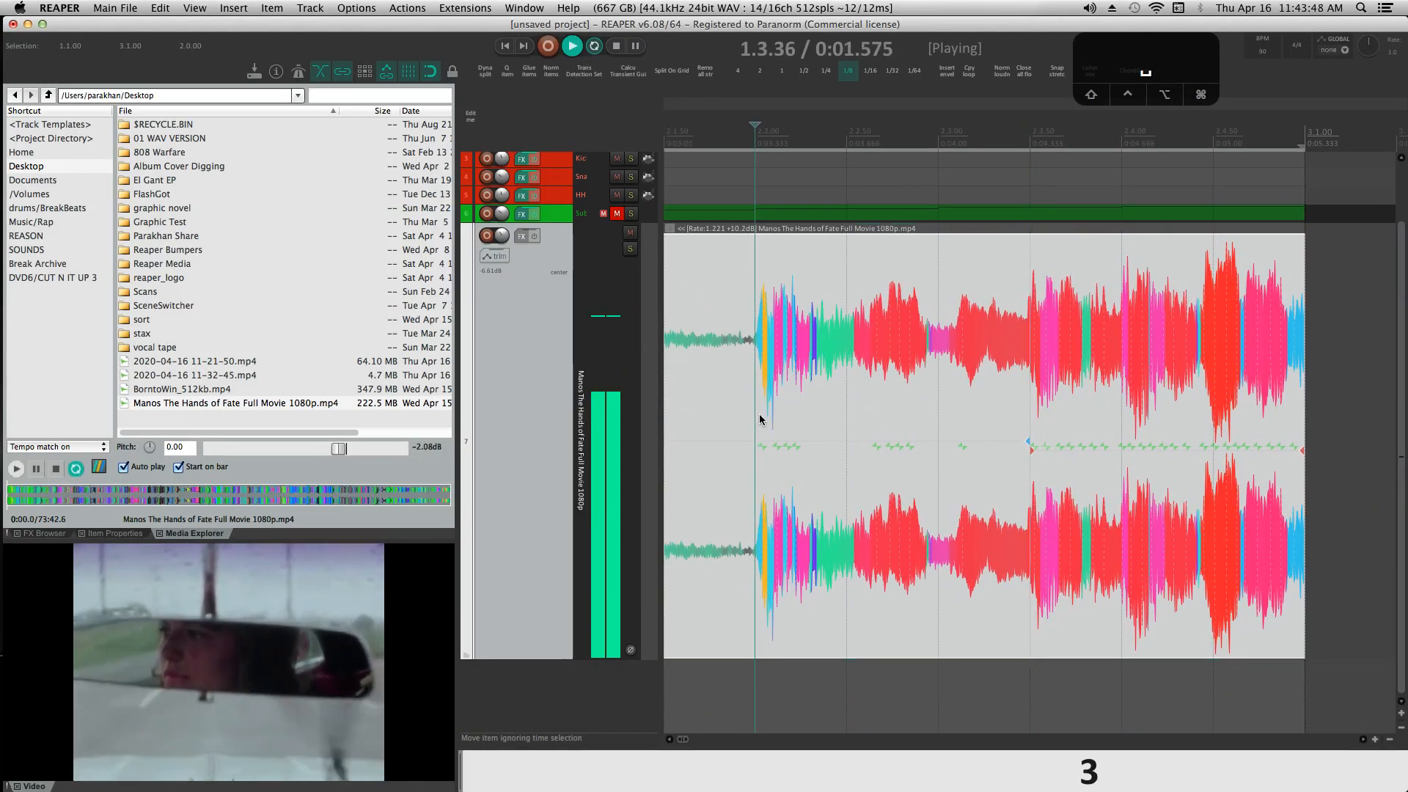
# Add a stretch marker at the word onset near 2.2.00 and align it to that beat.
pyautogui.scroll(5, 945, 438)
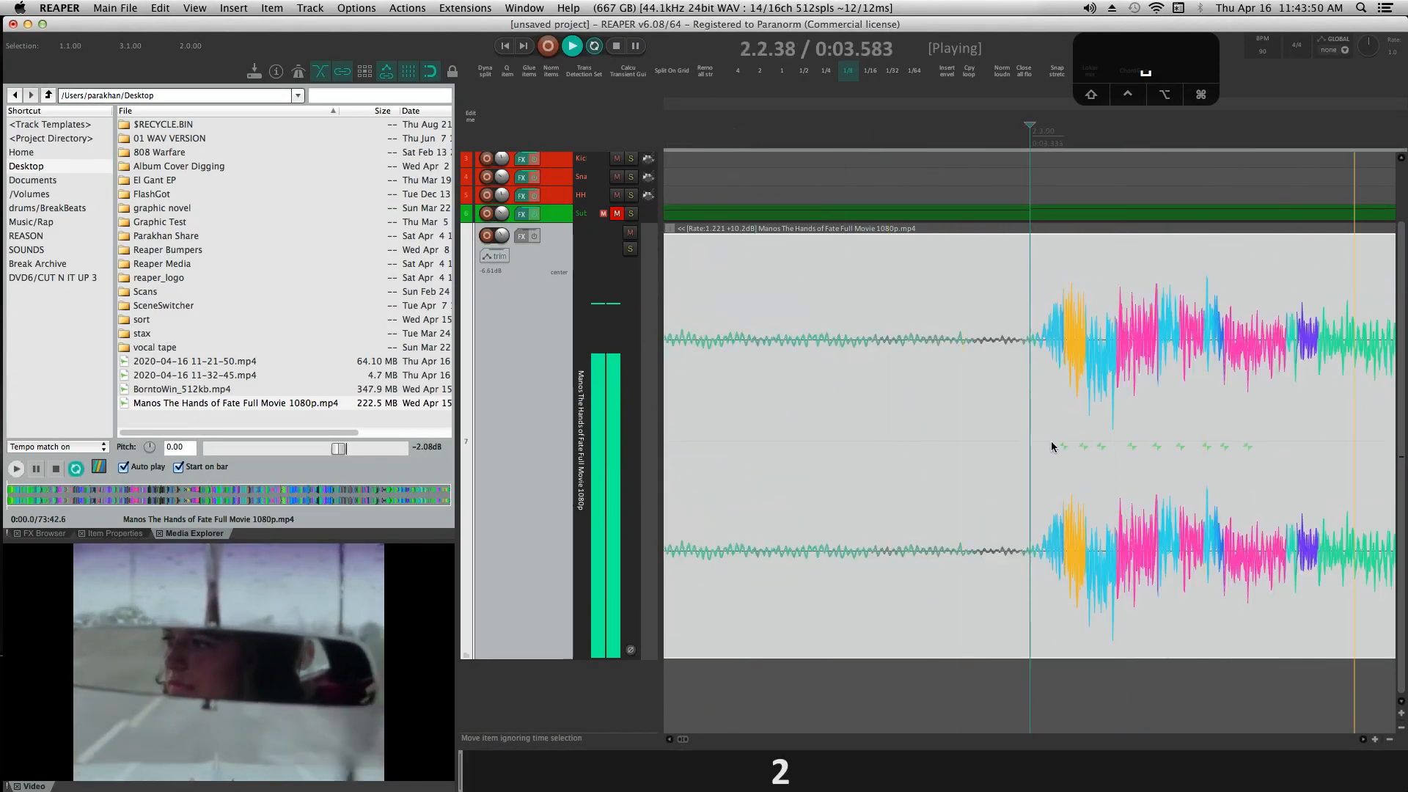
pyautogui.press('Tab')
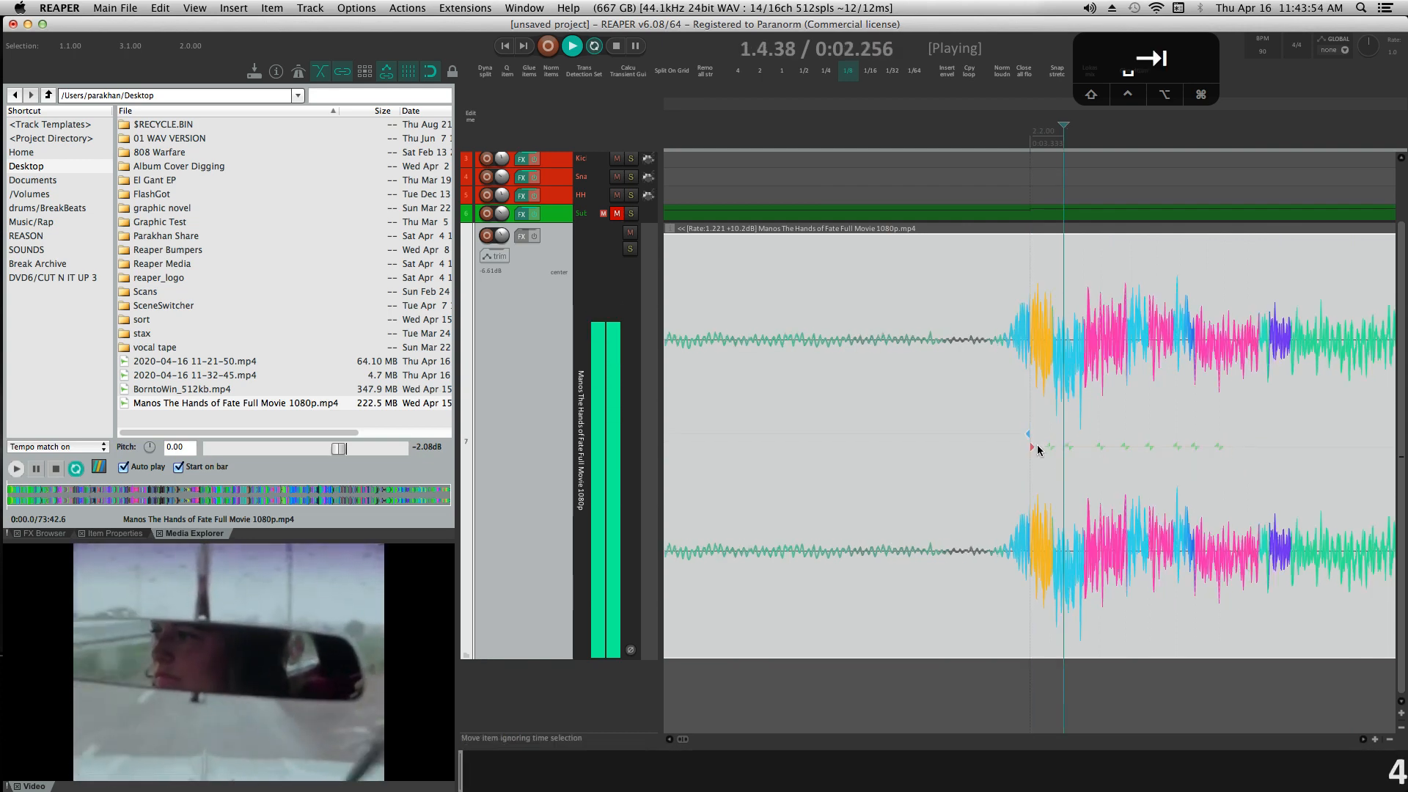
pyautogui.scroll(-5, 1039, 449)
pyautogui.scroll(-5, 1038, 450)
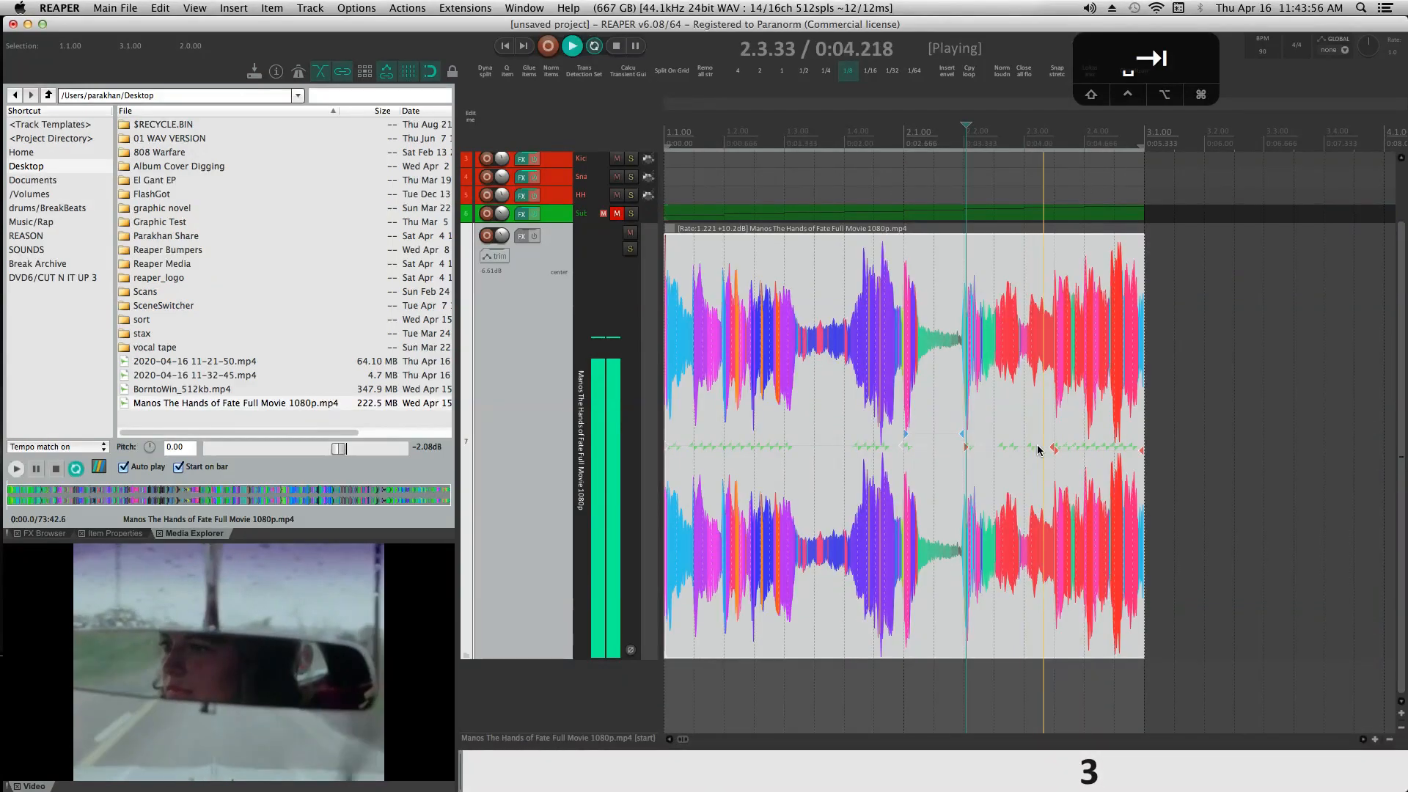
# Check the transients near 1.2.00 and 1.1.50, and align the one near 1.2.50 to the grid with a stretch marker.
pyautogui.click(738, 425)
pyautogui.scroll(8, 742, 429)
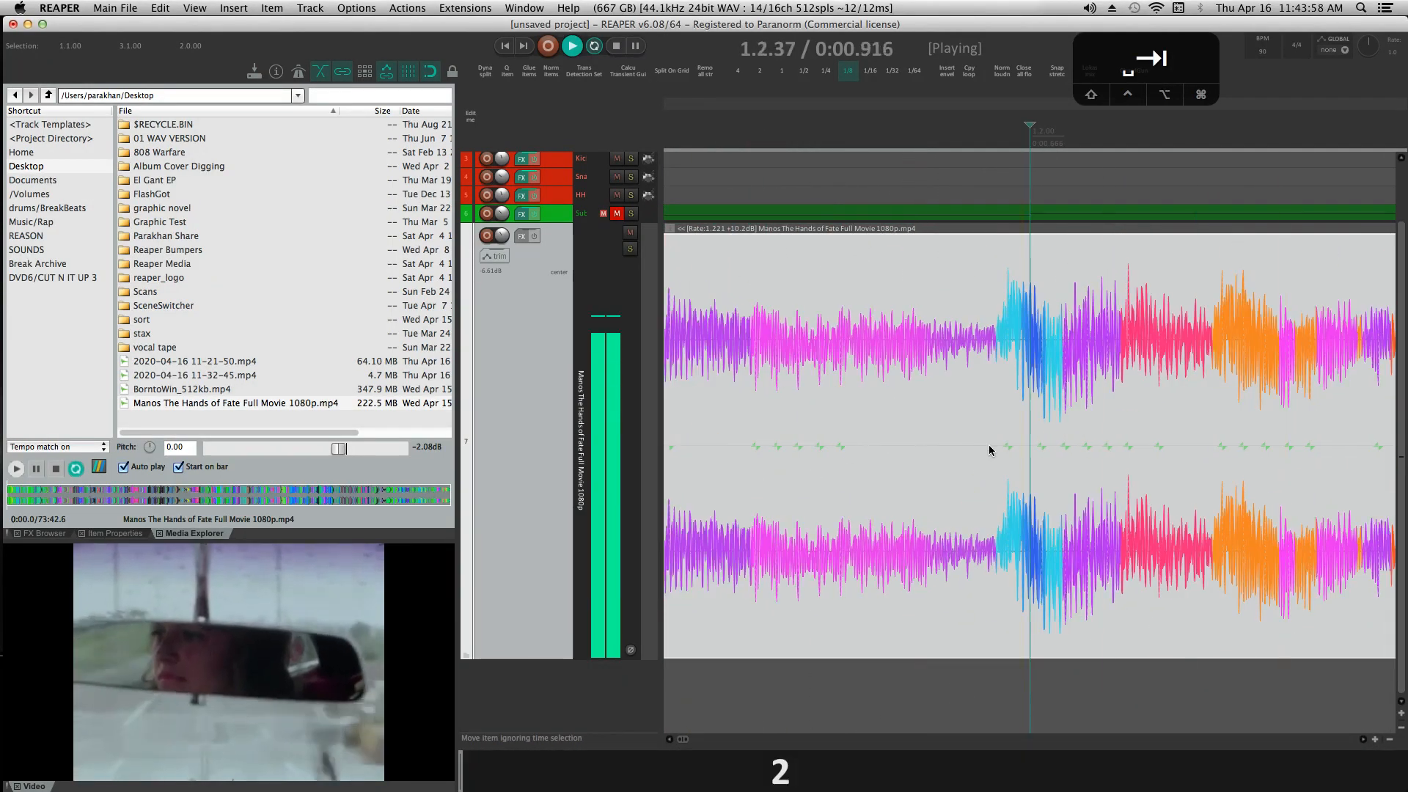
pyautogui.scroll(-5, 1031, 453)
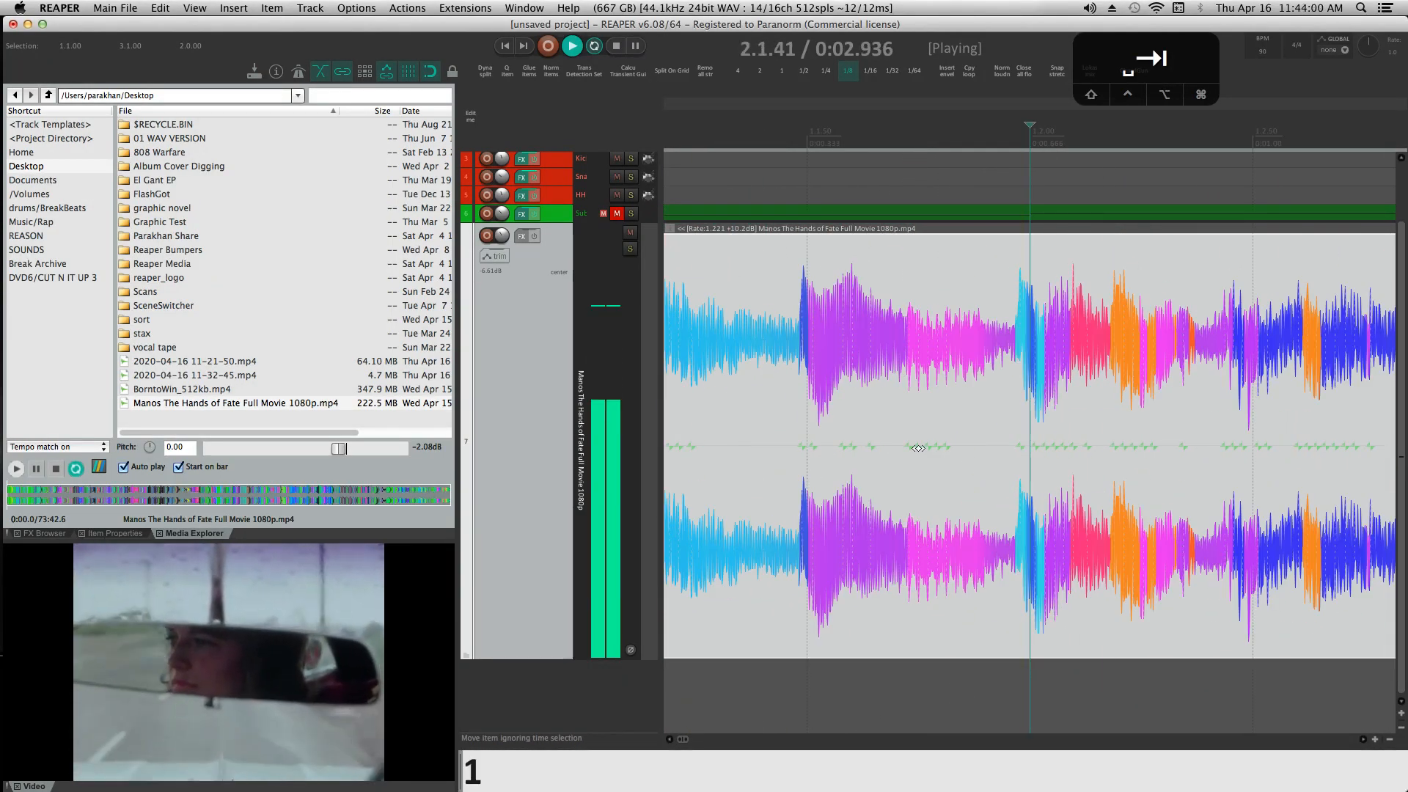
pyautogui.click(802, 423)
pyautogui.scroll(5, 840, 426)
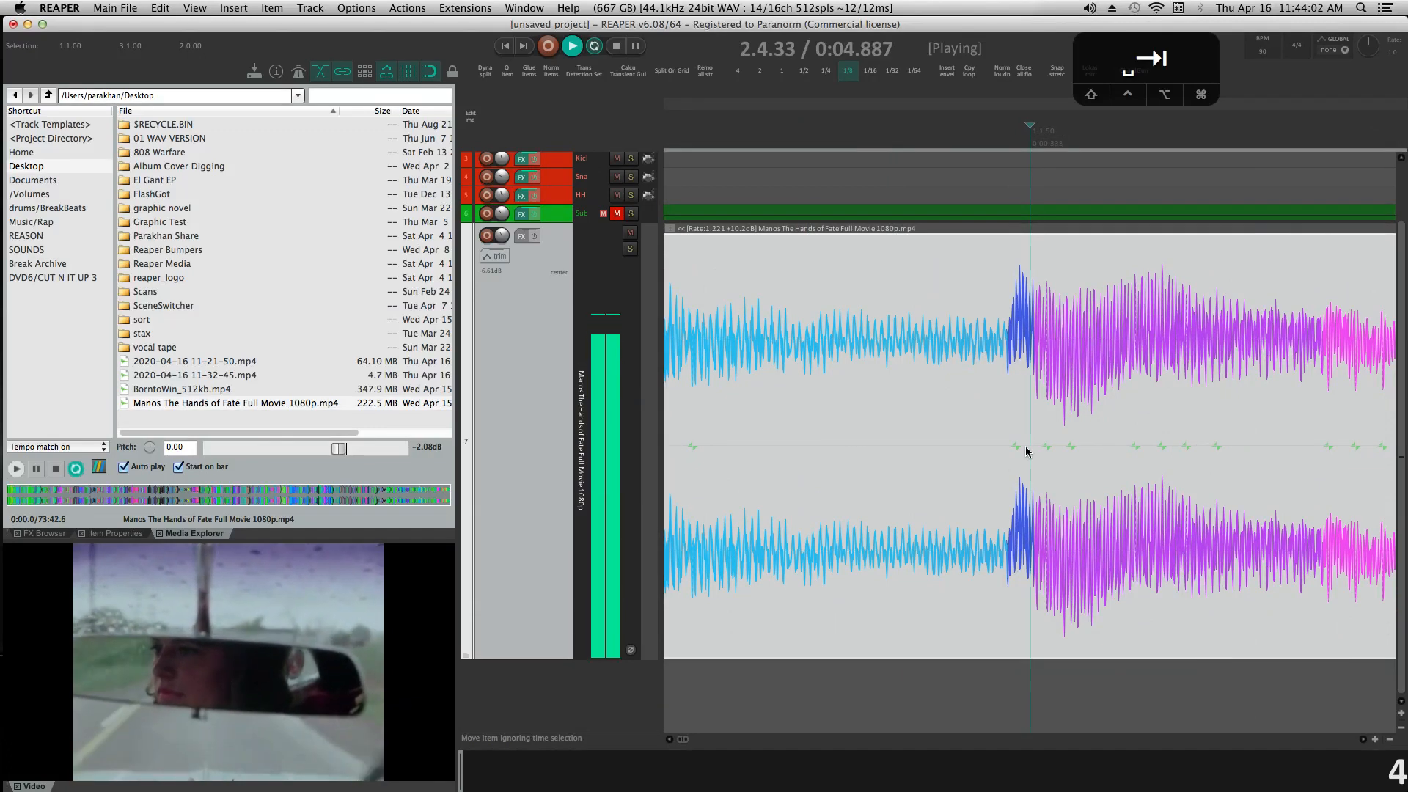
pyautogui.scroll(-3, 1019, 445)
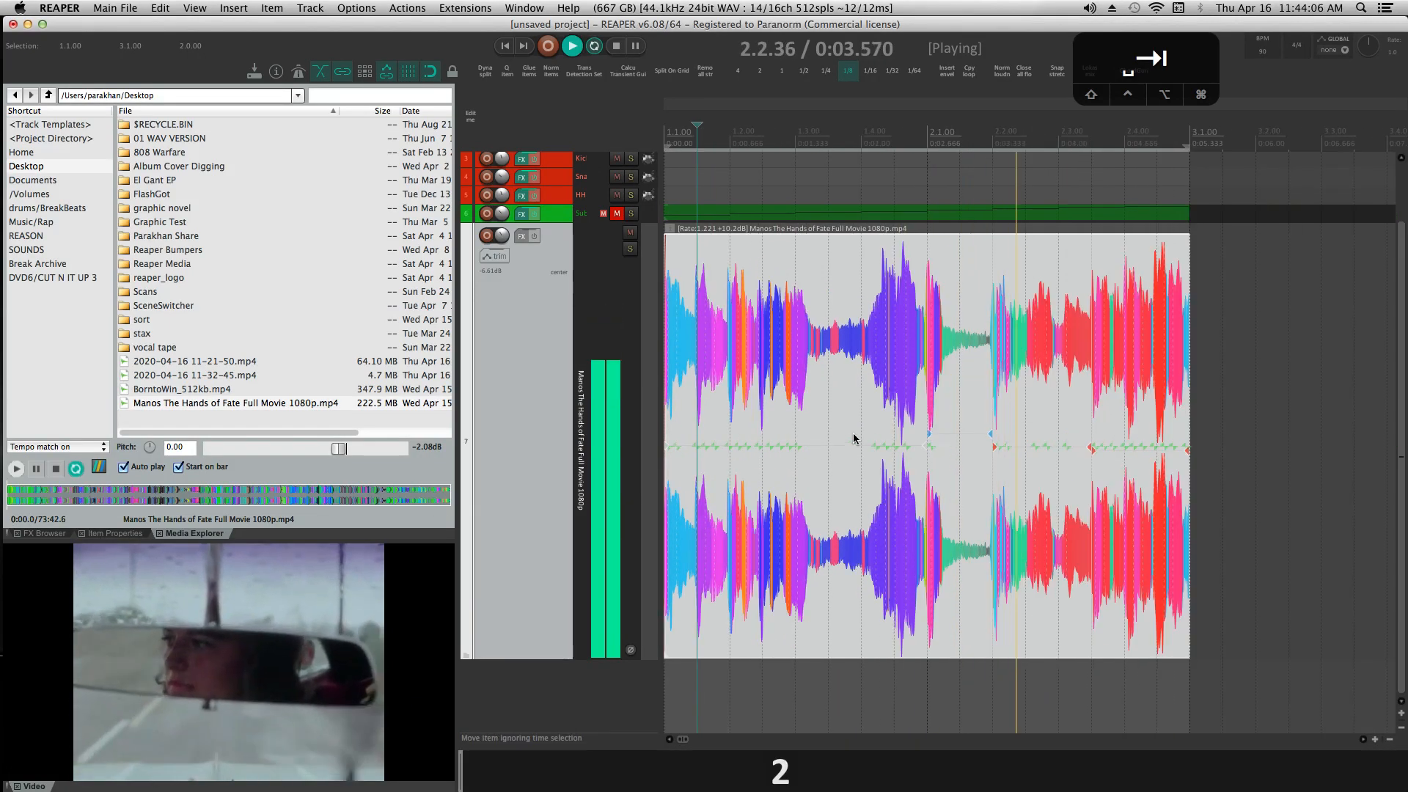
pyautogui.scroll(4, 831, 436)
pyautogui.scroll(-3, 834, 440)
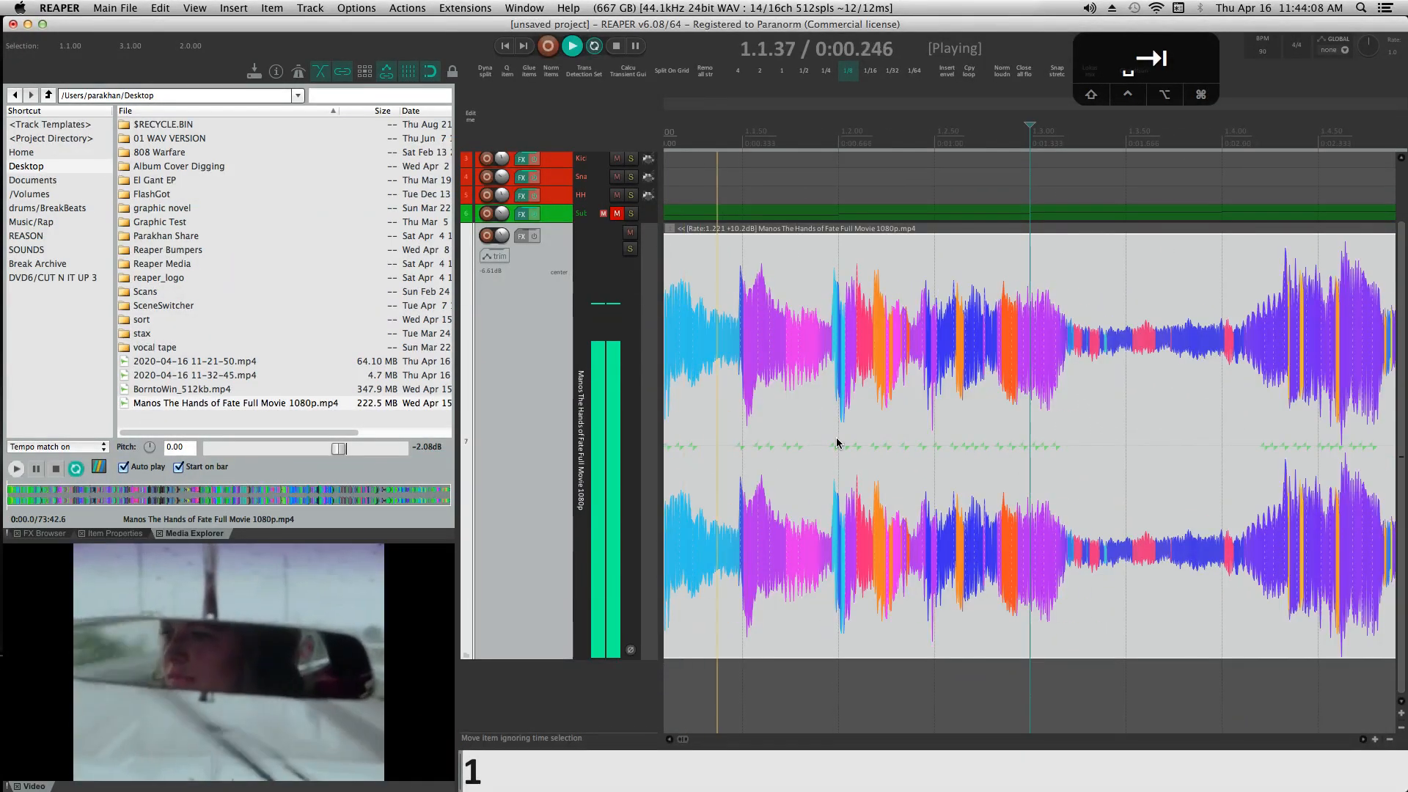
pyautogui.scroll(5, 918, 416)
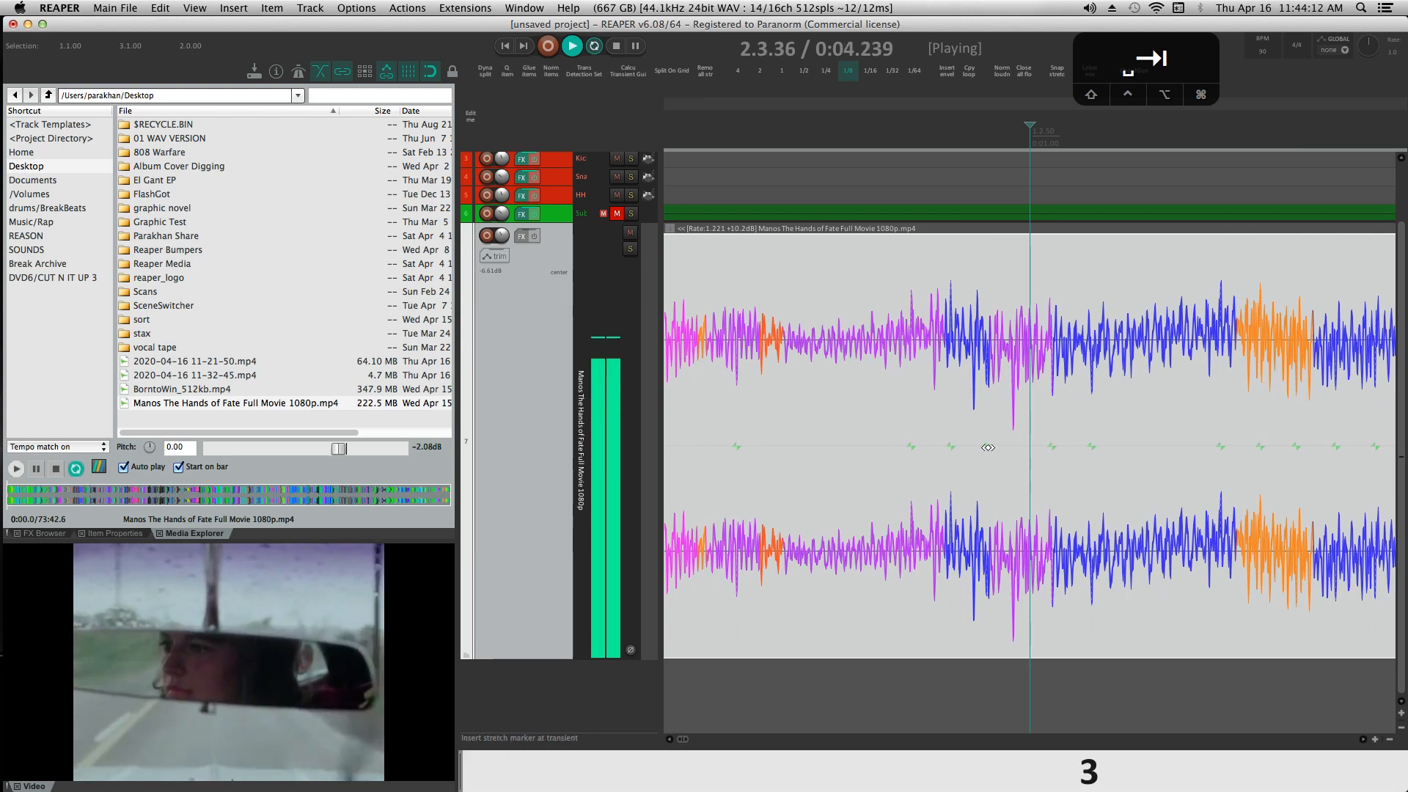
pyautogui.scroll(-3, 999, 451)
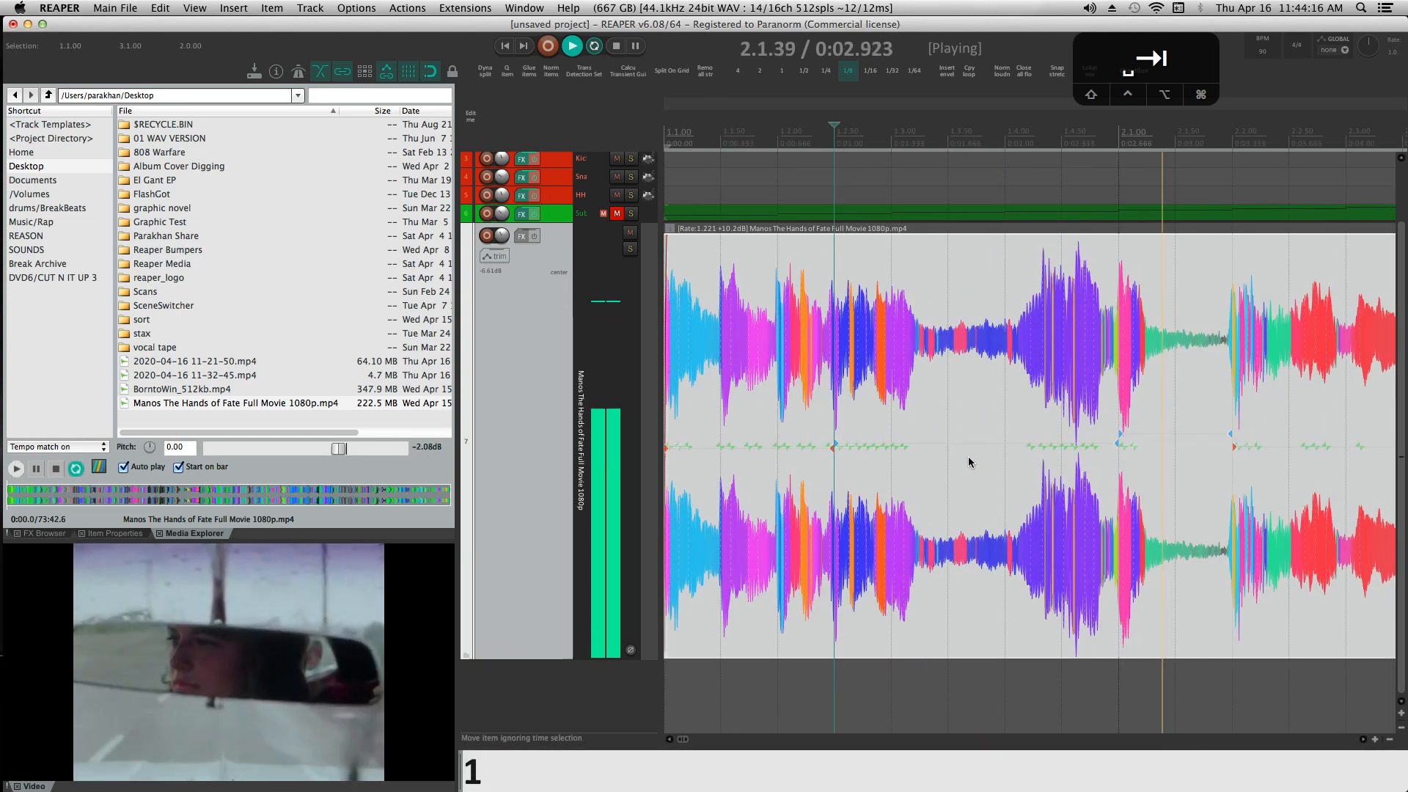
# Duplicate the movie clip three times end to end and extend the loop selection from 1.1.00 to 9.1.00.
pyautogui.scroll(-5, 967, 456)
pyautogui.scroll(-3, 956, 463)
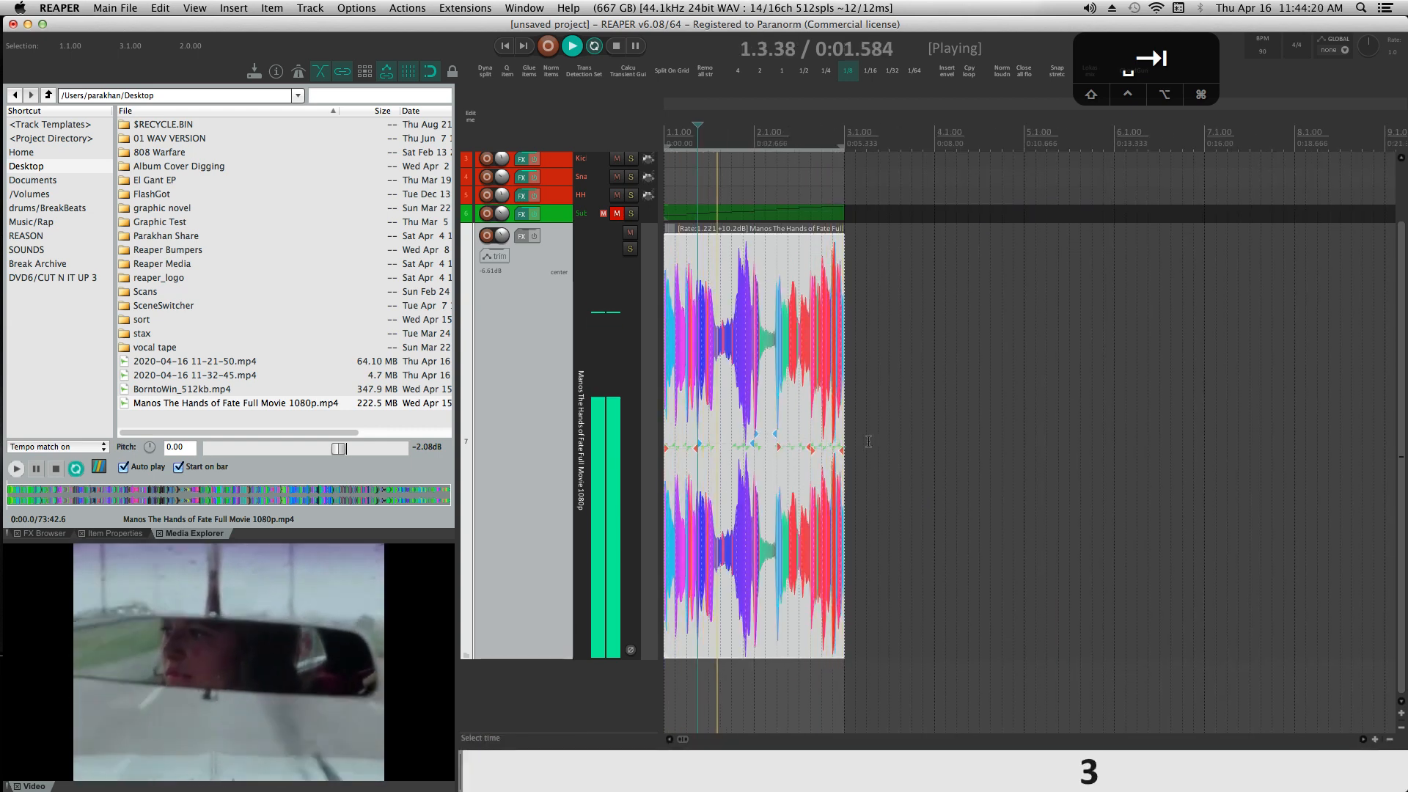
pyautogui.moveTo(872, 441); pyautogui.dragTo(731, 424)
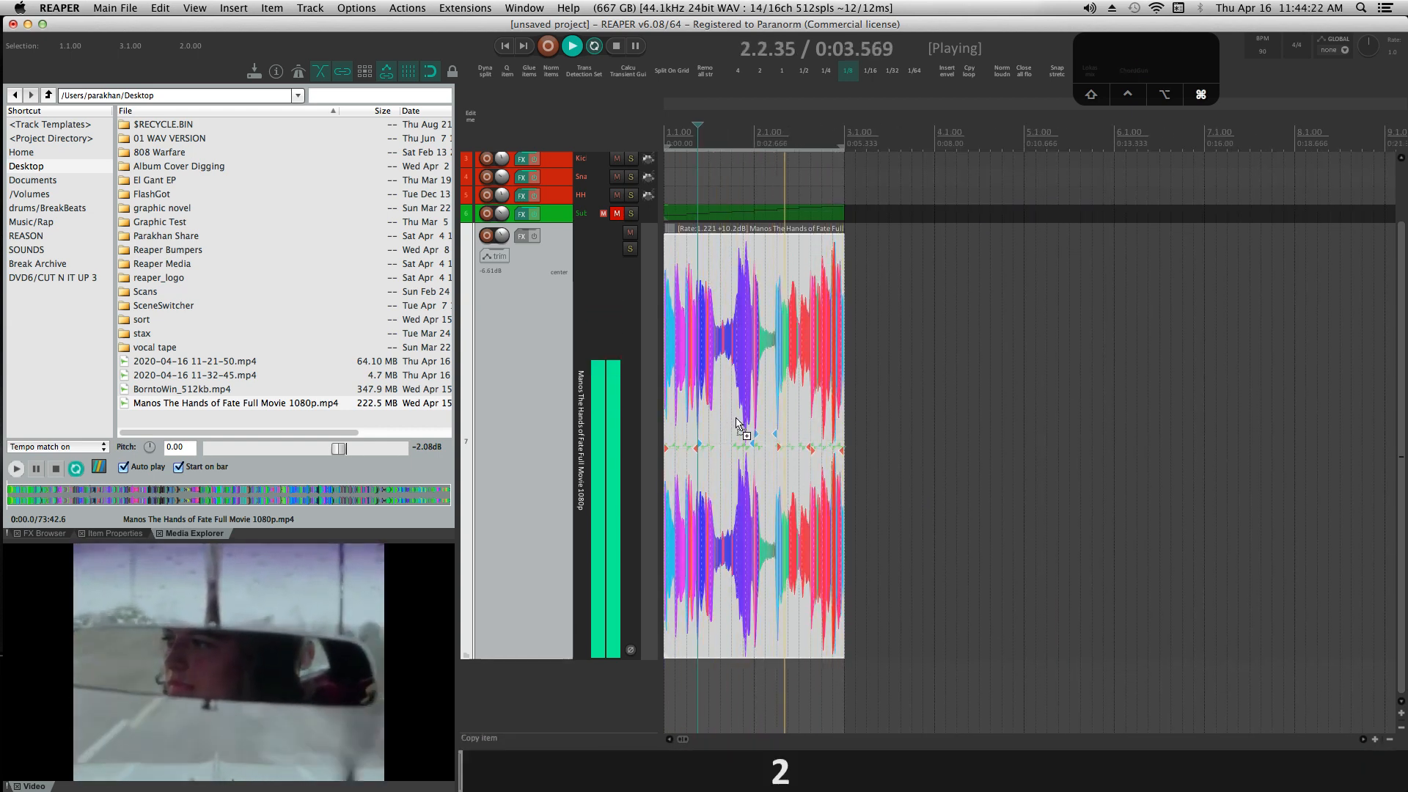
pyautogui.press('super+d')
pyautogui.press('super+d')
pyautogui.press('super+d')
pyautogui.scroll(-2, 1251, 176)
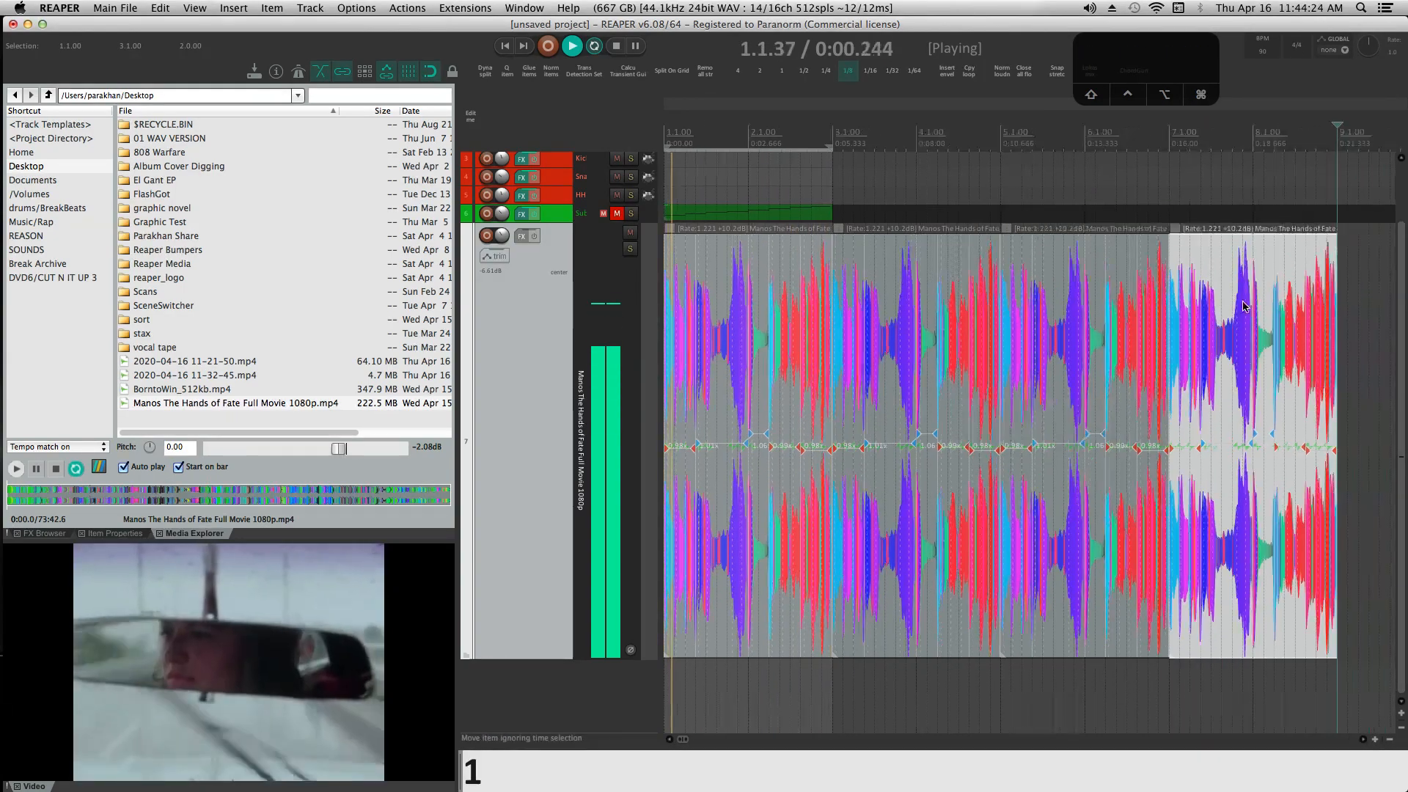
pyautogui.moveTo(1251, 149); pyautogui.dragTo(596, 195)
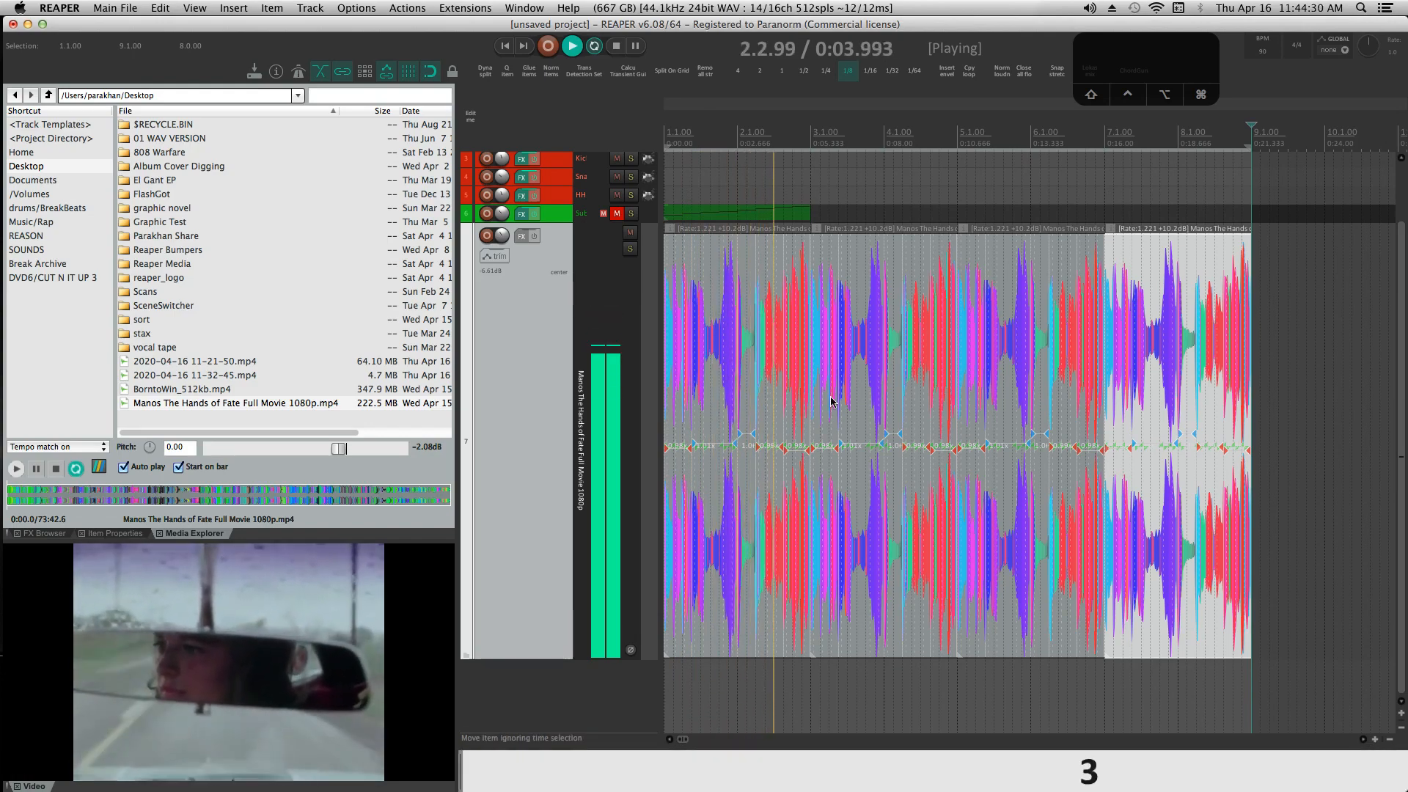
# Inspect the second clip copy around 4.1.00 and play the eight-bar loop from the project start.
pyautogui.click(891, 412)
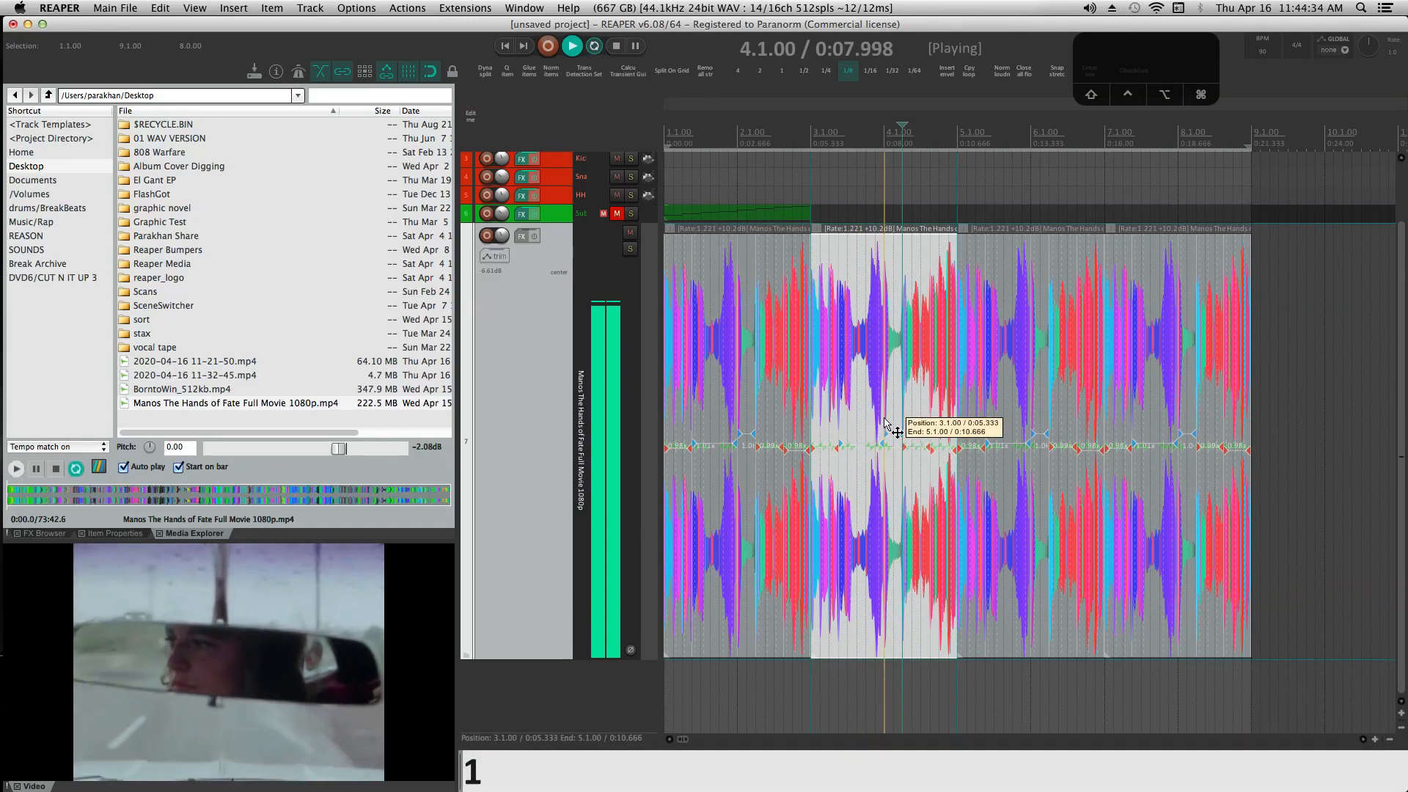
pyautogui.scroll(6, 916, 449)
pyautogui.scroll(4, 967, 448)
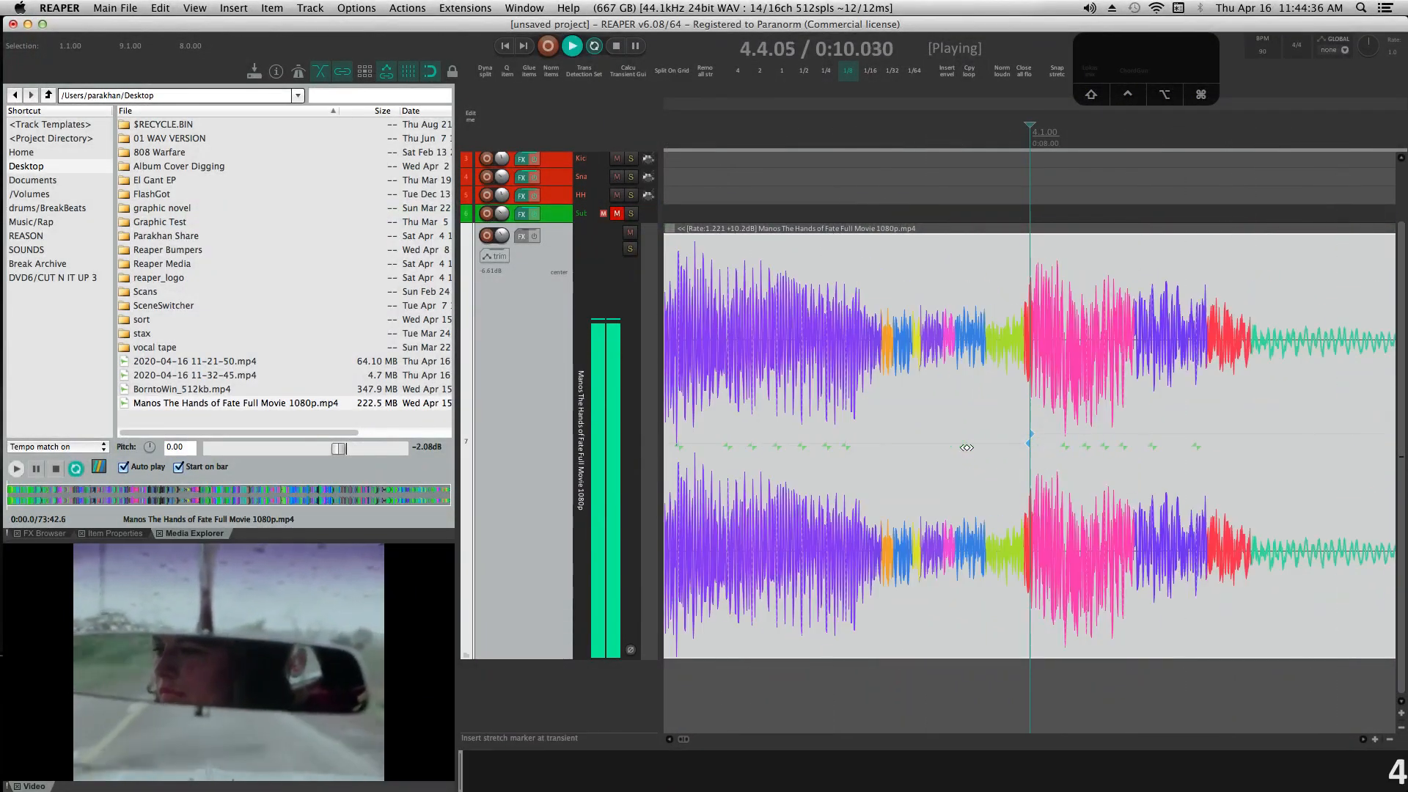
pyautogui.press('s')
pyautogui.press('w')
pyautogui.scroll(-5, 1033, 456)
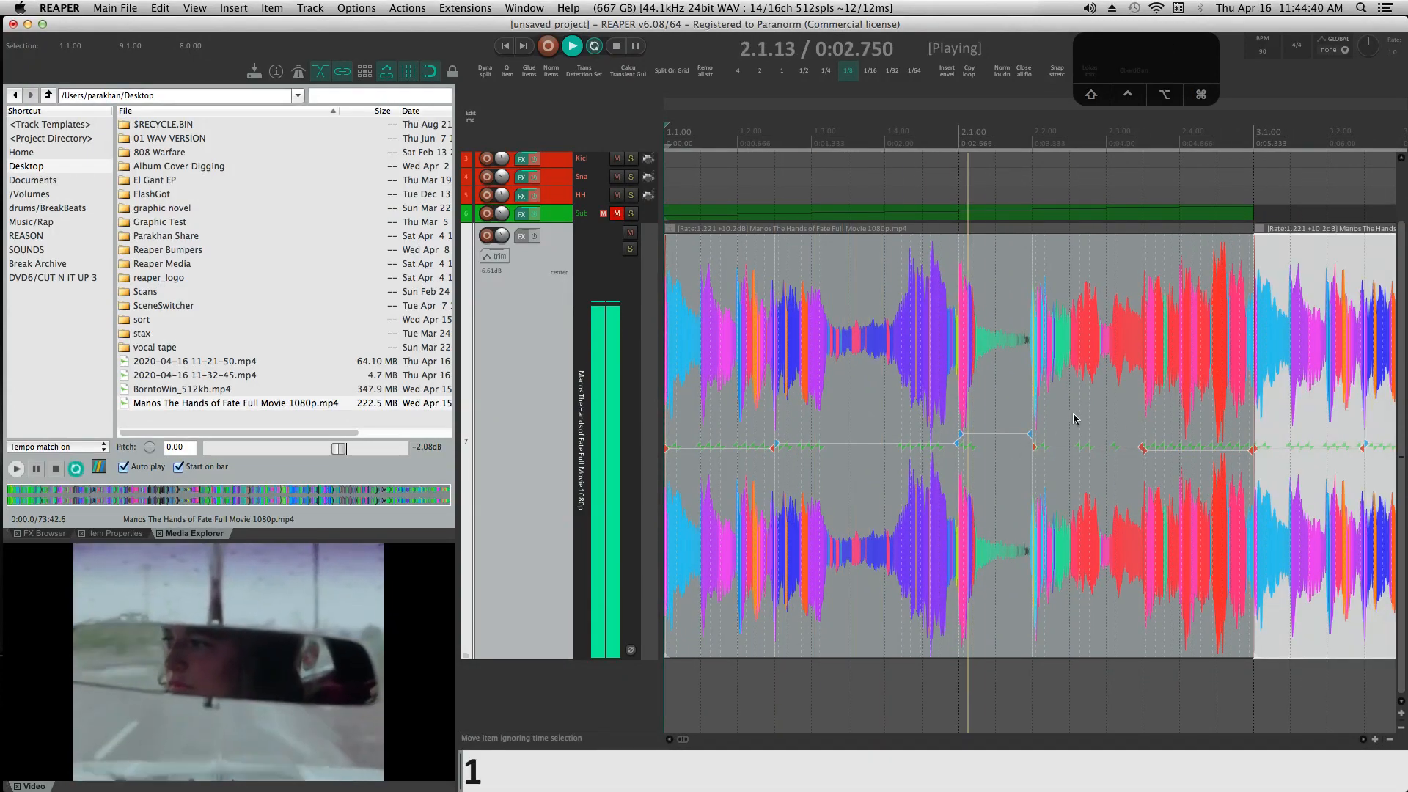
pyautogui.scroll(-4, 1115, 441)
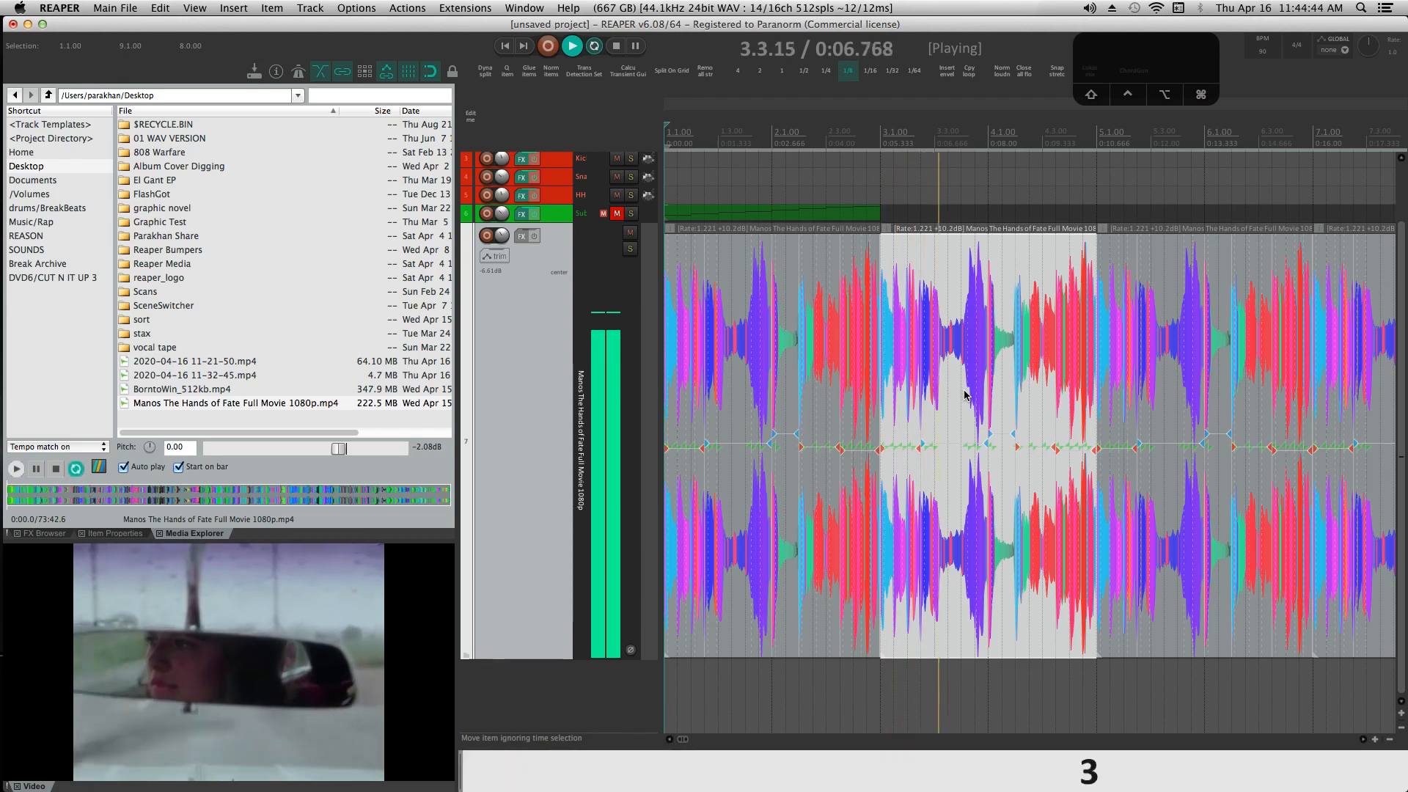
# Split the second clip copy at 4.1.00.
pyautogui.scroll(6, 986, 410)
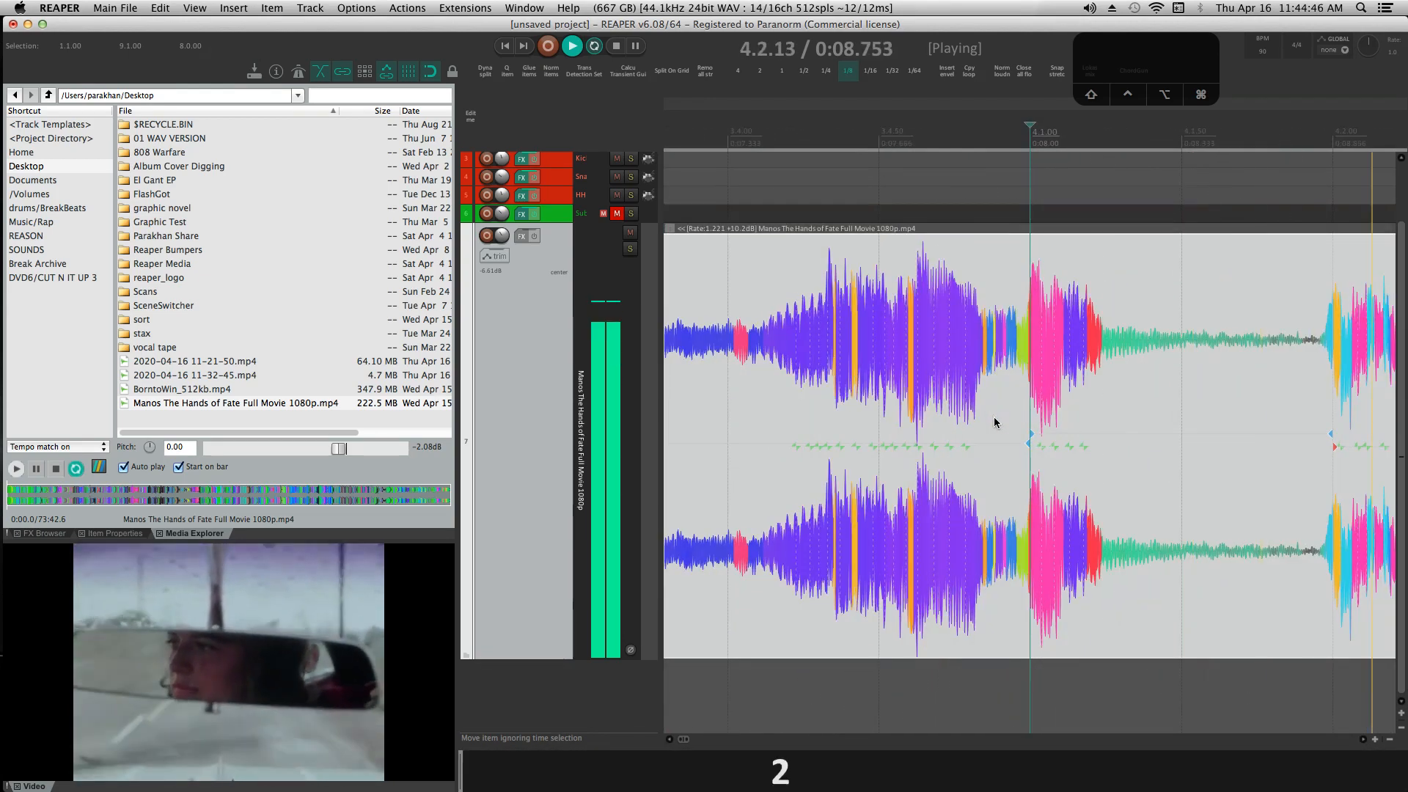
pyautogui.press('s')
pyautogui.scroll(-6, 992, 416)
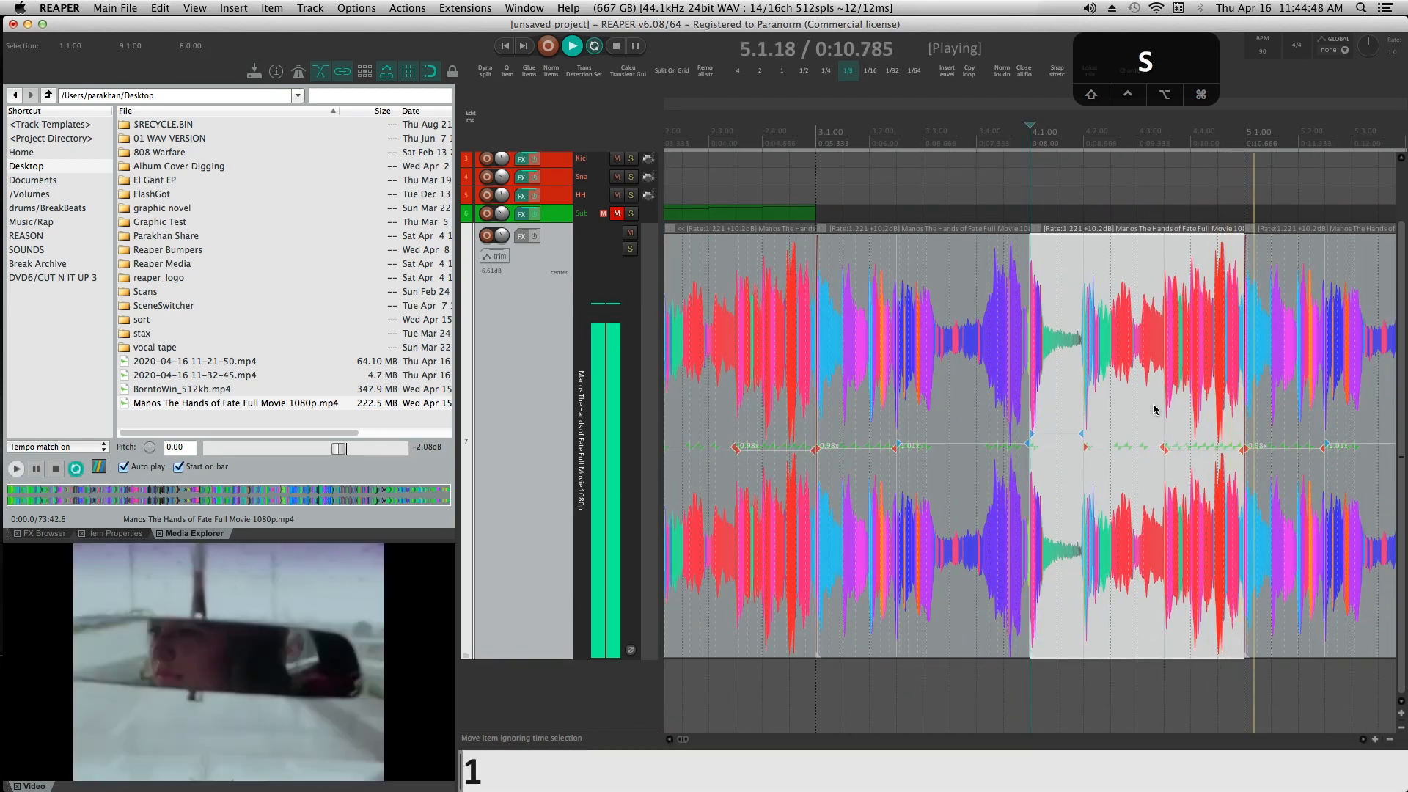
# Trim the piece starting at 4.1.00 to end at 4.3.00 and duplicate it once to fill up to 5.1.00.
pyautogui.moveTo(1243, 416); pyautogui.dragTo(1137, 417)
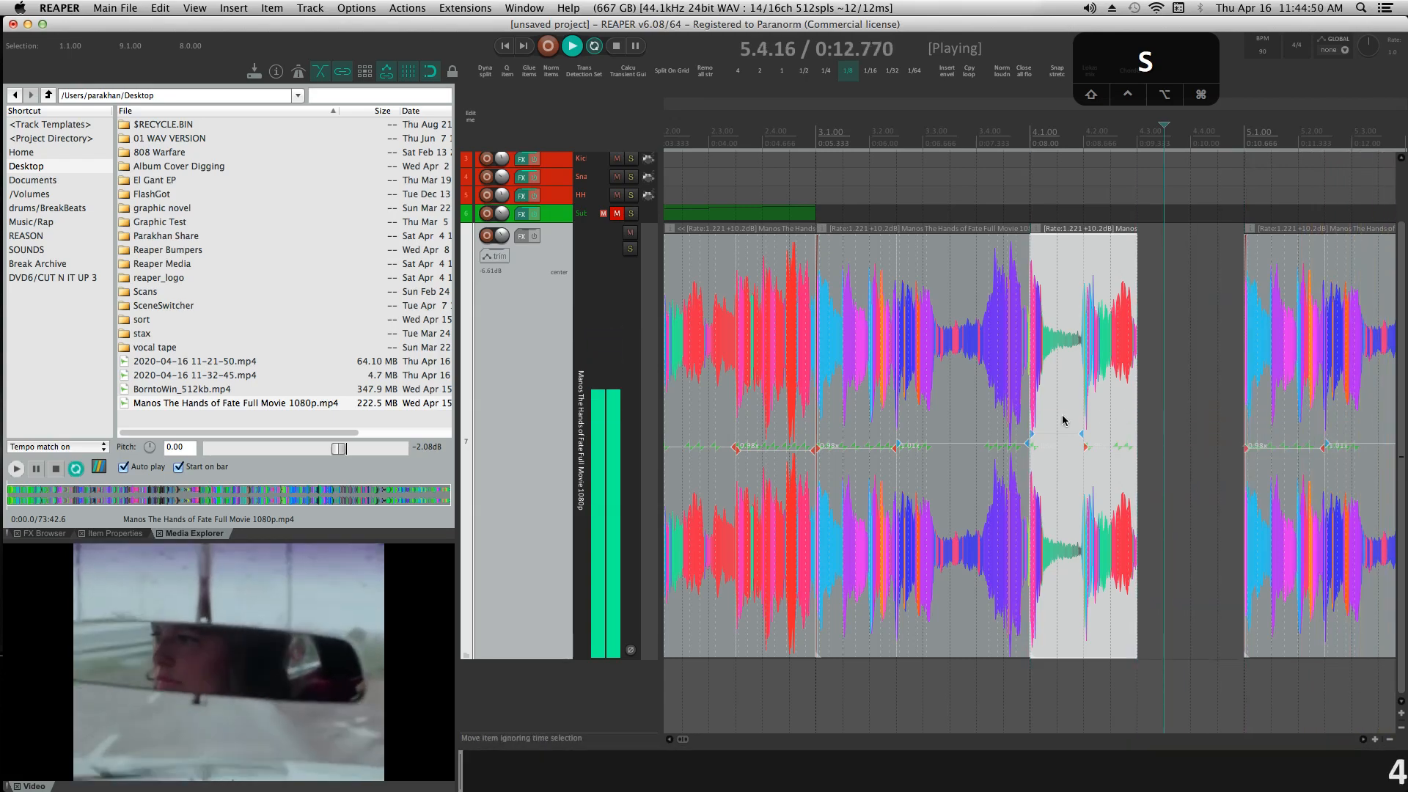
pyautogui.press('super+d')
pyautogui.scroll(-3, 1068, 420)
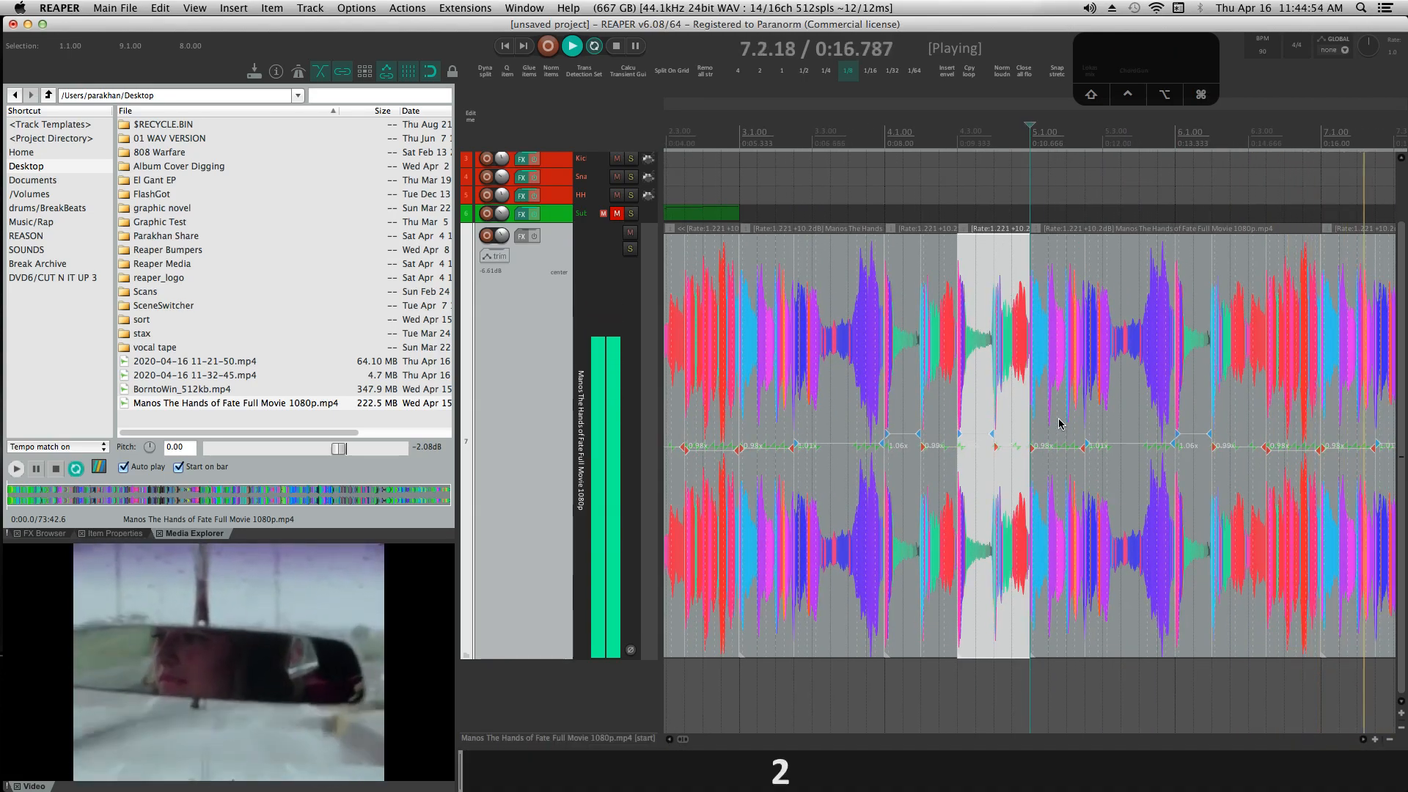
# Extend the end of the first movie clip about one beat past 3.1.00 so it crossfades into the second copy.
pyautogui.scroll(-1, 1060, 424)
pyautogui.scroll(-3, 1060, 424)
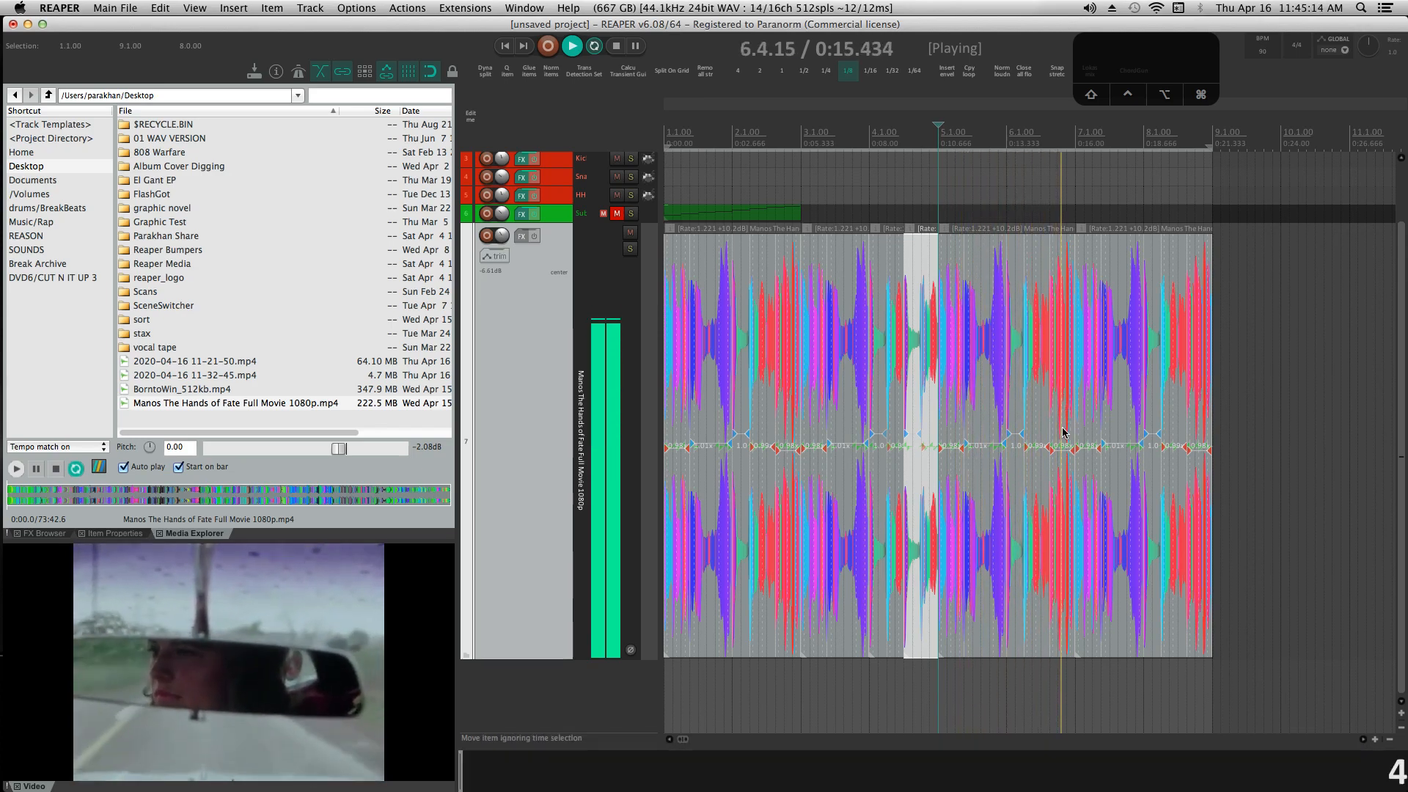
pyautogui.click(704, 411)
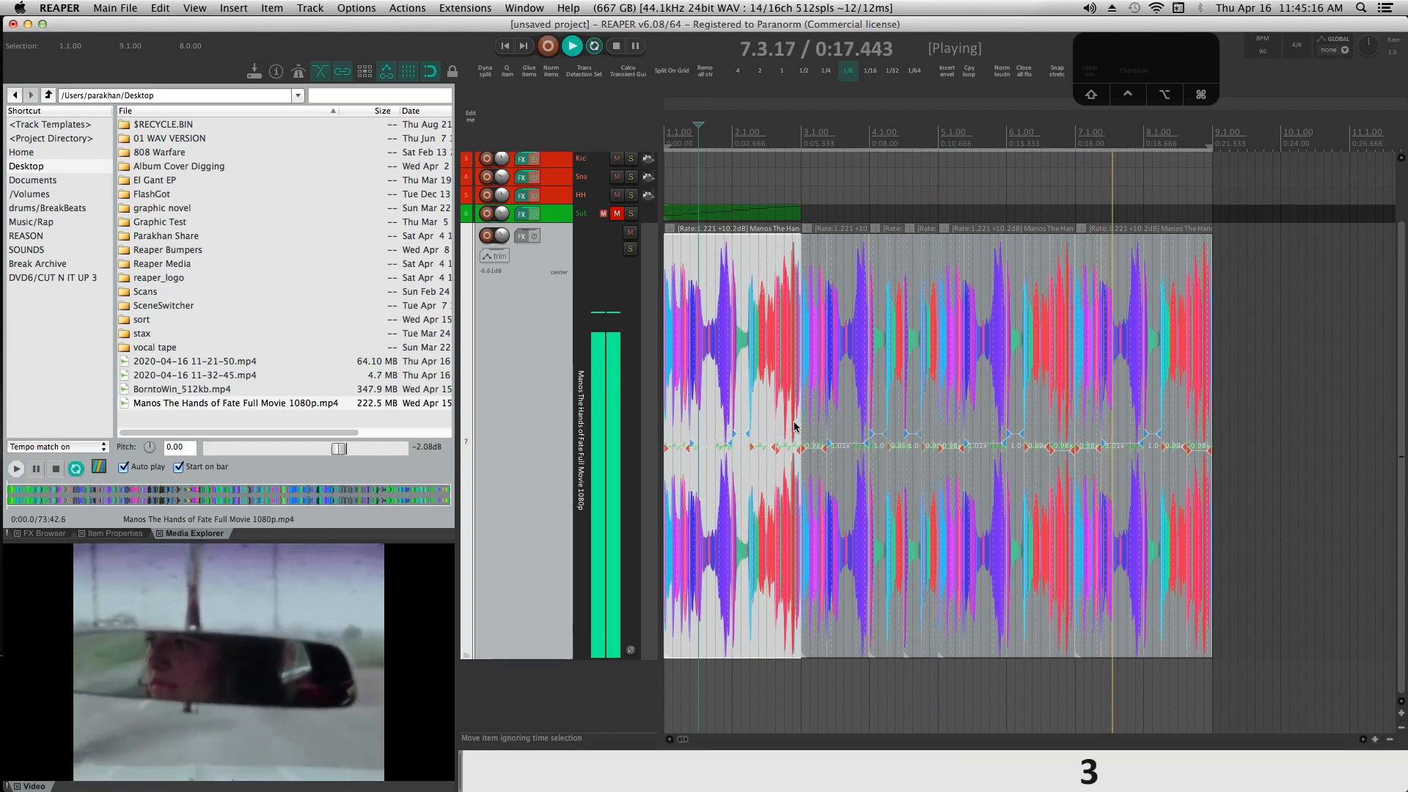
pyautogui.moveTo(801, 423); pyautogui.dragTo(818, 426)
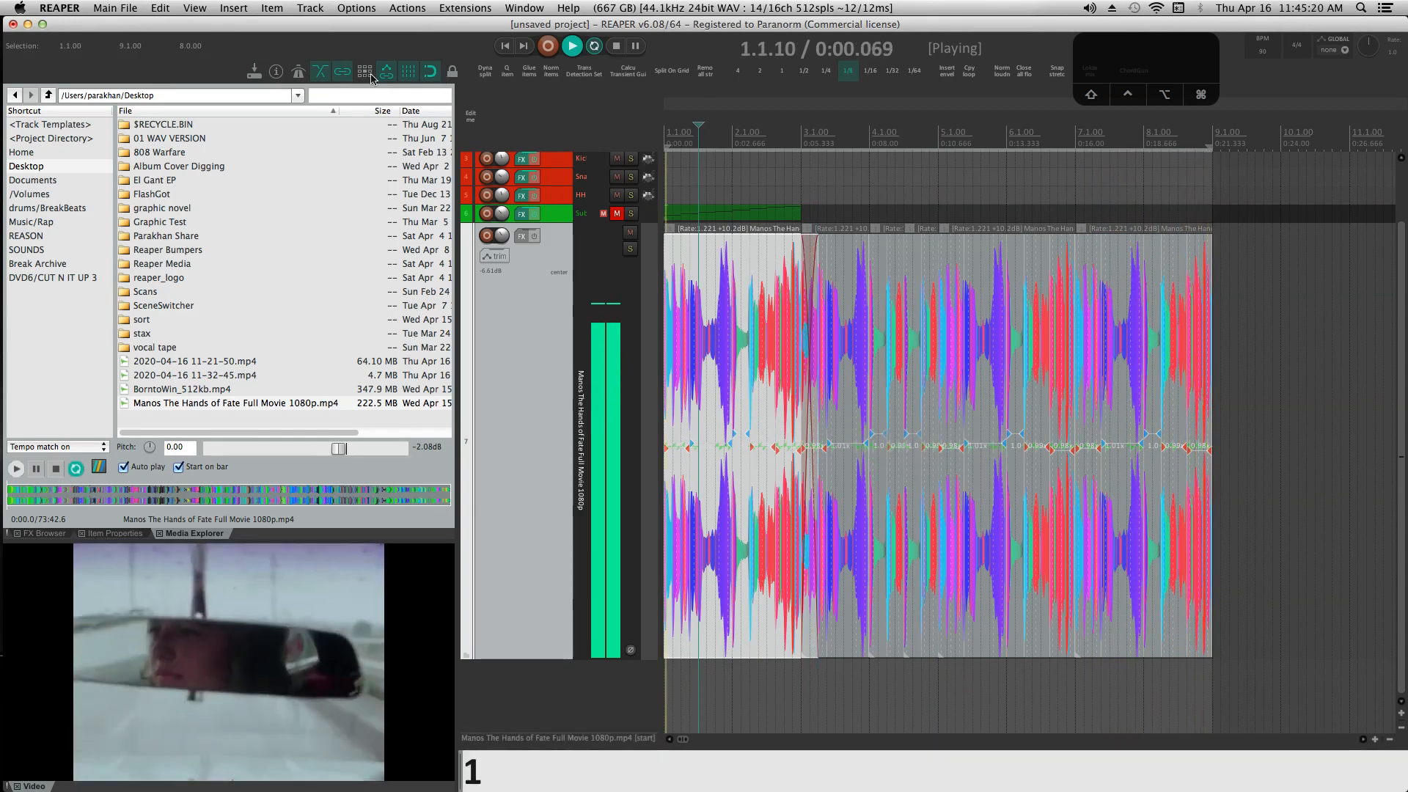
pyautogui.click(859, 411)
pyautogui.click(886, 418)
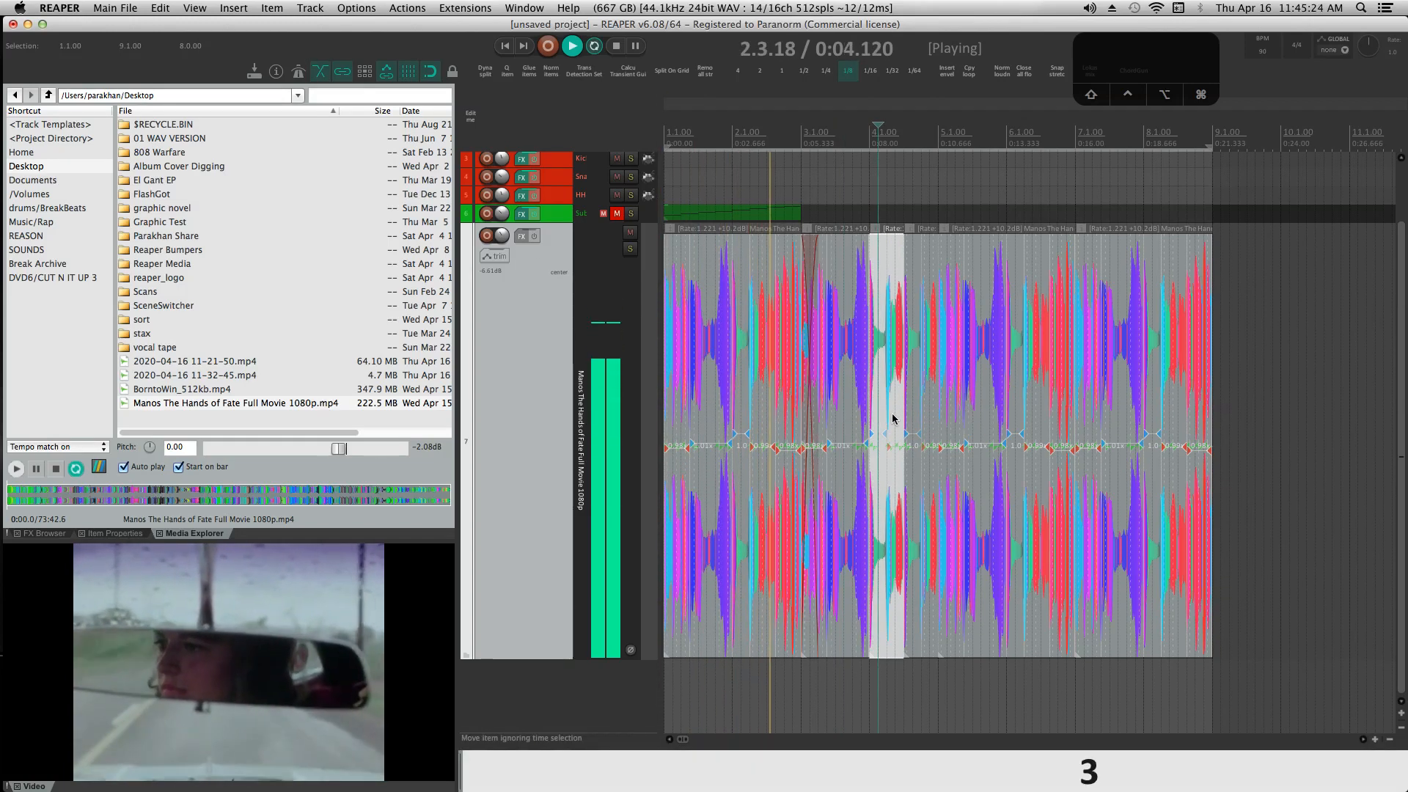
pyautogui.click(911, 420)
pyautogui.moveTo(906, 422); pyautogui.dragTo(896, 422)
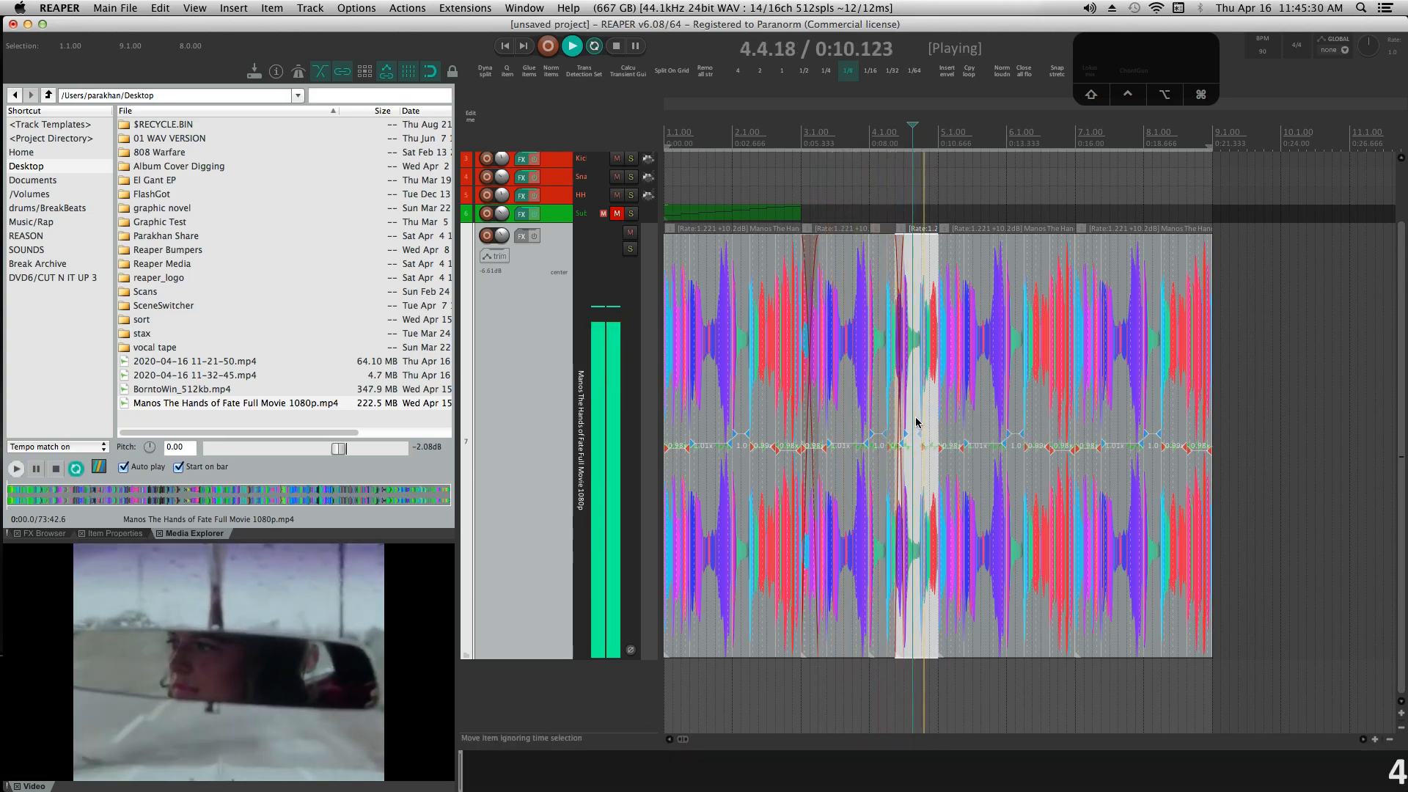
pyautogui.scroll(3, 916, 421)
pyautogui.moveTo(946, 408); pyautogui.dragTo(997, 420)
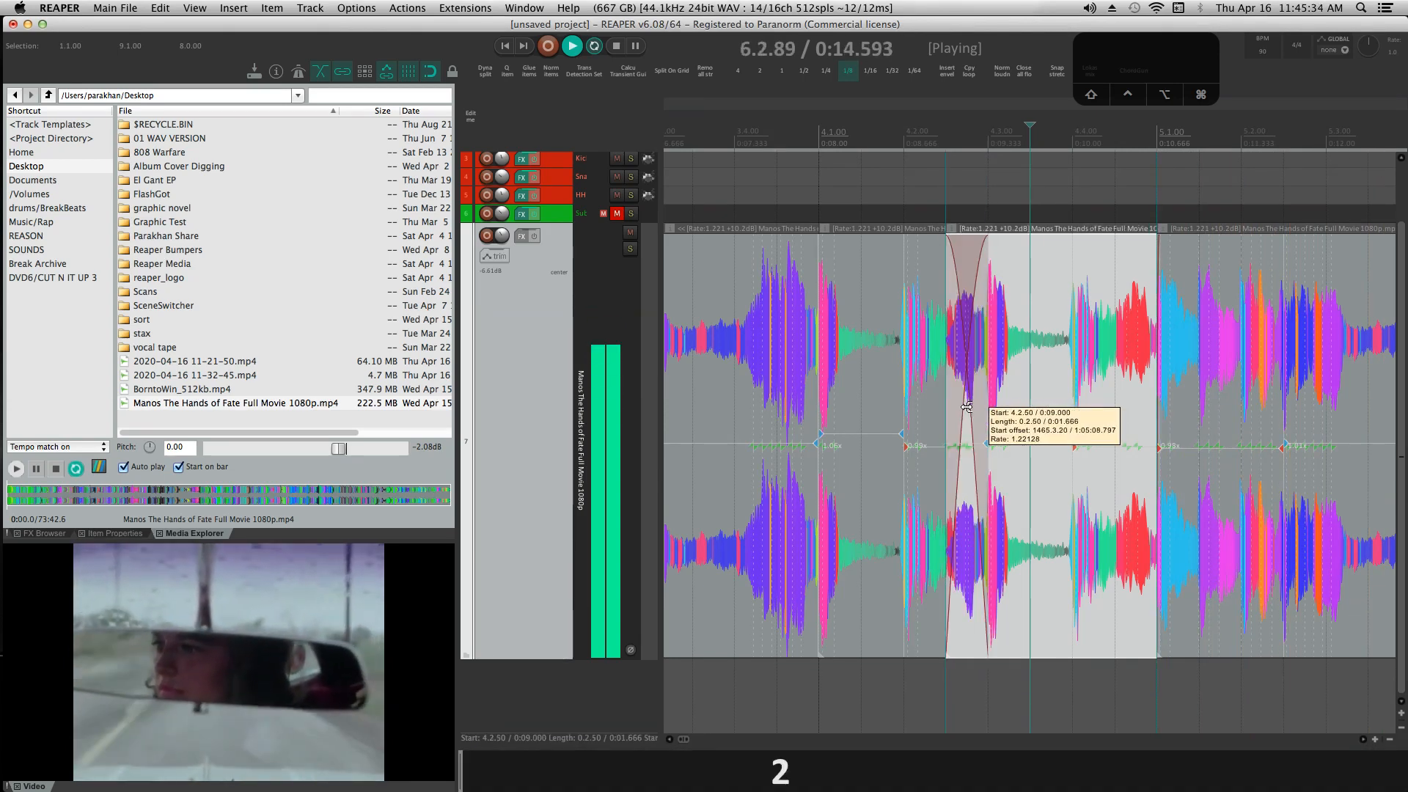
# Set the grid to 1/16 and extend both chopped pieces by a sixteenth to crossfade at 4.3.00 and 5.1.00.
pyautogui.click(870, 74)
pyautogui.click(980, 422)
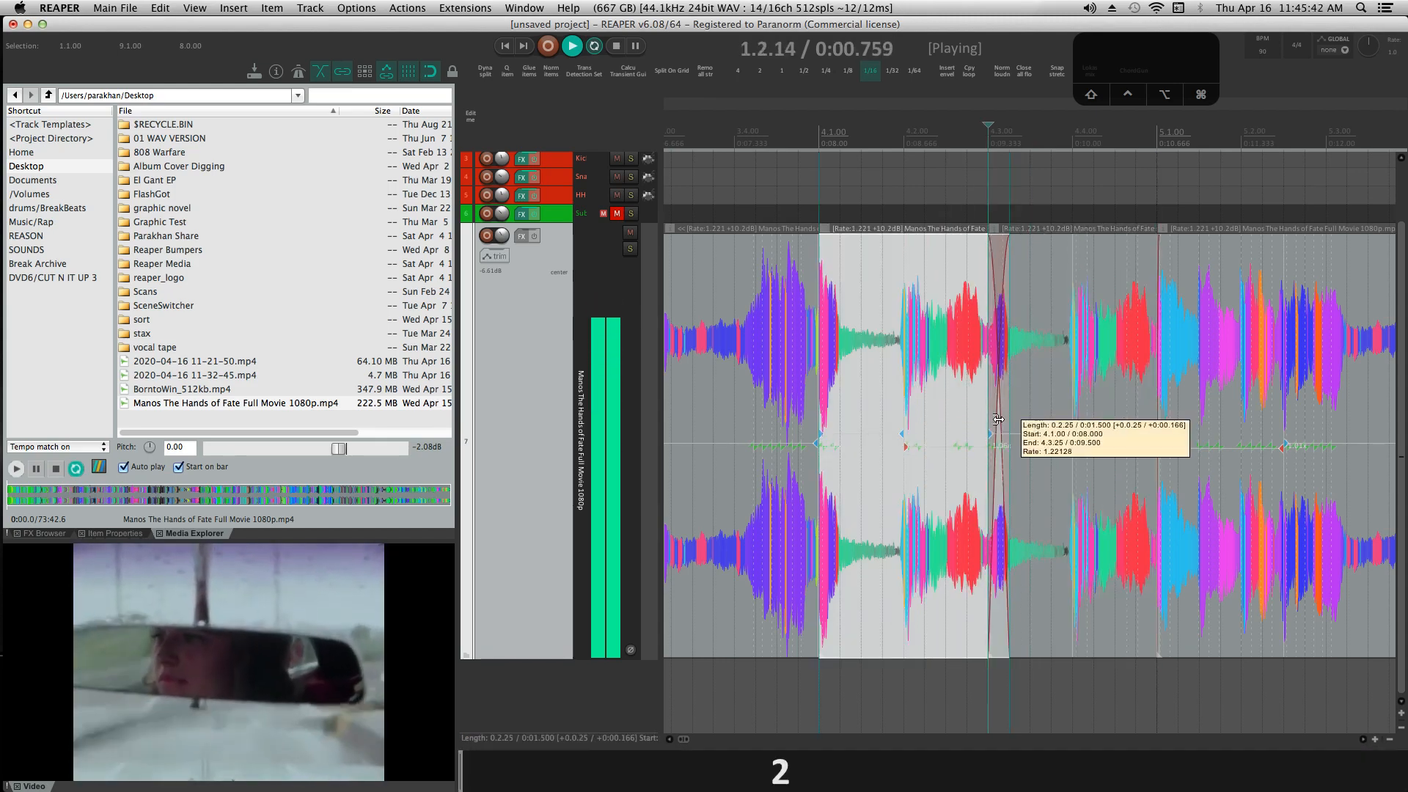
pyautogui.click(1141, 422)
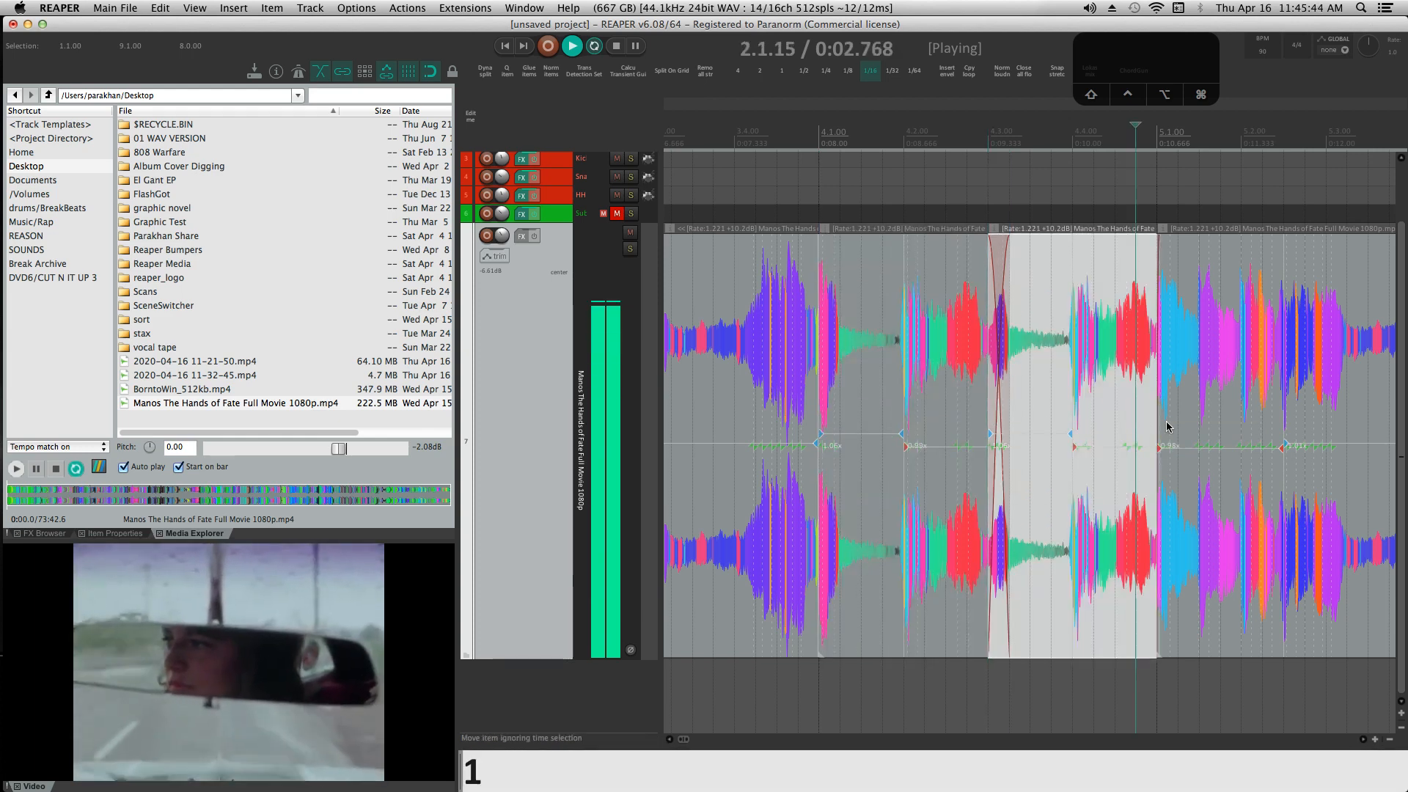
pyautogui.click(1163, 427)
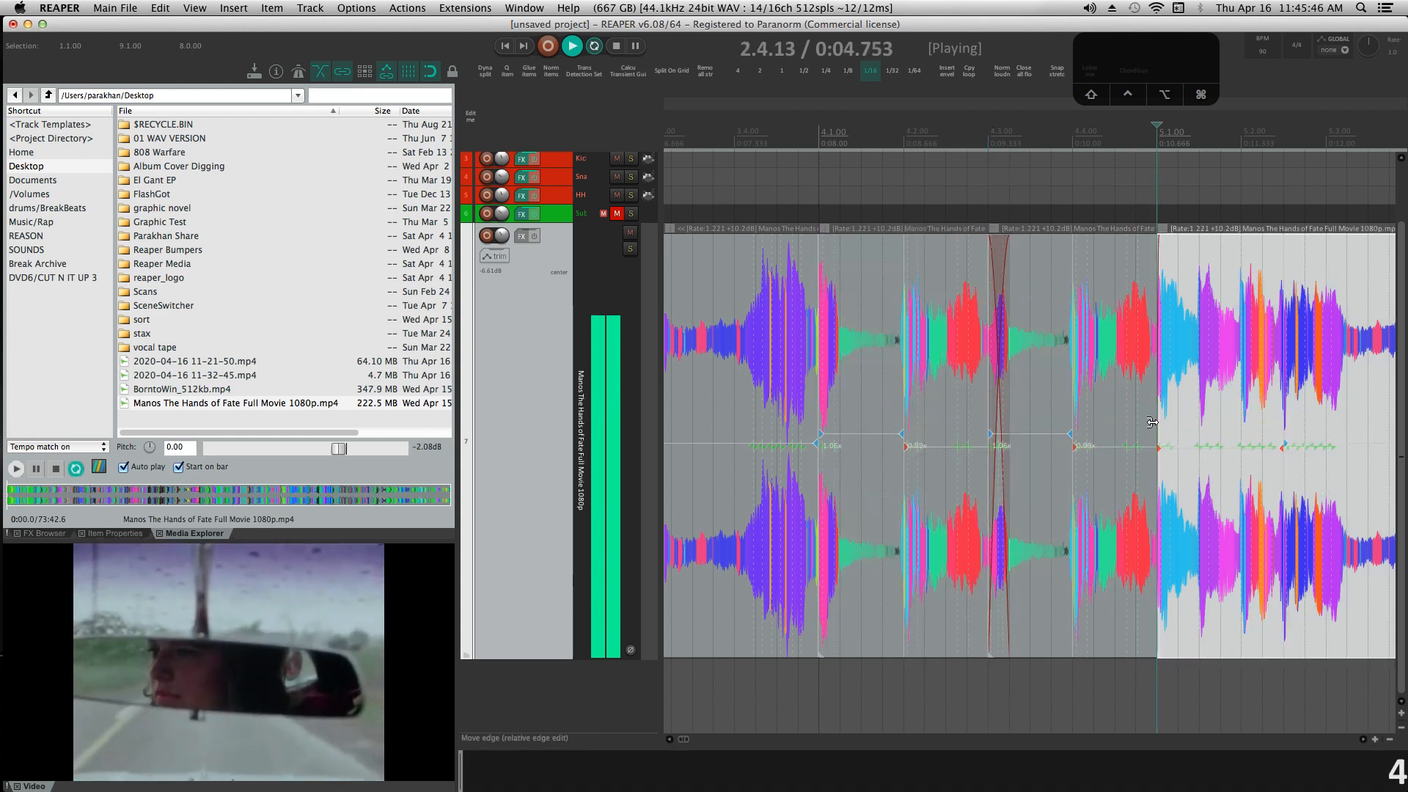
pyautogui.moveTo(1158, 422); pyautogui.dragTo(1167, 423)
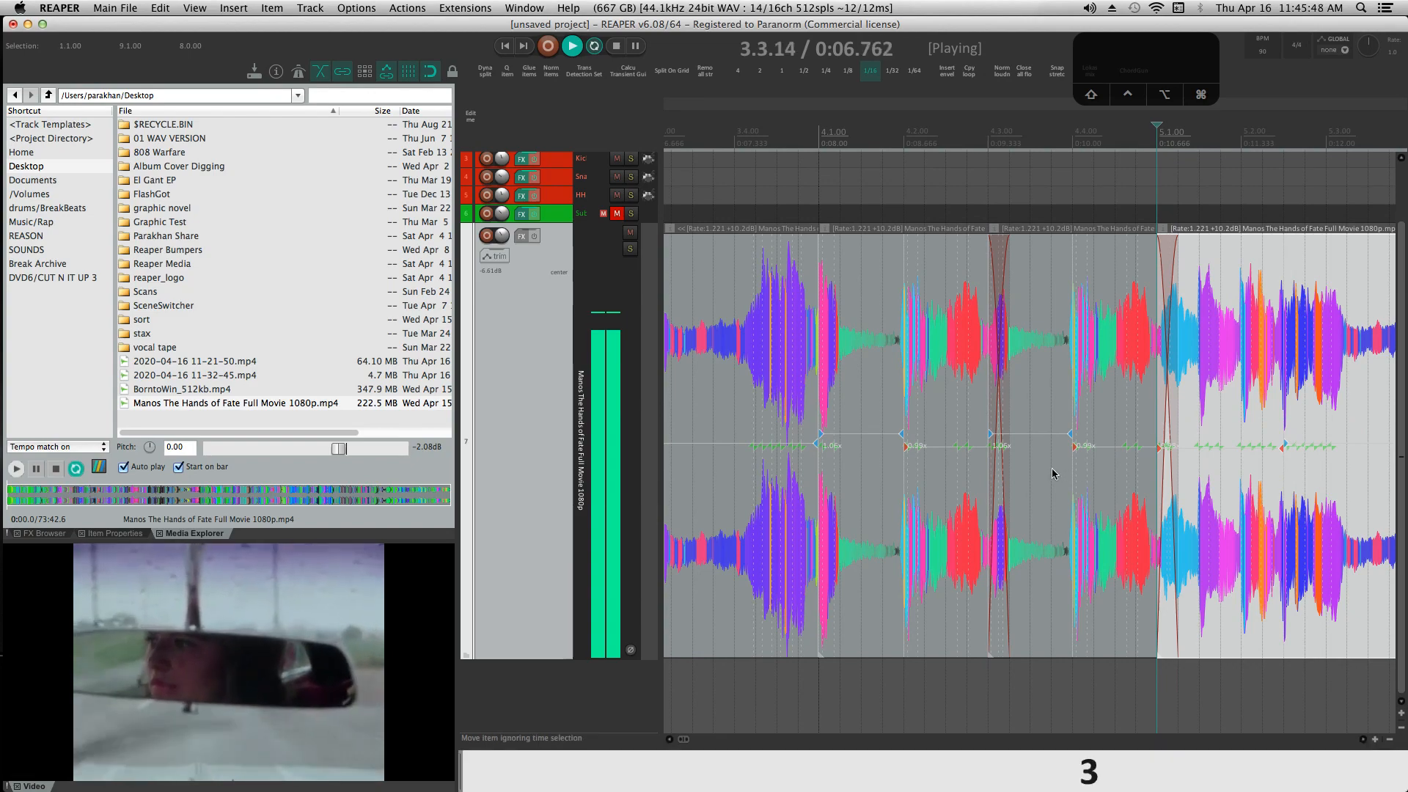
# Extend the end of the clip starting at 5.1.00 slightly past 7.1.00 to crossfade into the last copy.
pyautogui.scroll(-4, 1052, 471)
pyautogui.scroll(-1, 1052, 470)
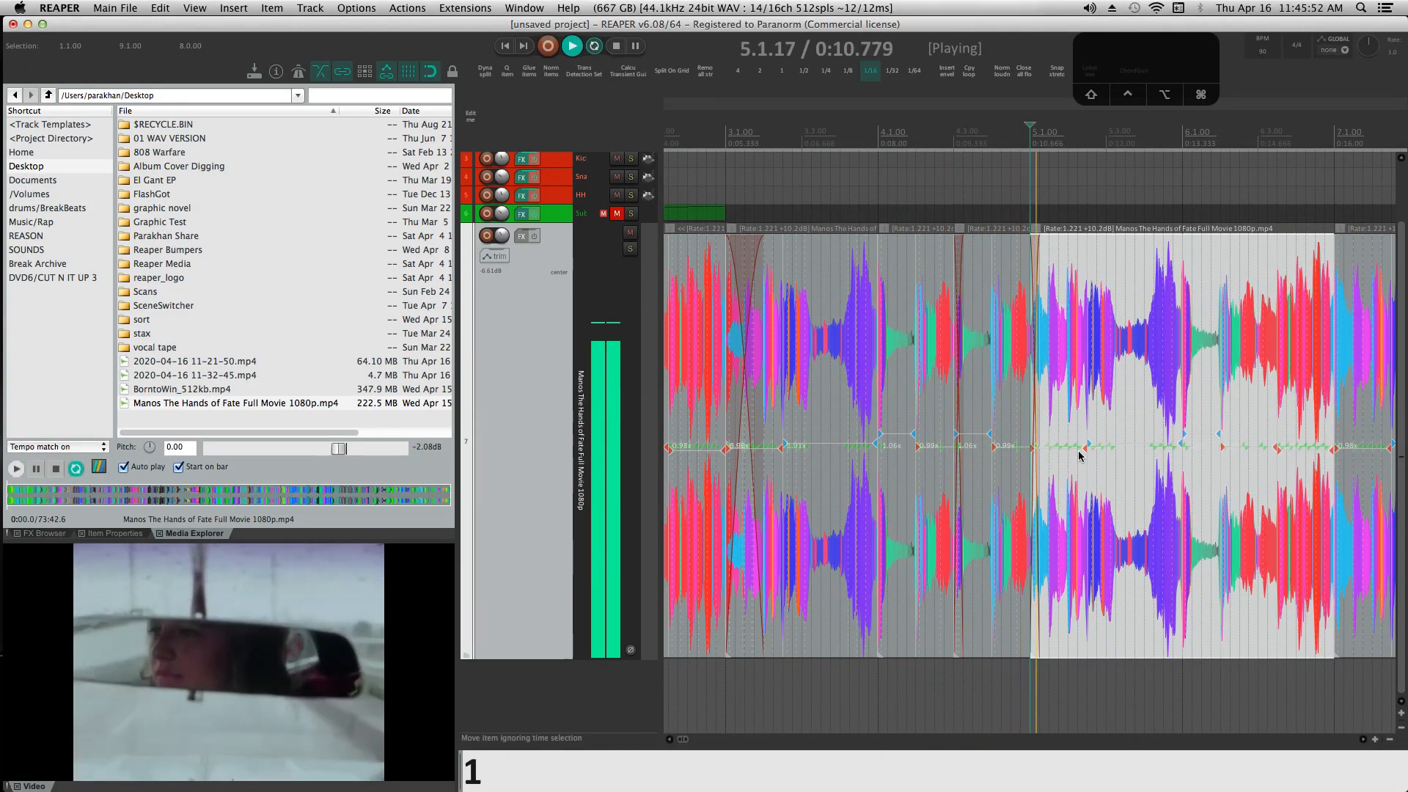
pyautogui.scroll(-3, 1244, 430)
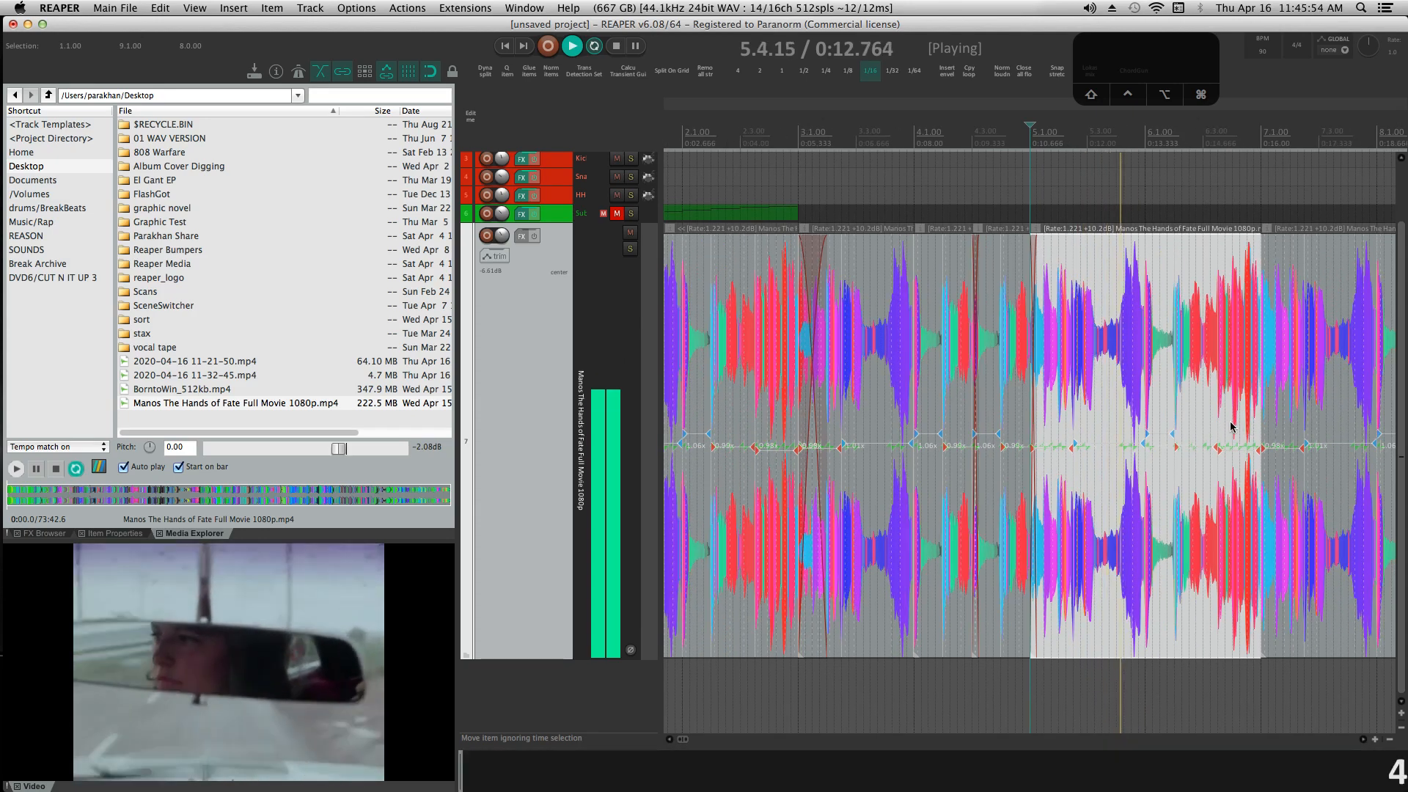
pyautogui.click(1232, 428)
pyautogui.moveTo(1254, 426); pyautogui.dragTo(1276, 430)
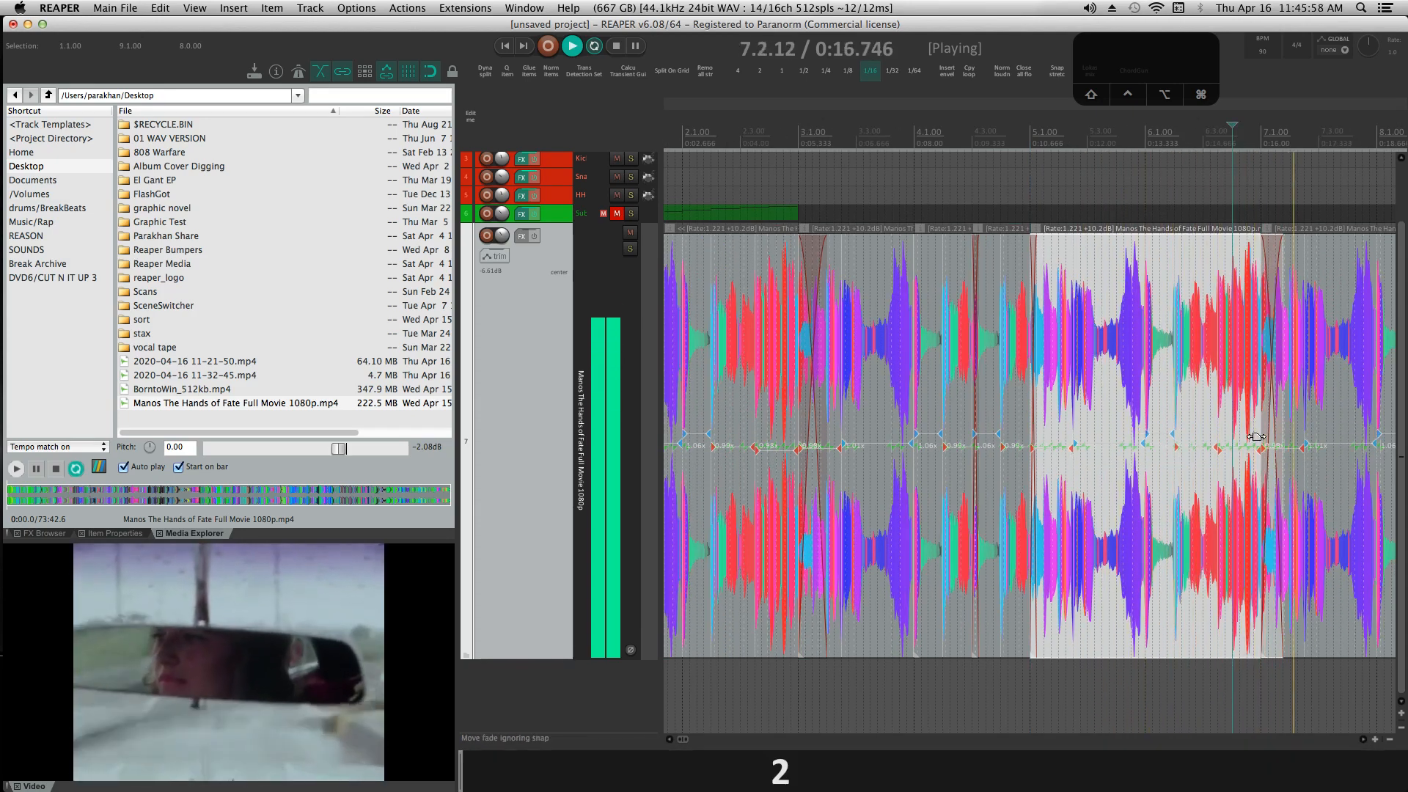
# Add a Video processor to the Manos track and load the "Basic helpers: Item fades affect video" preset.
pyautogui.scroll(-3, 1051, 445)
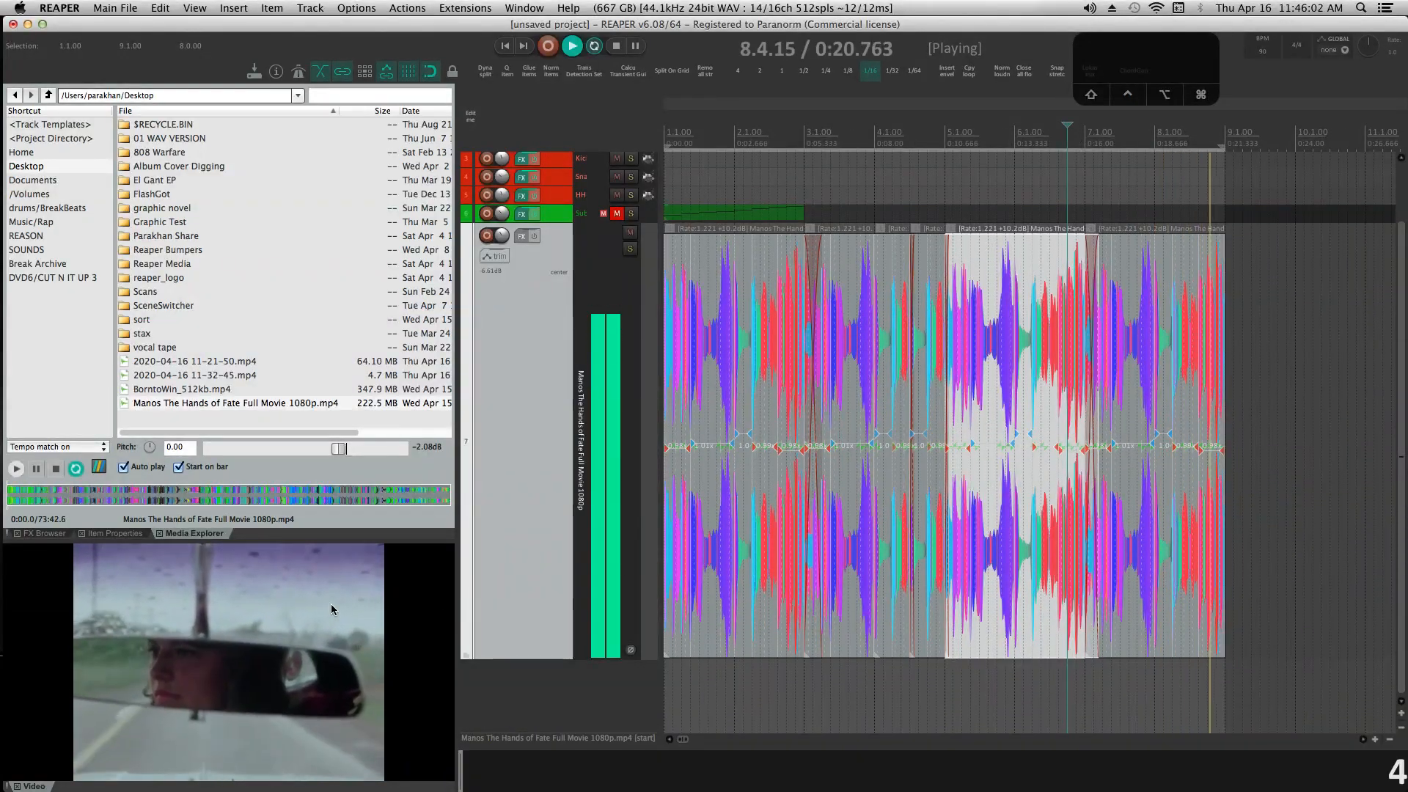
pyautogui.press('super+m')
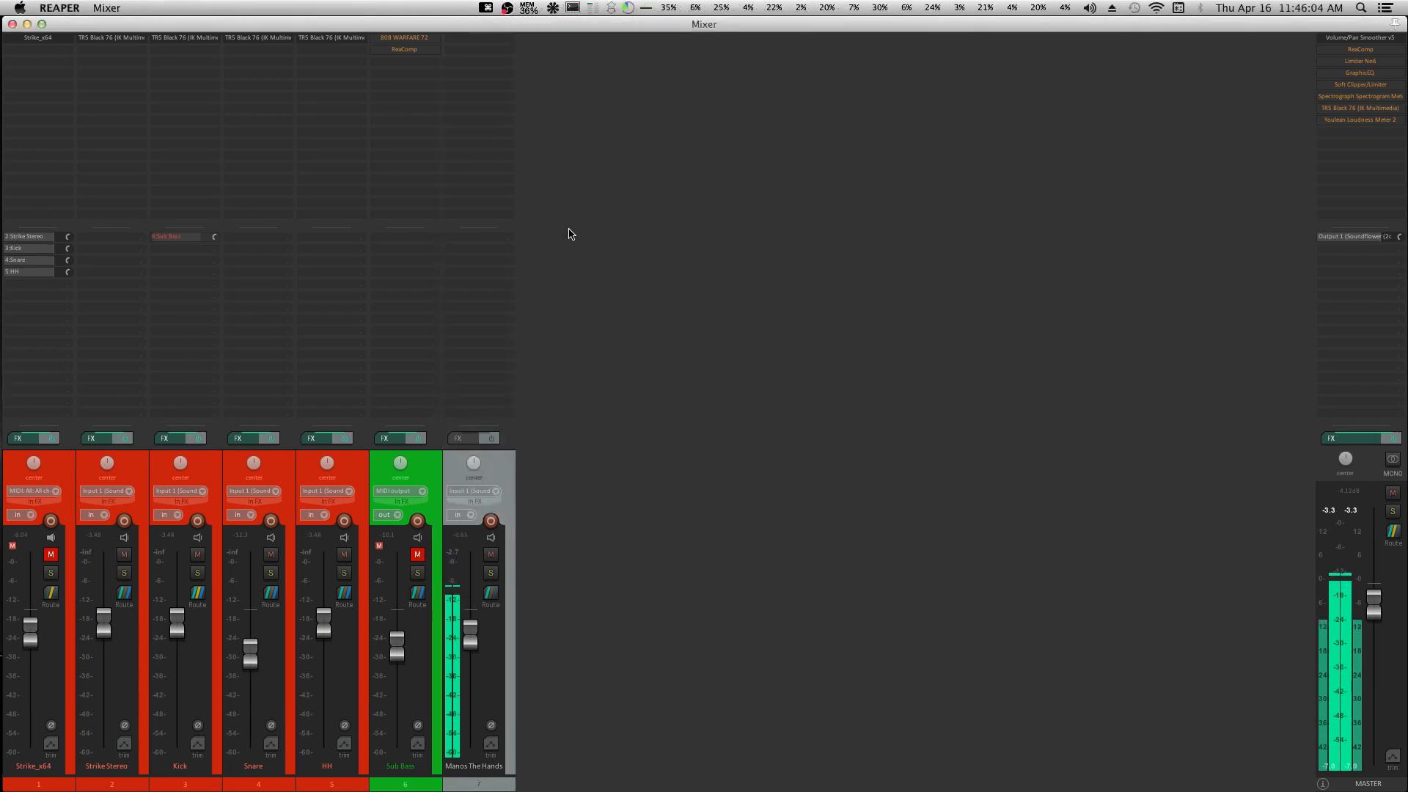
pyautogui.press('super+m')
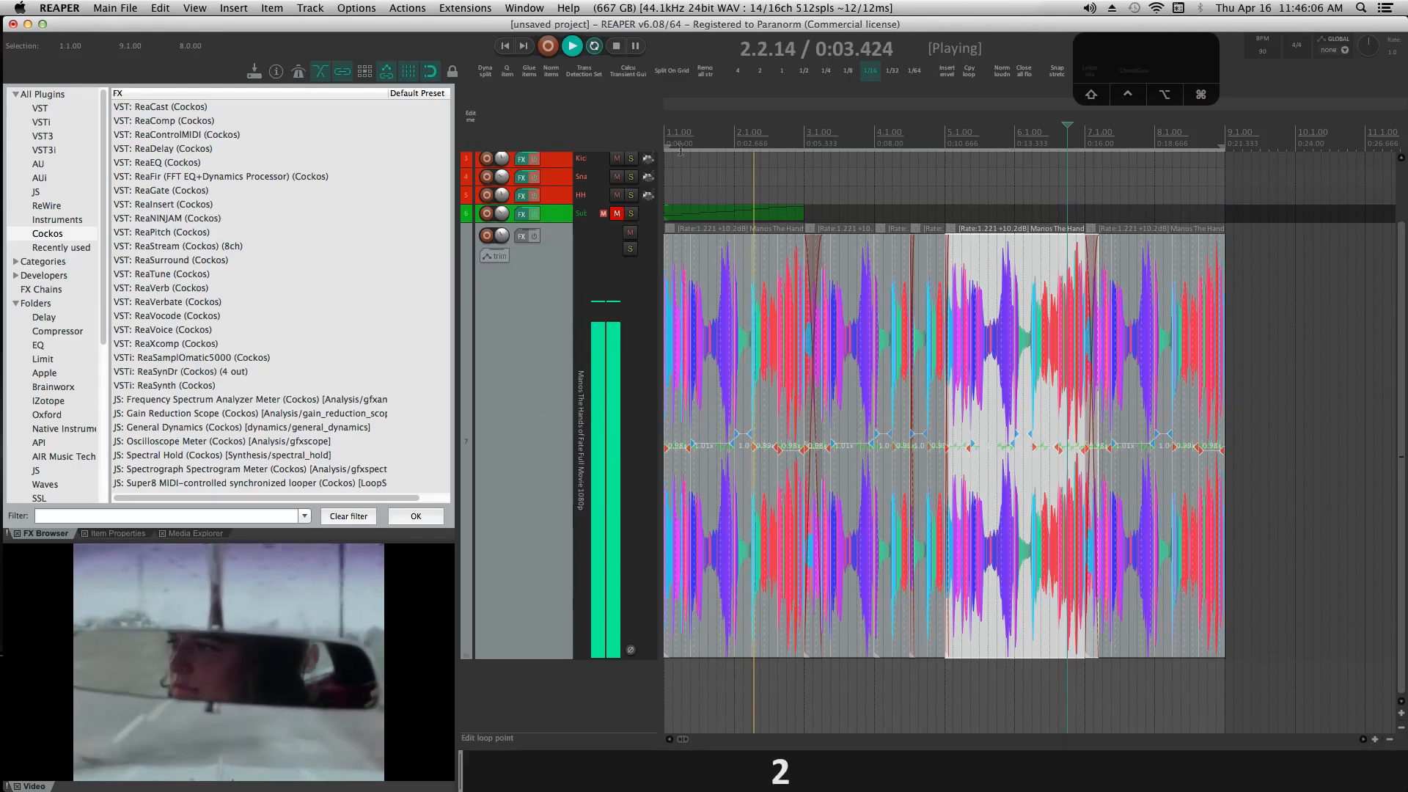
pyautogui.click(48, 94)
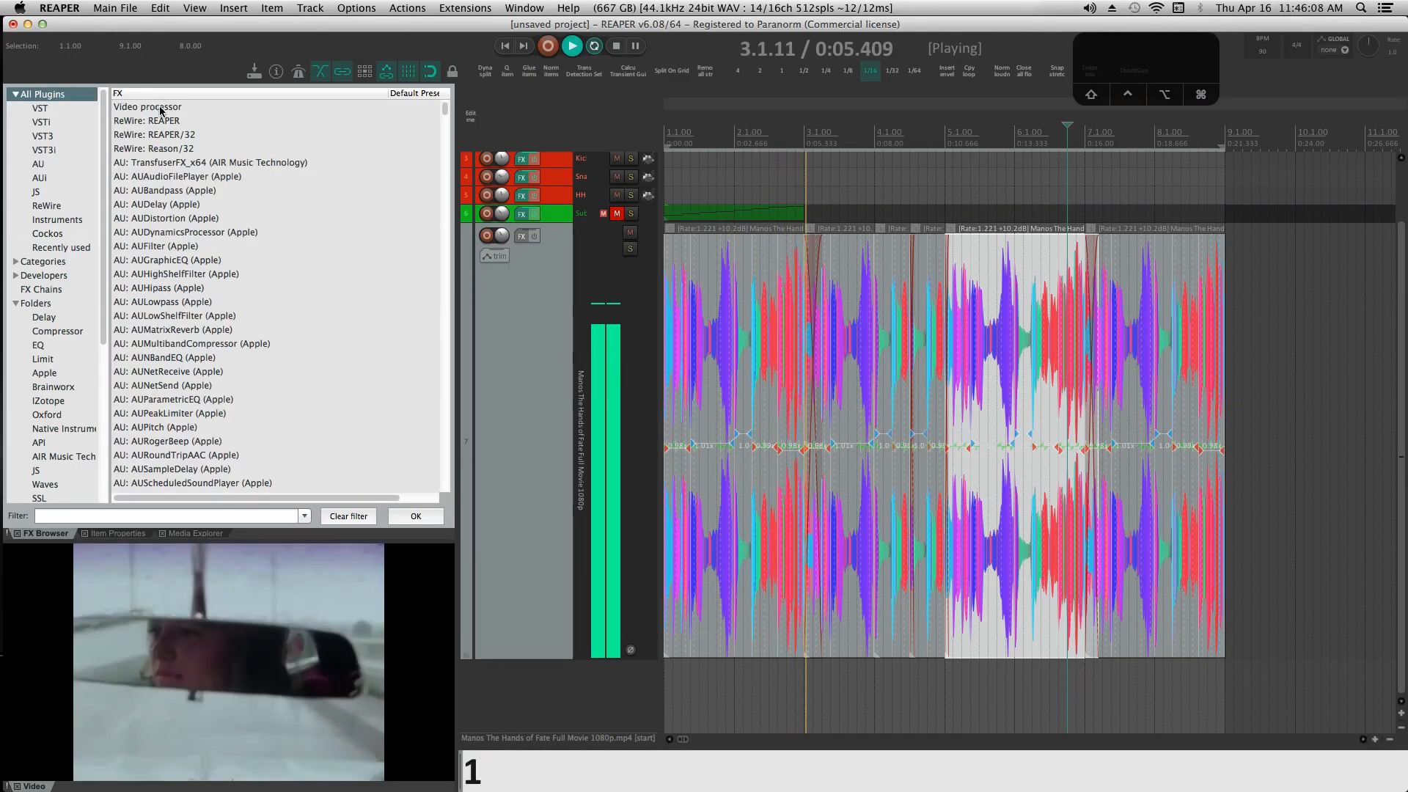
pyautogui.doubleClick(128, 107)
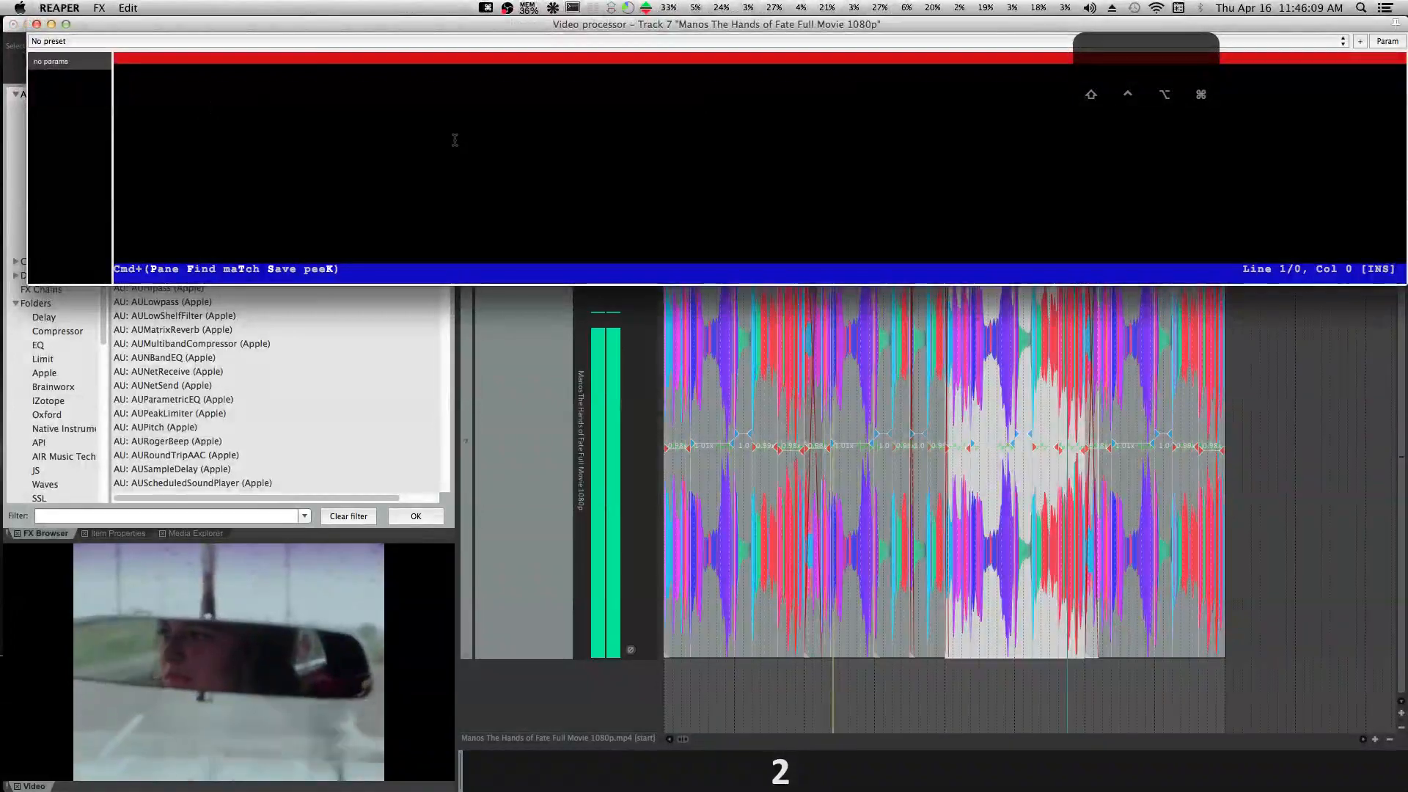
pyautogui.click(431, 41)
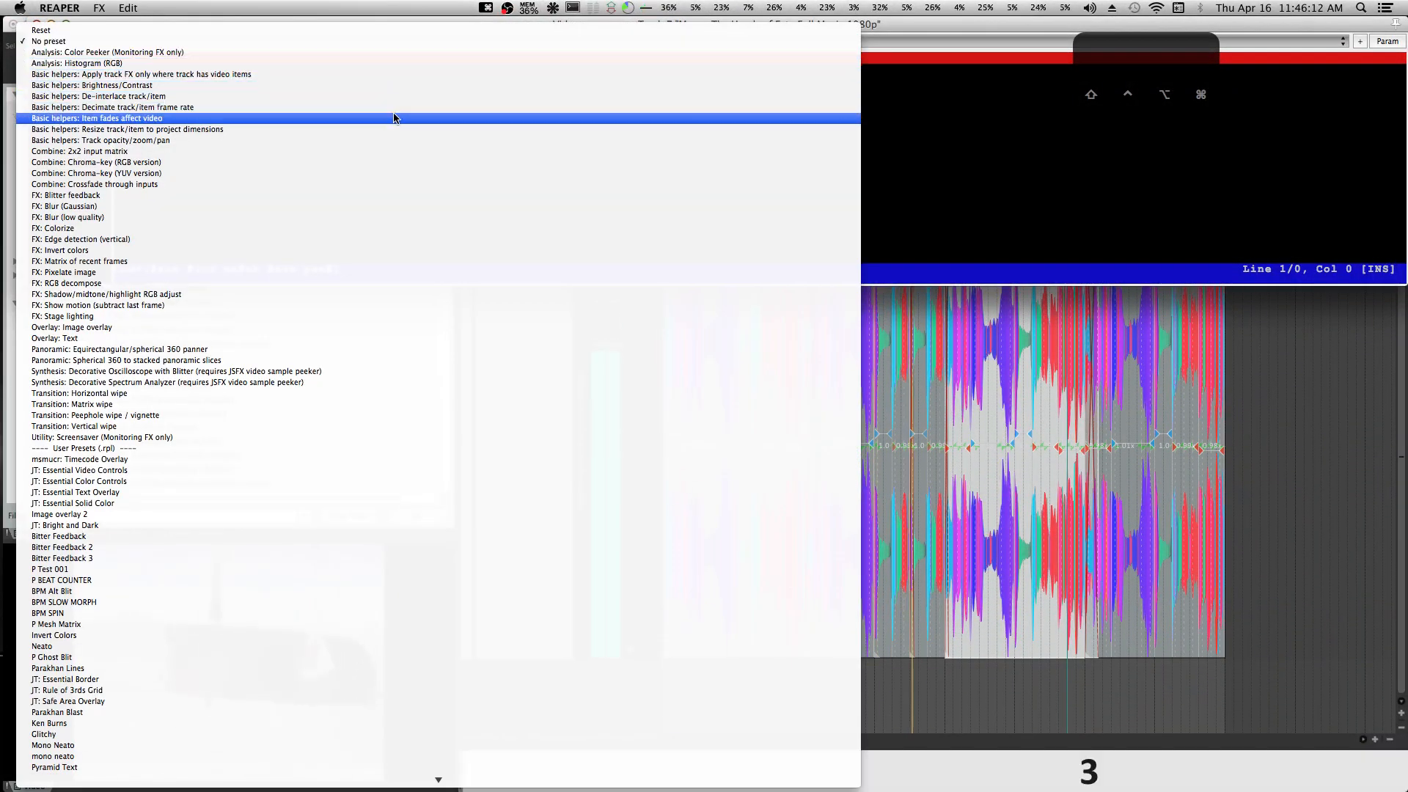
pyautogui.click(399, 118)
pyautogui.click(36, 25)
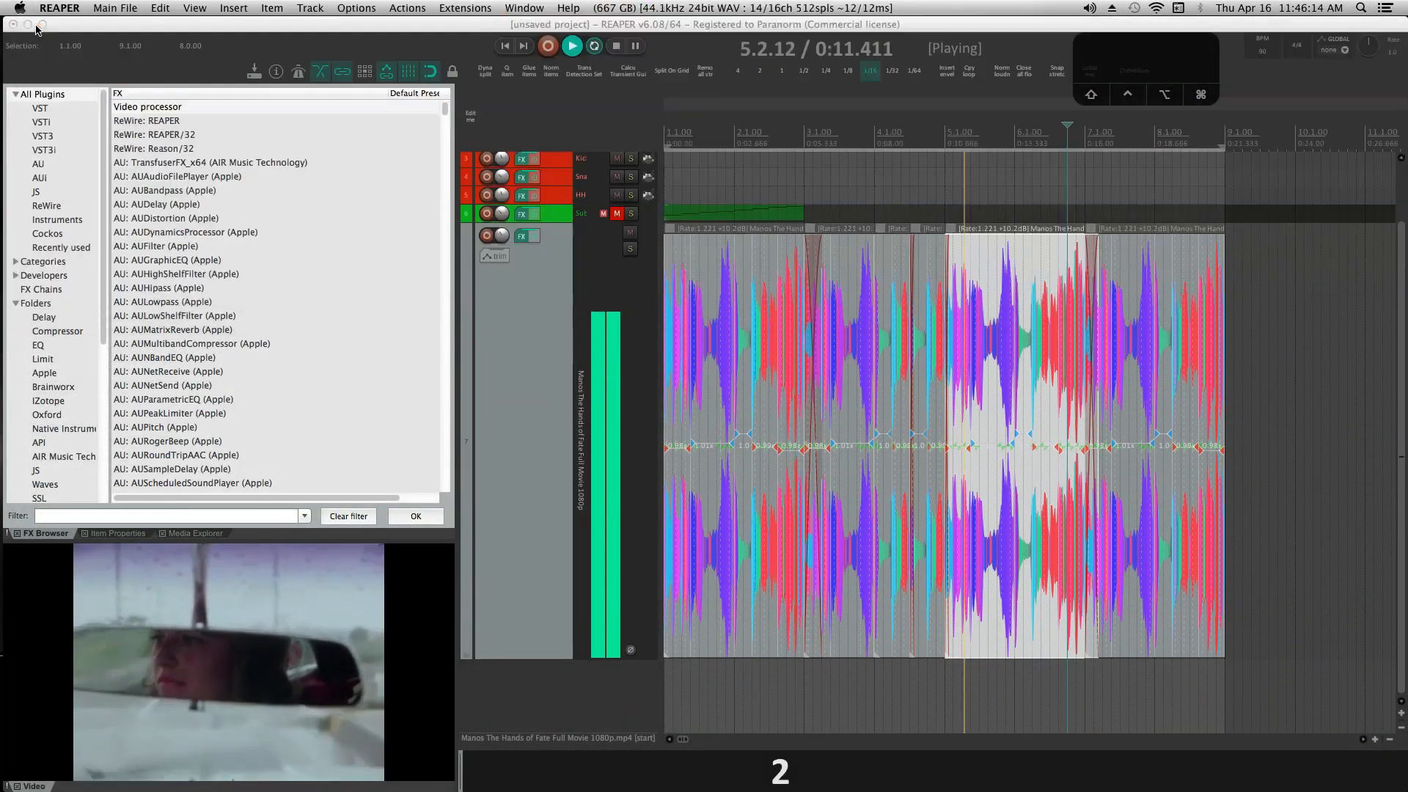
# Add a second Video processor to the Manos track with the "Basic helpers: Track opacity/zoom/pan" preset.
pyautogui.press('super+m')
pyautogui.click(488, 53)
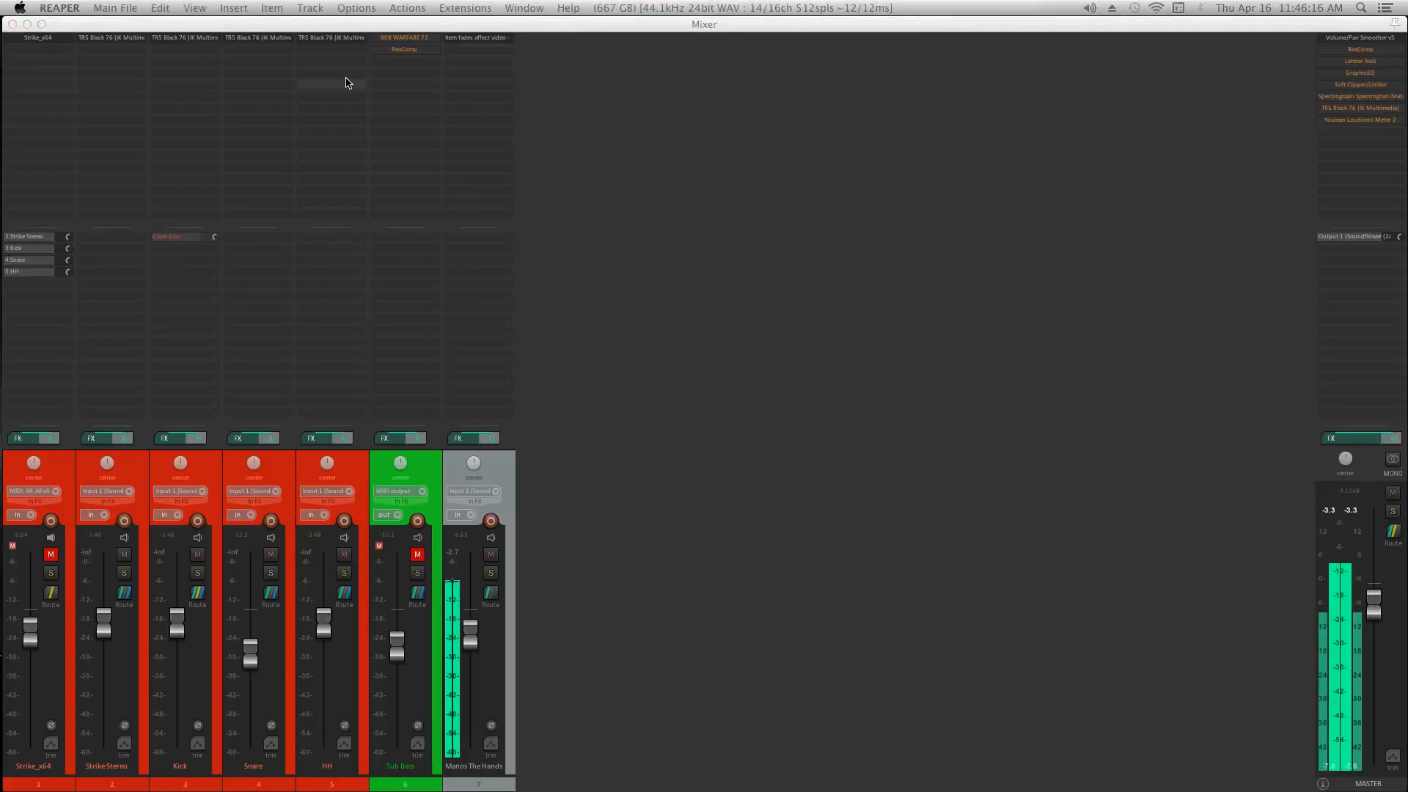
pyautogui.press('super+m')
pyautogui.doubleClick(200, 110)
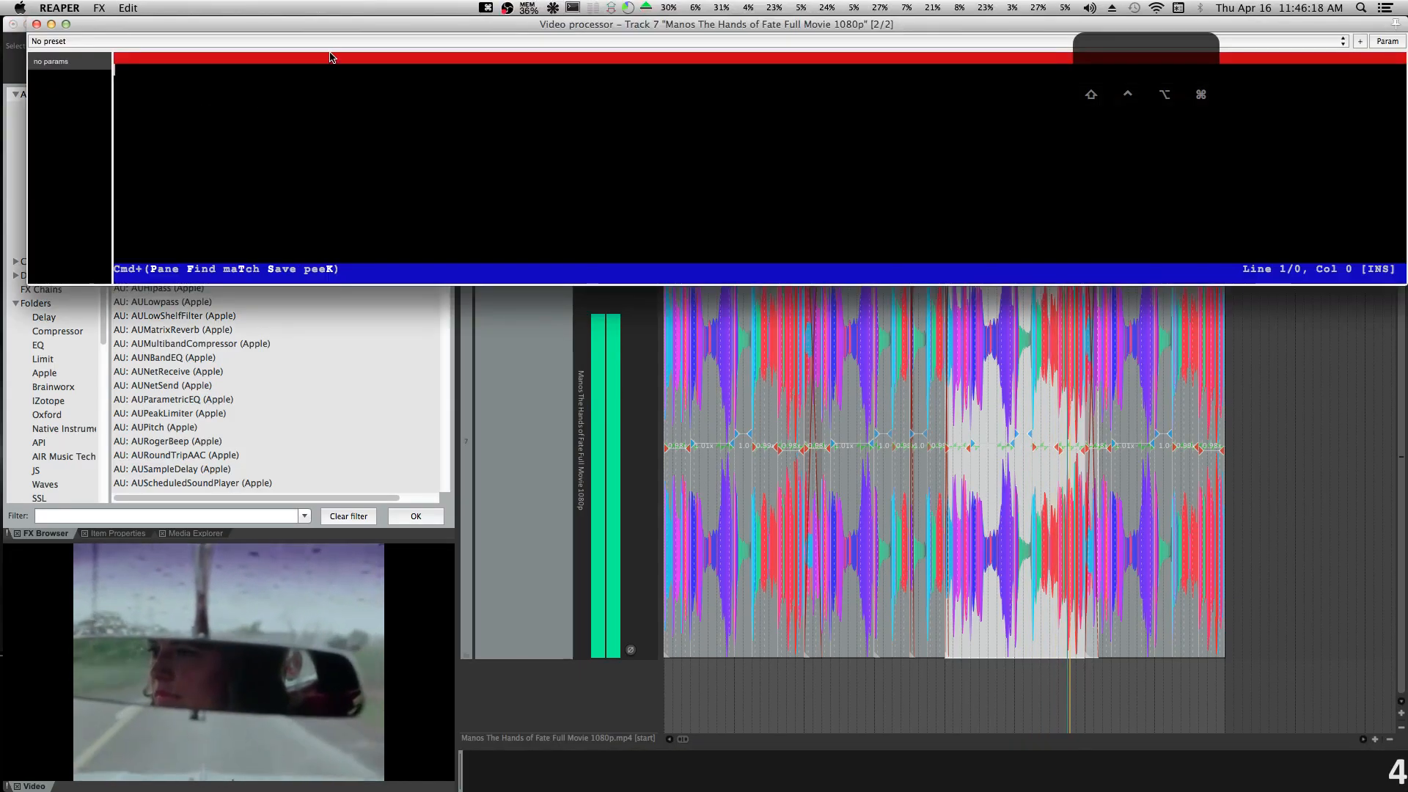
pyautogui.click(333, 41)
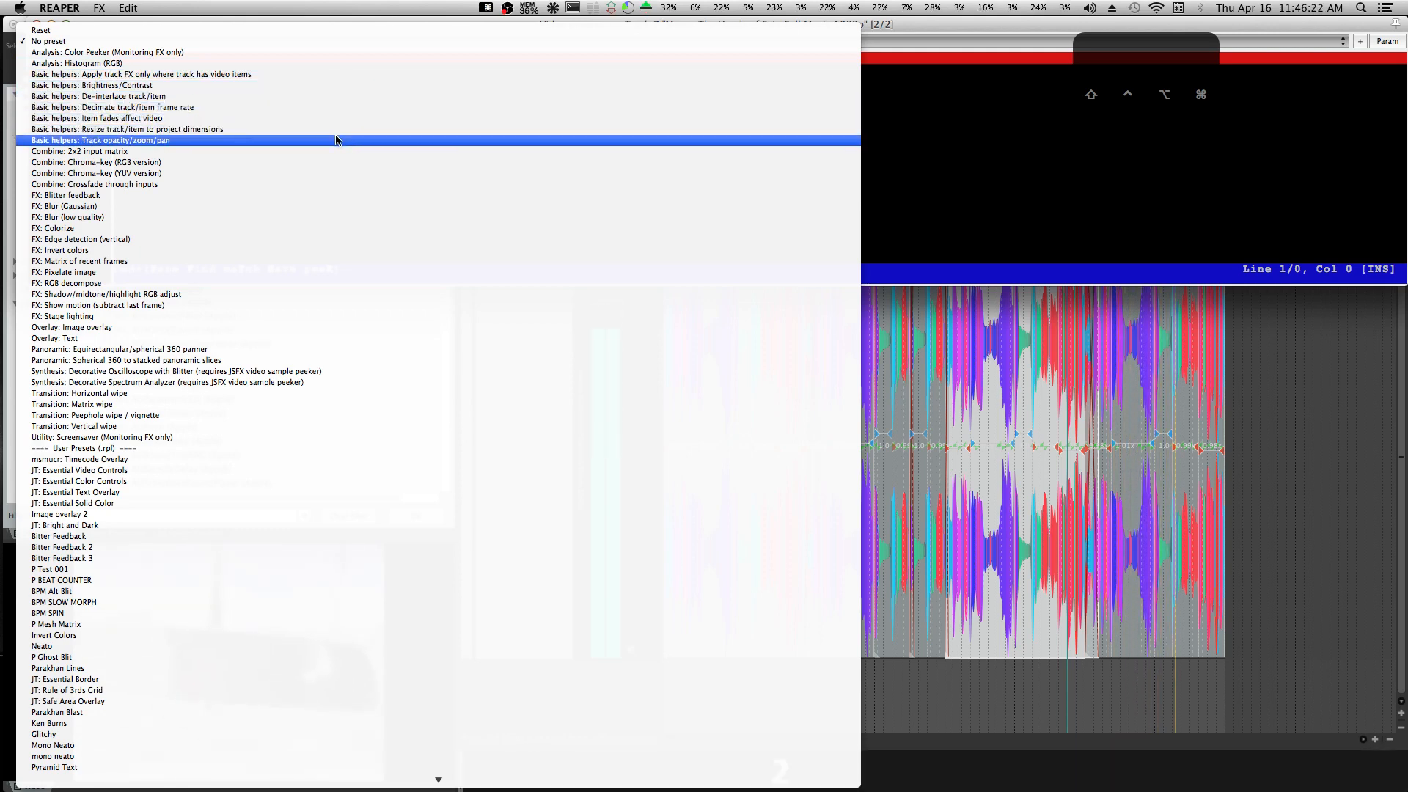
pyautogui.click(337, 140)
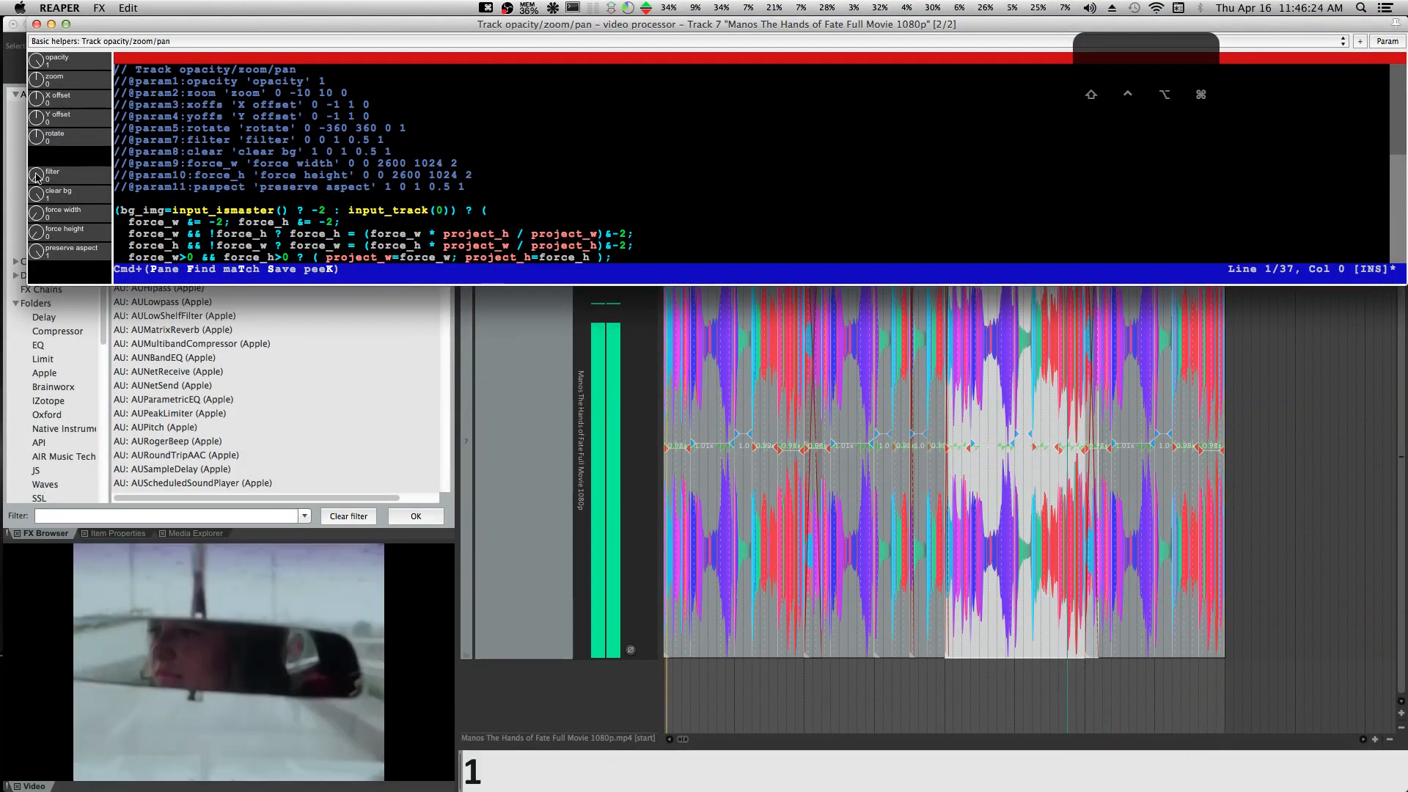
# Set the video zoom to 1.5 so the picture fills the frame, and close the effect window.
pyautogui.moveTo(38, 81); pyautogui.dragTo(38, 75)
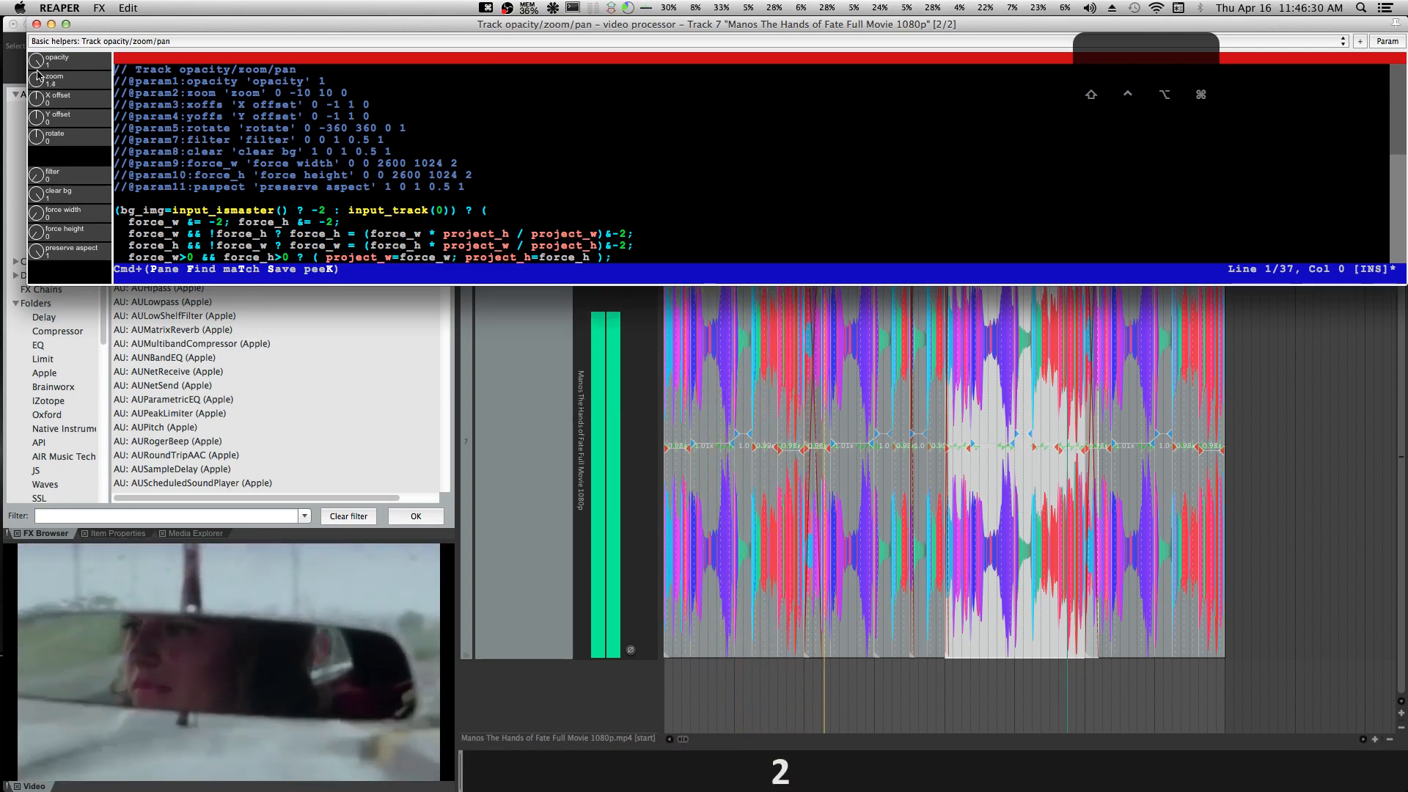
pyautogui.moveTo(37, 76); pyautogui.dragTo(37, 74)
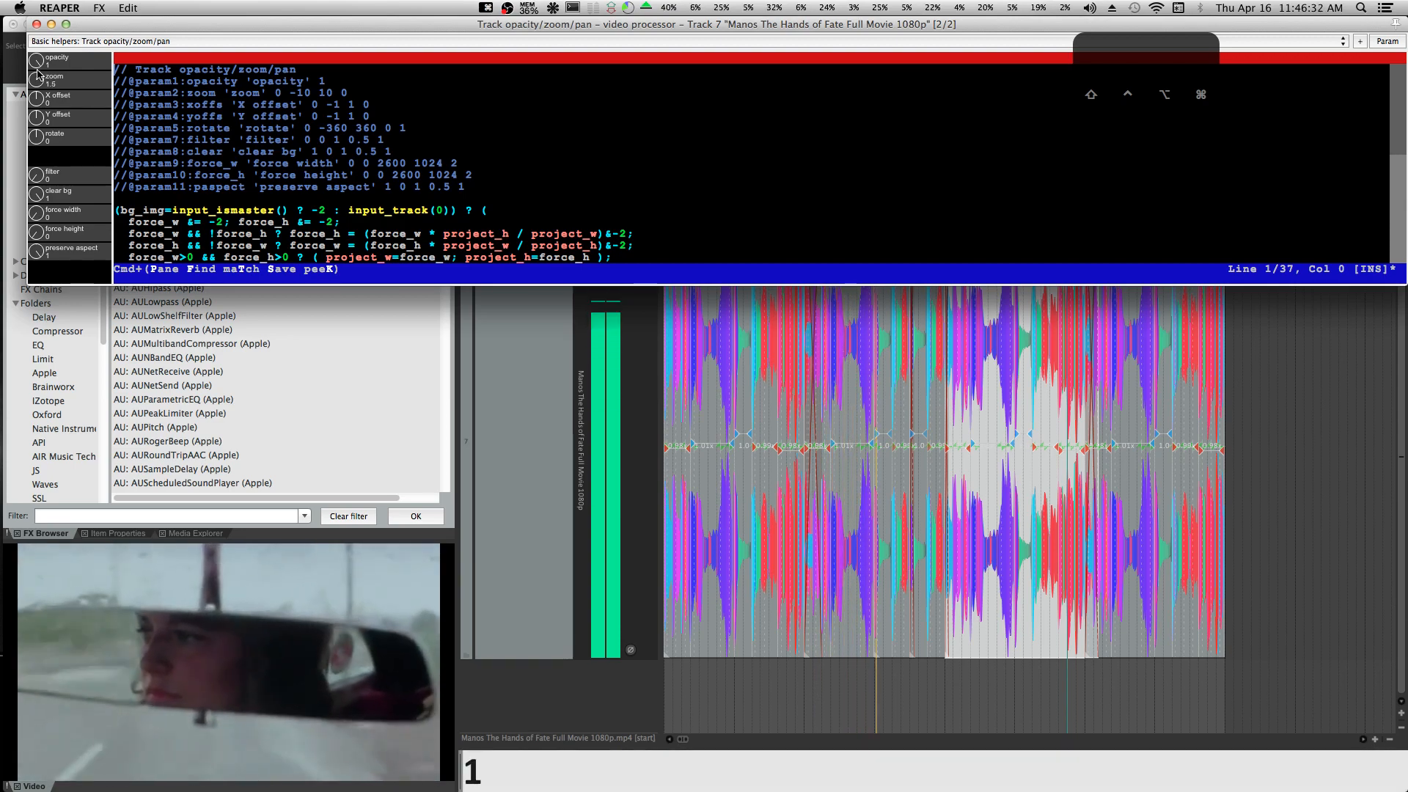
pyautogui.click(36, 24)
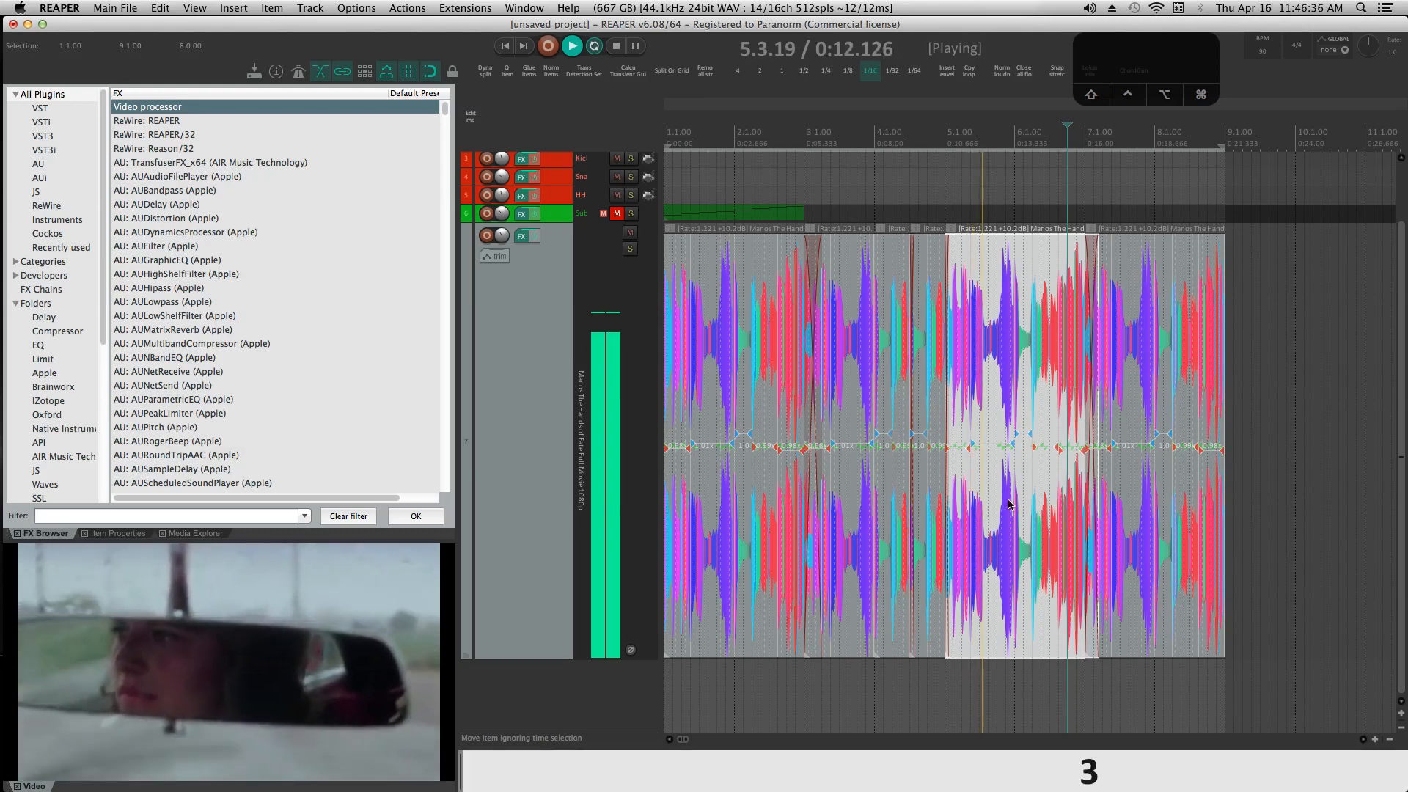
# Add a new empty track after the Manos track in the mixer.
pyautogui.scroll(-2, 1038, 486)
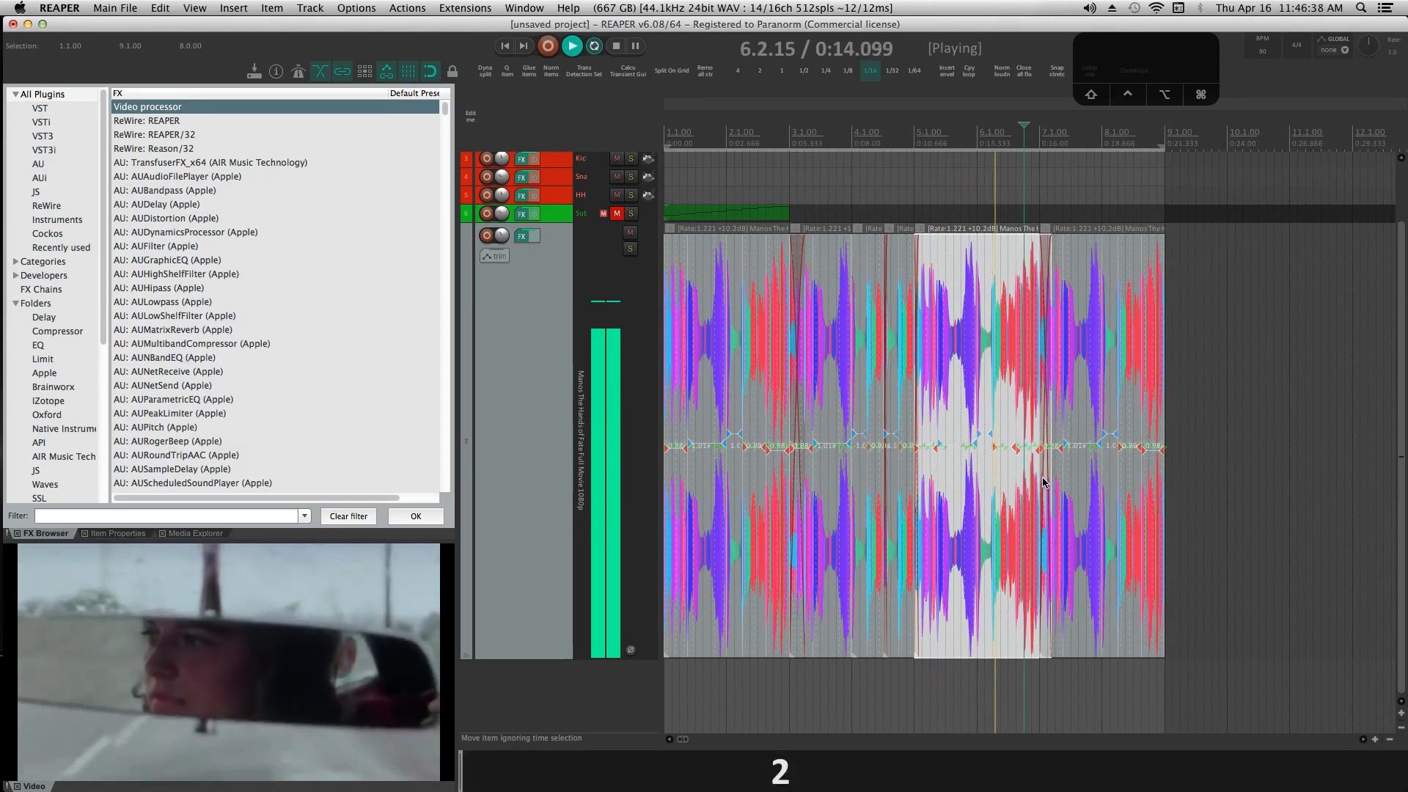
pyautogui.press('super+m')
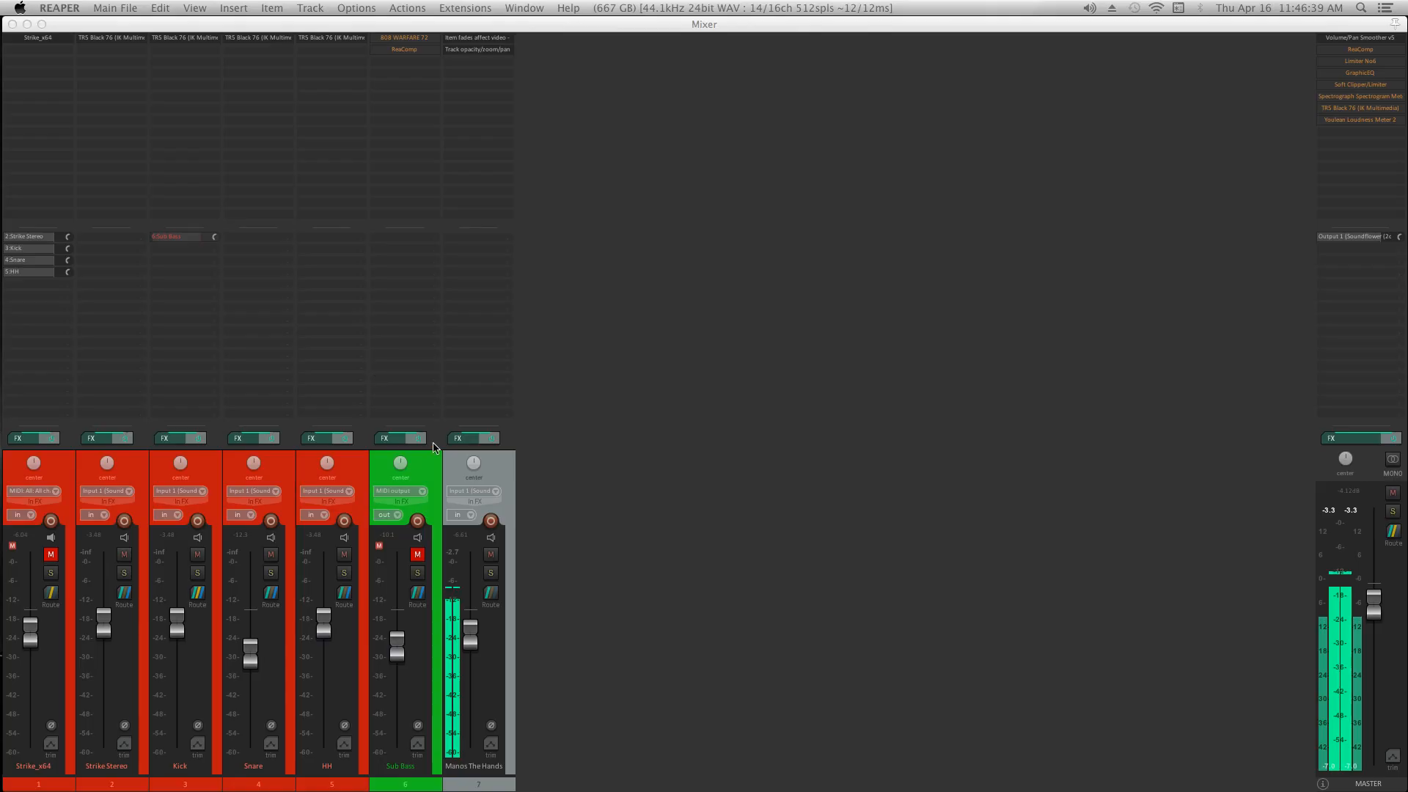
pyautogui.click(508, 485)
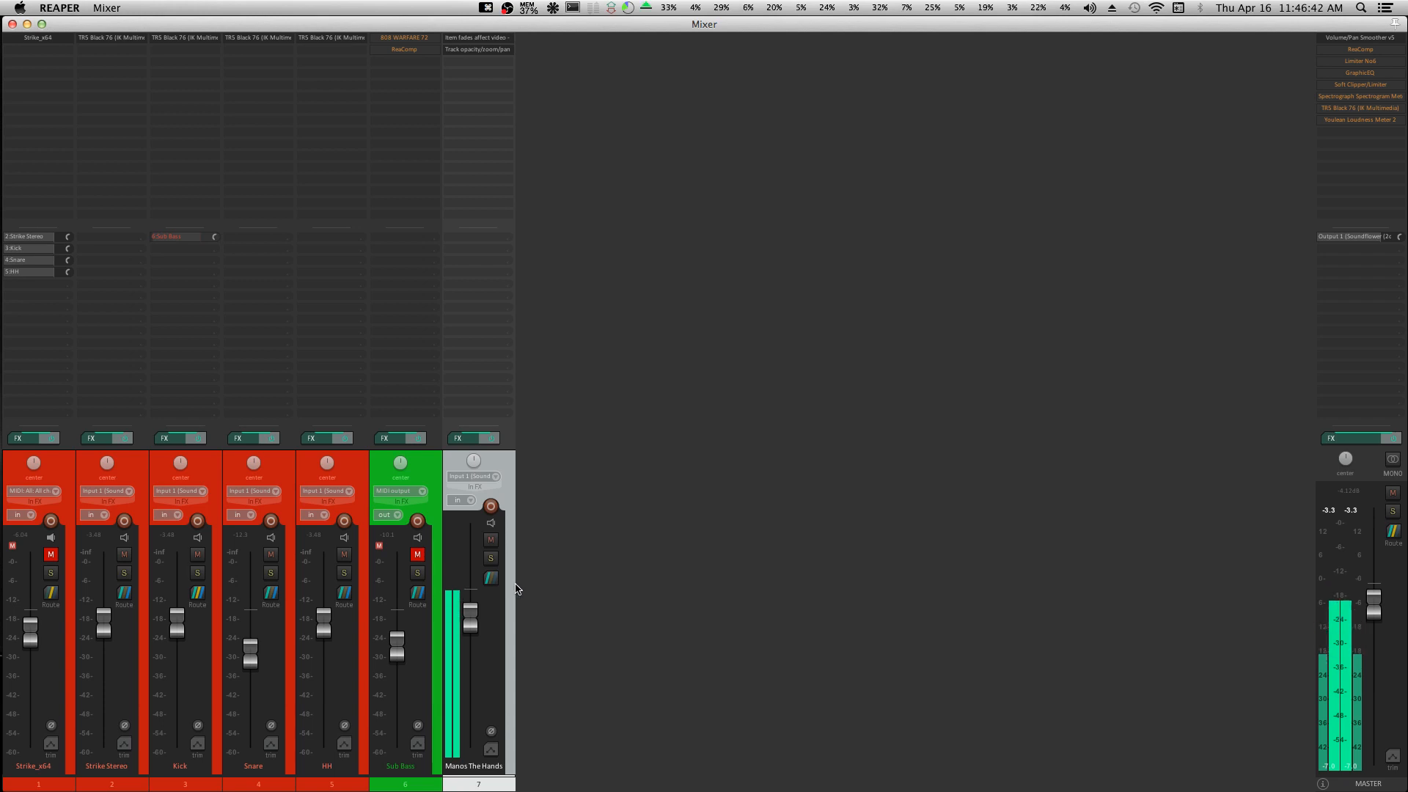
pyautogui.doubleClick(554, 603)
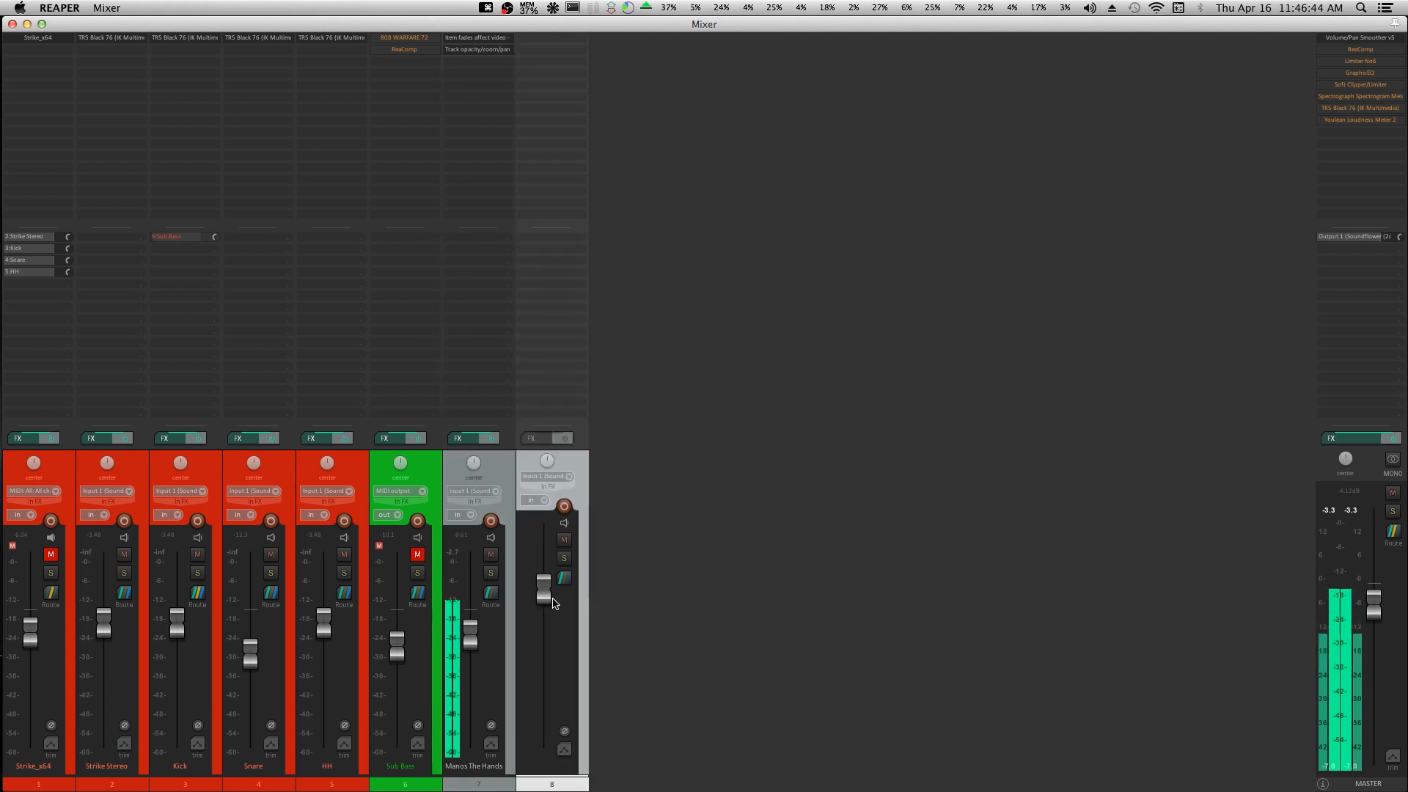
# Add a send from the Manos track to the new track 8.
pyautogui.click(494, 237)
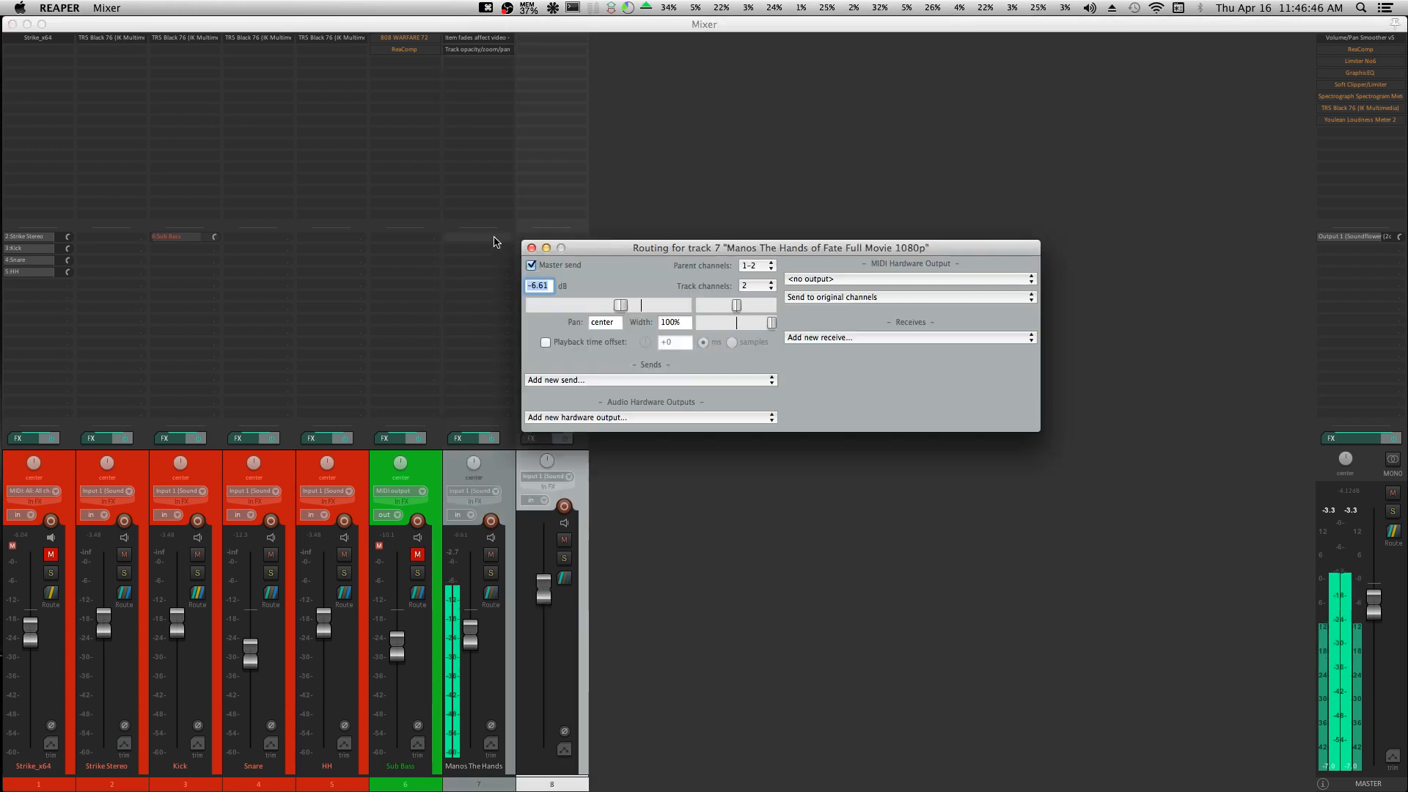
pyautogui.click(580, 380)
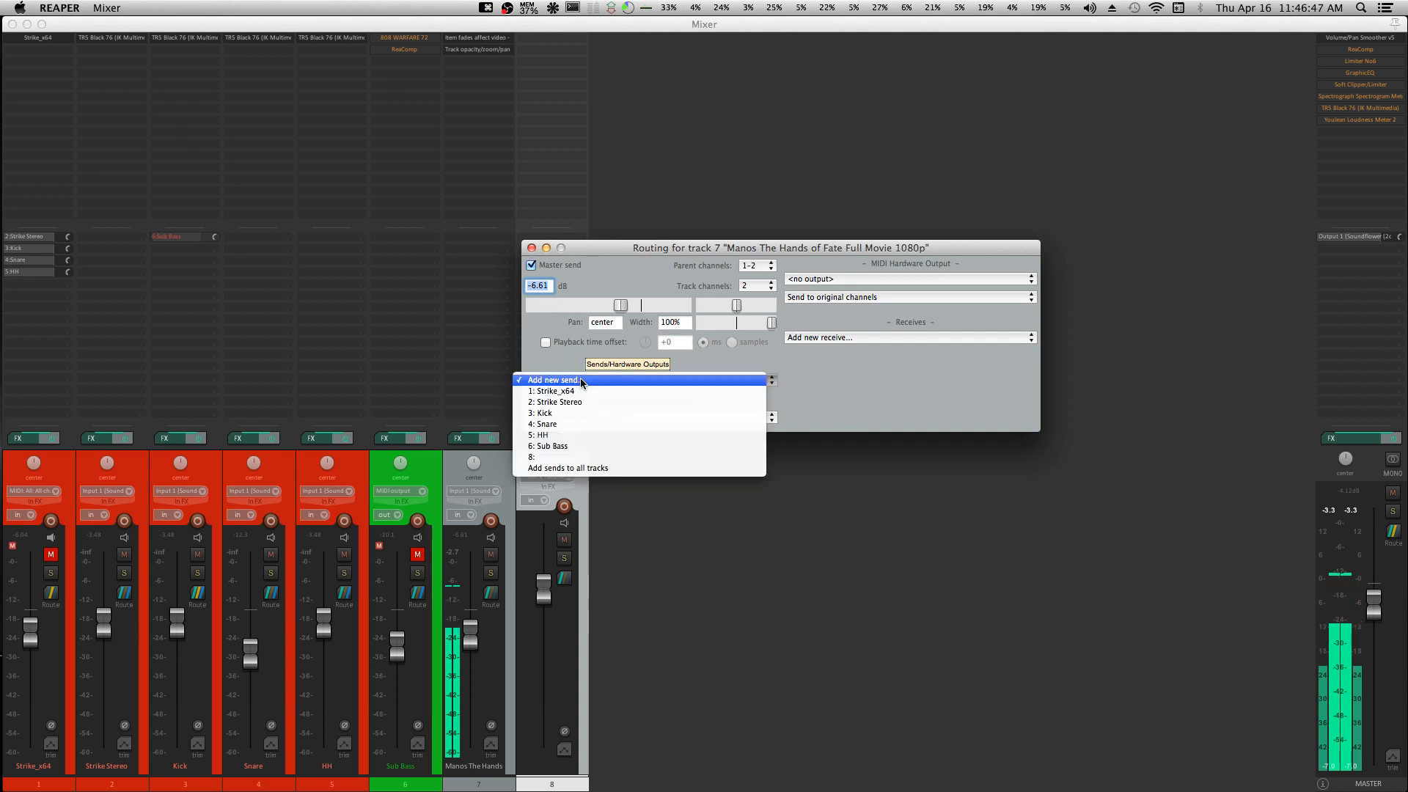
pyautogui.click(588, 457)
pyautogui.press('Escape')
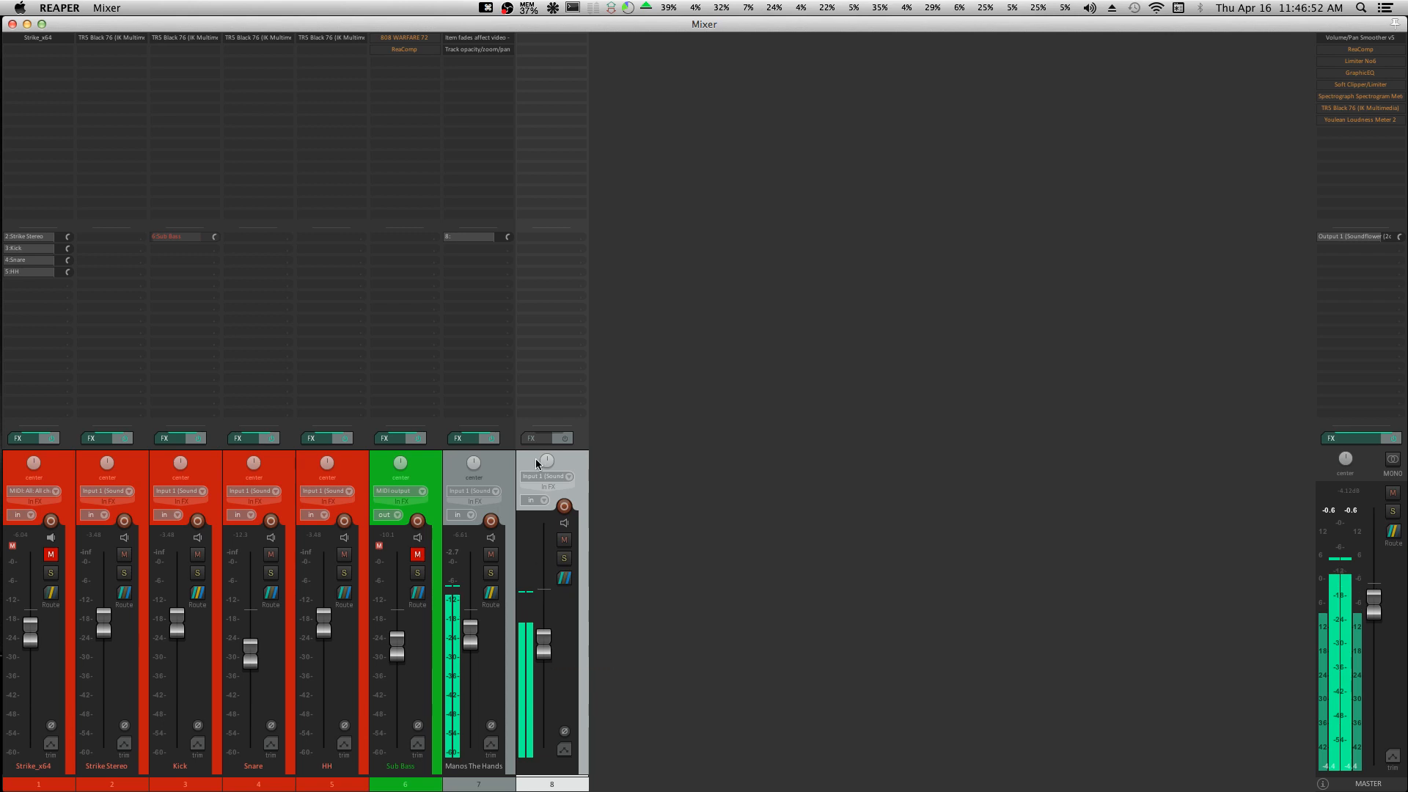
# Check the available send modes for the Manos track's send to track 8.
pyautogui.click(473, 236)
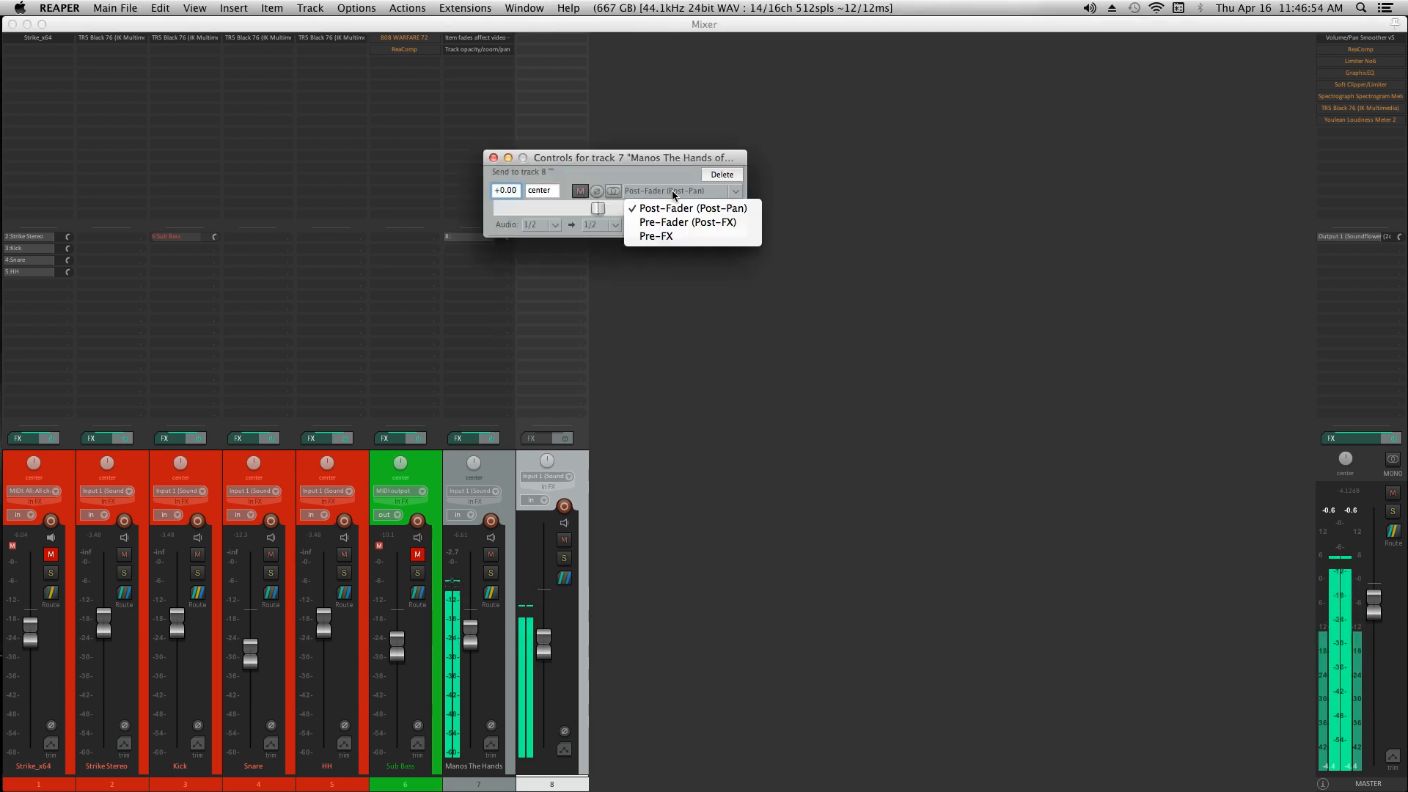
pyautogui.click(493, 158)
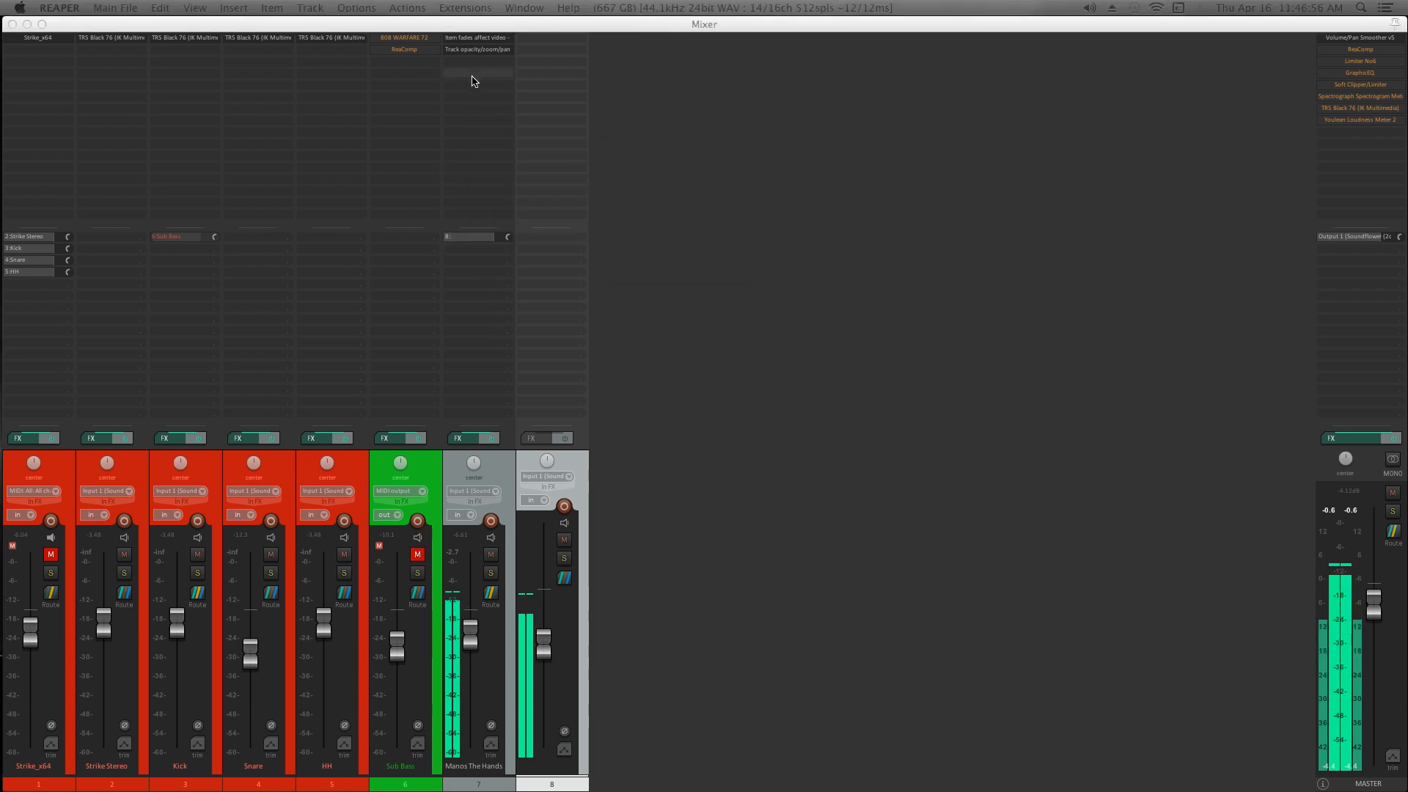
# Add ReaXcomp to the Manos track with the "griz: mastering 3 band : smile" preset.
pyautogui.press('super+m')
pyautogui.click(46, 233)
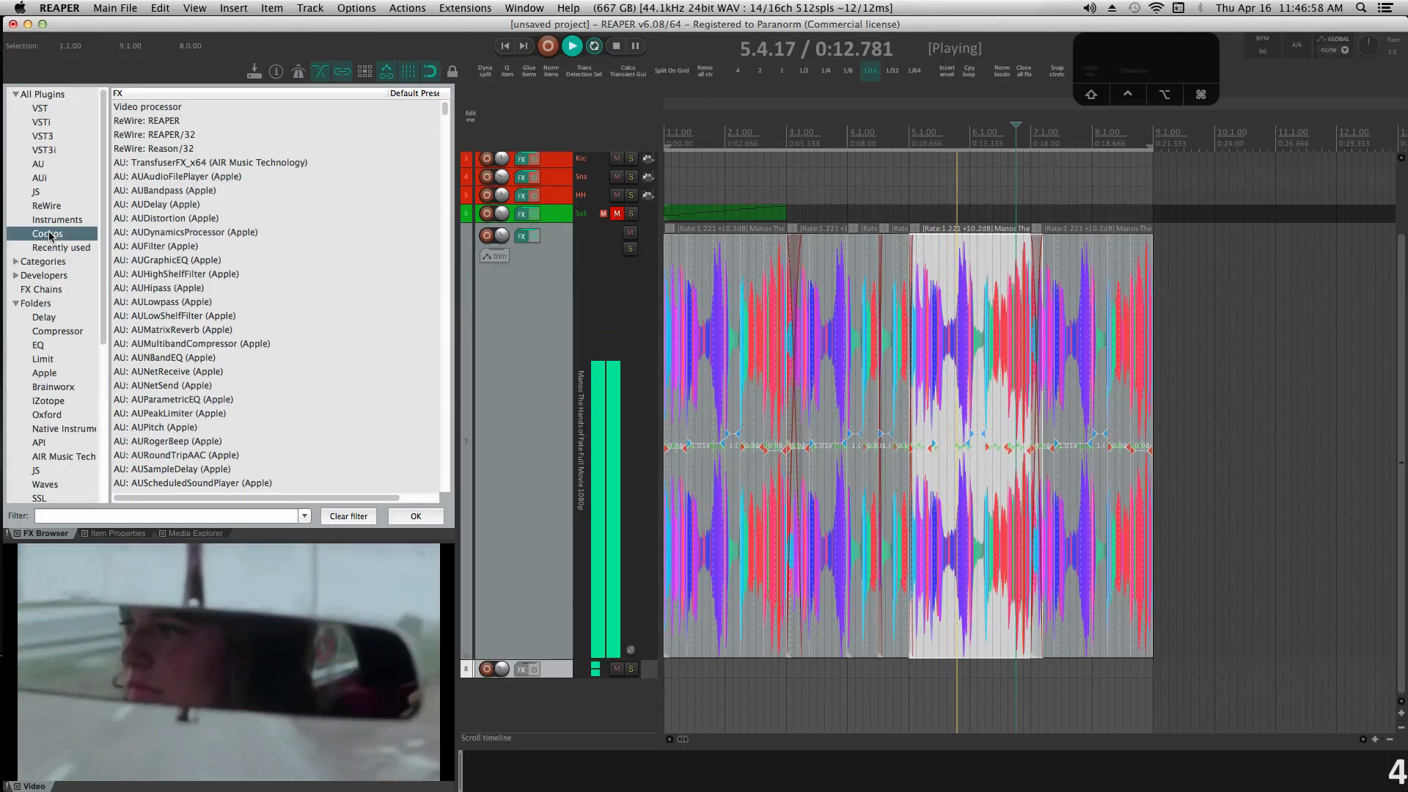
pyautogui.click(164, 343)
pyautogui.doubleClick(164, 343)
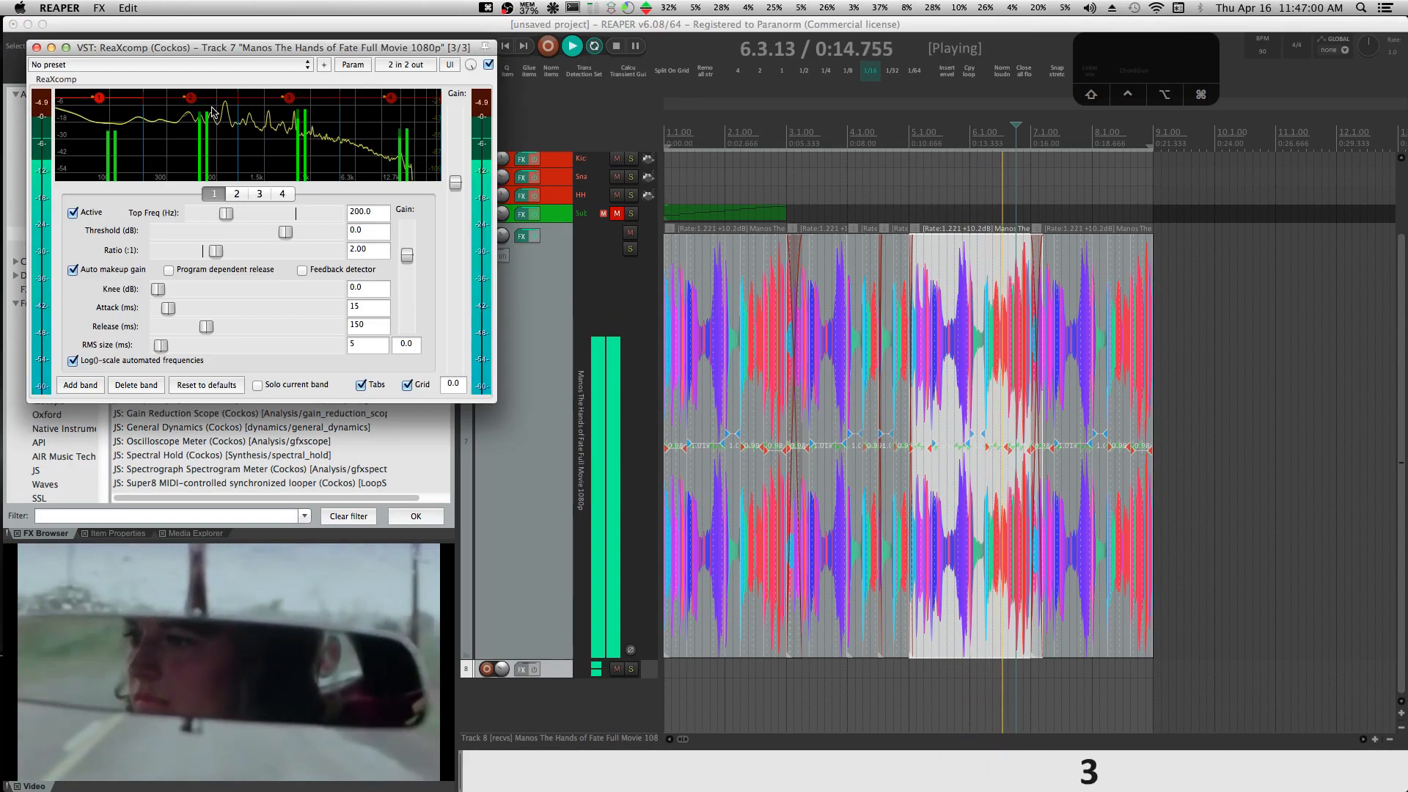
pyautogui.click(214, 63)
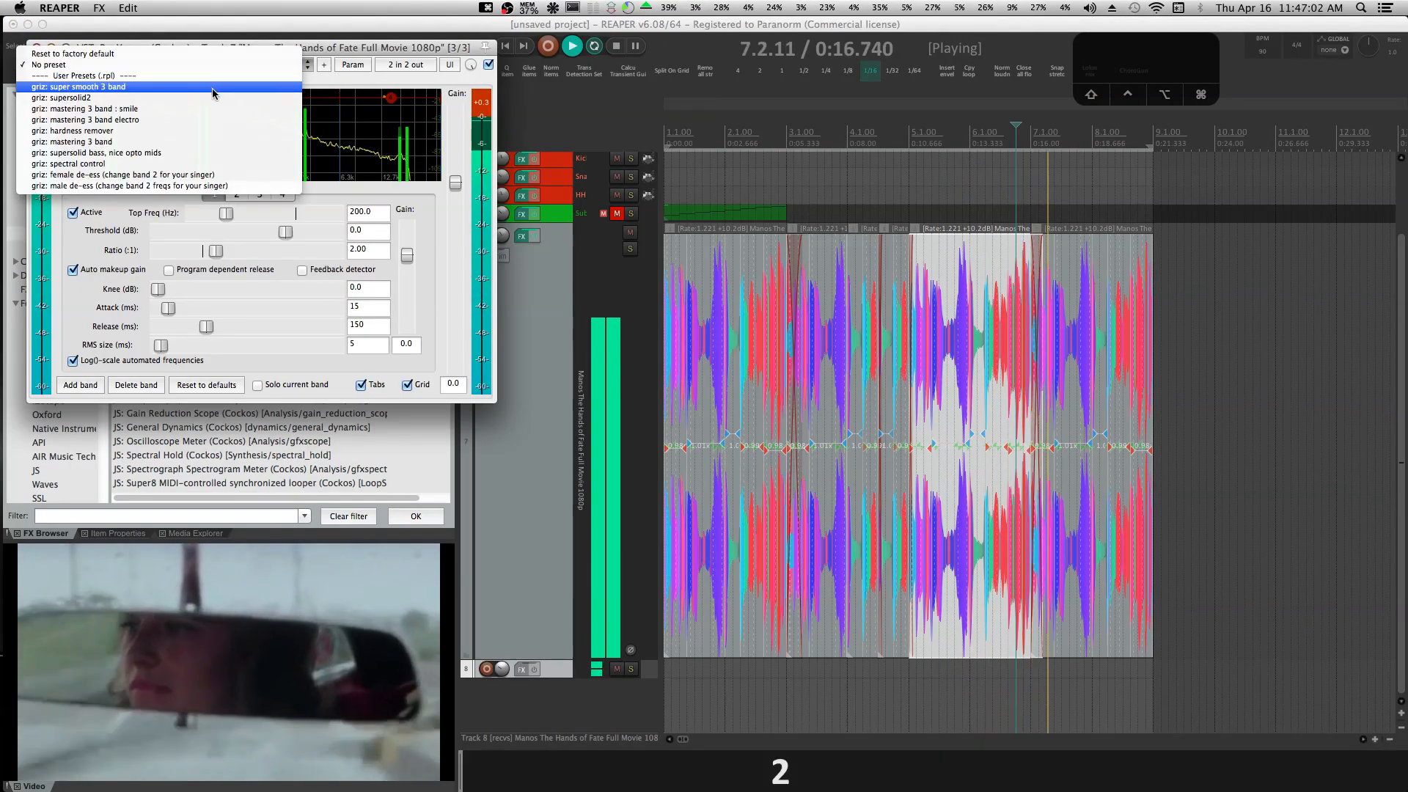
pyautogui.click(216, 108)
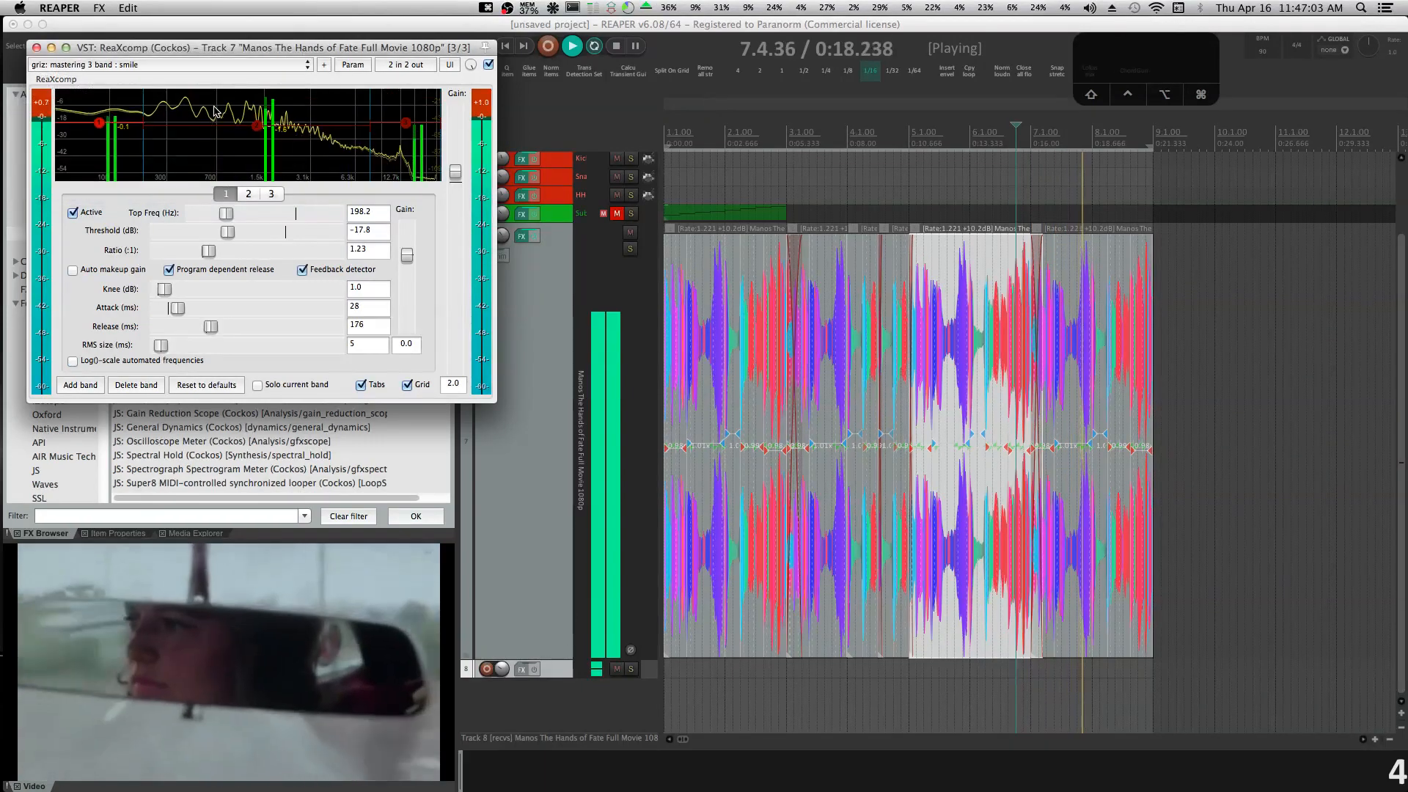
# Enable auto makeup gain and solo band 1 in the Manos track's ReaXcomp, and raise the Manos track's volume.
pyautogui.click(73, 269)
pyautogui.click(257, 386)
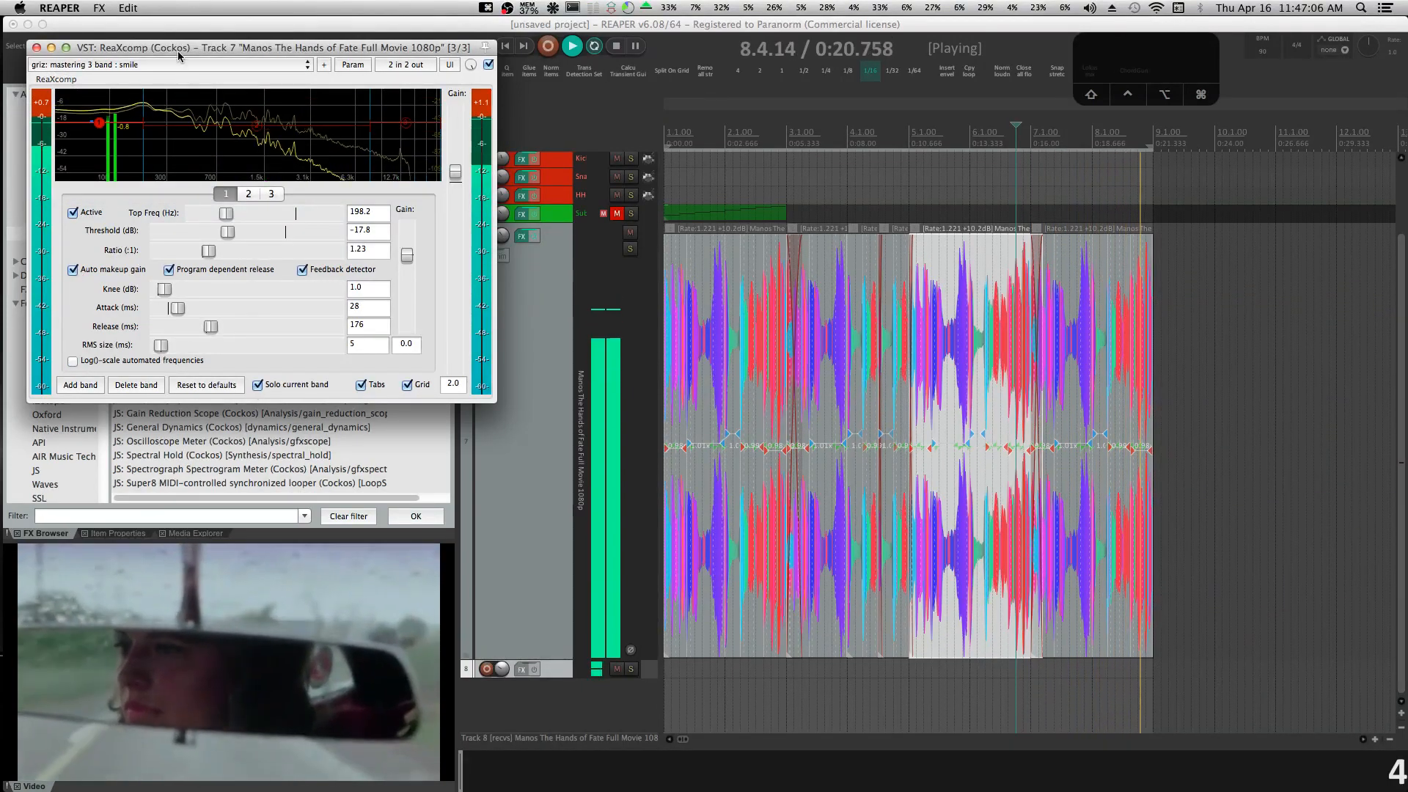
pyautogui.moveTo(177, 48); pyautogui.dragTo(853, 127)
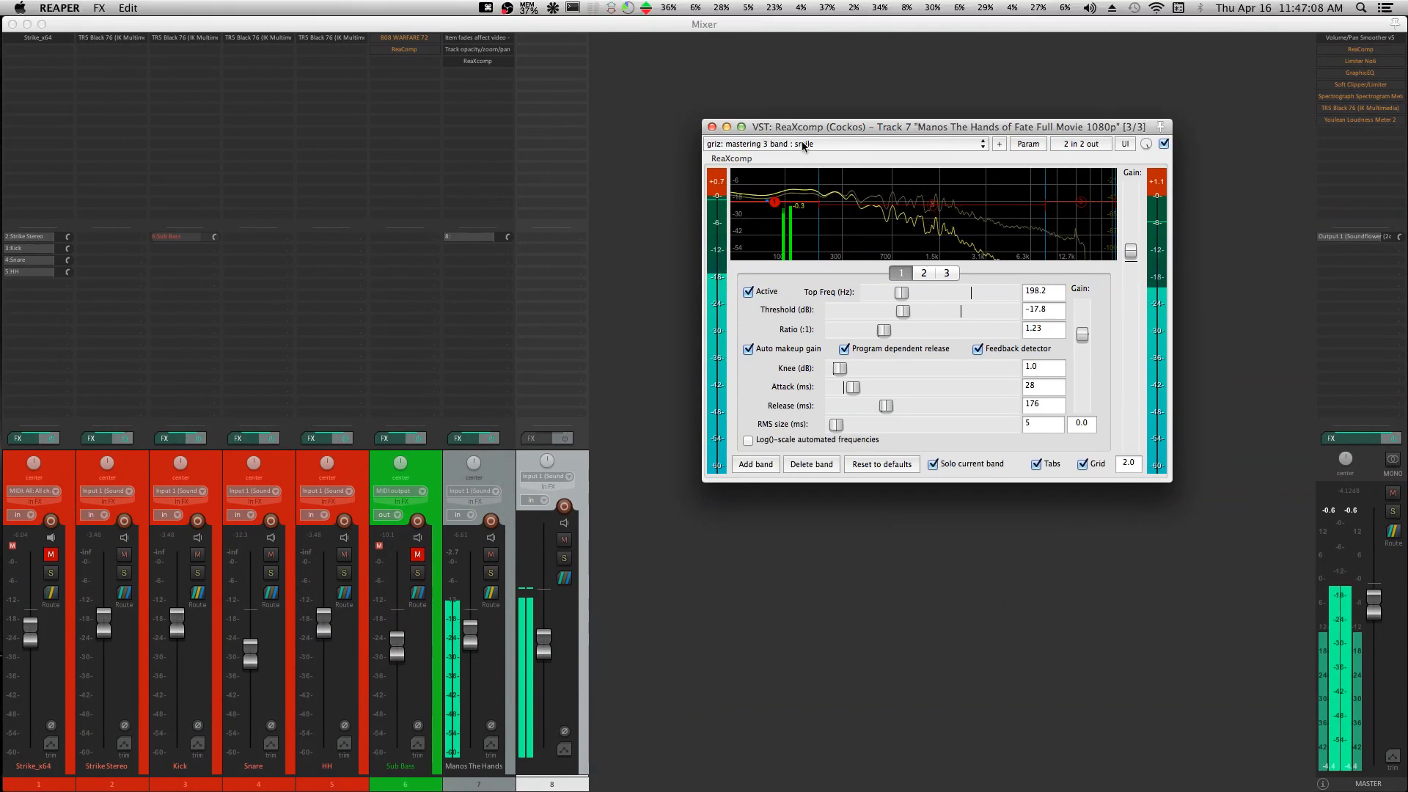
pyautogui.moveTo(472, 647); pyautogui.dragTo(473, 618)
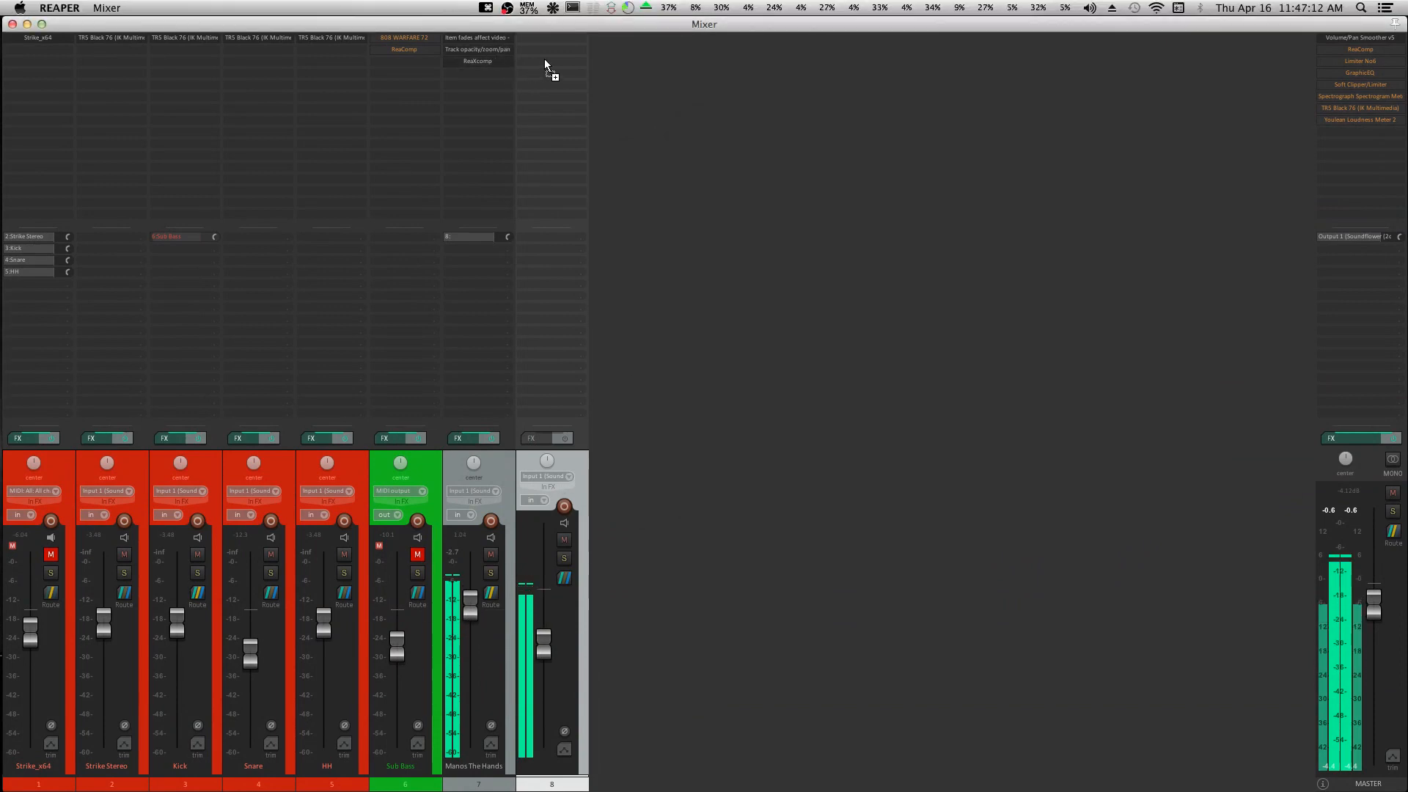
# Copy the Manos track's ReaXcomp to track 8 and switch the copy's soloed band to band 2.
pyautogui.click(551, 39)
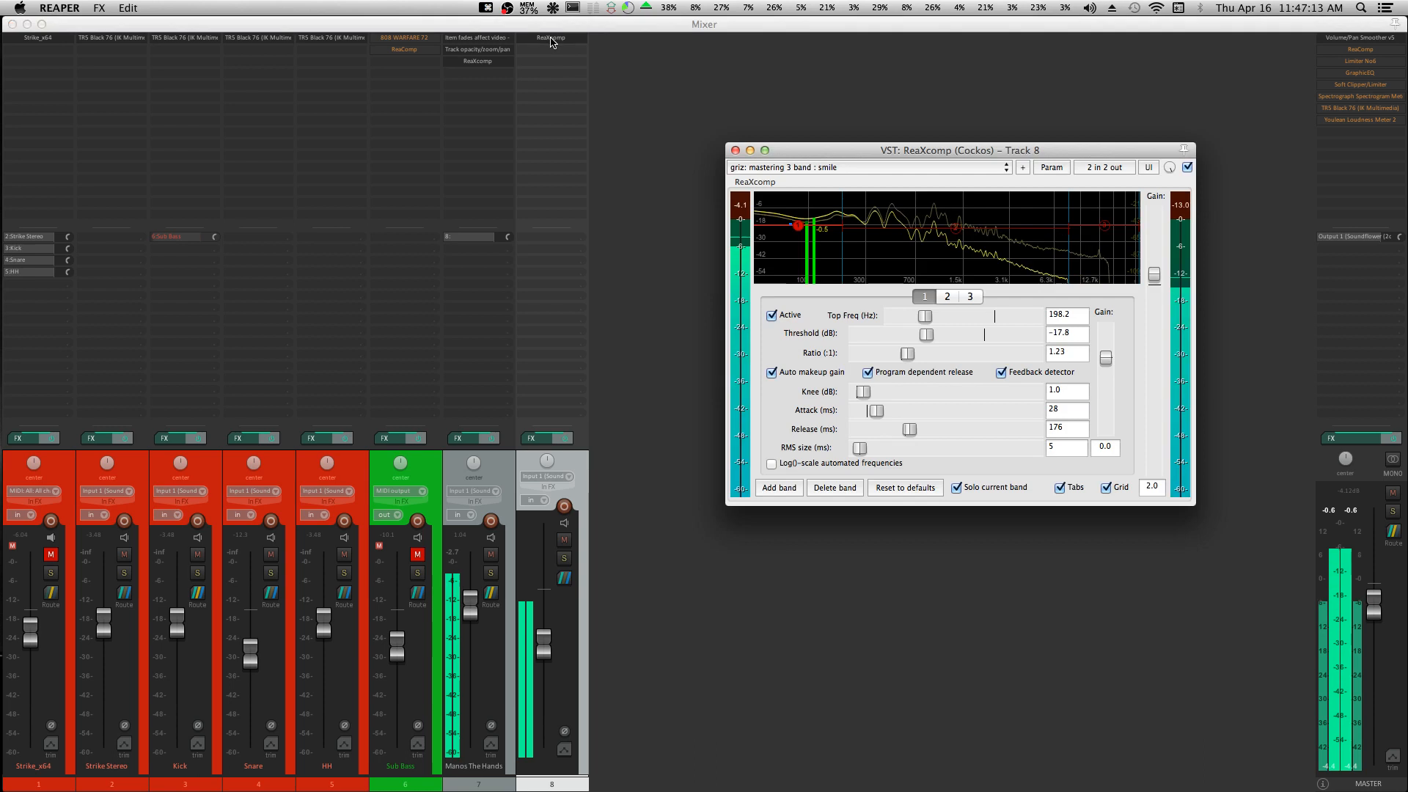
pyautogui.click(843, 169)
pyautogui.click(1017, 150)
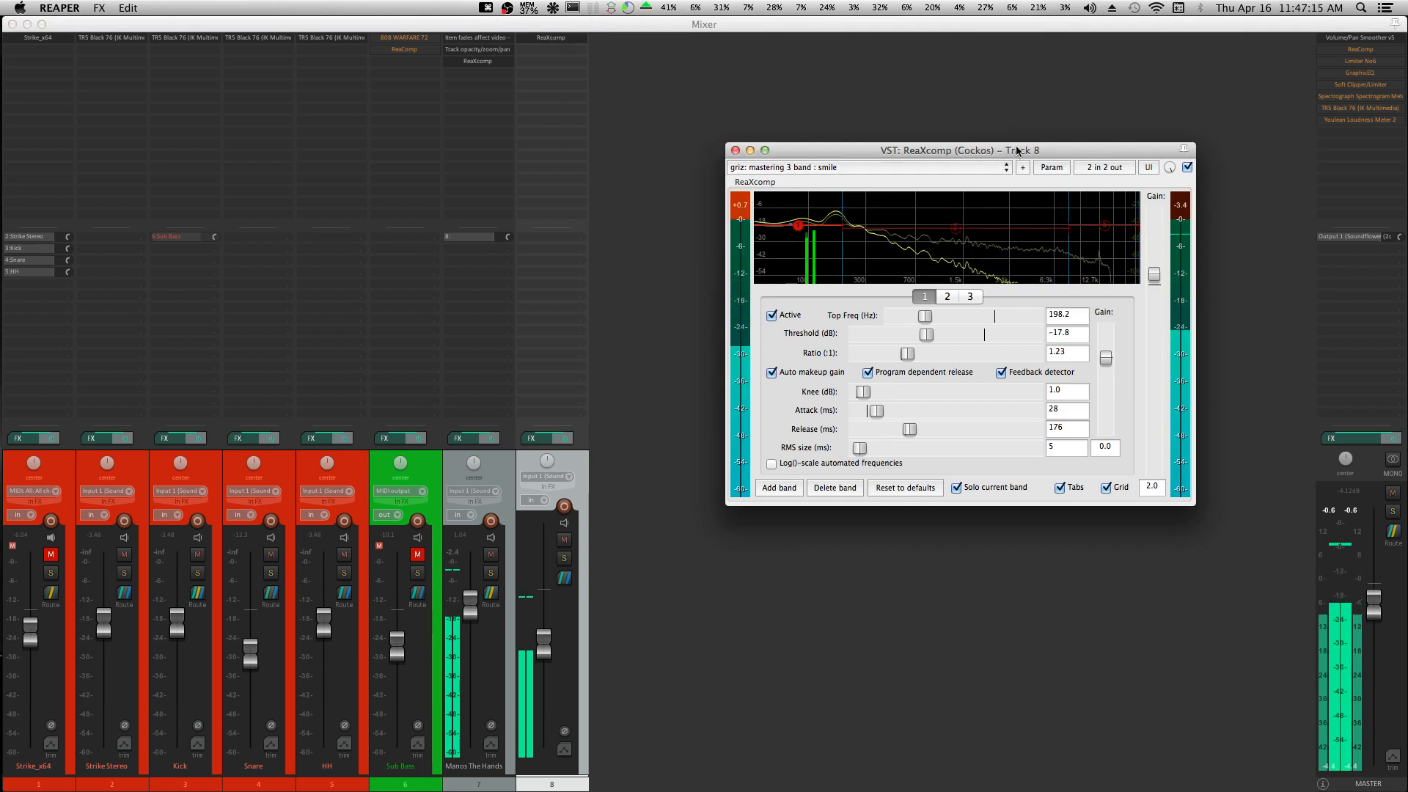
pyautogui.click(959, 226)
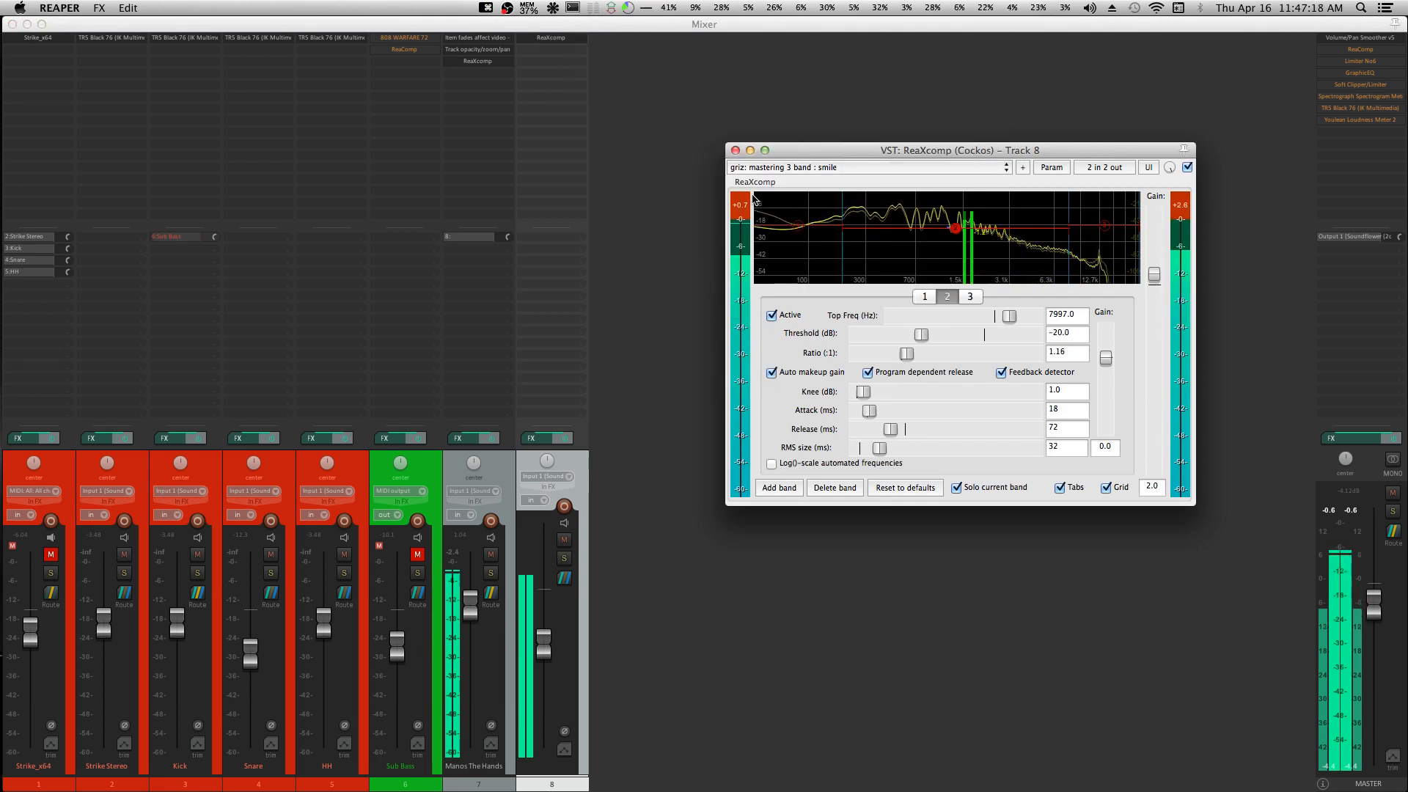
pyautogui.click(737, 151)
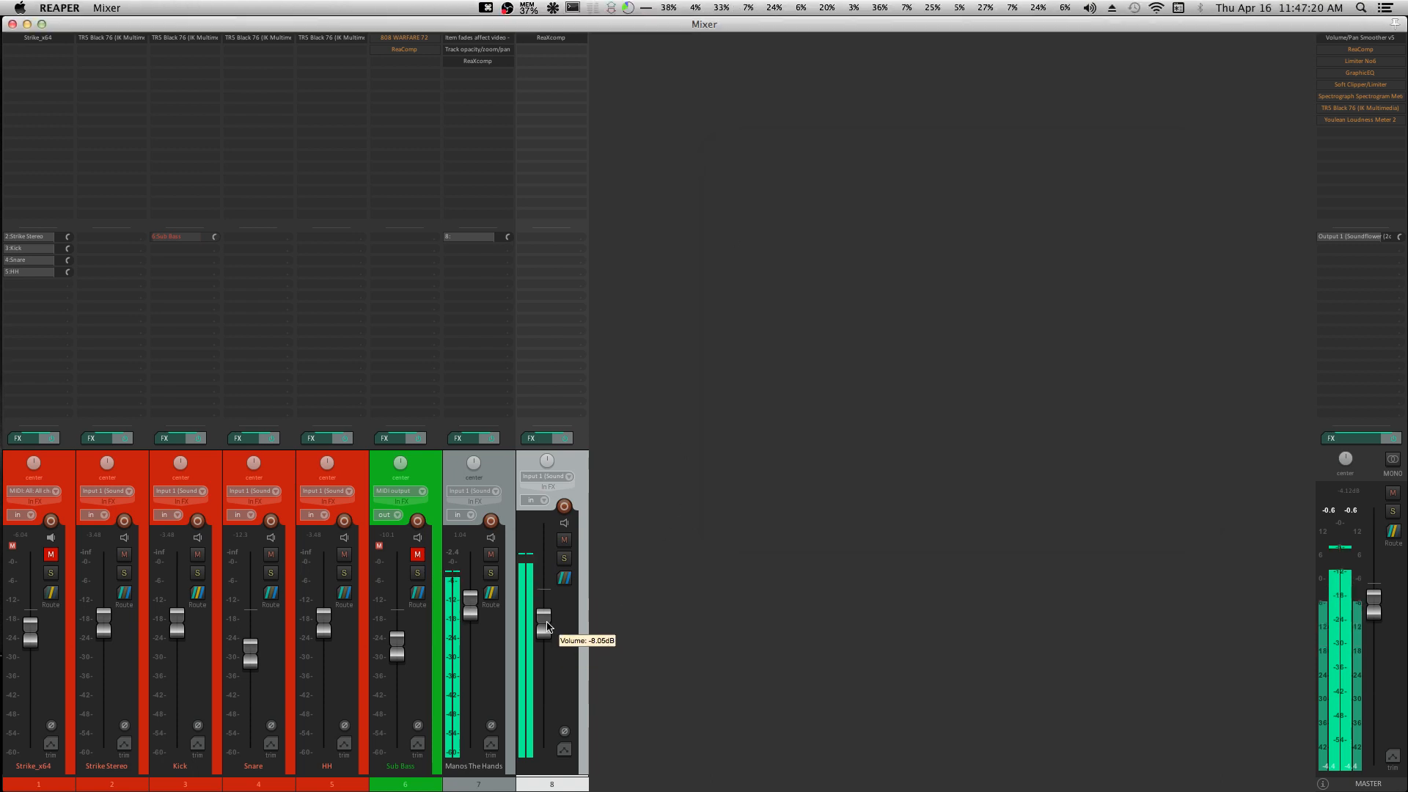
# Duplicate track 8, solo band 3 with auto makeup gain in the copy's ReaXcomp, and raise the copy's volume.
pyautogui.rightClick(585, 644)
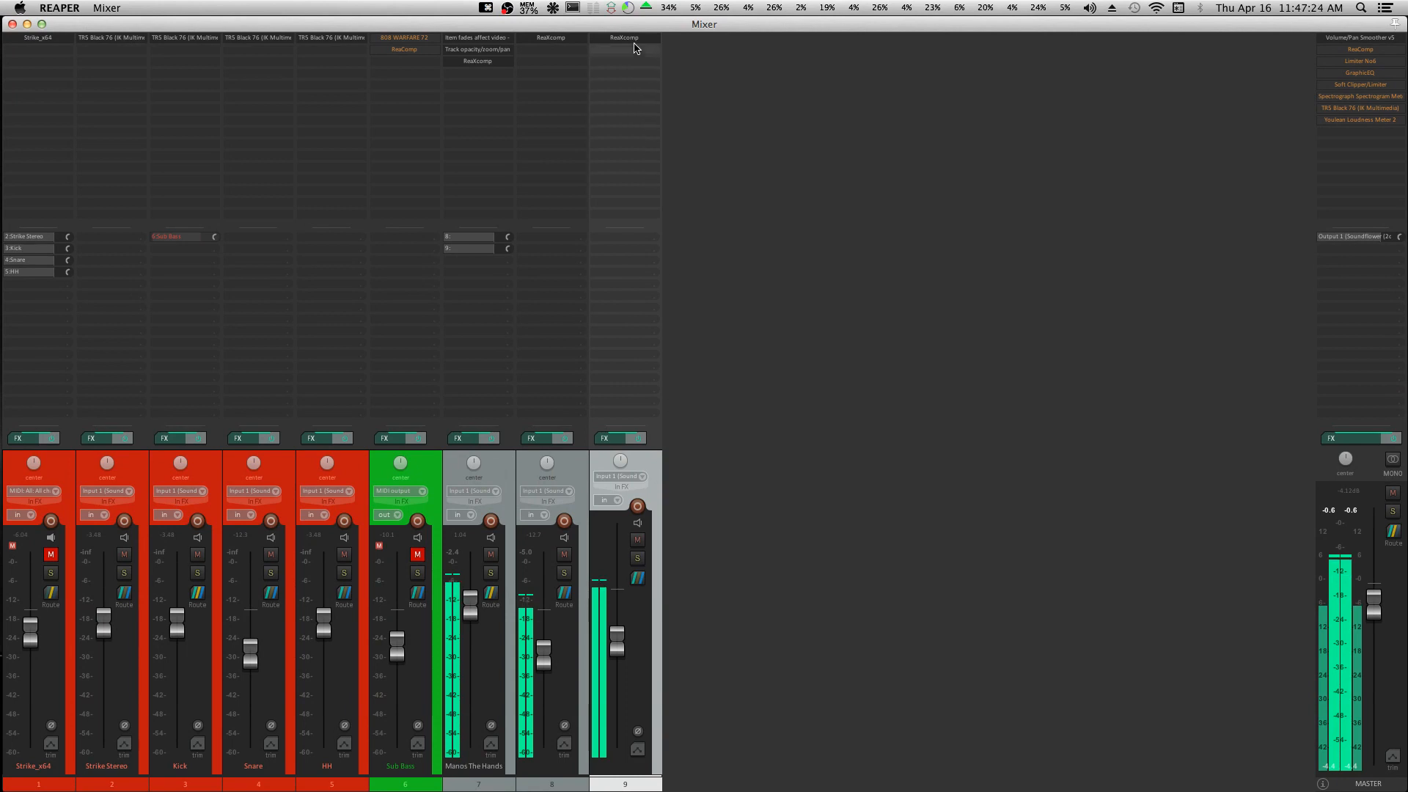
pyautogui.click(633, 42)
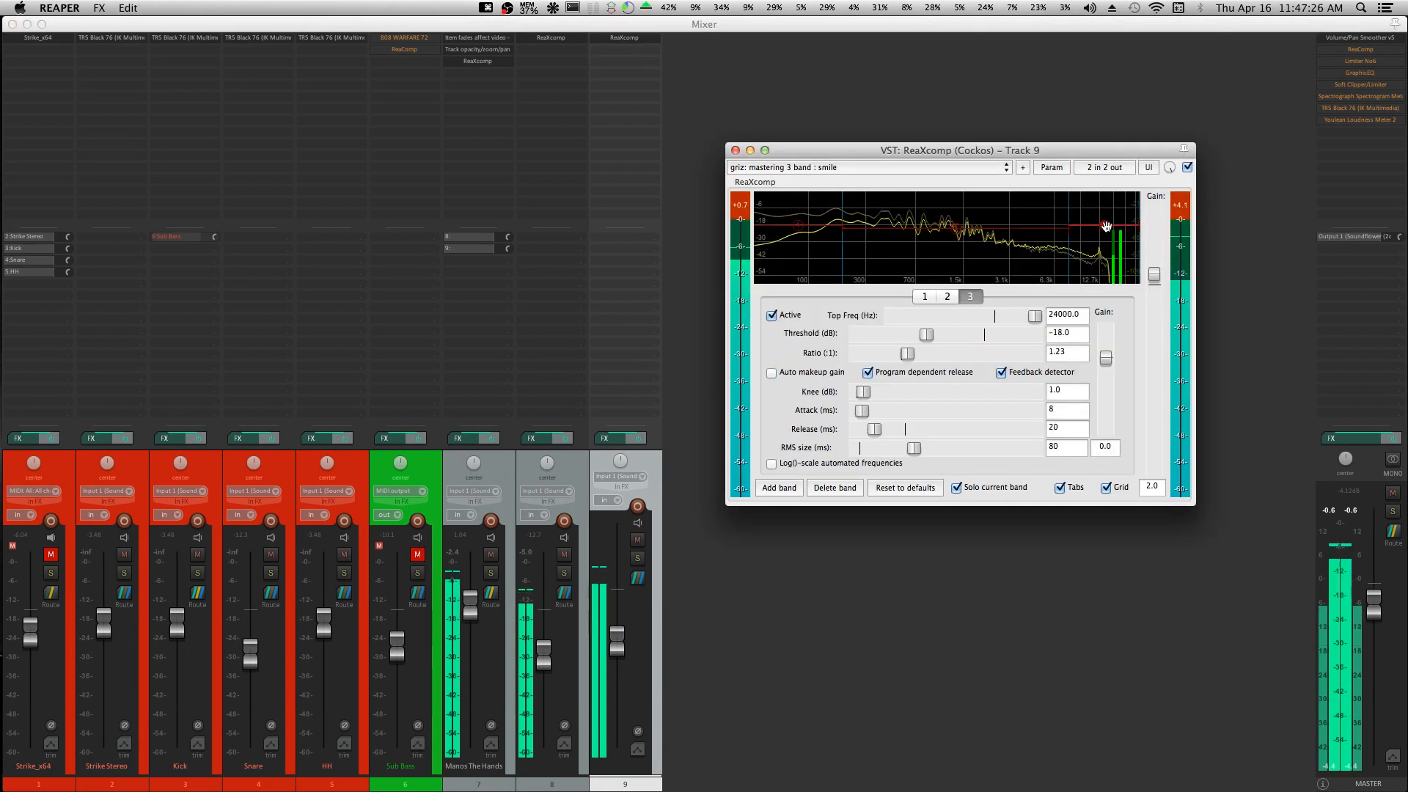
pyautogui.click(771, 373)
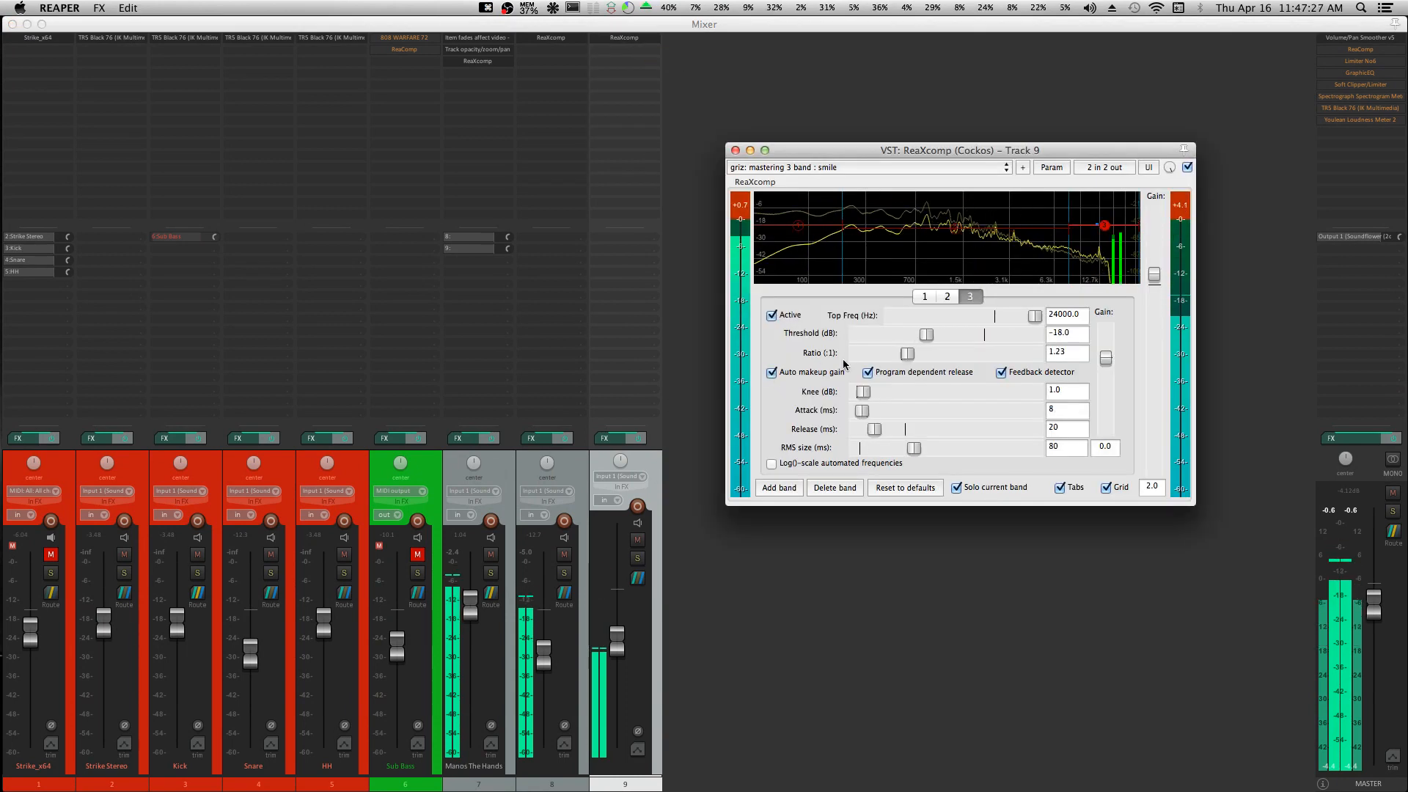
pyautogui.click(735, 150)
pyautogui.moveTo(616, 641); pyautogui.dragTo(614, 619)
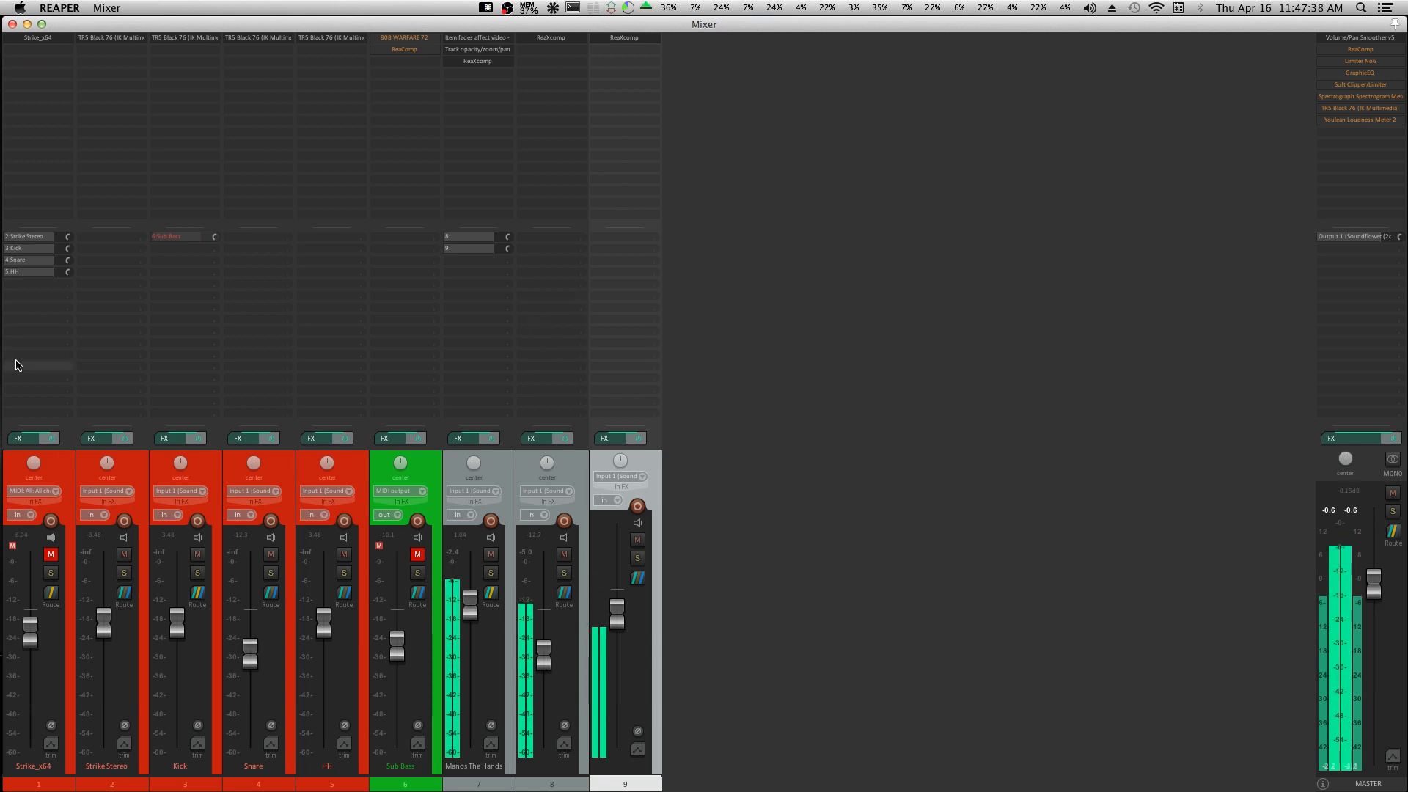
# Extend the start of the Manos item at bar 4 earlier to crossfade it with the preceding item.
pyautogui.press('super+m')
pyautogui.click(855, 398)
pyautogui.scroll(8, 868, 398)
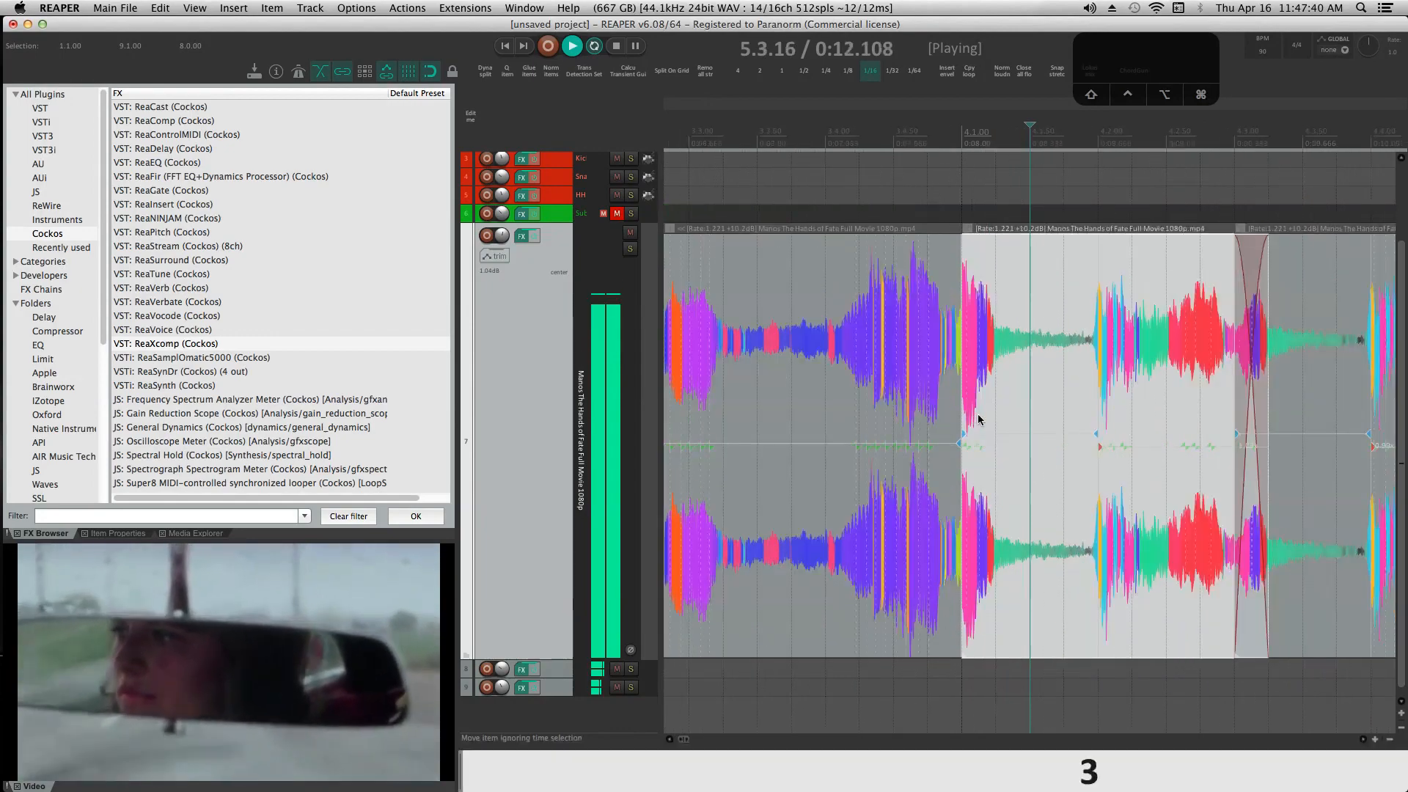
pyautogui.click(959, 407)
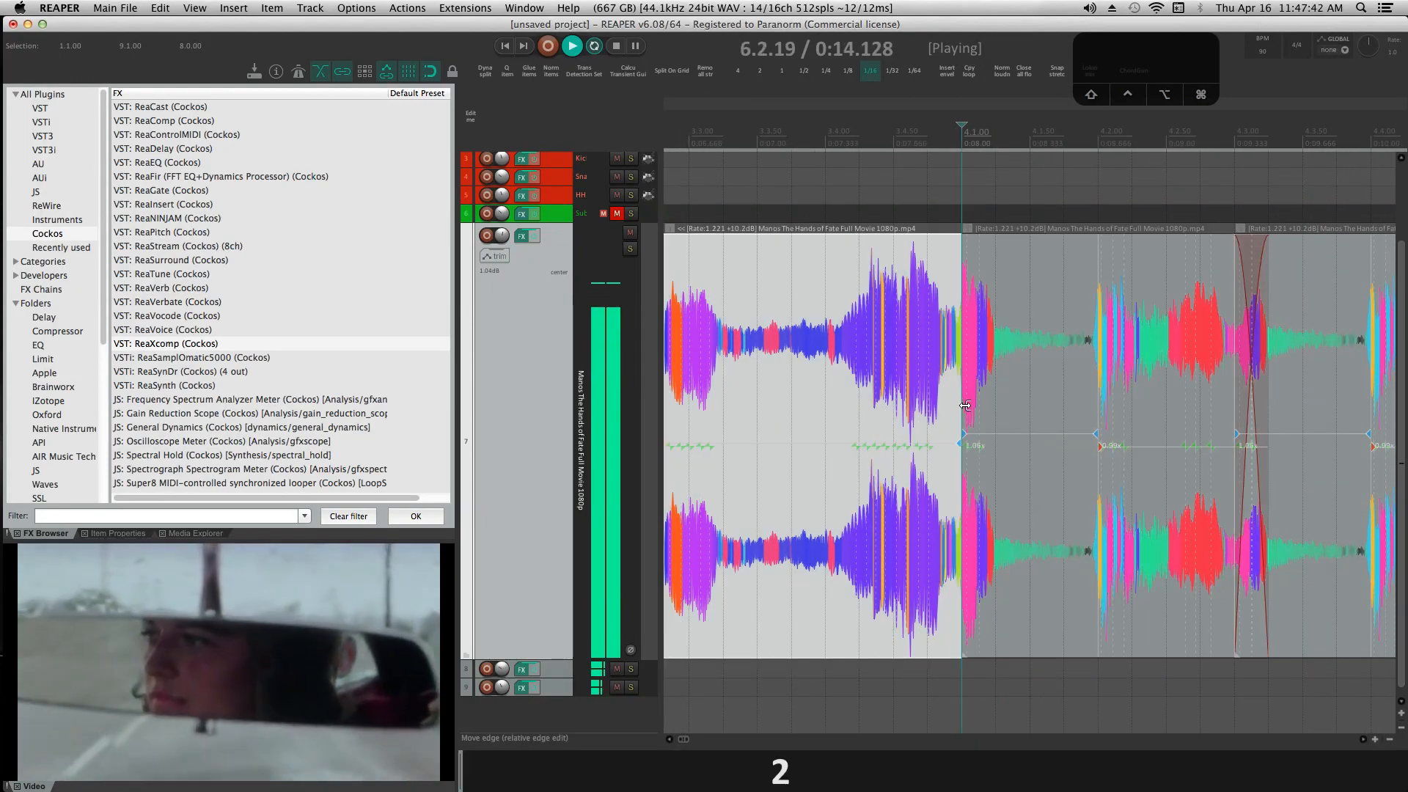
pyautogui.moveTo(965, 405); pyautogui.dragTo(928, 407)
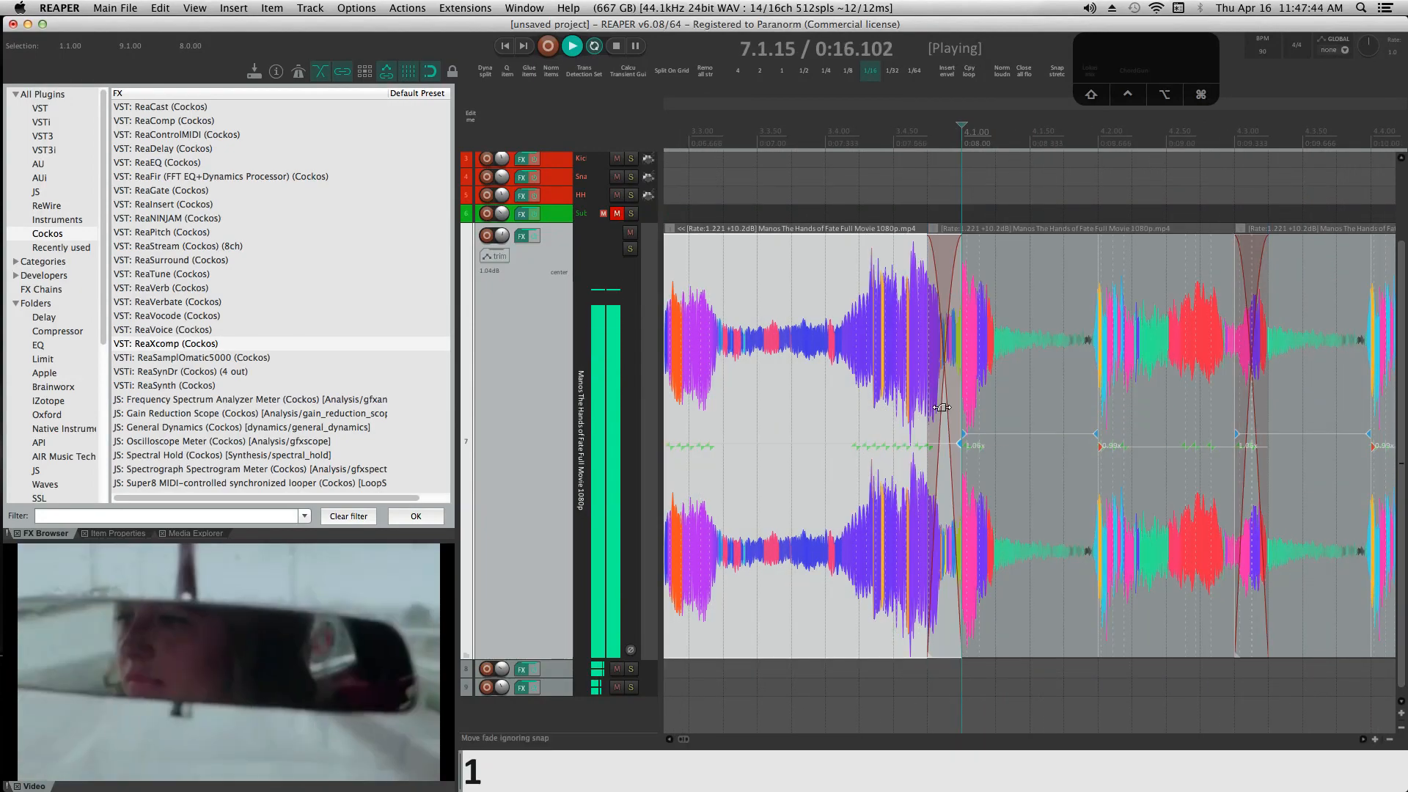
pyautogui.scroll(-6, 945, 412)
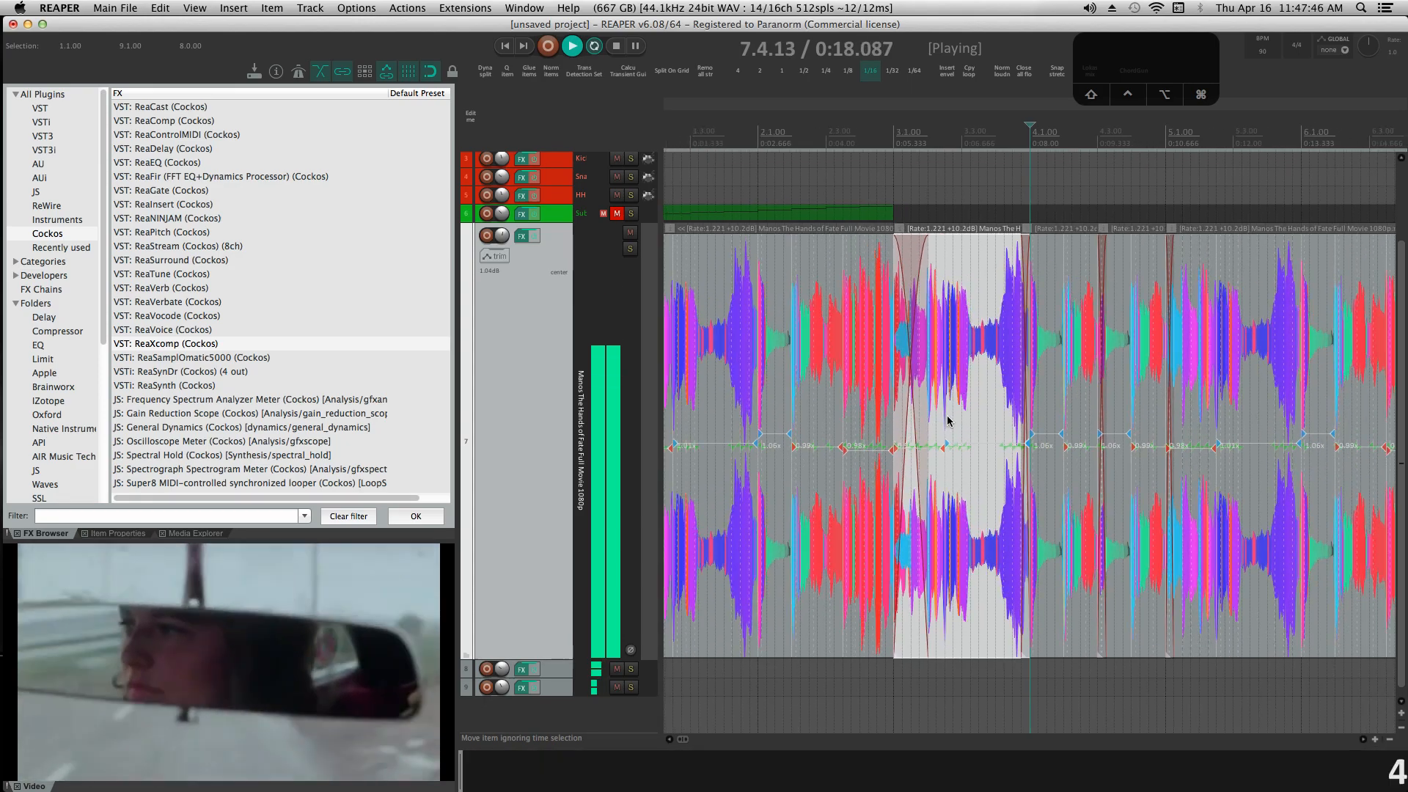
# Add ReaTune to the Manos track and adjust its window size.
pyautogui.press('super+m')
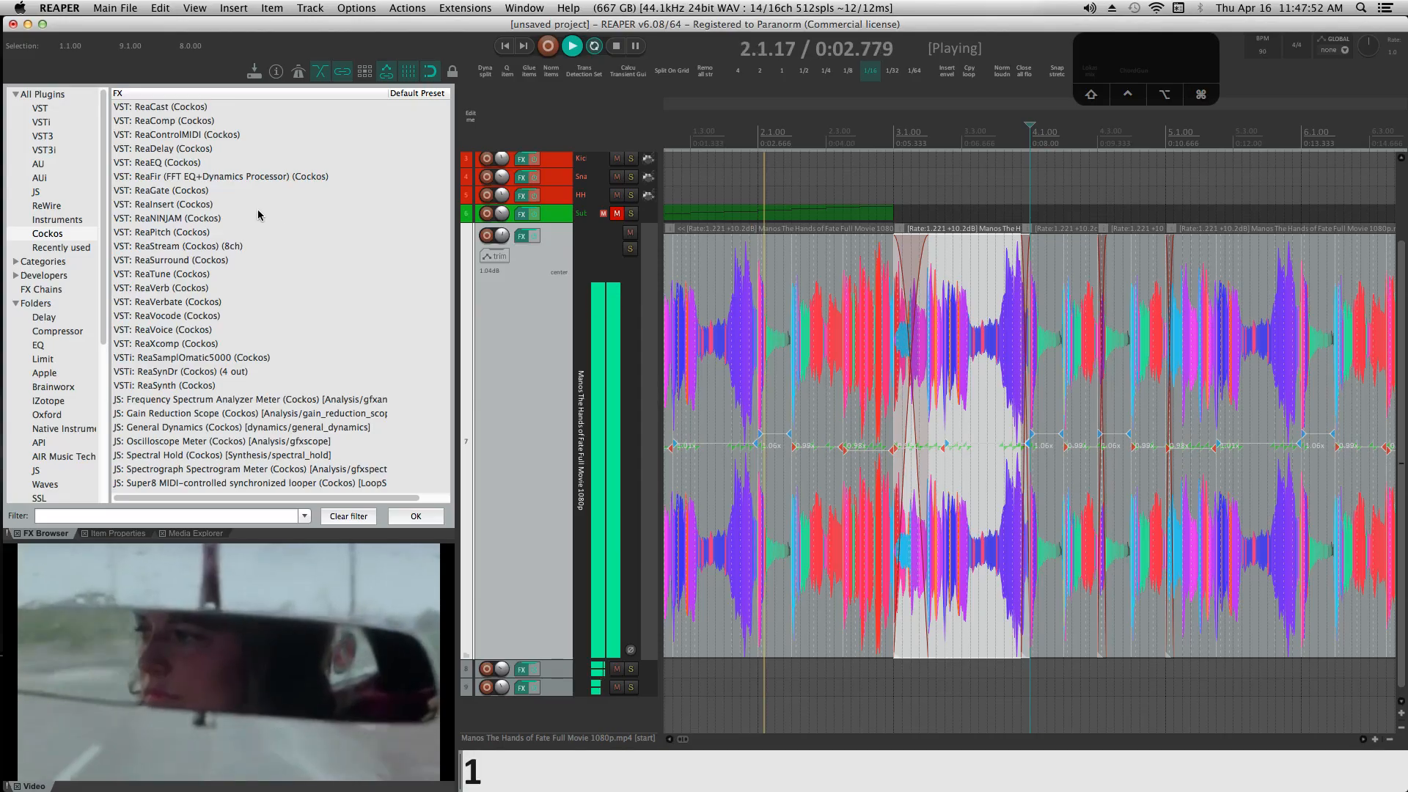
pyautogui.press('super+m')
pyautogui.doubleClick(181, 274)
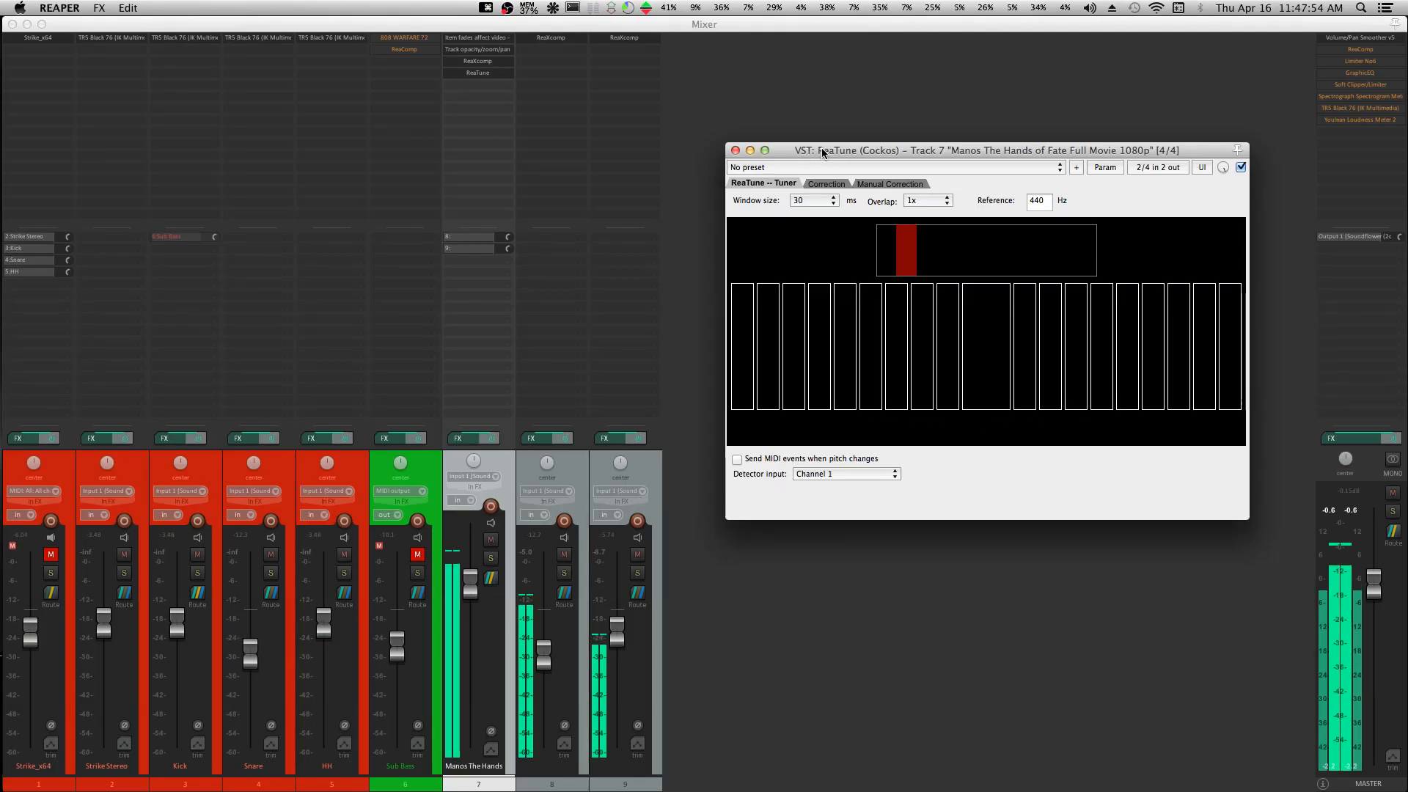
pyautogui.moveTo(822, 152); pyautogui.dragTo(498, 124)
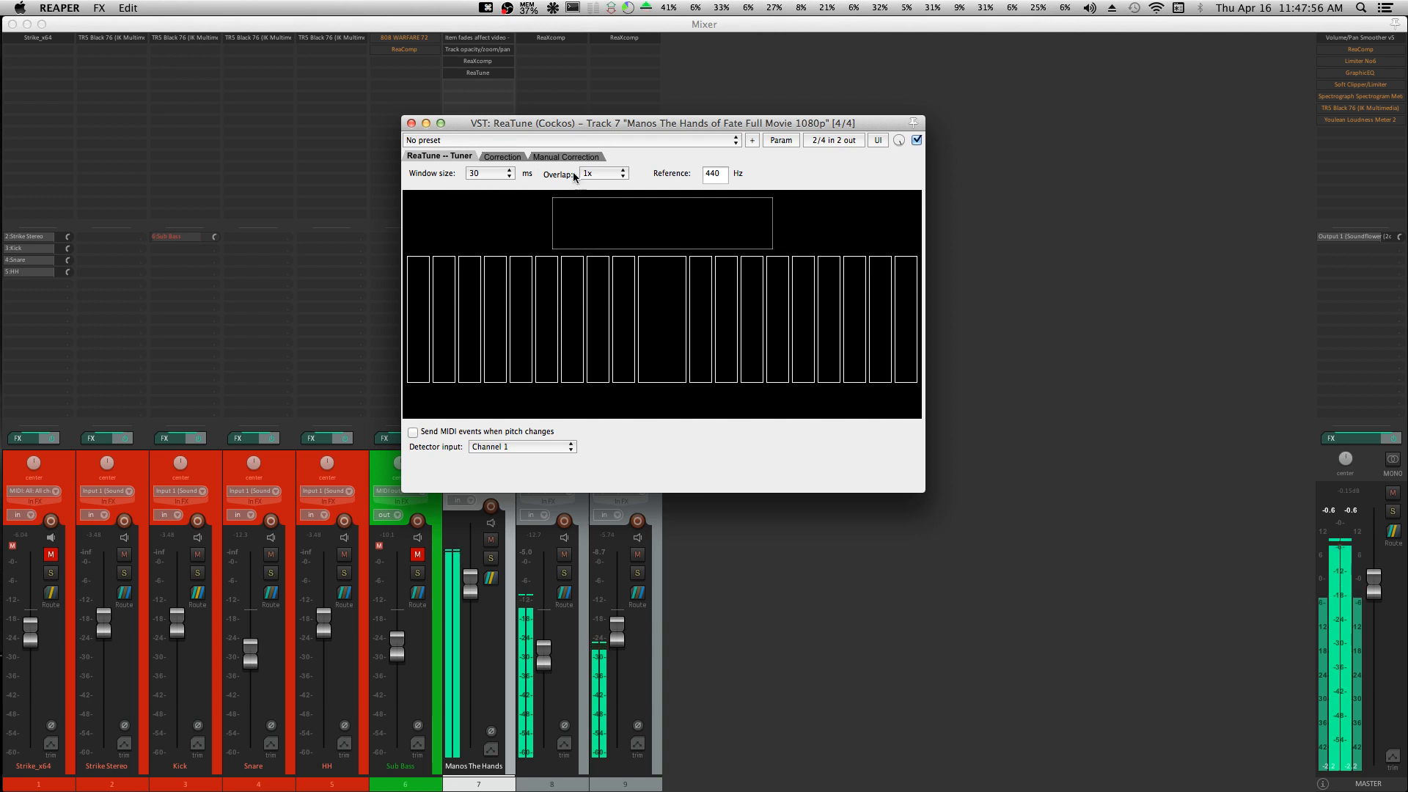
pyautogui.click(483, 175)
pyautogui.click(480, 196)
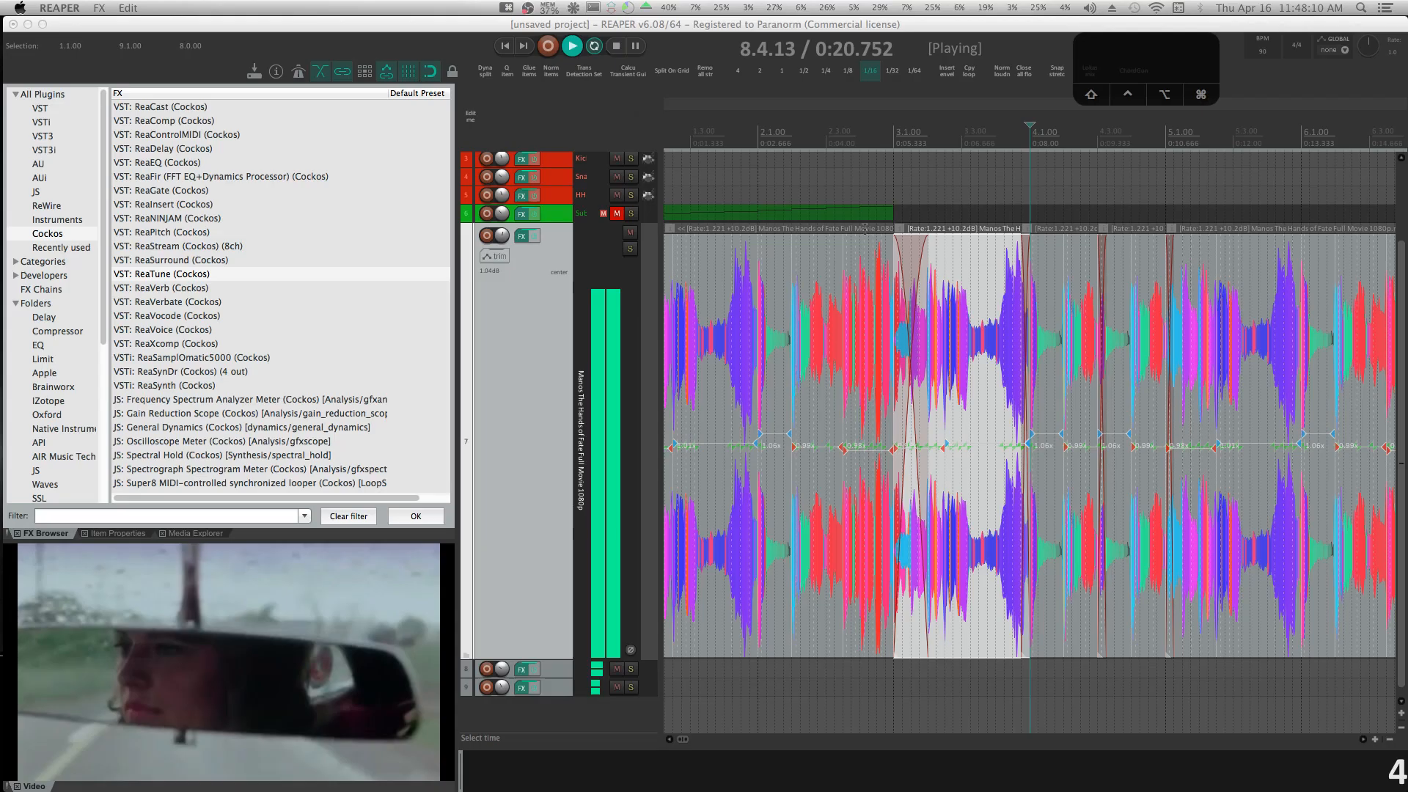
# Collapse all tracks to minimum height and enlarge the Sub Bass track, keeping the Manos track directly below it.
pyautogui.click(560, 234)
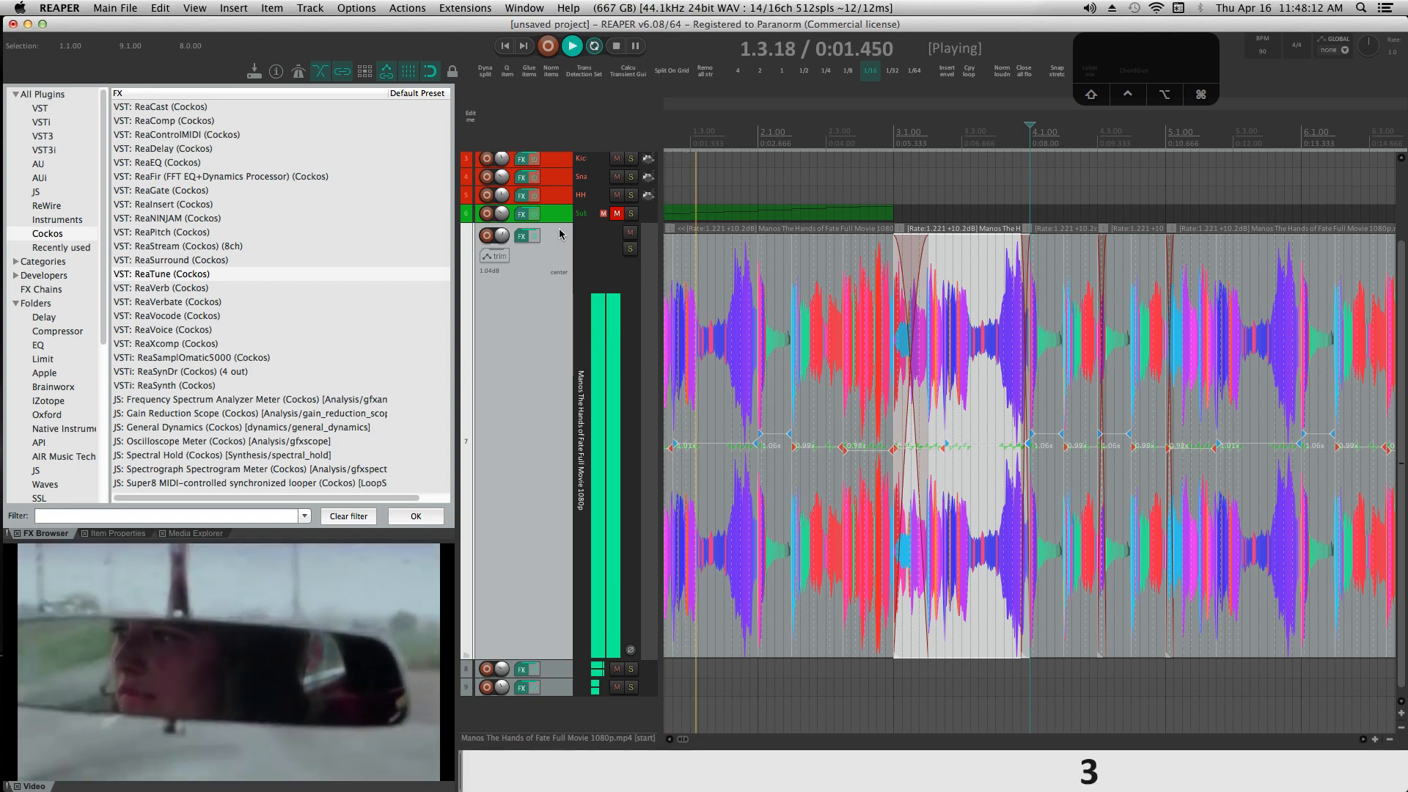
pyautogui.press('`')
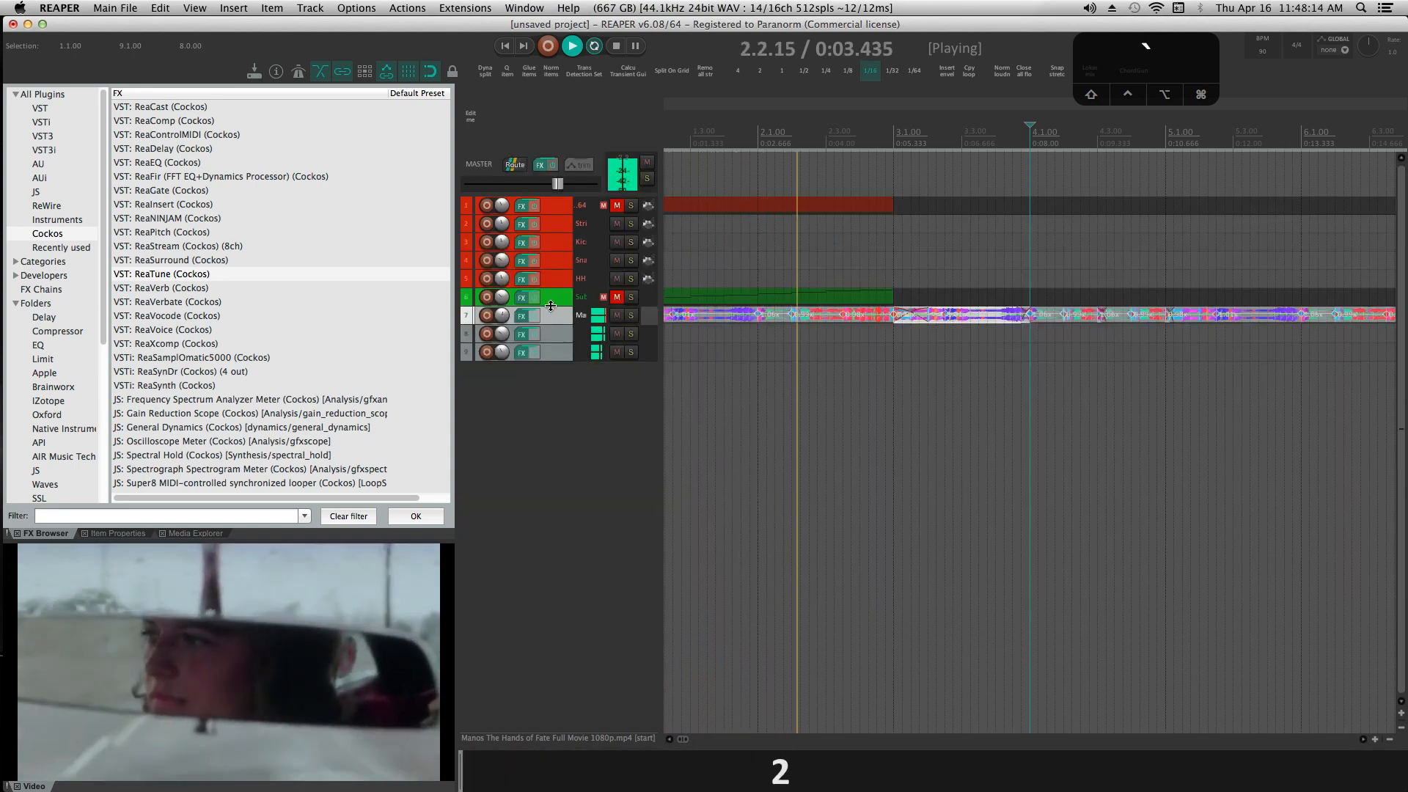
pyautogui.moveTo(551, 315); pyautogui.dragTo(577, 529)
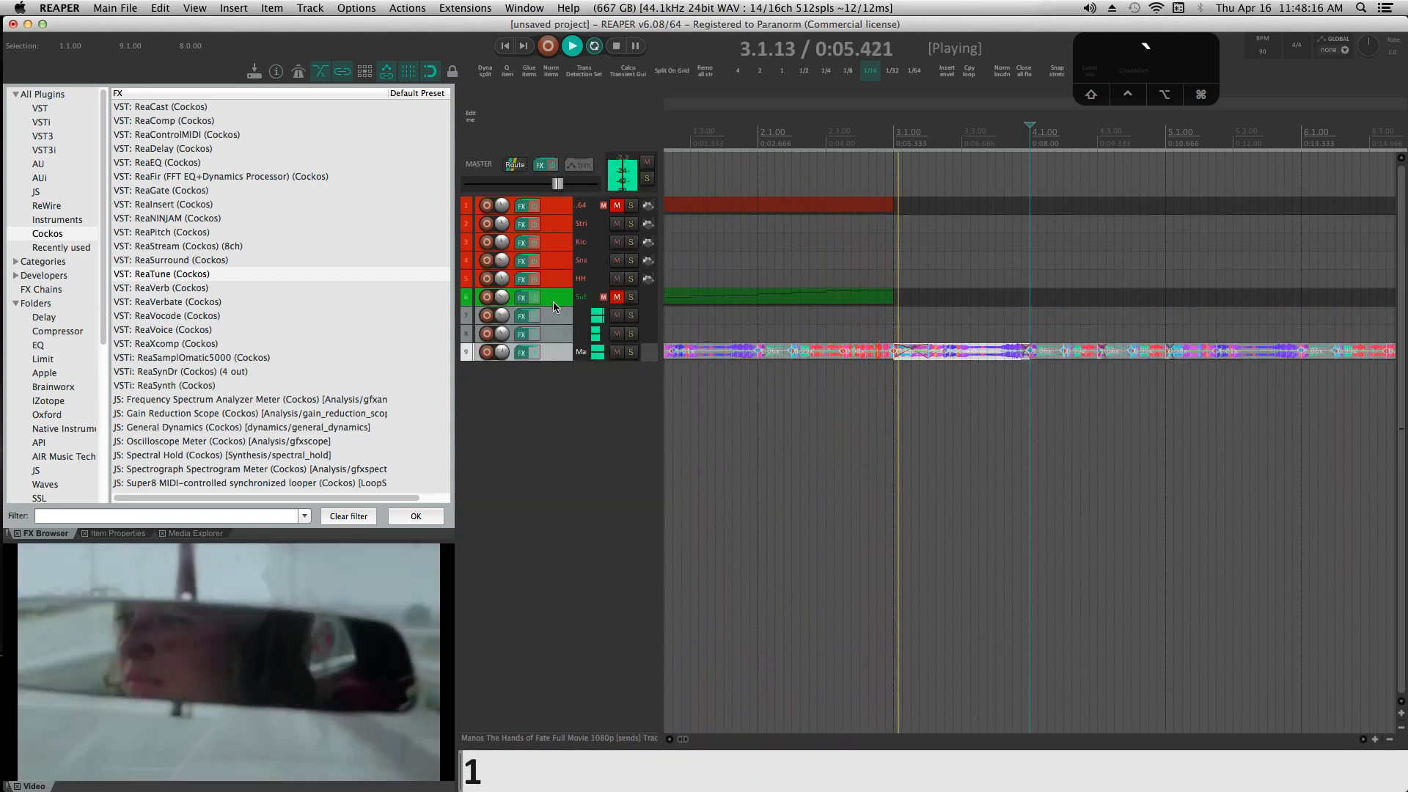
pyautogui.moveTo(553, 352); pyautogui.dragTo(583, 689)
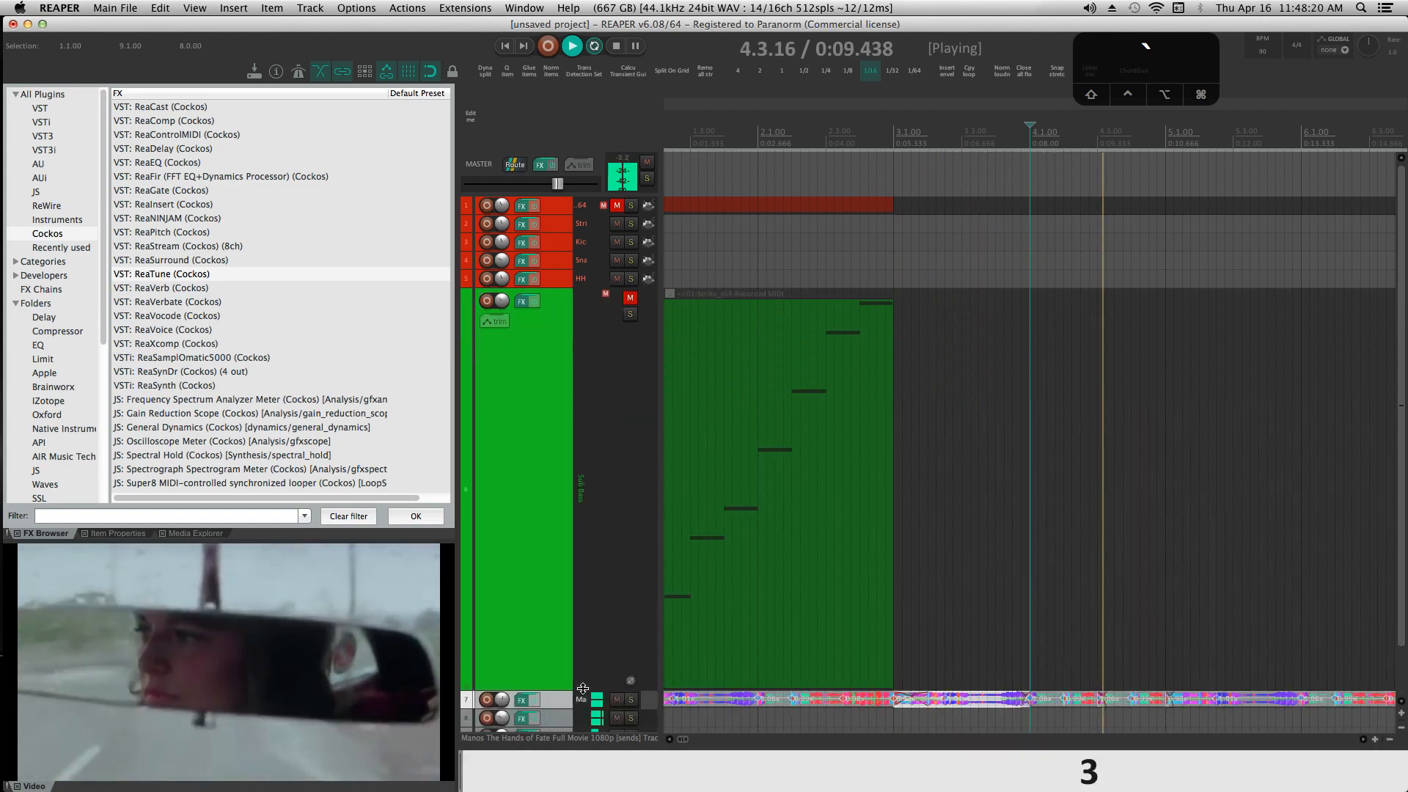
# Open the Sub Bass MIDI item for editing, extend it to about bar 9, and delete every note except the first.
pyautogui.doubleClick(717, 487)
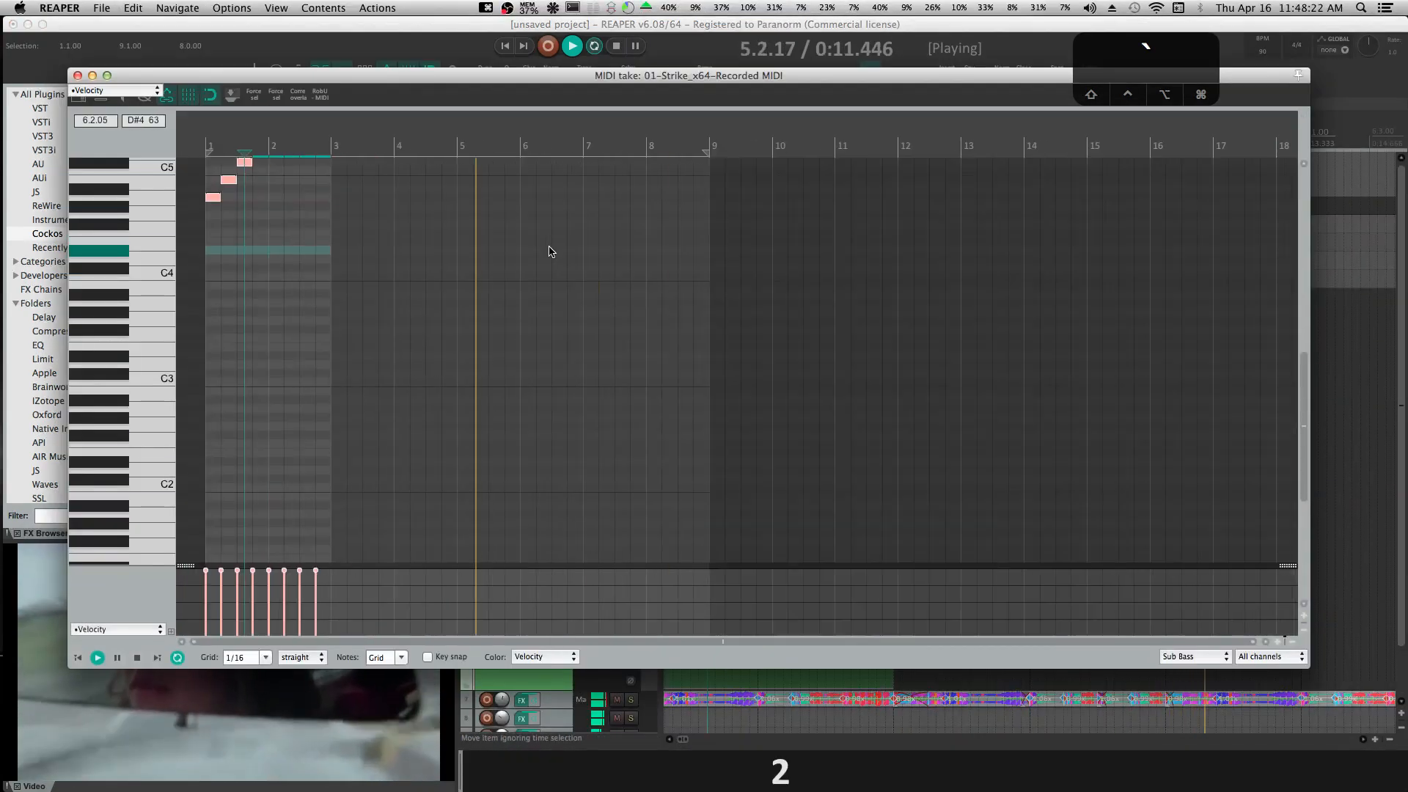
pyautogui.moveTo(332, 293); pyautogui.dragTo(724, 334)
pyautogui.scroll(6, 276, 301)
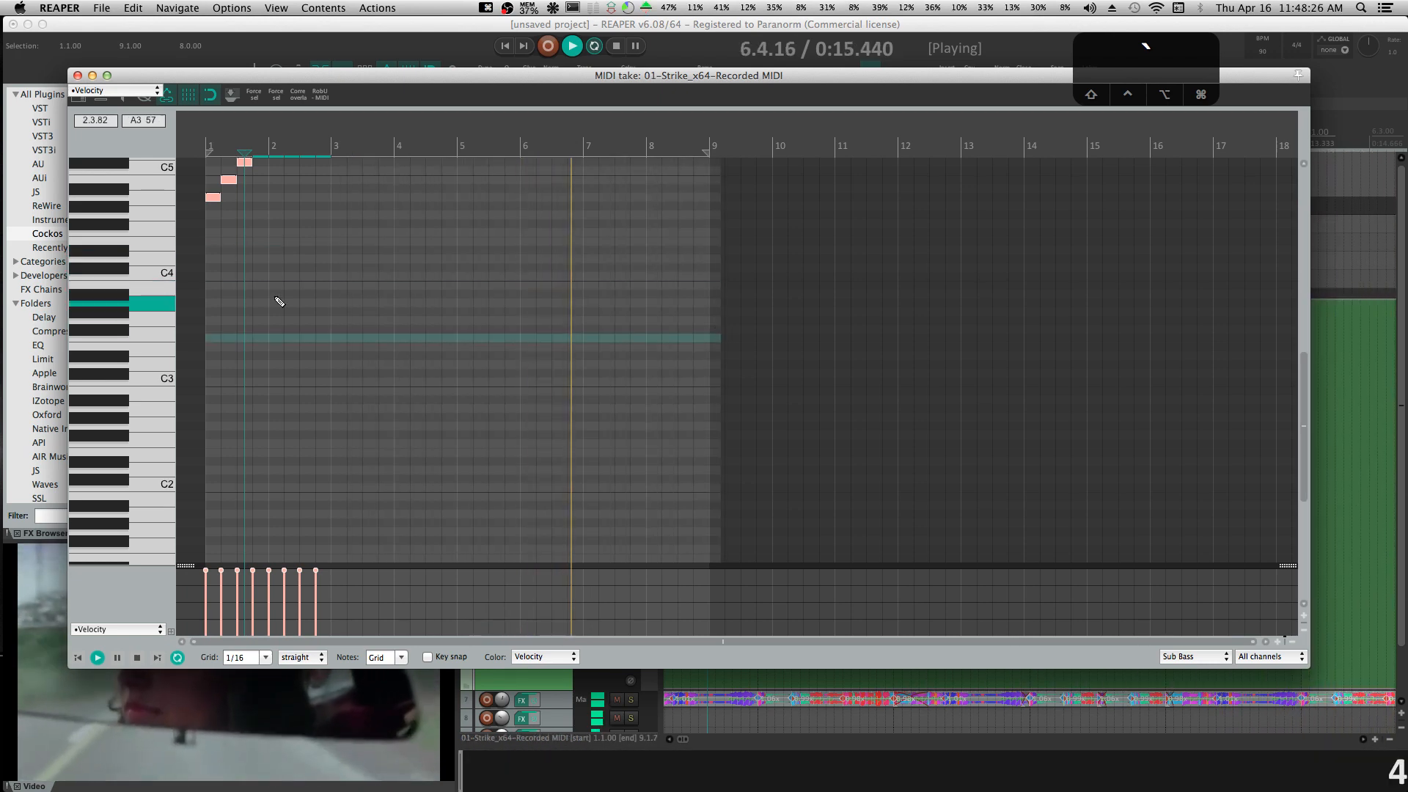
pyautogui.moveTo(355, 192); pyautogui.dragTo(223, 285)
pyautogui.press('Delete')
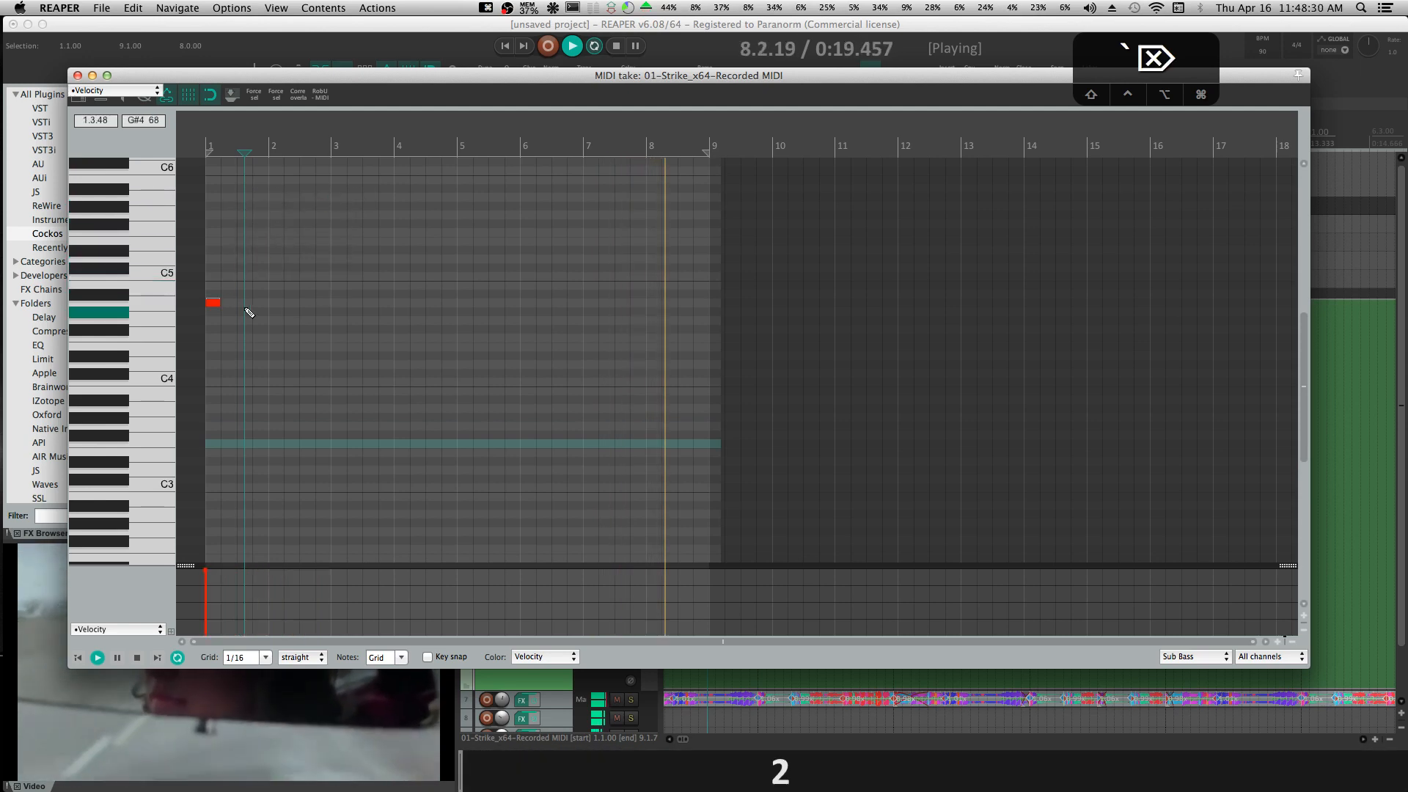
# Raise the first bass note a semitone to A#4 and draw an F4 note near the start of bar 2.
pyautogui.click(210, 307)
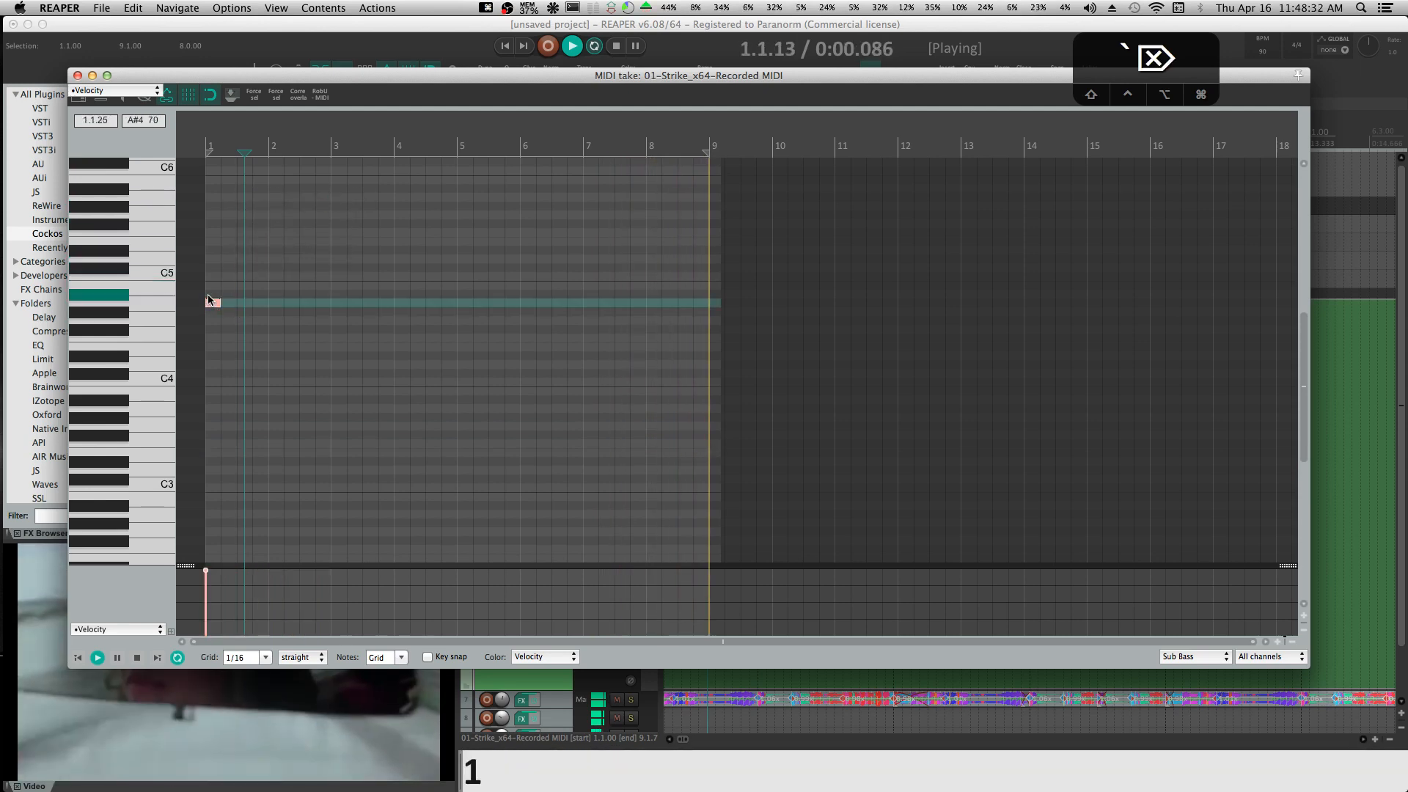
pyautogui.press('Up')
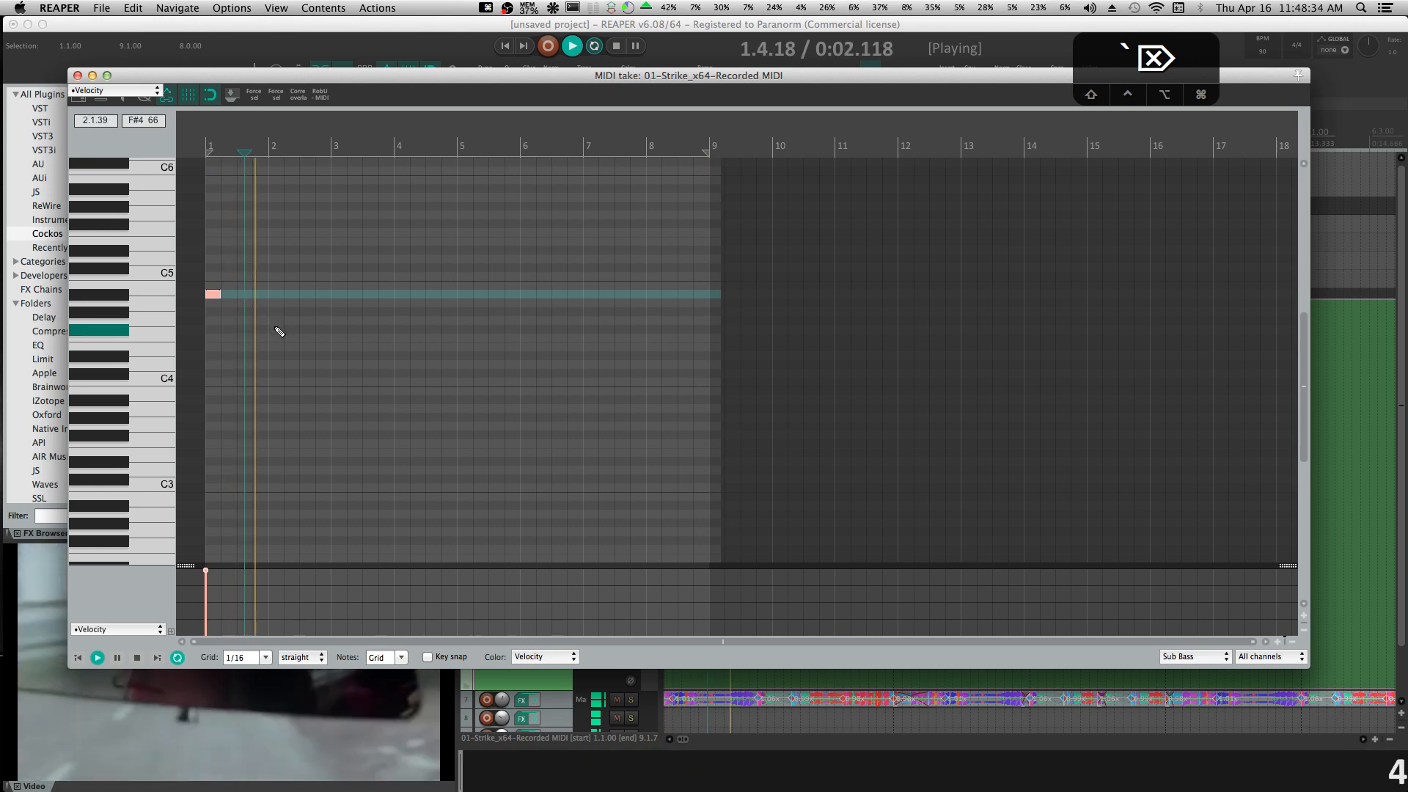
pyautogui.click(277, 340)
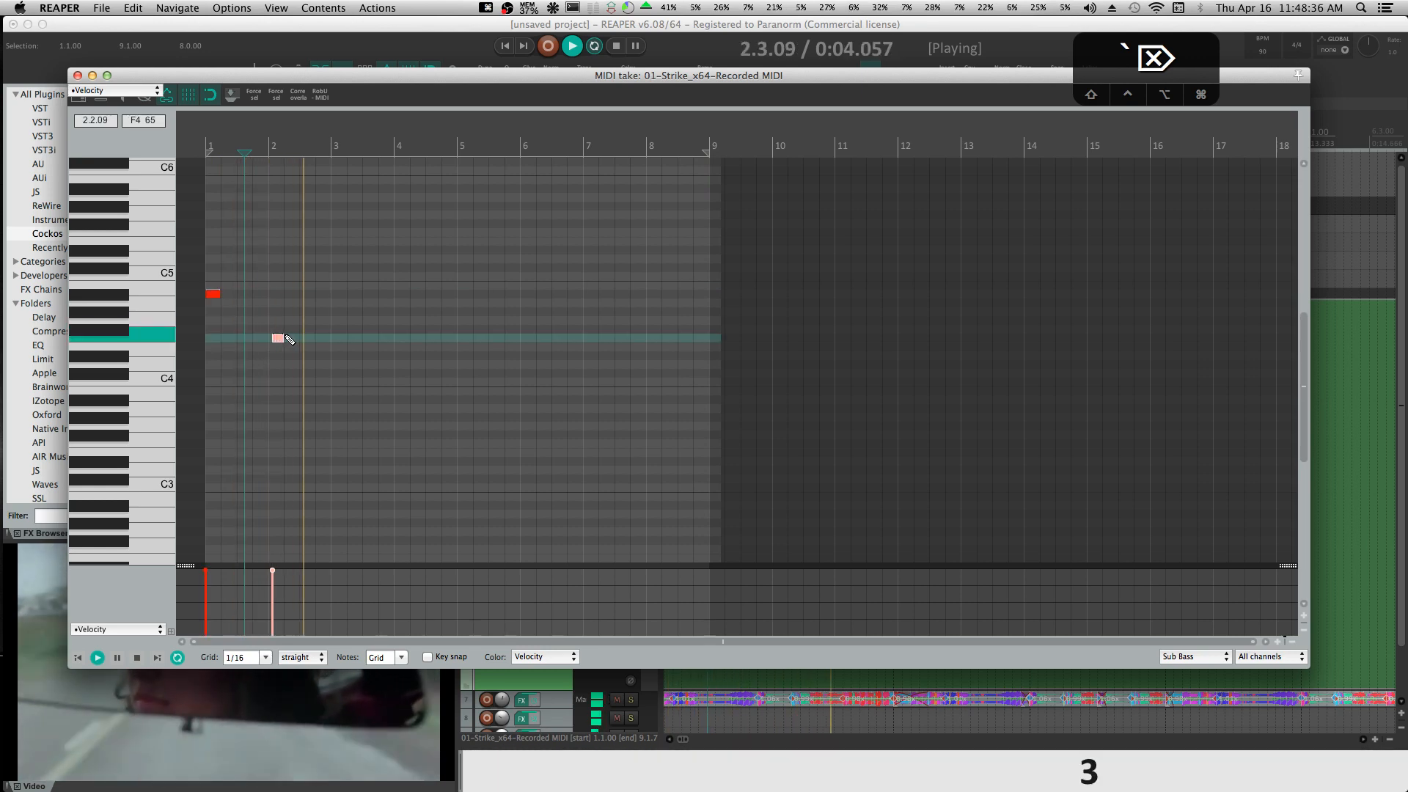
# Make the F4 note one beat long from bar 2, and repeat the A#4 and F4 note pair three times through bar 8.
pyautogui.scroll(3, 289, 339)
pyautogui.moveTo(381, 339); pyautogui.dragTo(374, 340)
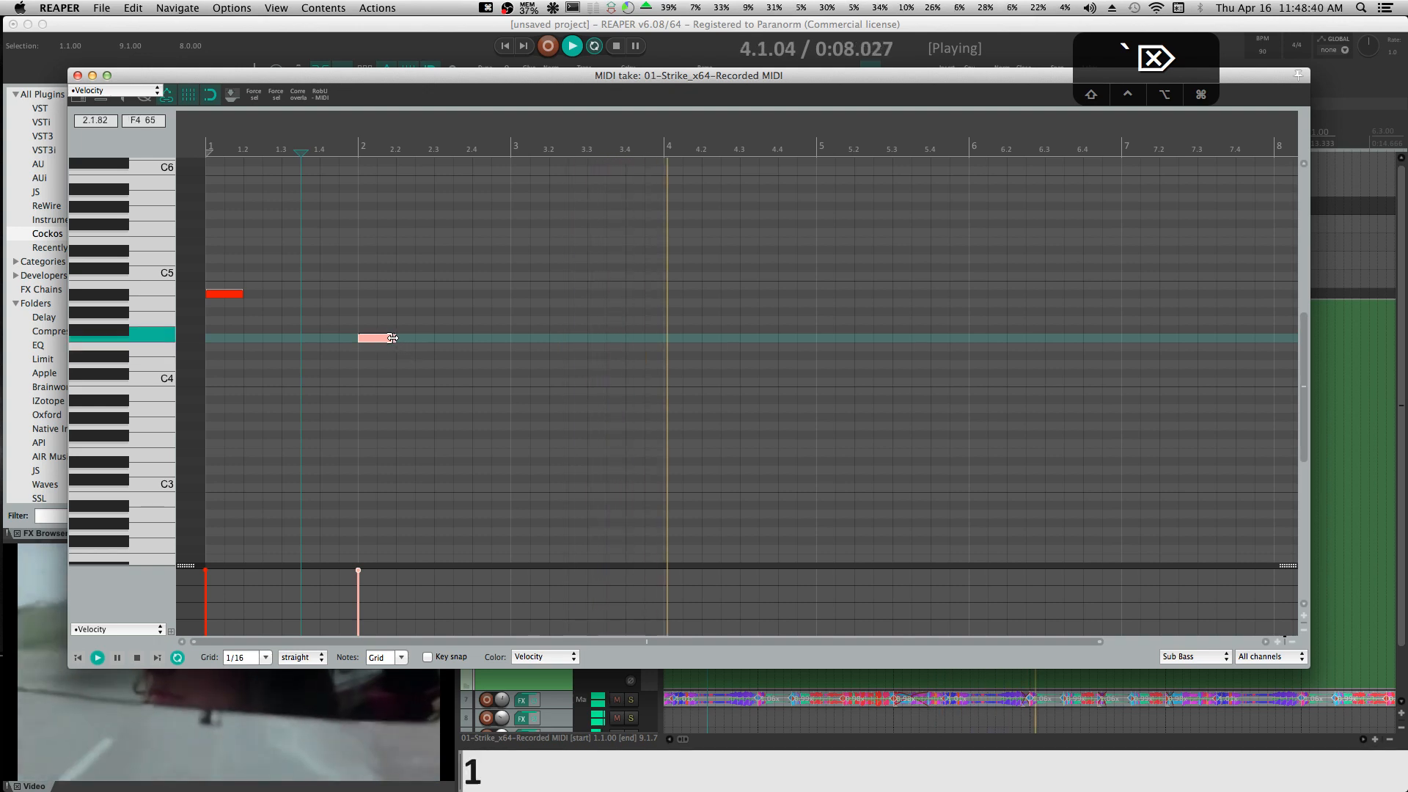
pyautogui.moveTo(423, 361); pyautogui.dragTo(245, 271)
pyautogui.press('super+d')
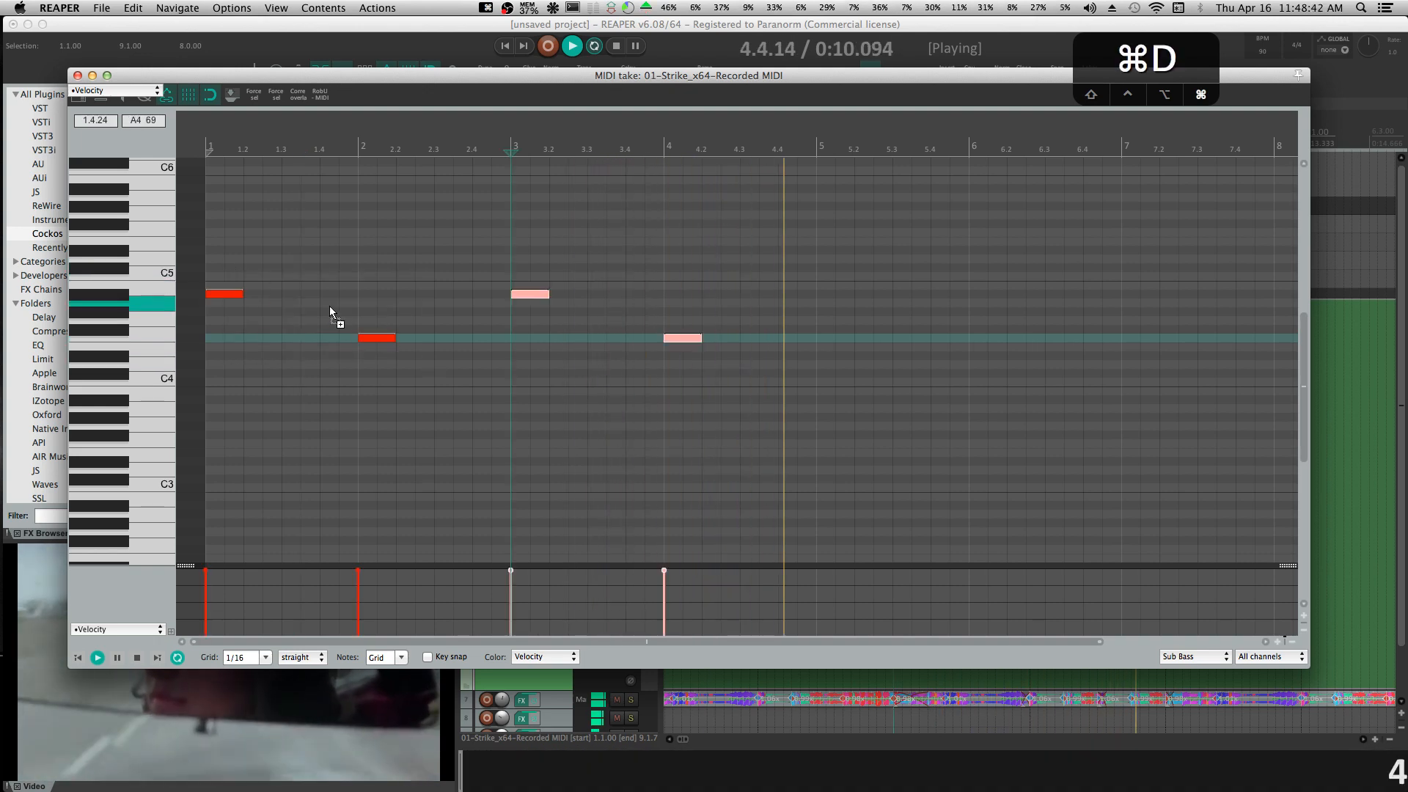
pyautogui.press('super+d')
pyautogui.press('super+d')
pyautogui.scroll(-3, 487, 315)
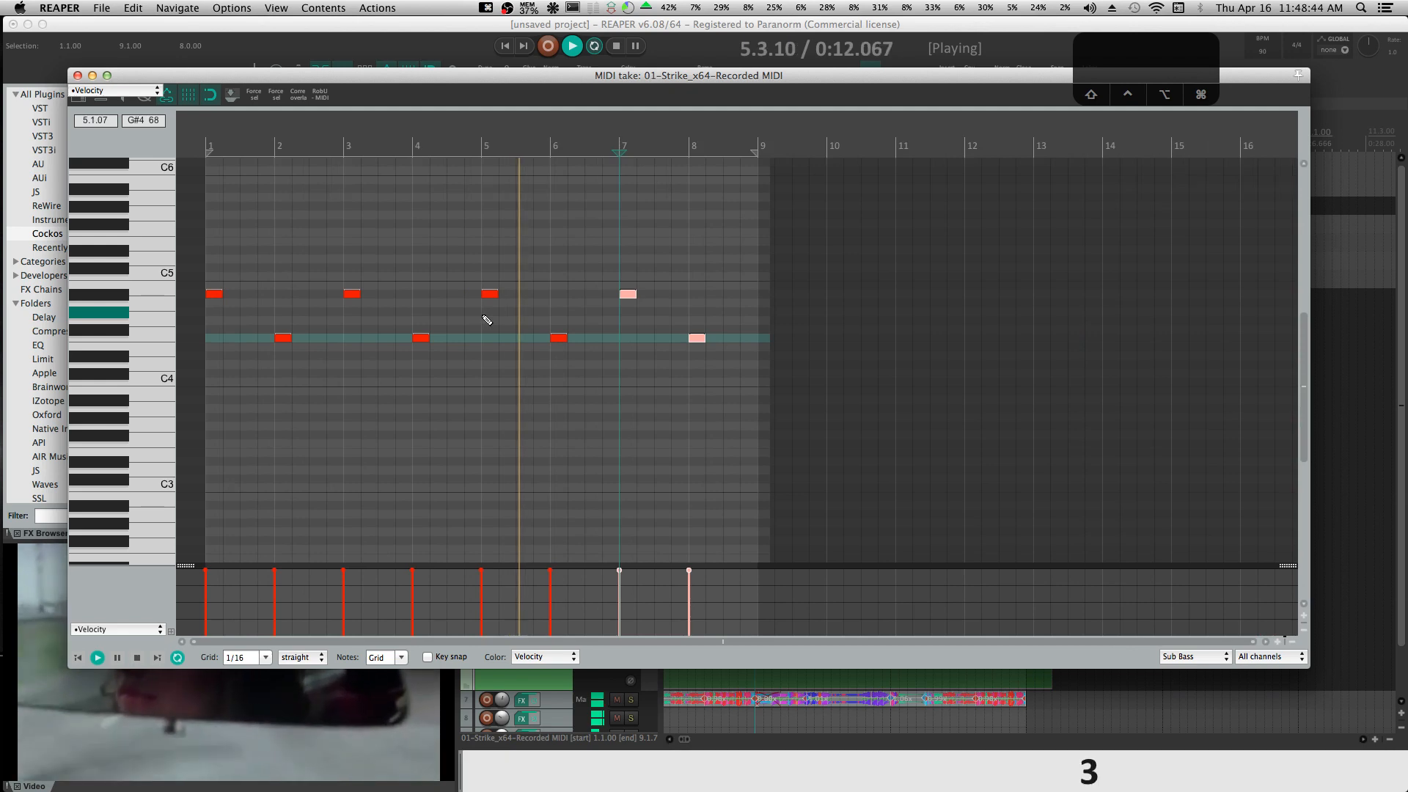
pyautogui.click(77, 76)
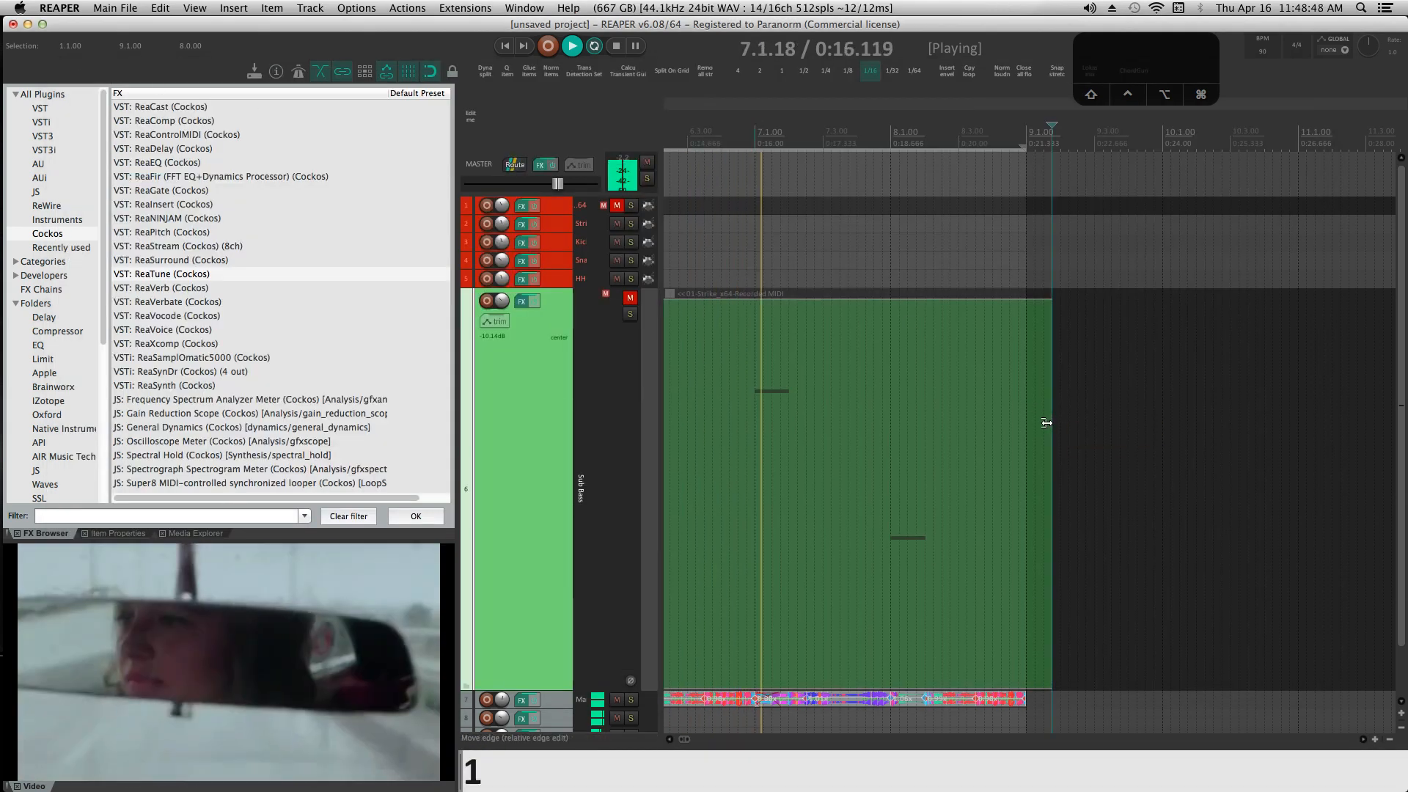
# Trim the Sub Bass item's end to bar 9 and reactivate the track by enabling its bypassed effects and unmuting it.
pyautogui.moveTo(1051, 425); pyautogui.dragTo(1024, 425)
pyautogui.press('super+m')
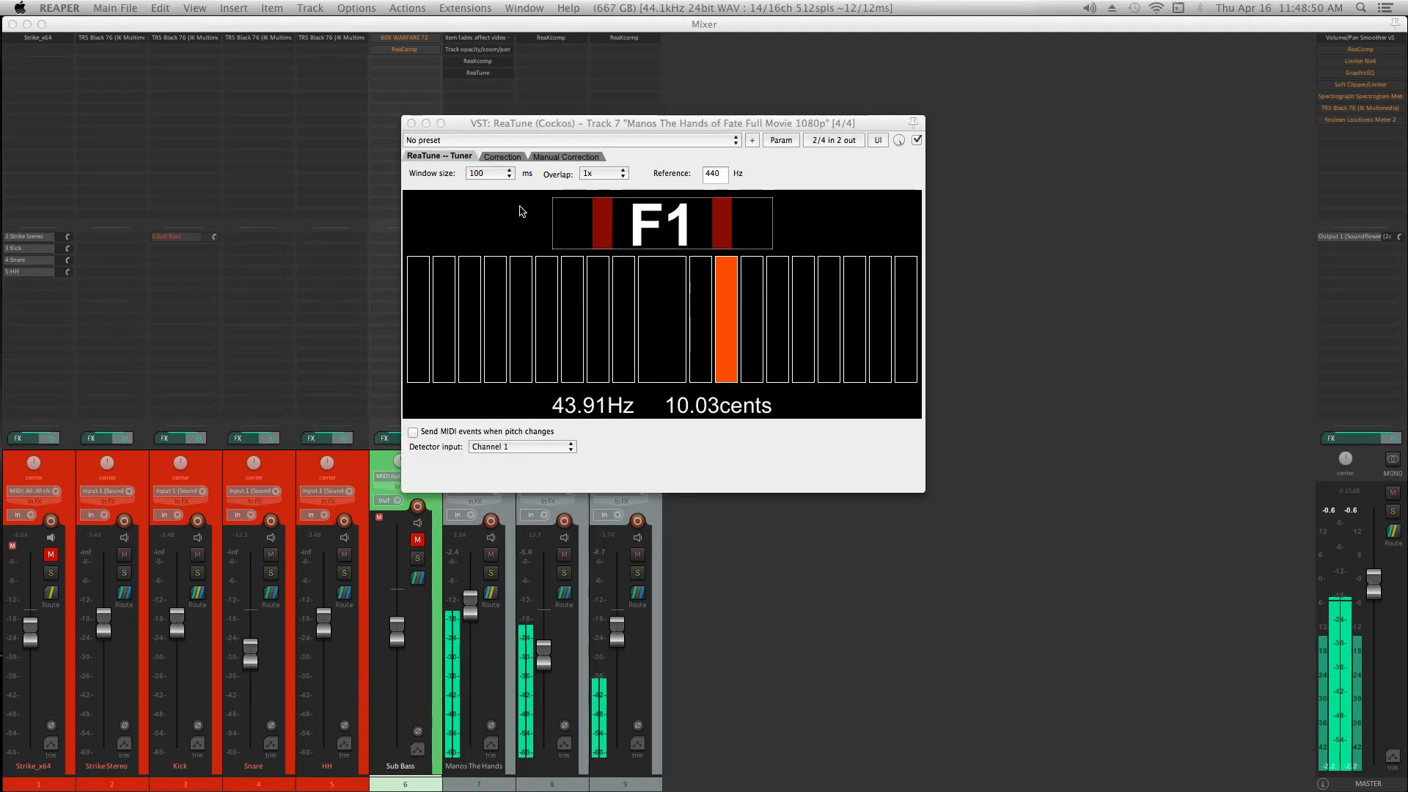
pyautogui.click(460, 125)
pyautogui.click(411, 124)
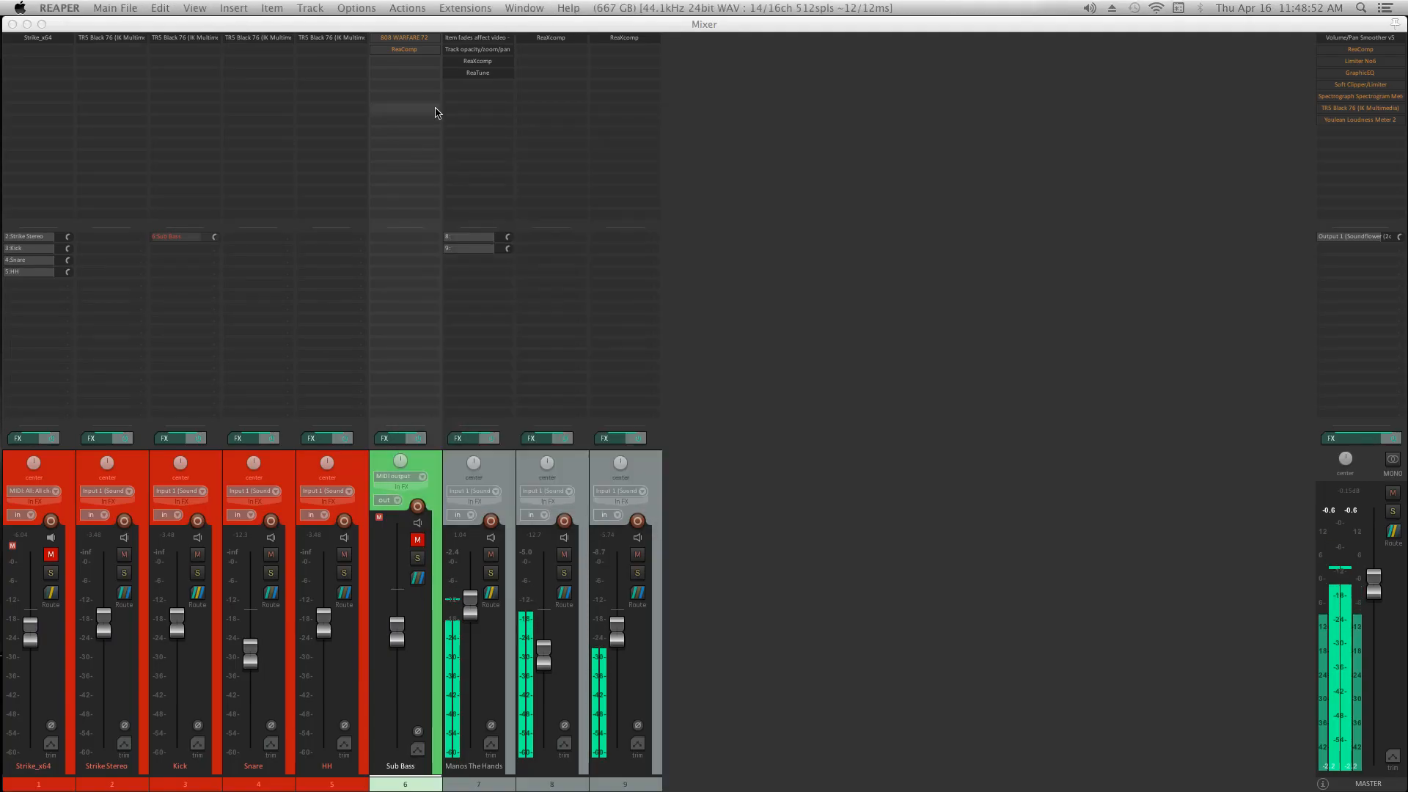
pyautogui.keyDown('shift'); pyautogui.click(415, 37); pyautogui.keyUp('shift')
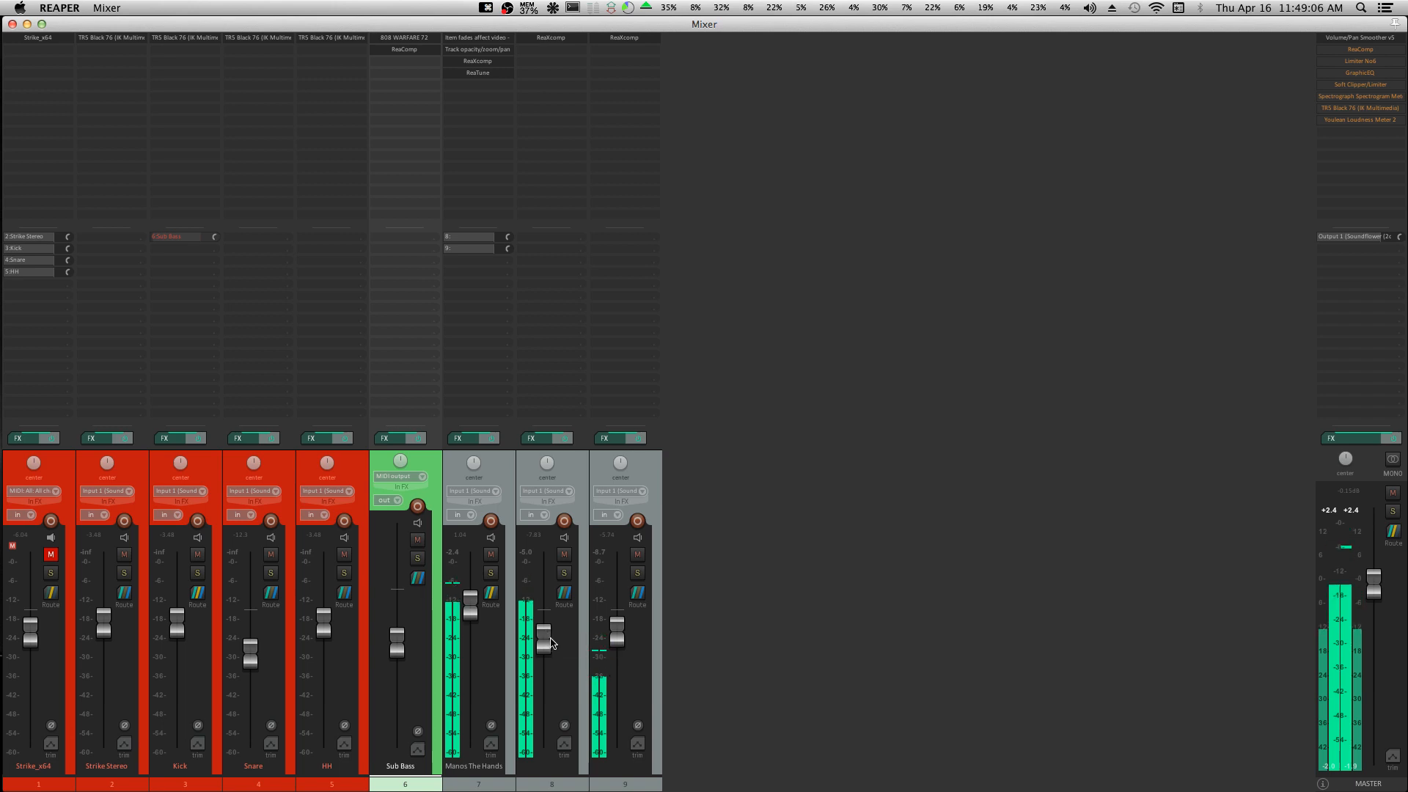
# Duplicate track 8 and lower the duplicate's volume to about -25 dB.
pyautogui.click(583, 637)
pyautogui.rightClick(584, 638)
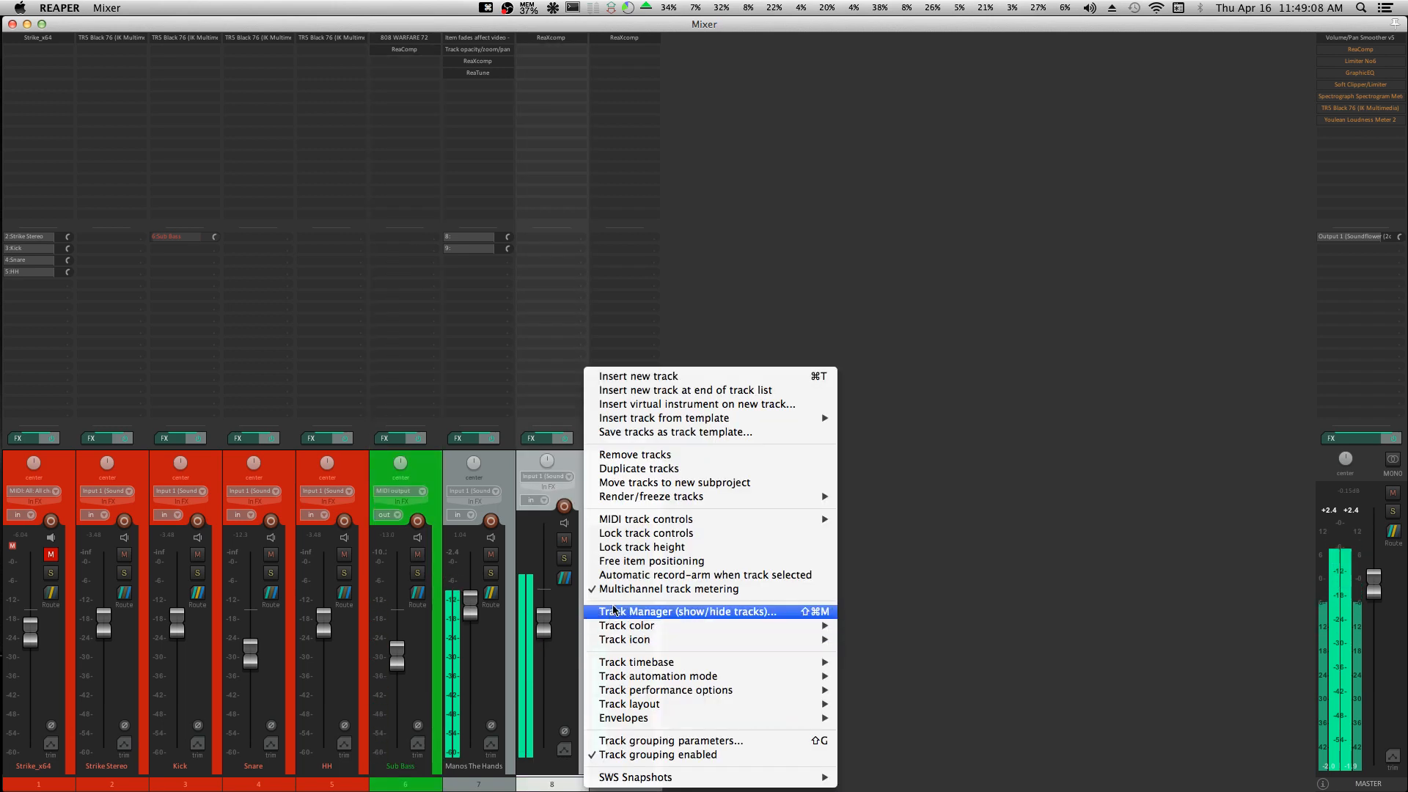
pyautogui.click(635, 469)
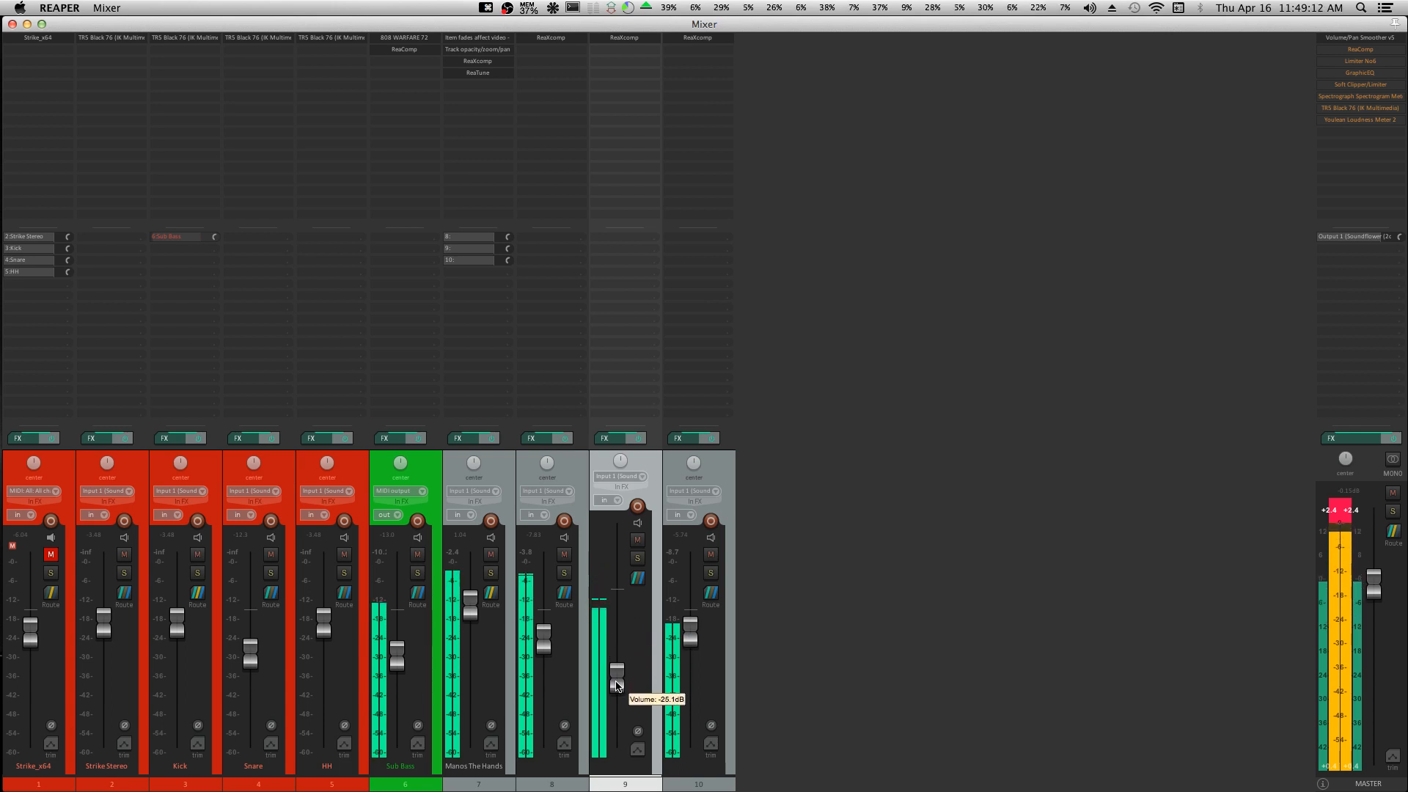
# Add ReaPitch ahead of ReaXcomp on track 9 with a shift of 1 octave, and lower the track's volume slightly.
pyautogui.click(636, 51)
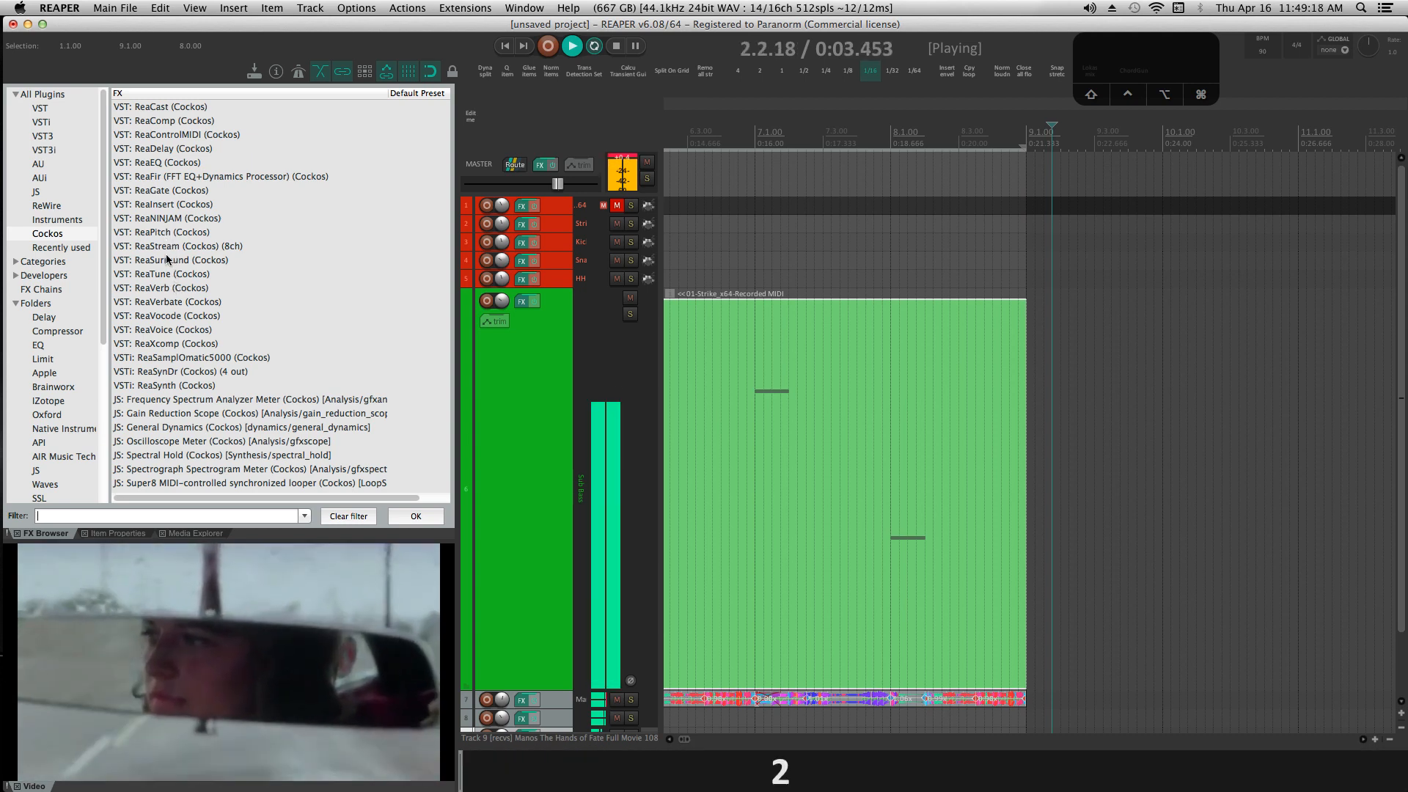
pyautogui.doubleClick(164, 232)
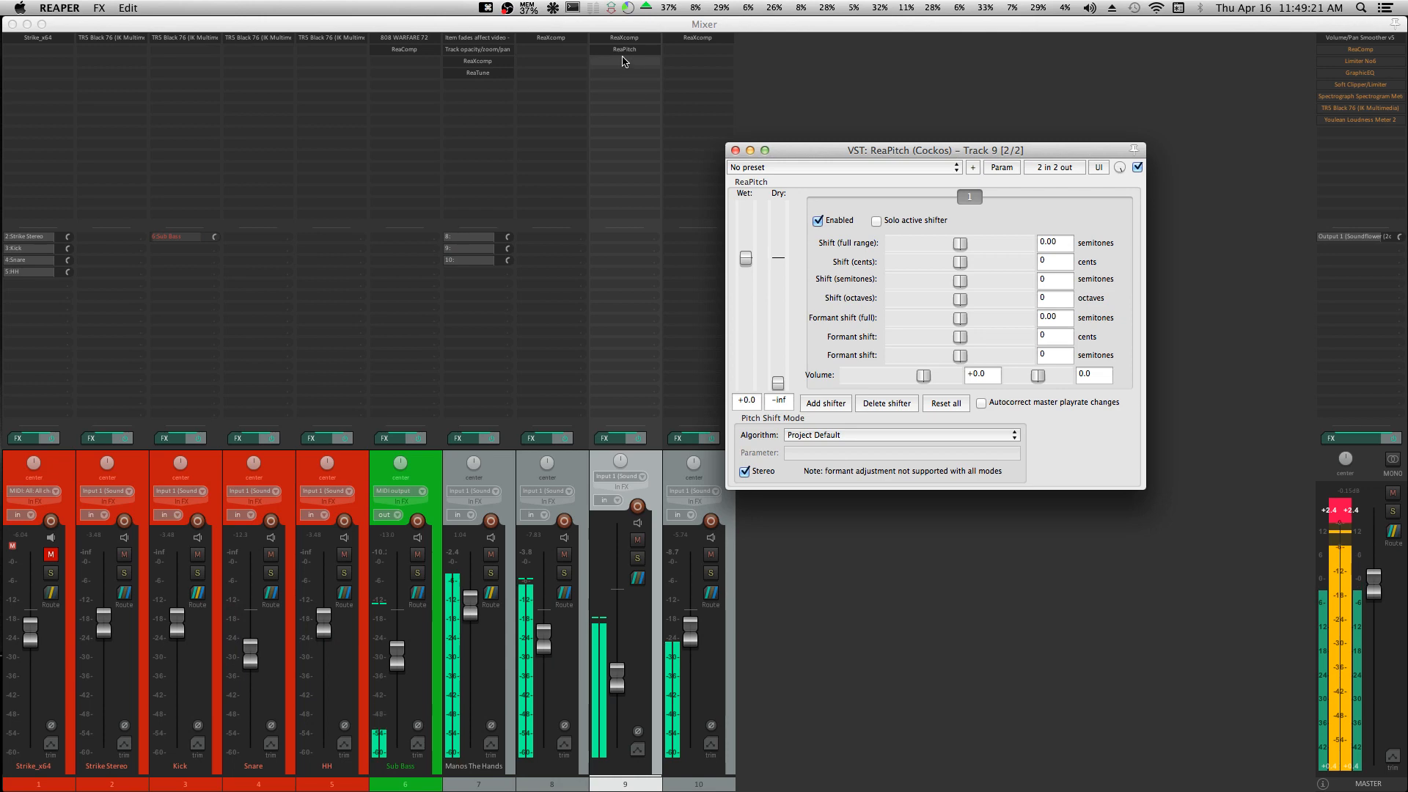
pyautogui.click(625, 49)
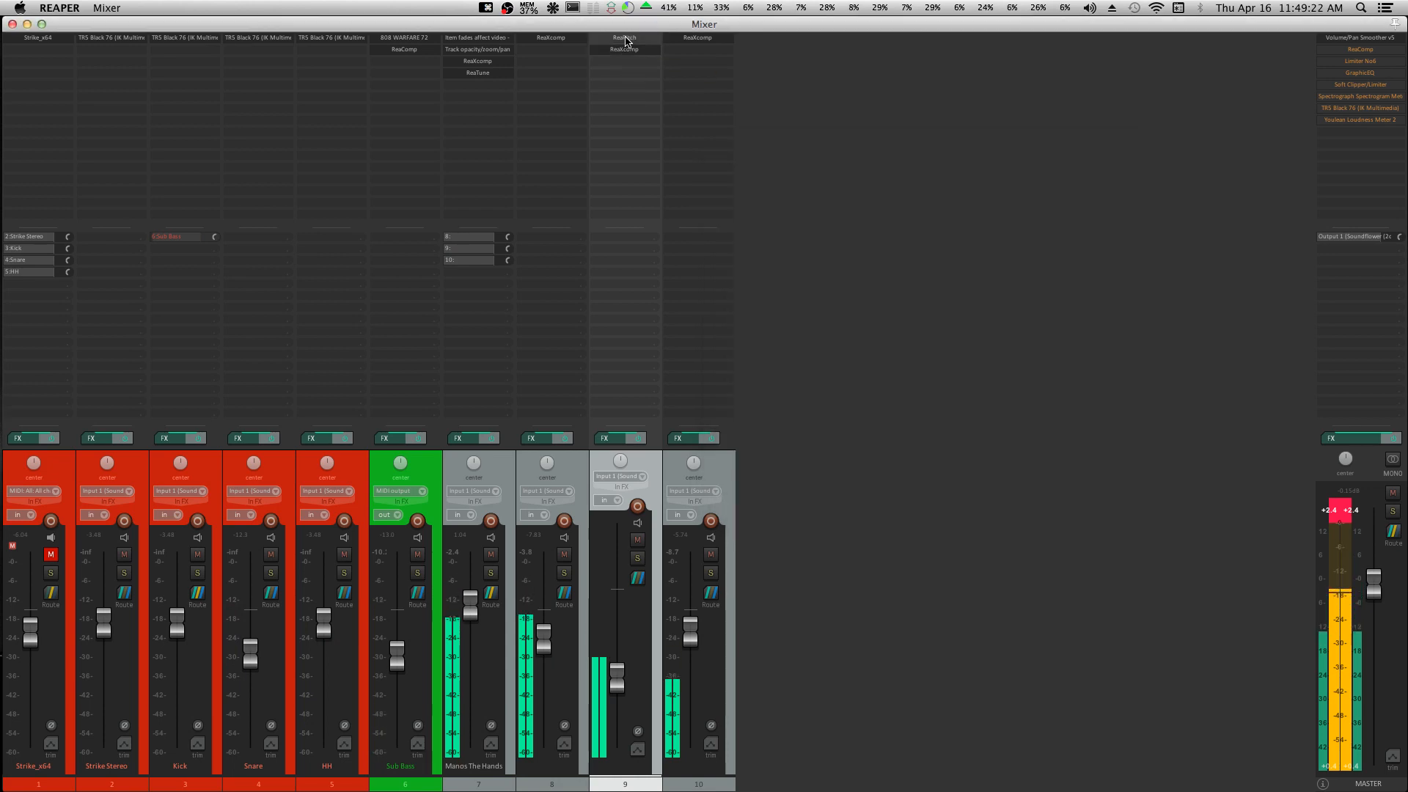
pyautogui.click(626, 38)
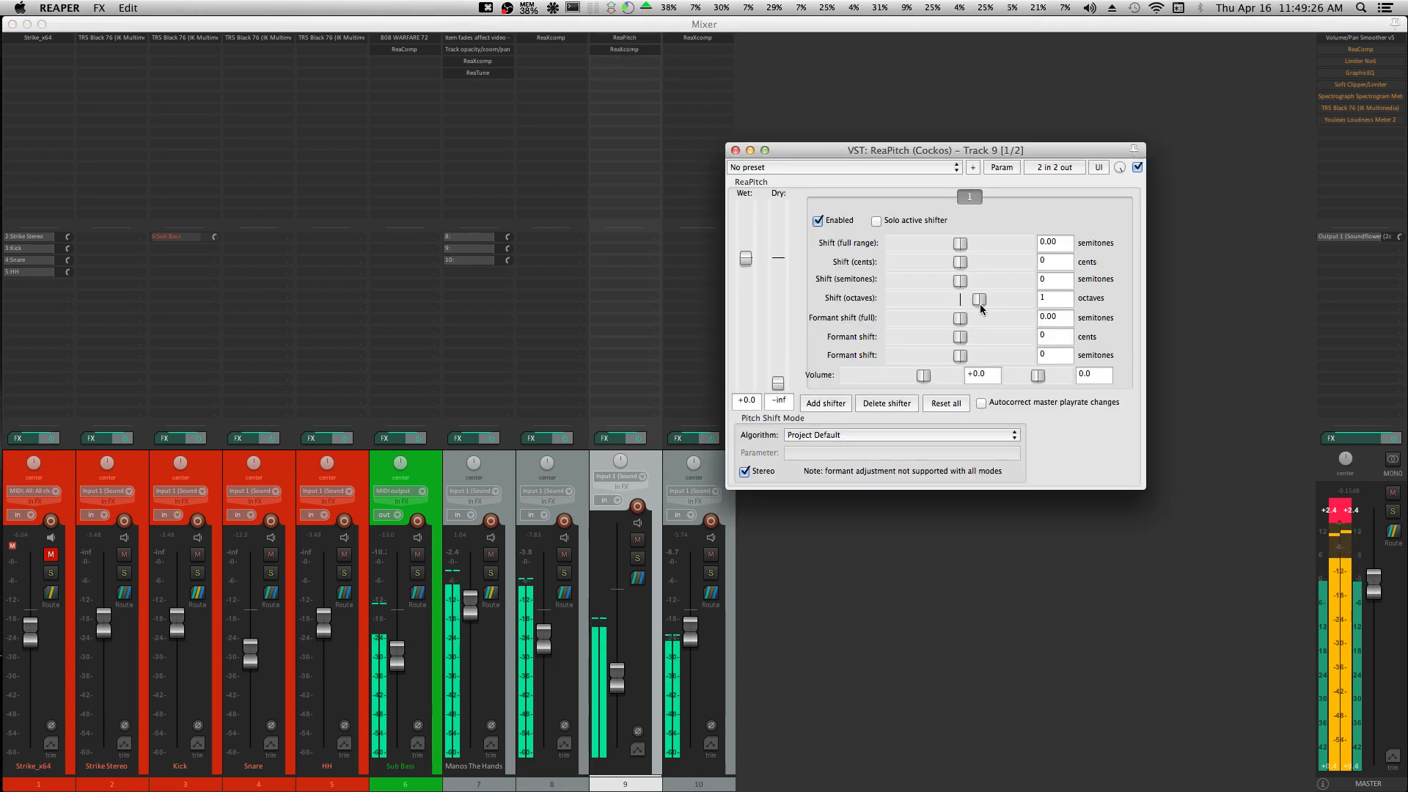
pyautogui.click(735, 150)
pyautogui.moveTo(617, 680)
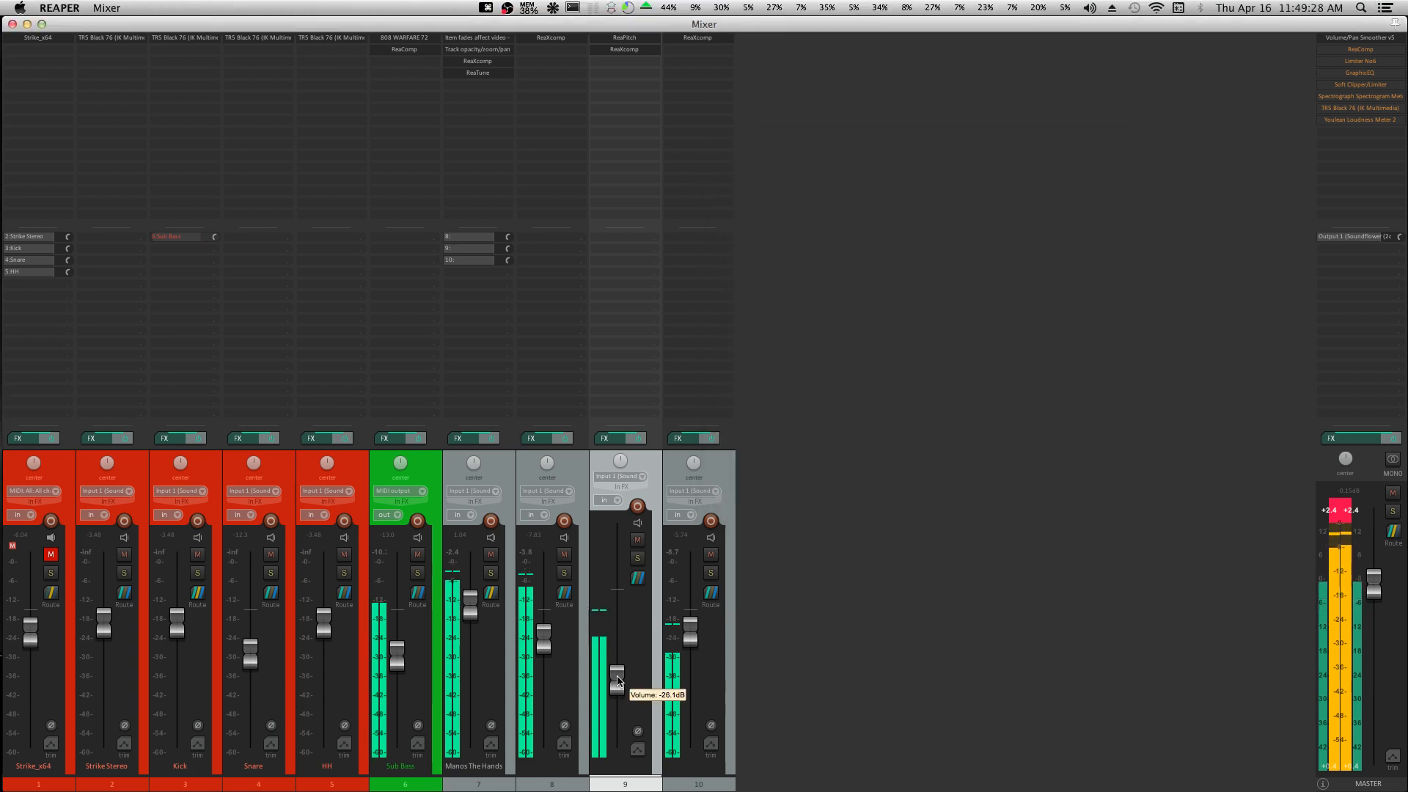
# Add ReaVerb to track 9 with the bad crunch preset and reduce its wet level to about -53 dB.
pyautogui.click(629, 66)
pyautogui.press('super+m')
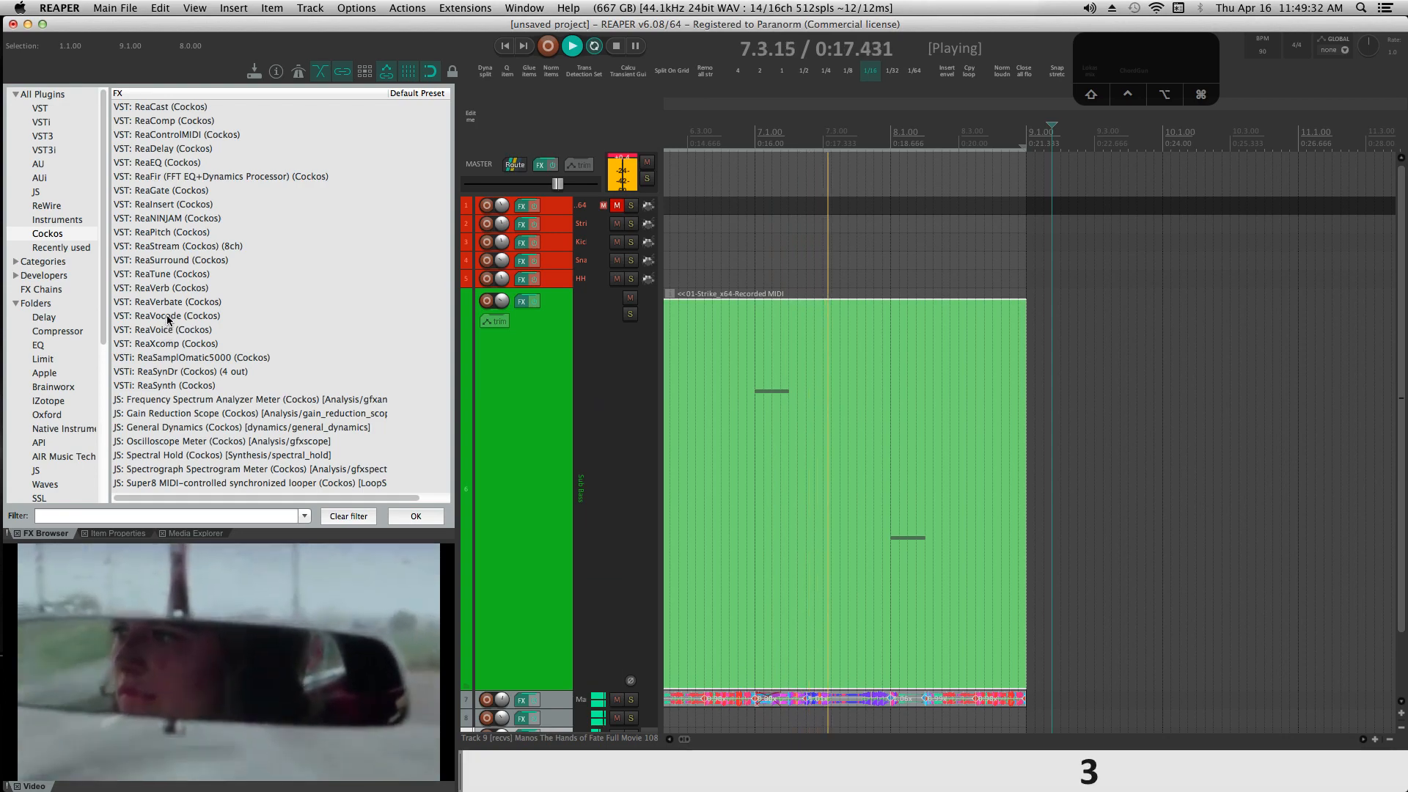
pyautogui.click(171, 302)
pyautogui.doubleClick(173, 289)
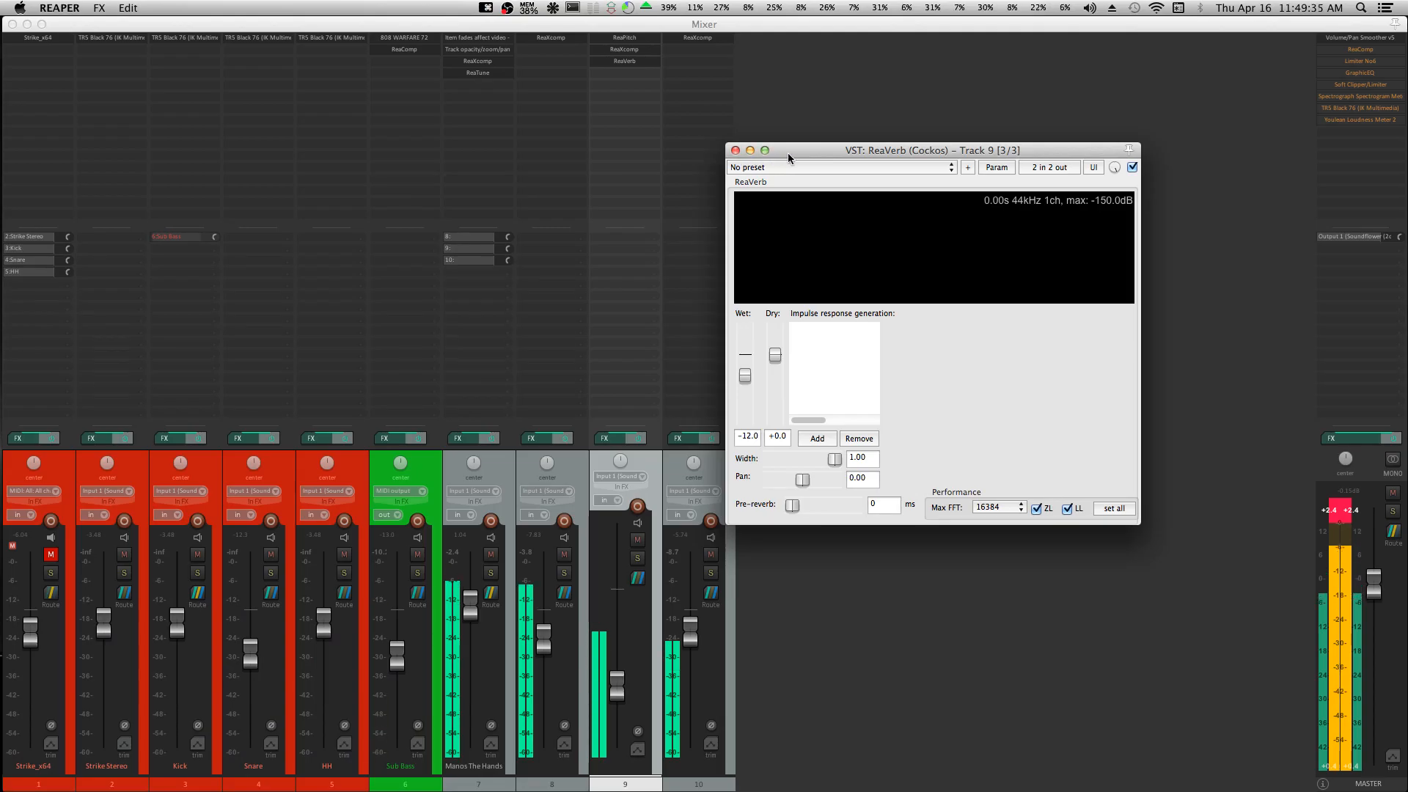
pyautogui.click(790, 167)
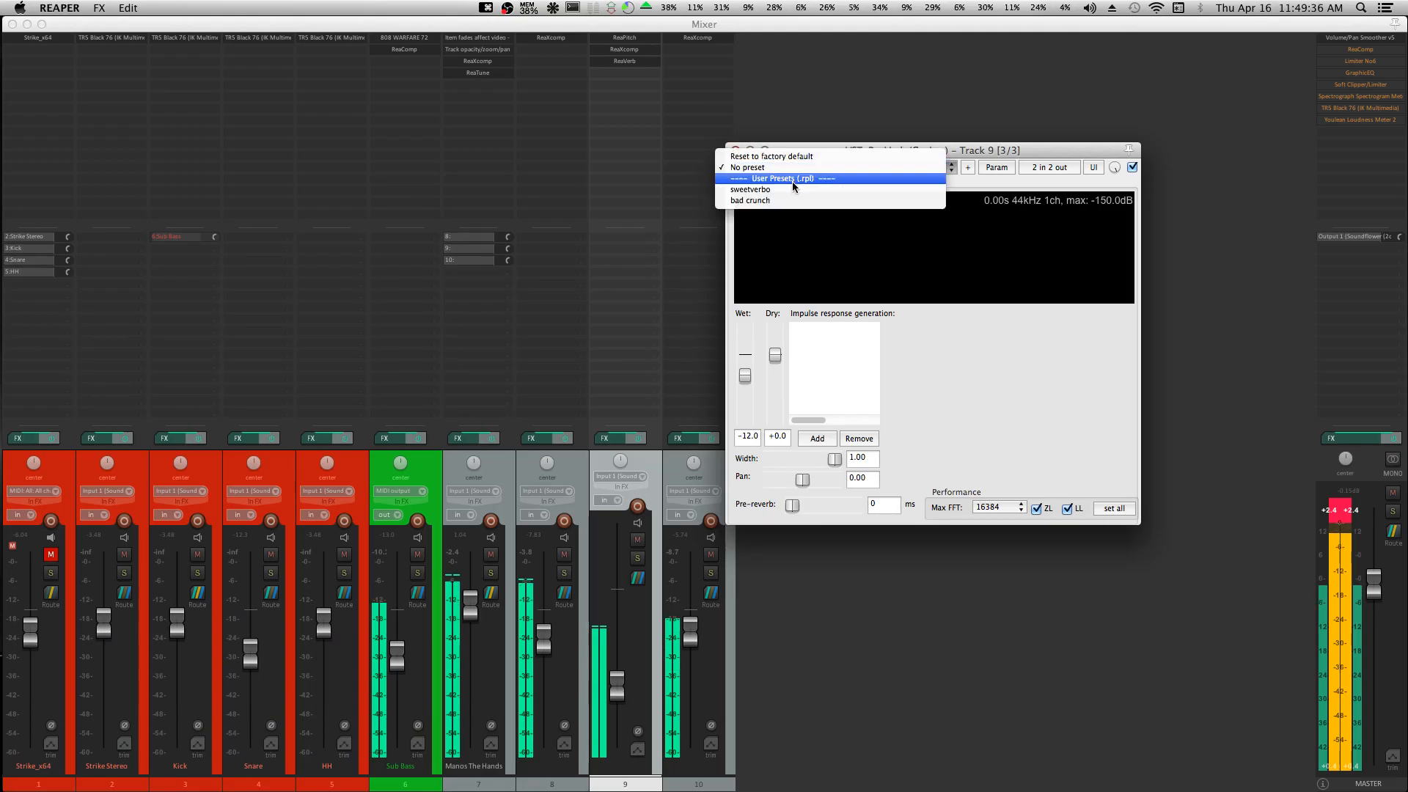
pyautogui.click(794, 197)
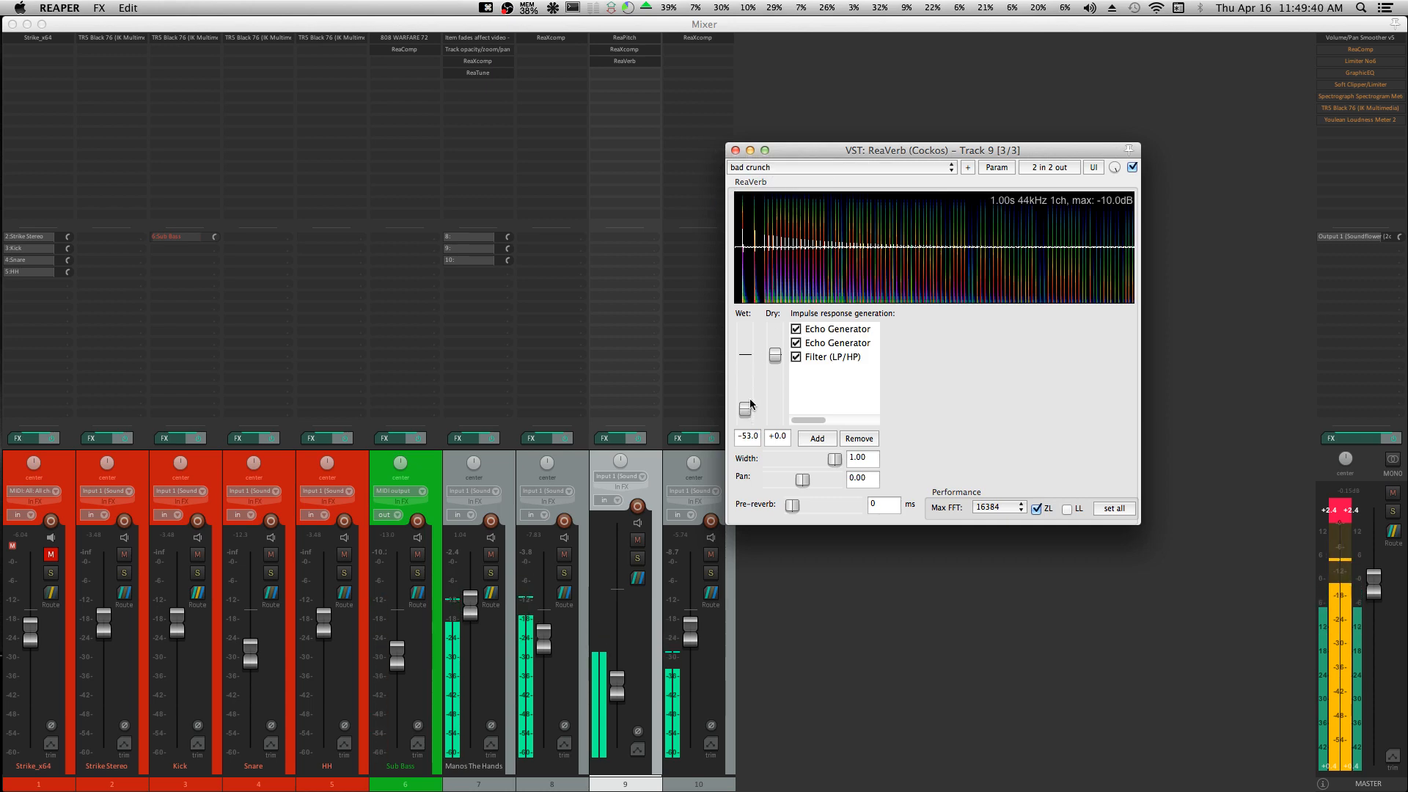
pyautogui.click(736, 150)
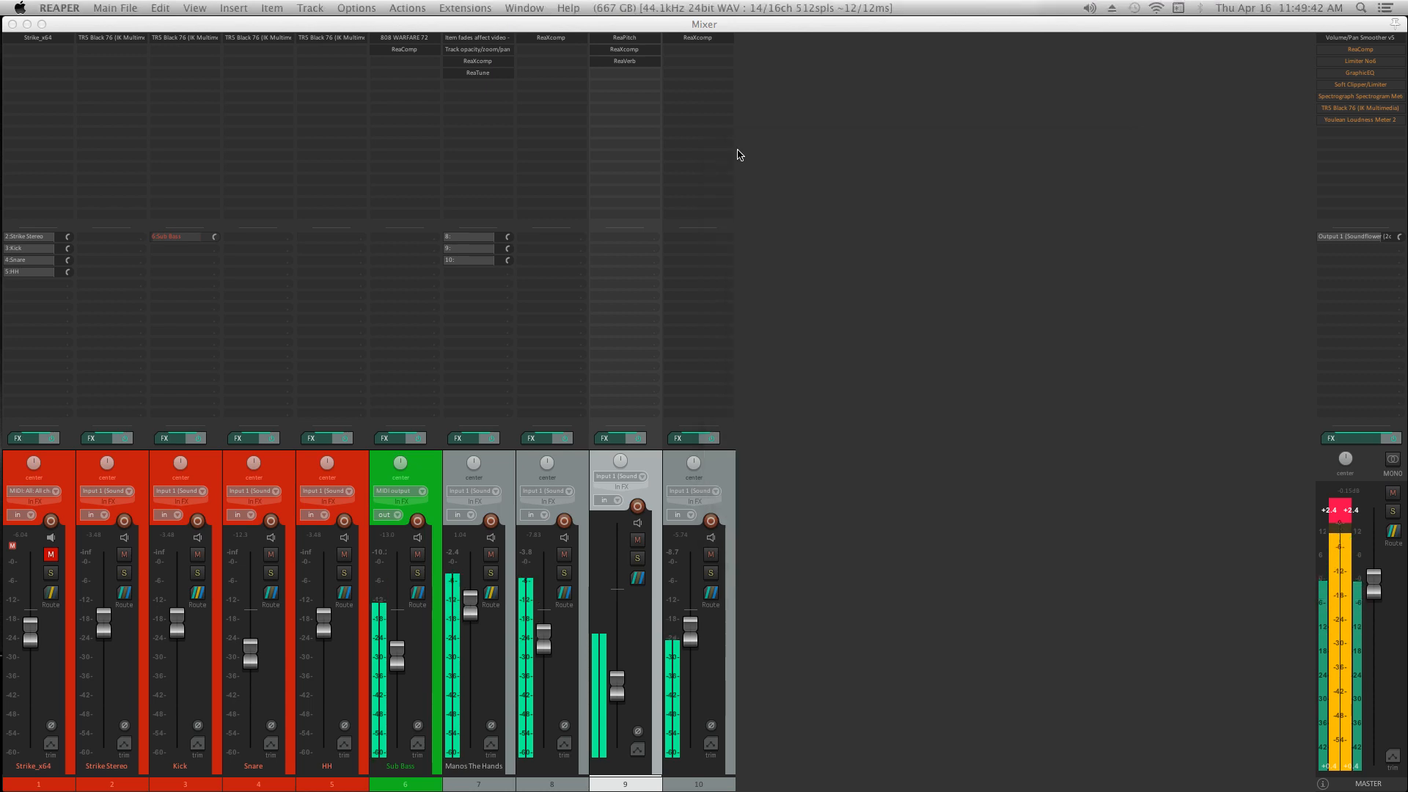
# Move ReaVerb ahead of ReaXcomp on track 9 and rebalance the mixer levels, raising the Sub Bass and lowering the master.
pyautogui.click(635, 63)
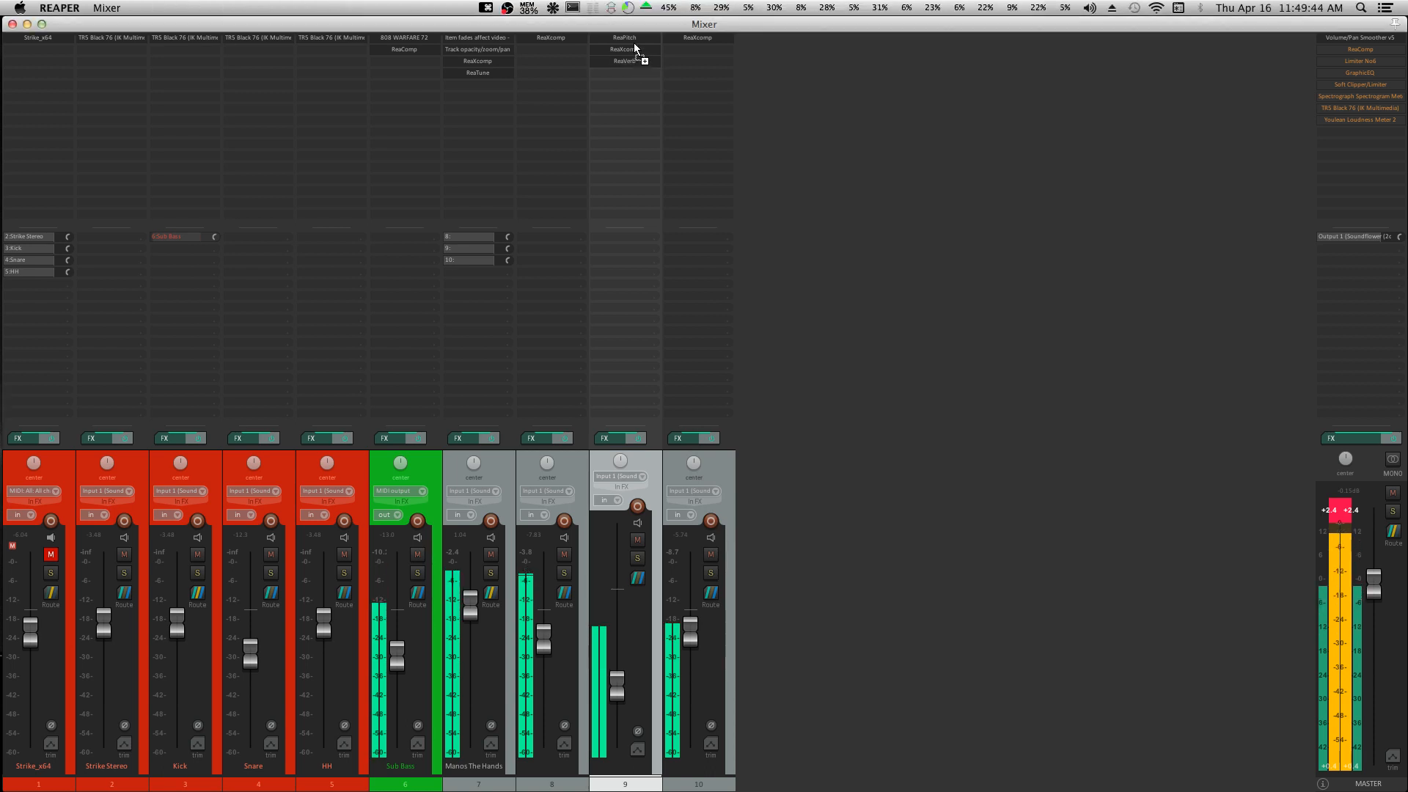
pyautogui.moveTo(634, 46); pyautogui.dragTo(634, 49)
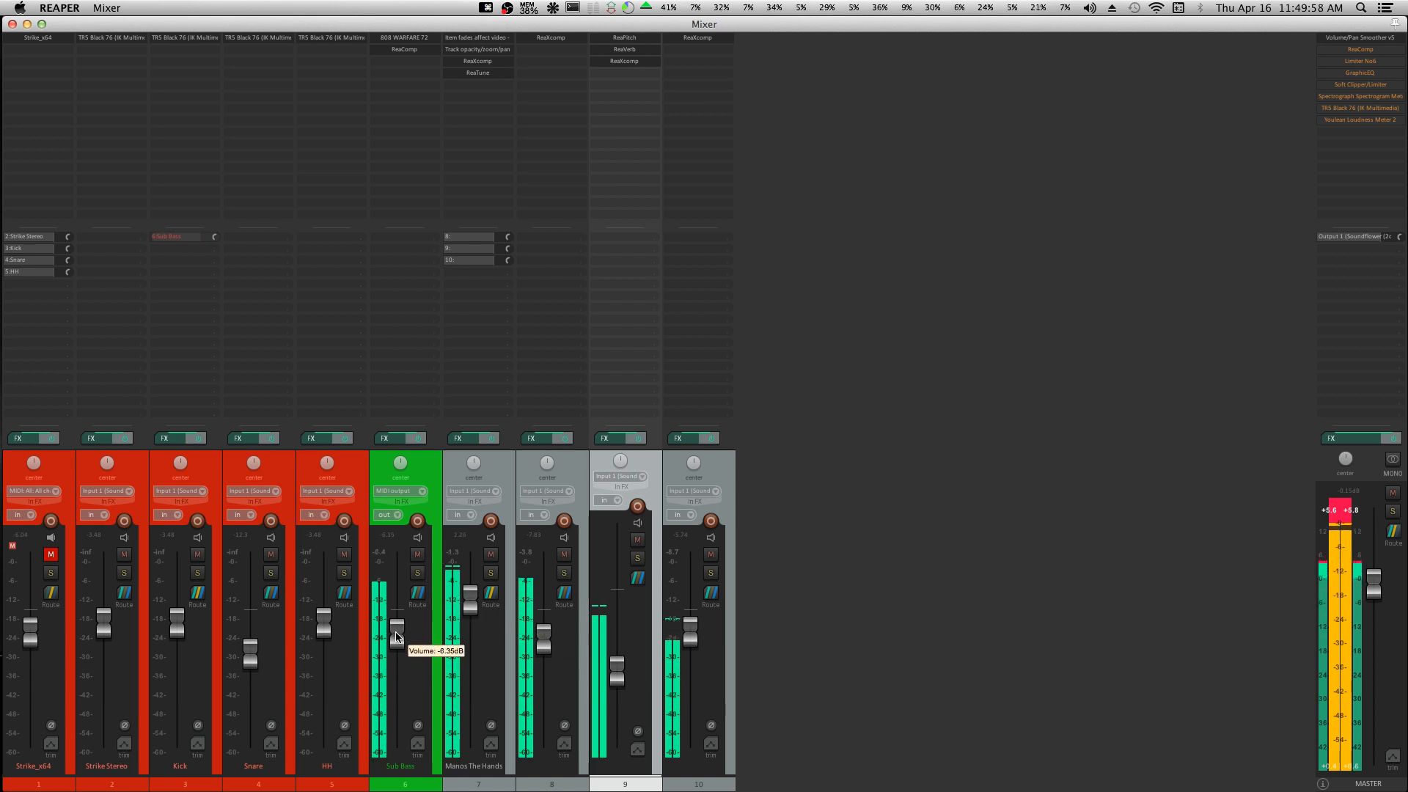
pyautogui.click(1343, 542)
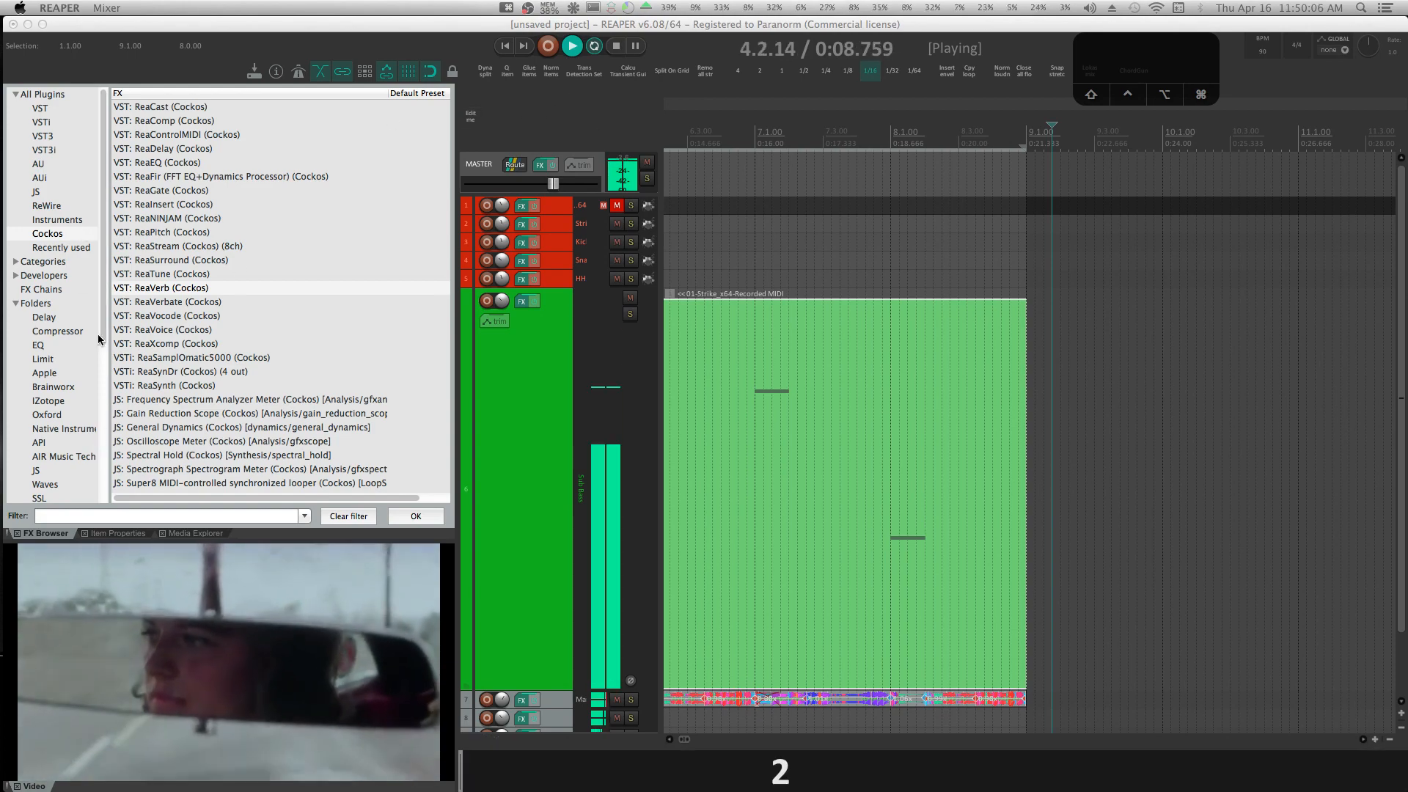
# Browse the media files to drums/BreakBeats and audition Allen Toussaint - Get Out of My Life, Woman.rx2.
pyautogui.click(185, 533)
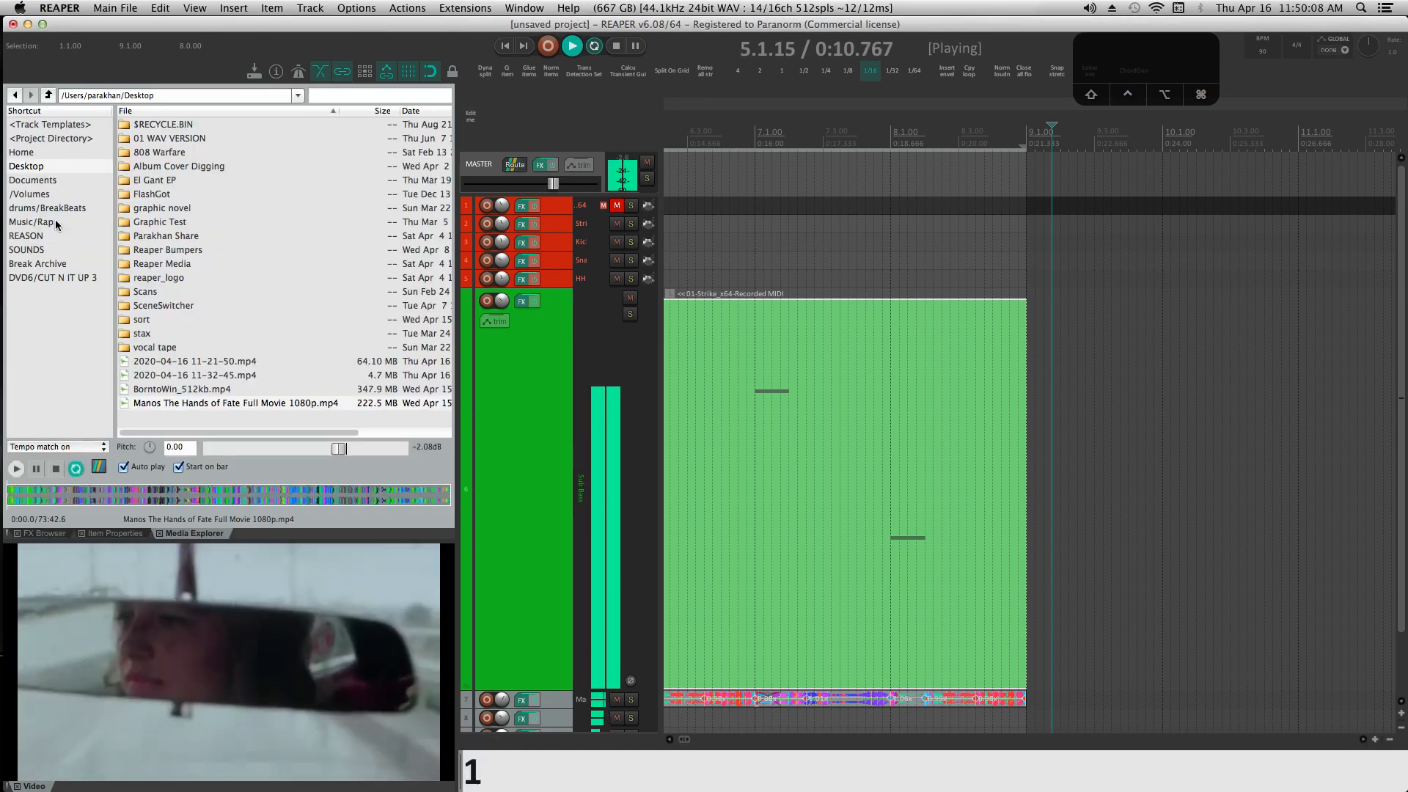
pyautogui.click(57, 222)
pyautogui.click(52, 209)
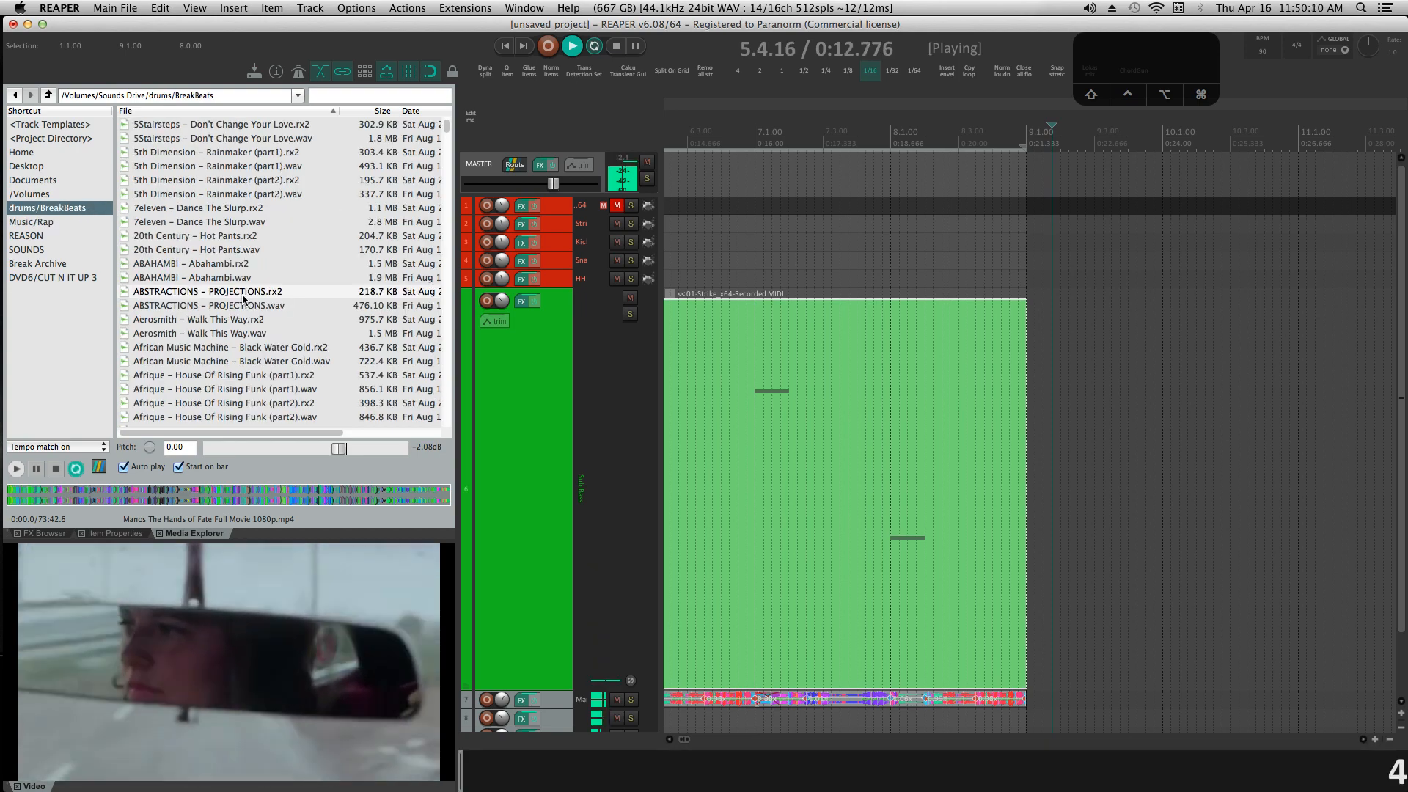
pyautogui.scroll(-5, 246, 300)
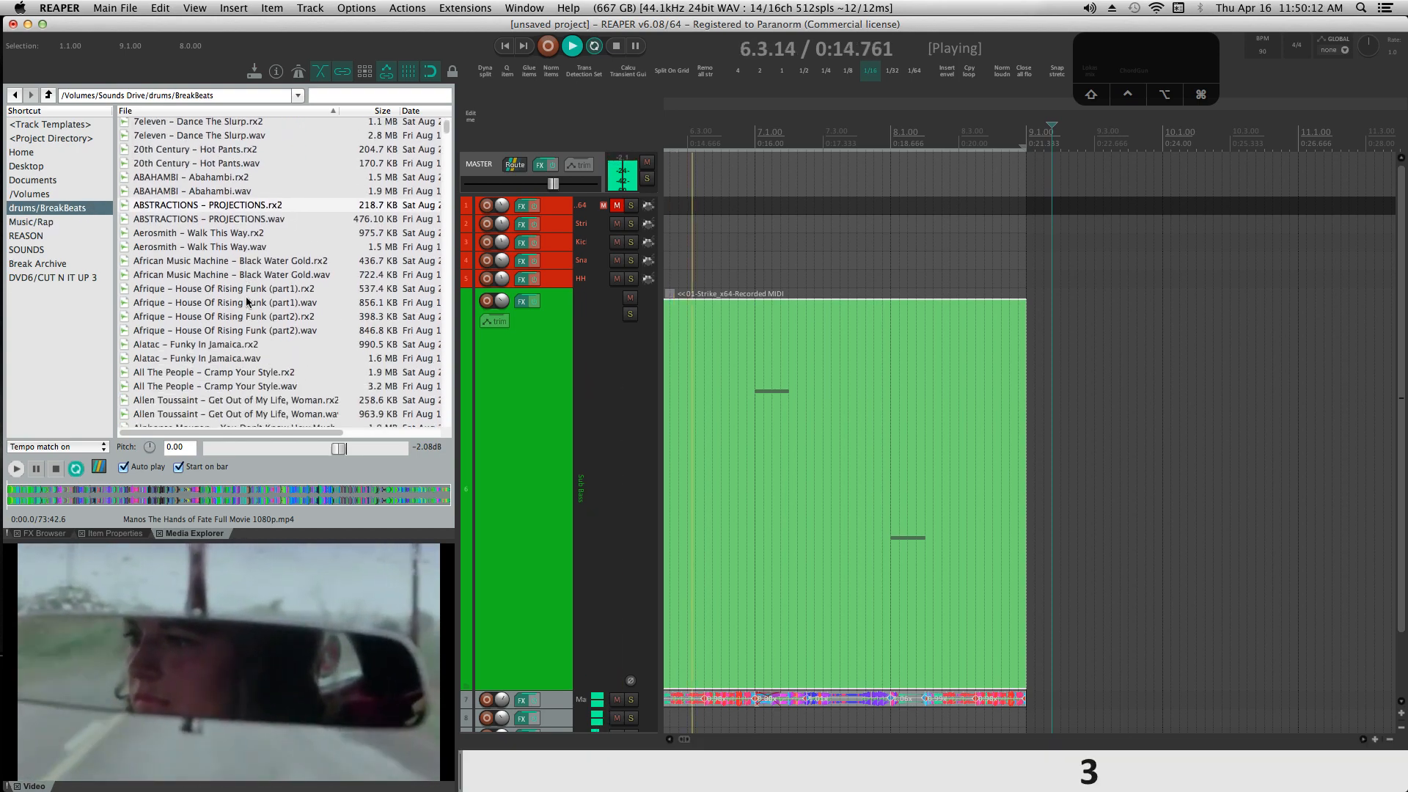
pyautogui.scroll(-1, 247, 301)
pyautogui.click(258, 371)
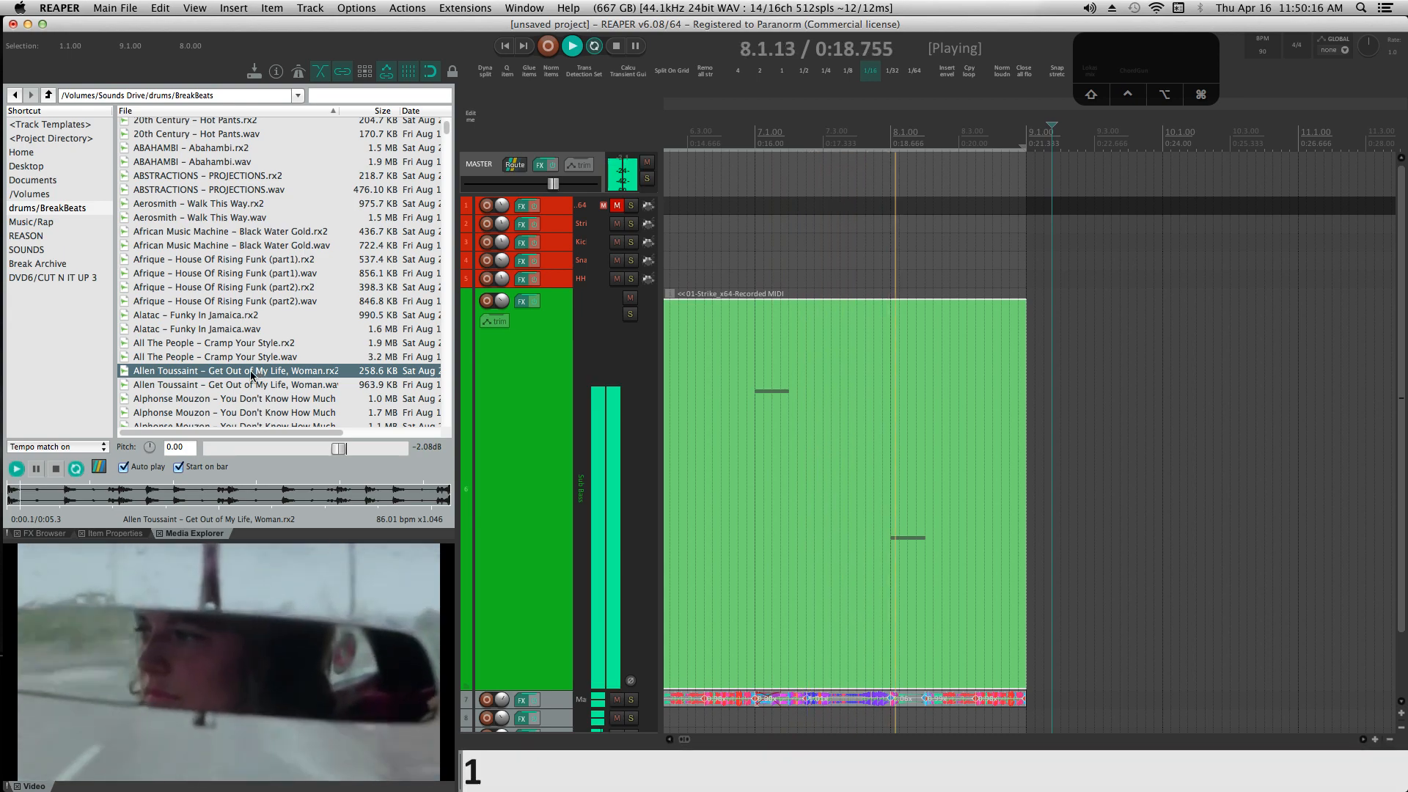
pyautogui.click(57, 469)
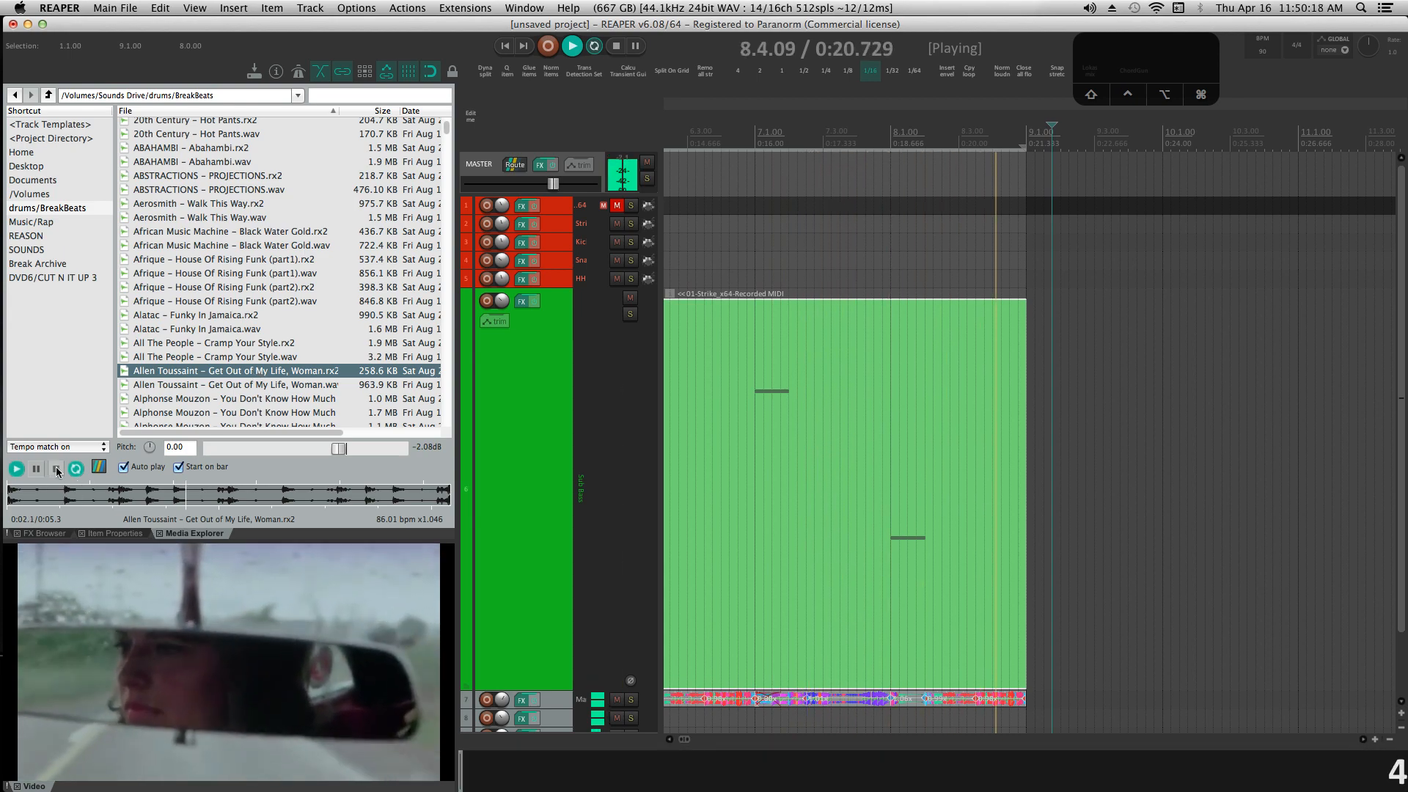
# Import the Allen Toussaint break onto a new track below the others as a single loopable media item that adjusts to project tempo.
pyautogui.scroll(-3, 577, 410)
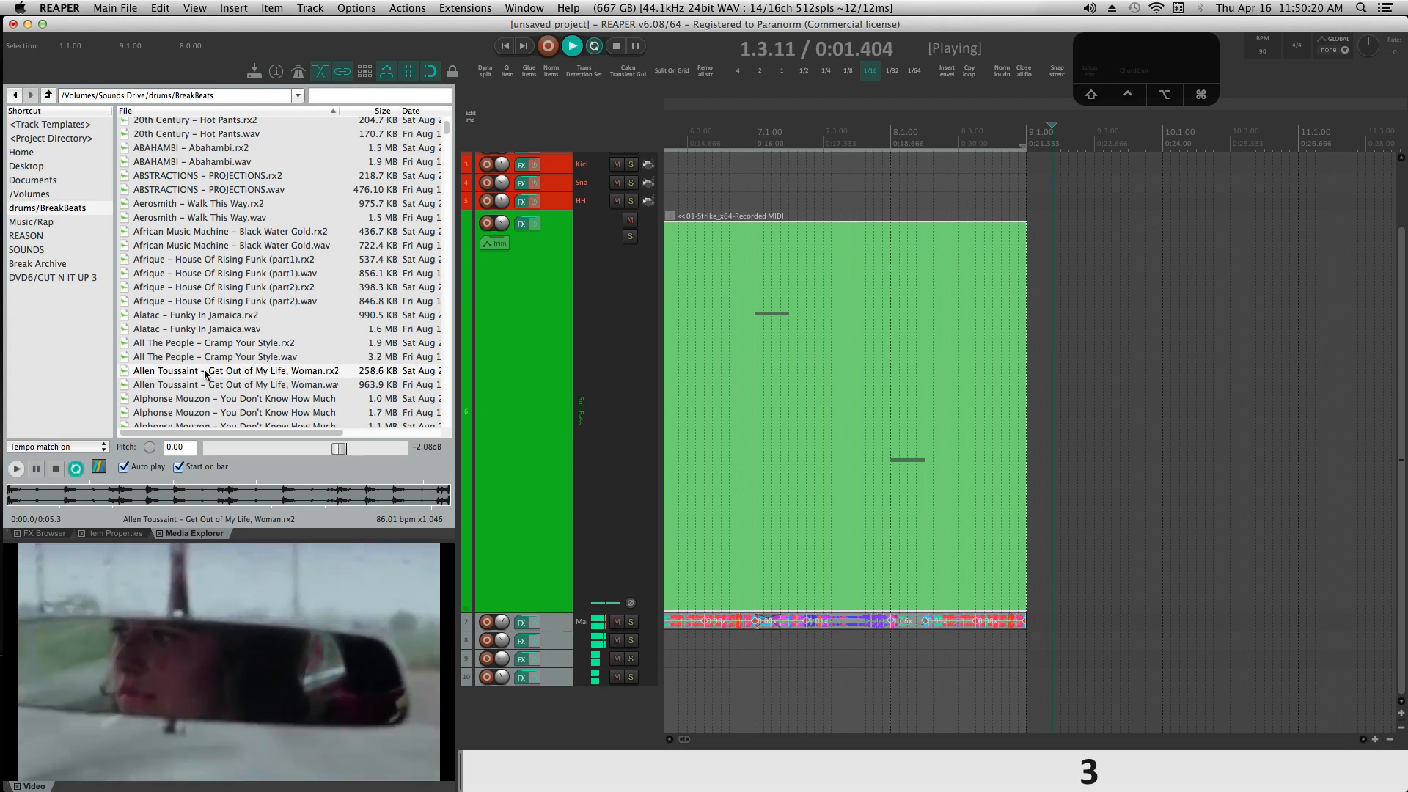
pyautogui.doubleClick(231, 376)
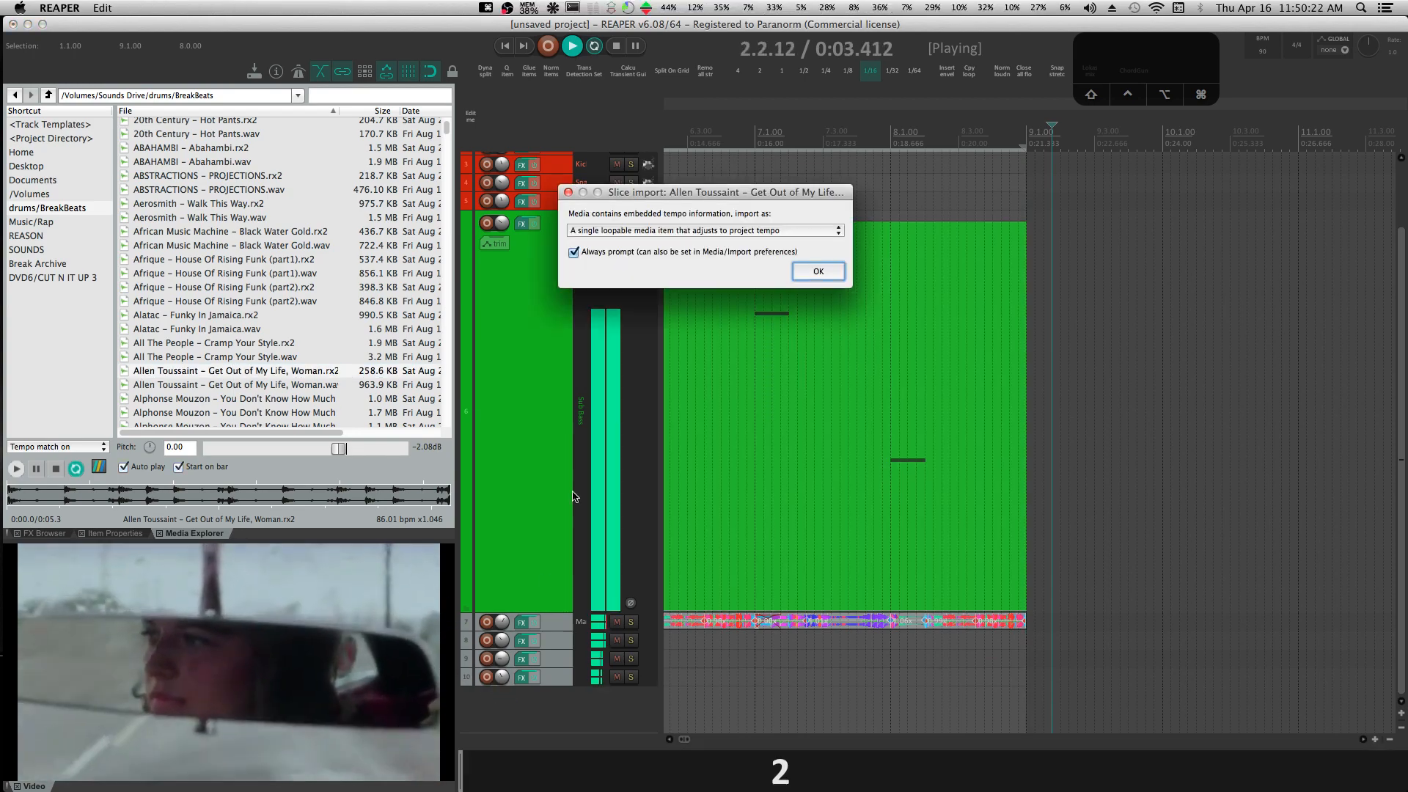
pyautogui.click(793, 276)
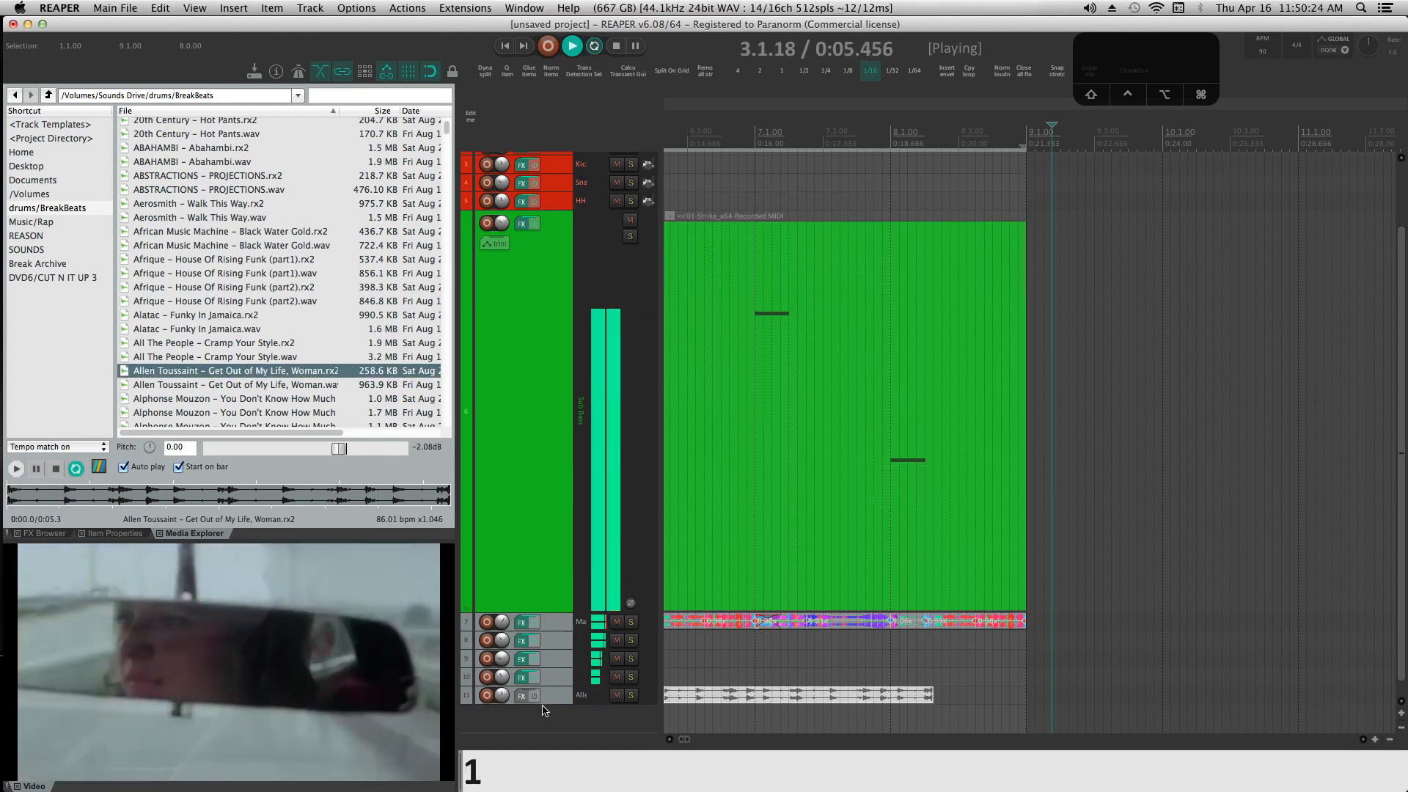
# Collapse the other tracks to minimum height, enlarge the Allen Toussaint break track, and lower its volume.
pyautogui.click(542, 547)
pyautogui.press('`')
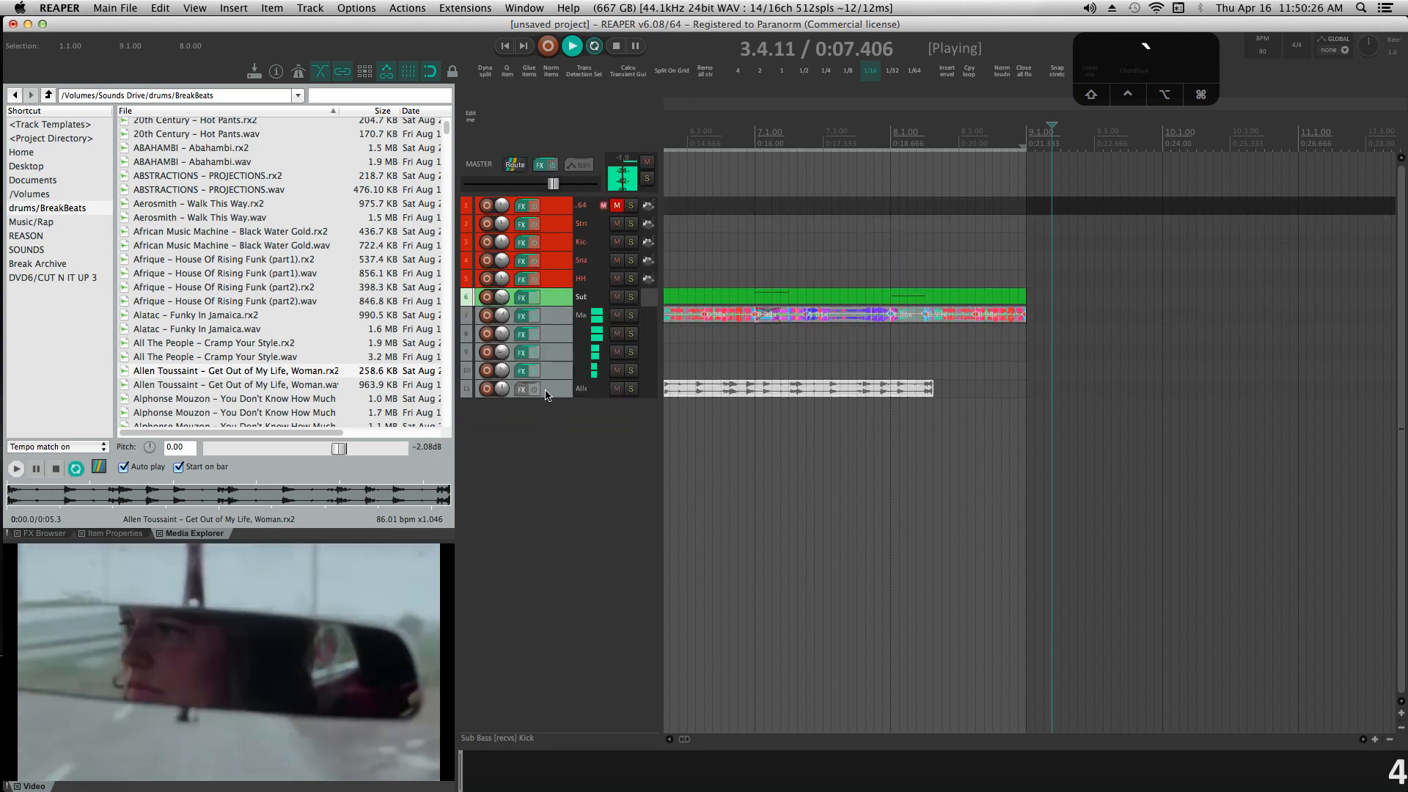
pyautogui.moveTo(546, 398); pyautogui.dragTo(551, 722)
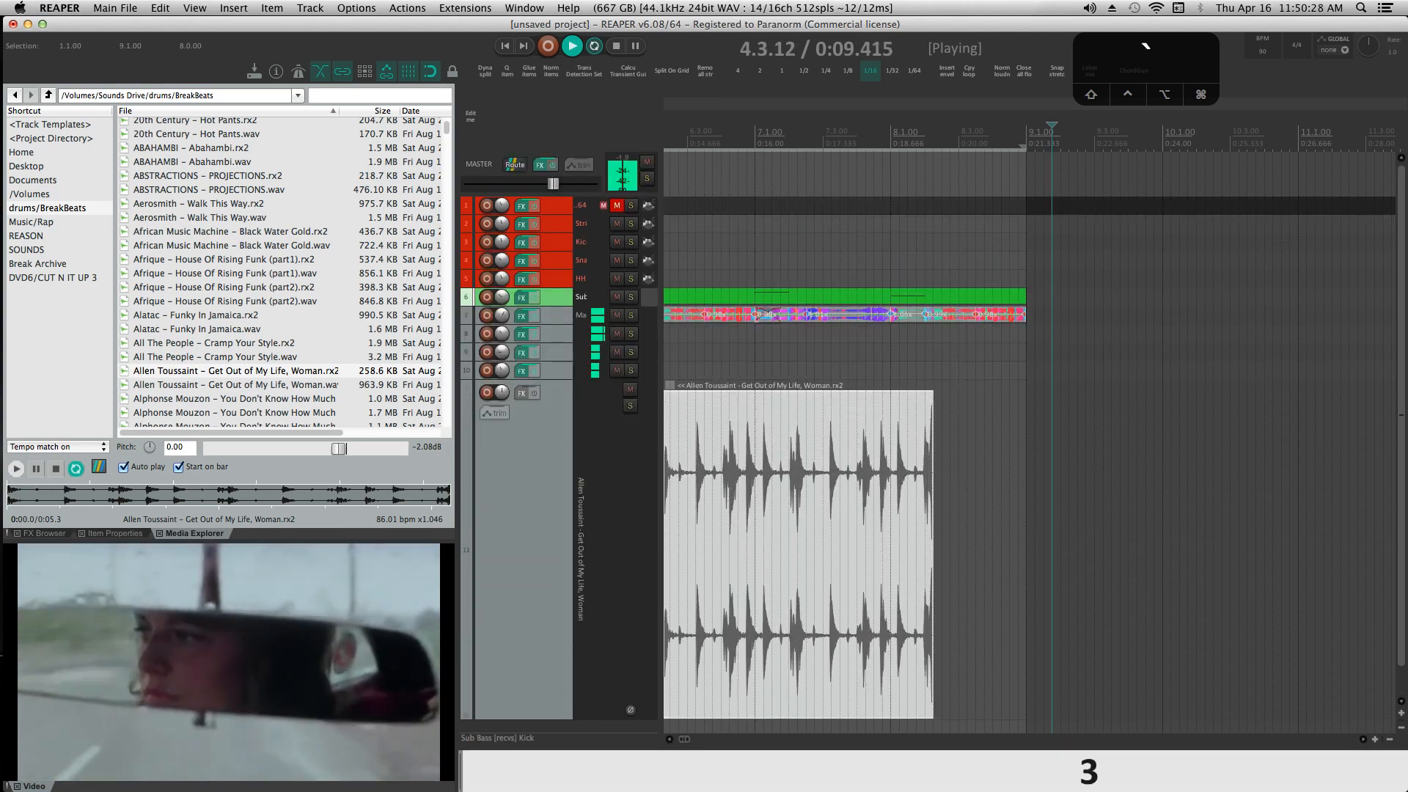
pyautogui.press('super+m')
pyautogui.moveTo(770, 623); pyautogui.dragTo(765, 643)
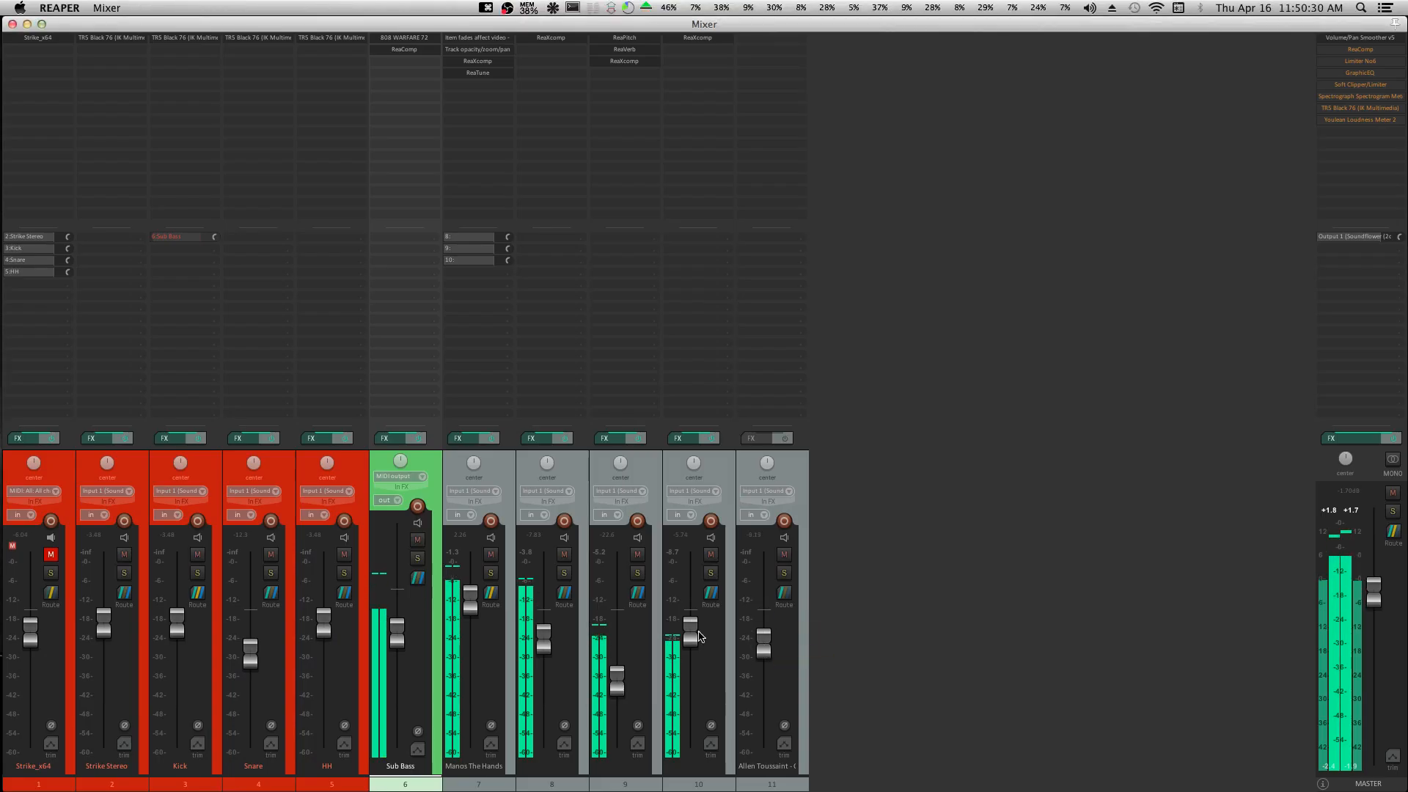
pyautogui.press('super+m')
# Set the time selection to the length of the Allen Toussaint break item, from bar 1 to bar 3.
pyautogui.click(826, 526)
pyautogui.scroll(-5, 961, 528)
pyautogui.moveTo(961, 528); pyautogui.dragTo(607, 527)
pyautogui.doubleClick(700, 525)
pyautogui.scroll(5, 701, 526)
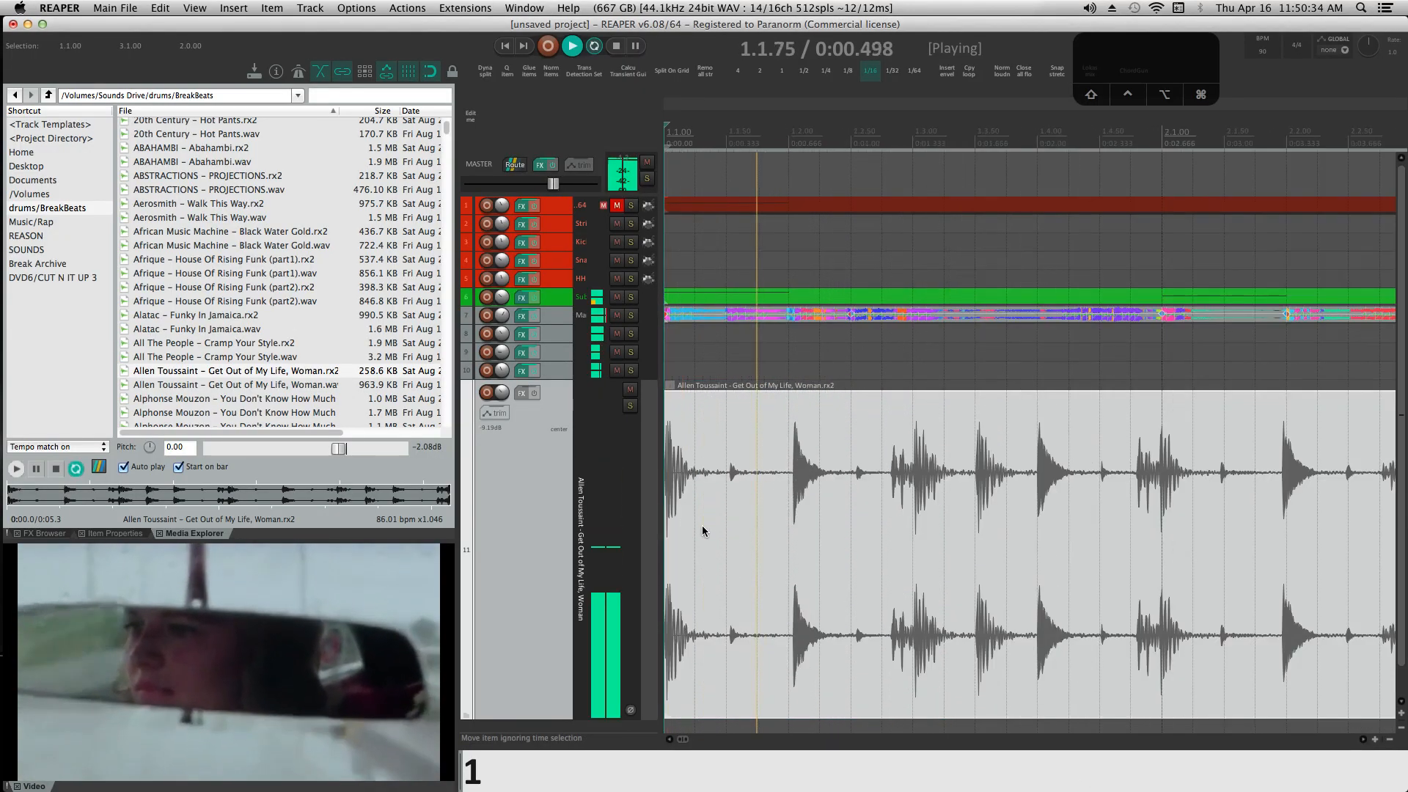
pyautogui.scroll(5, 701, 525)
pyautogui.scroll(-10, 744, 521)
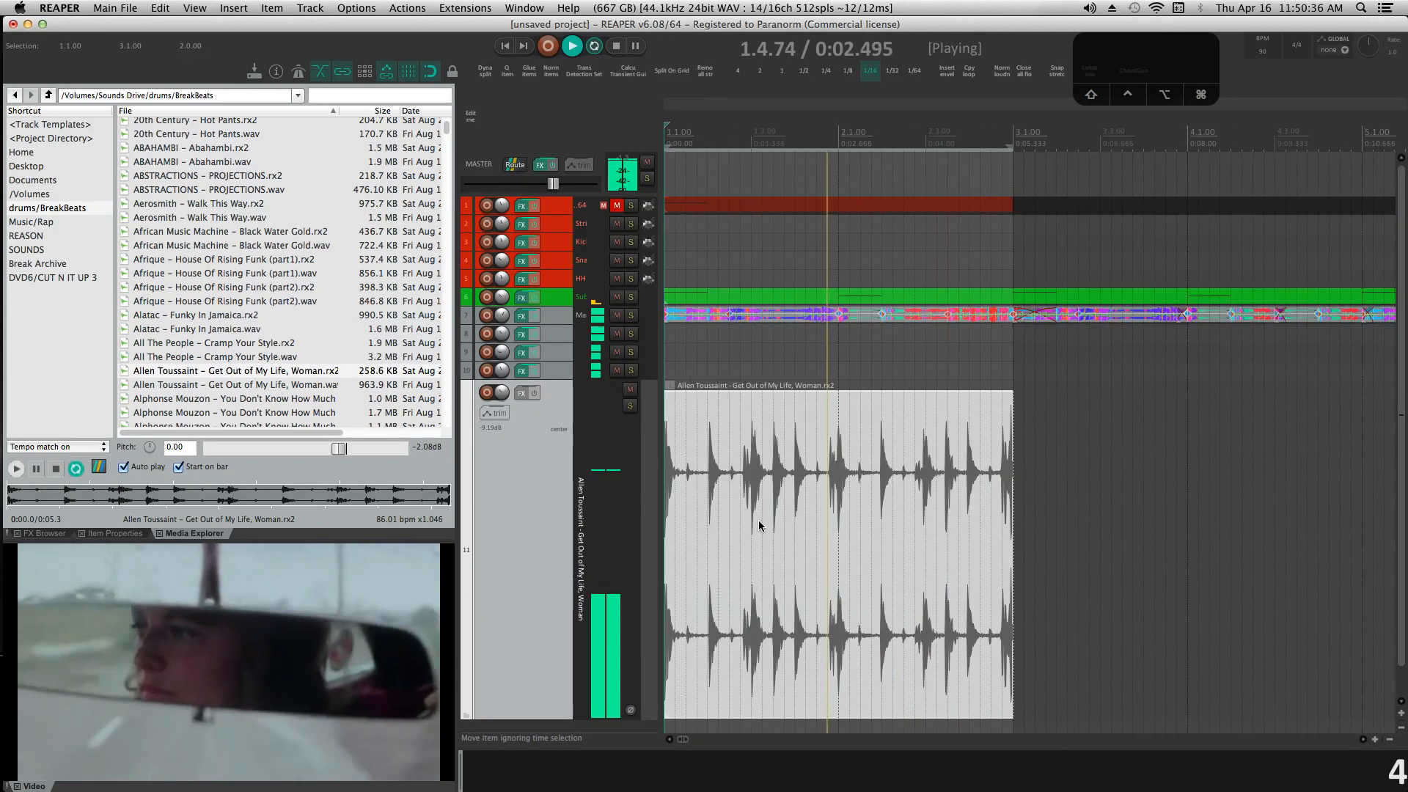
# Set the transient detection threshold to -17.3 dB, calculate the break's transient guides, and align the hit at 1.2.00 to the grid.
pyautogui.click(764, 521)
pyautogui.press('space')
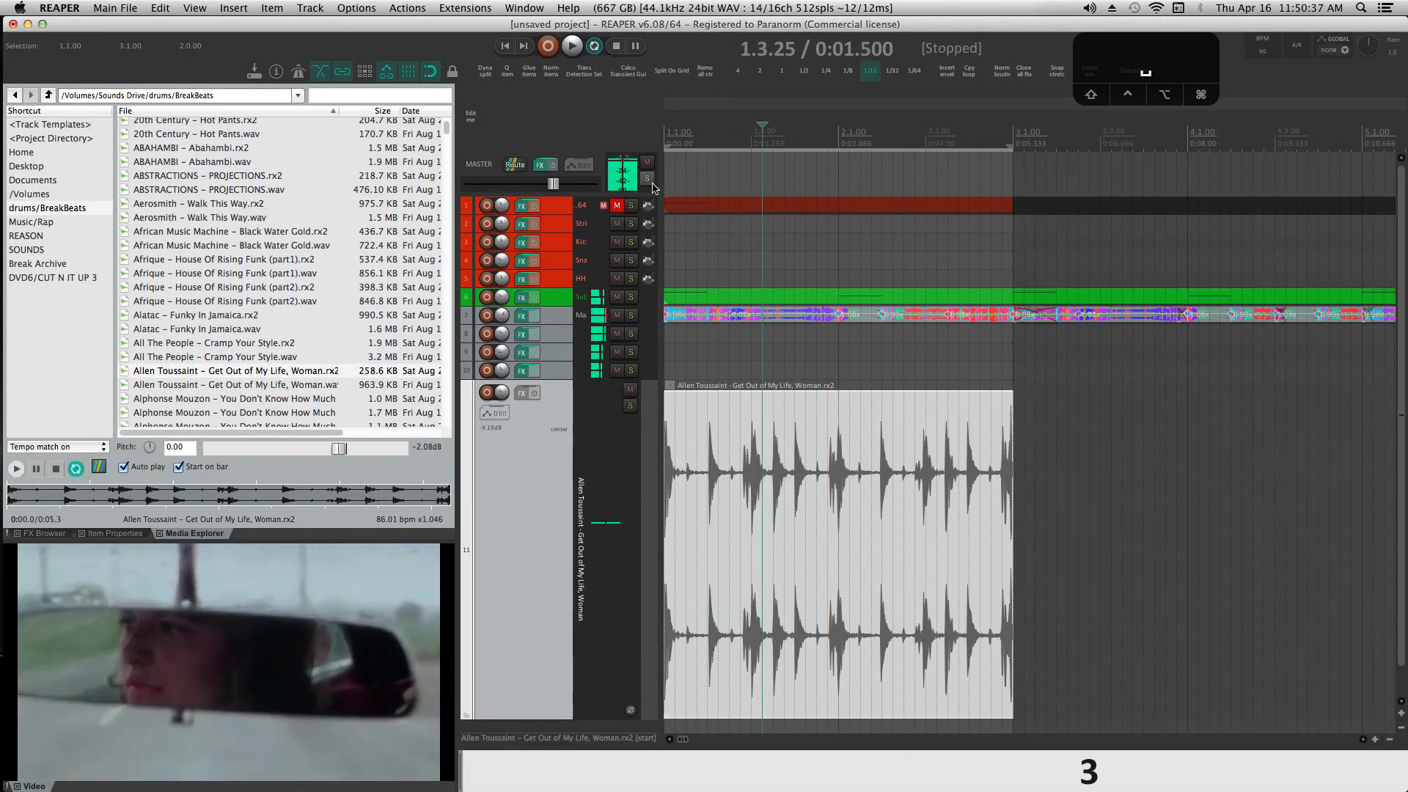
pyautogui.click(585, 74)
pyautogui.moveTo(898, 112); pyautogui.dragTo(879, 115)
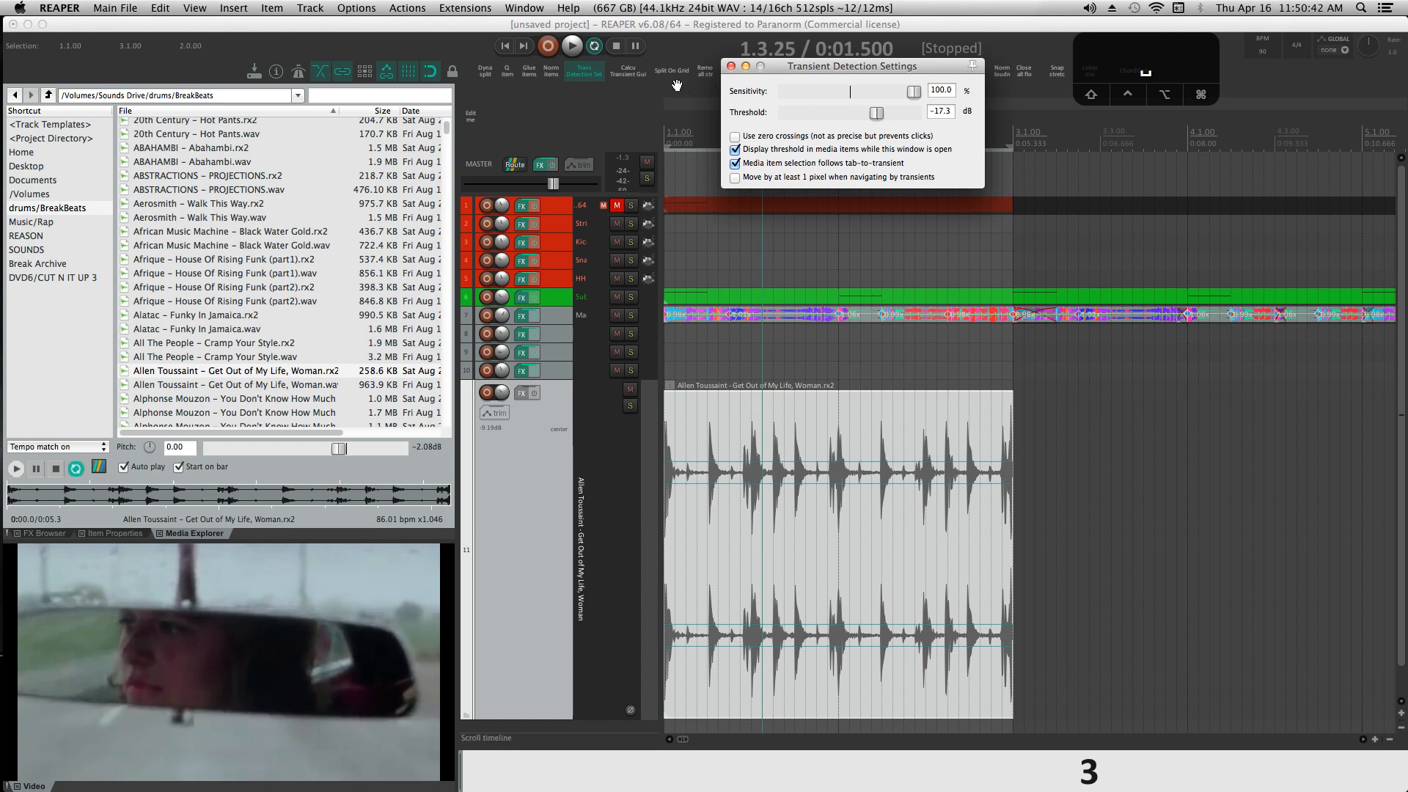
pyautogui.click(628, 72)
pyautogui.scroll(6, 710, 501)
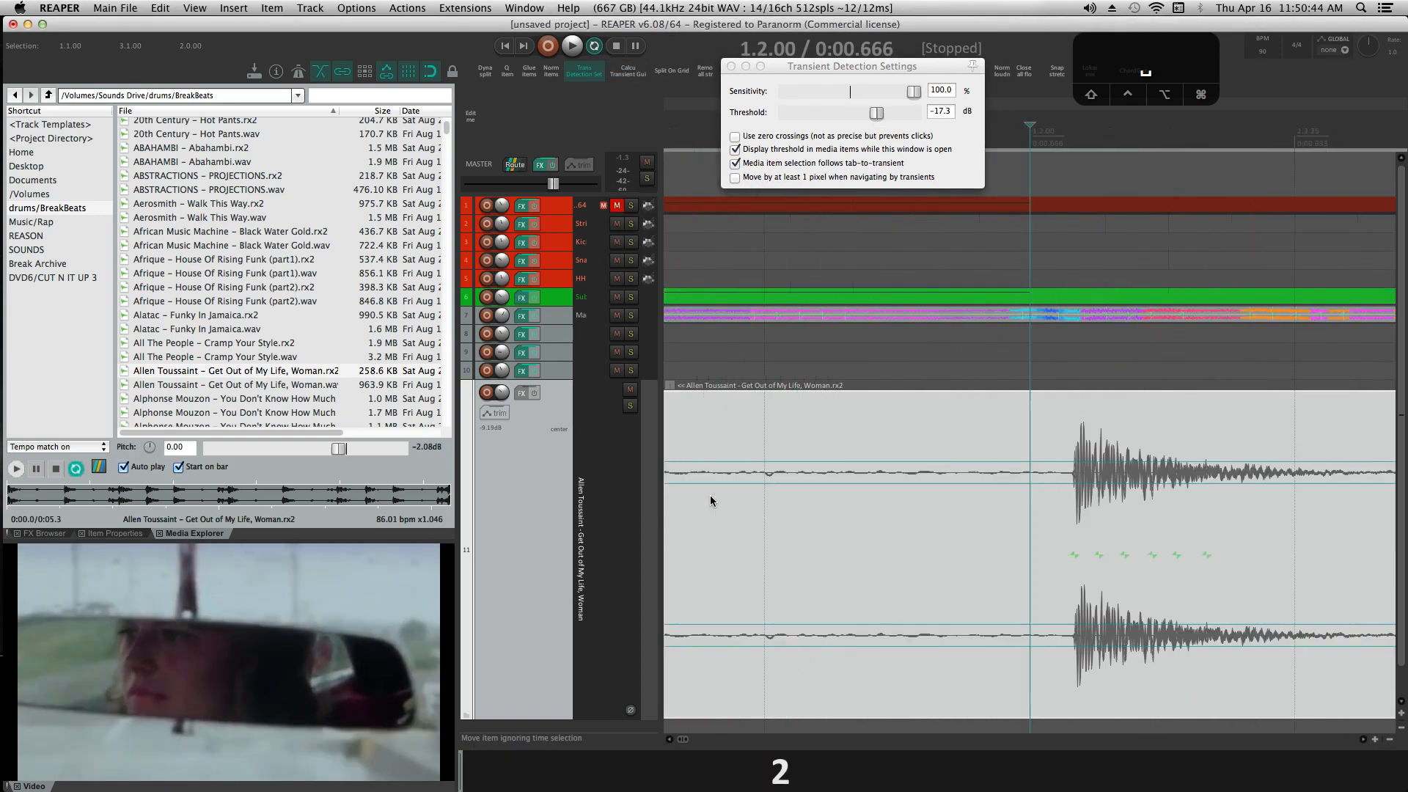
pyautogui.scroll(-6, 1066, 559)
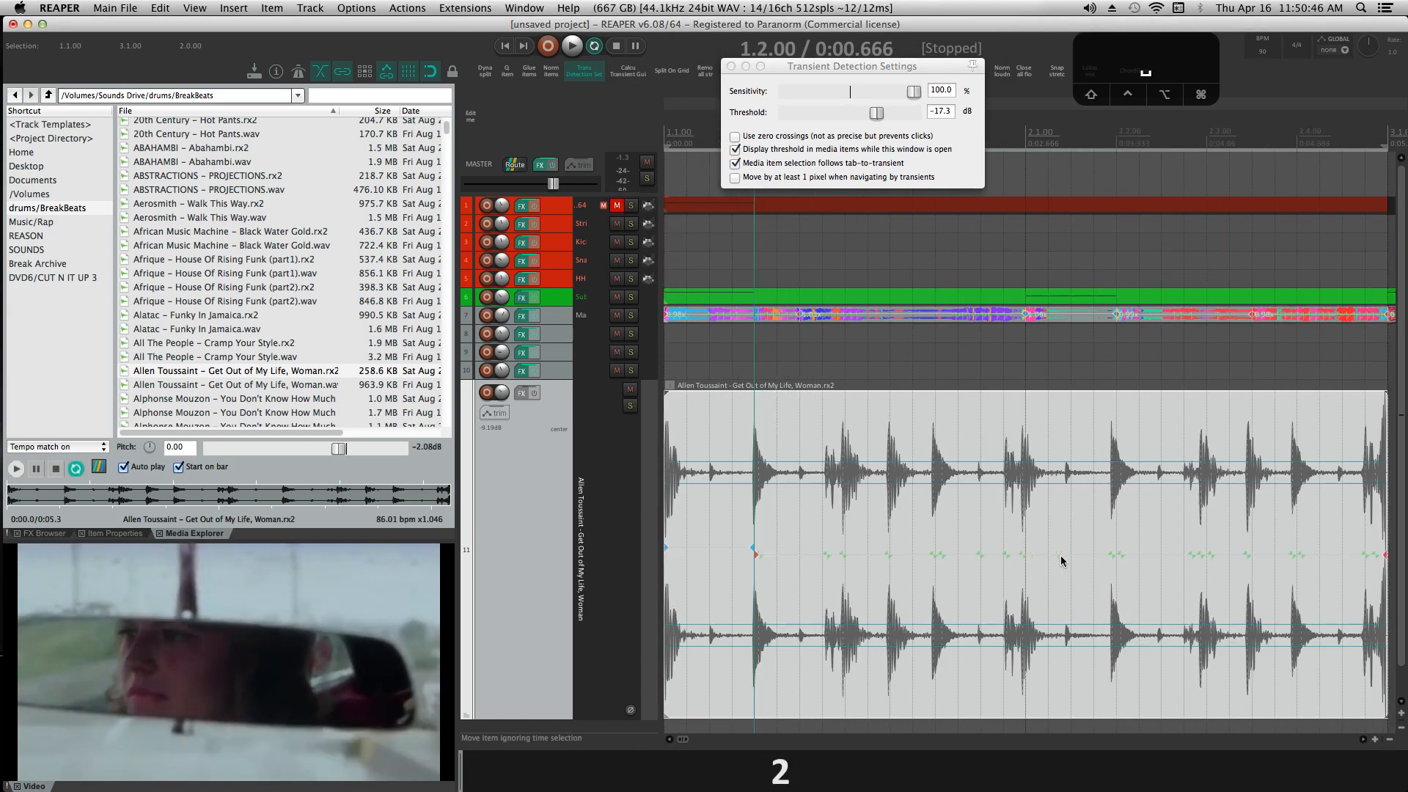
pyautogui.click(730, 66)
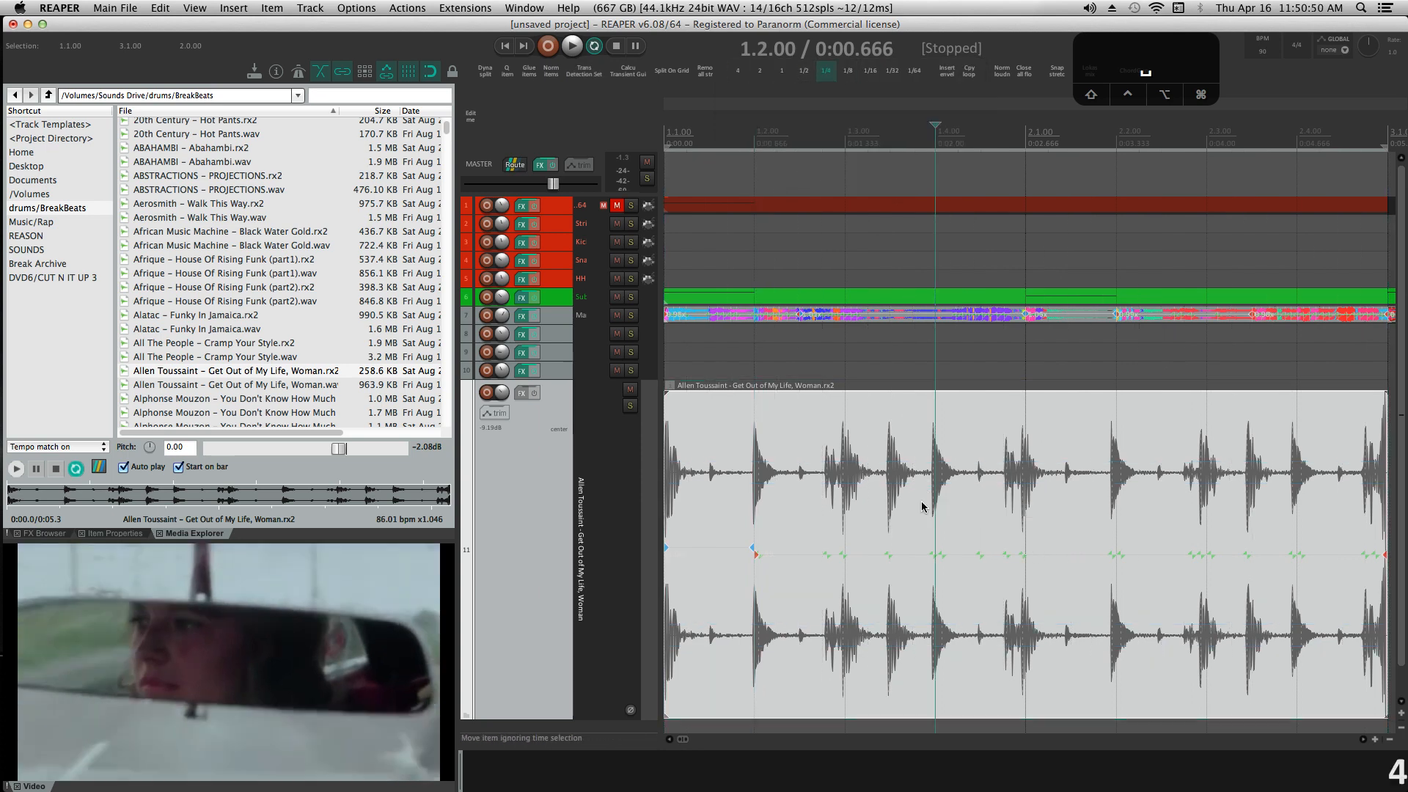
# Align the break's hits at 1.4.00, 1.3.00 and 2.1.00 to the grid with stretch markers.
pyautogui.click(933, 519)
pyautogui.scroll(6, 933, 519)
pyautogui.scroll(-6, 1022, 553)
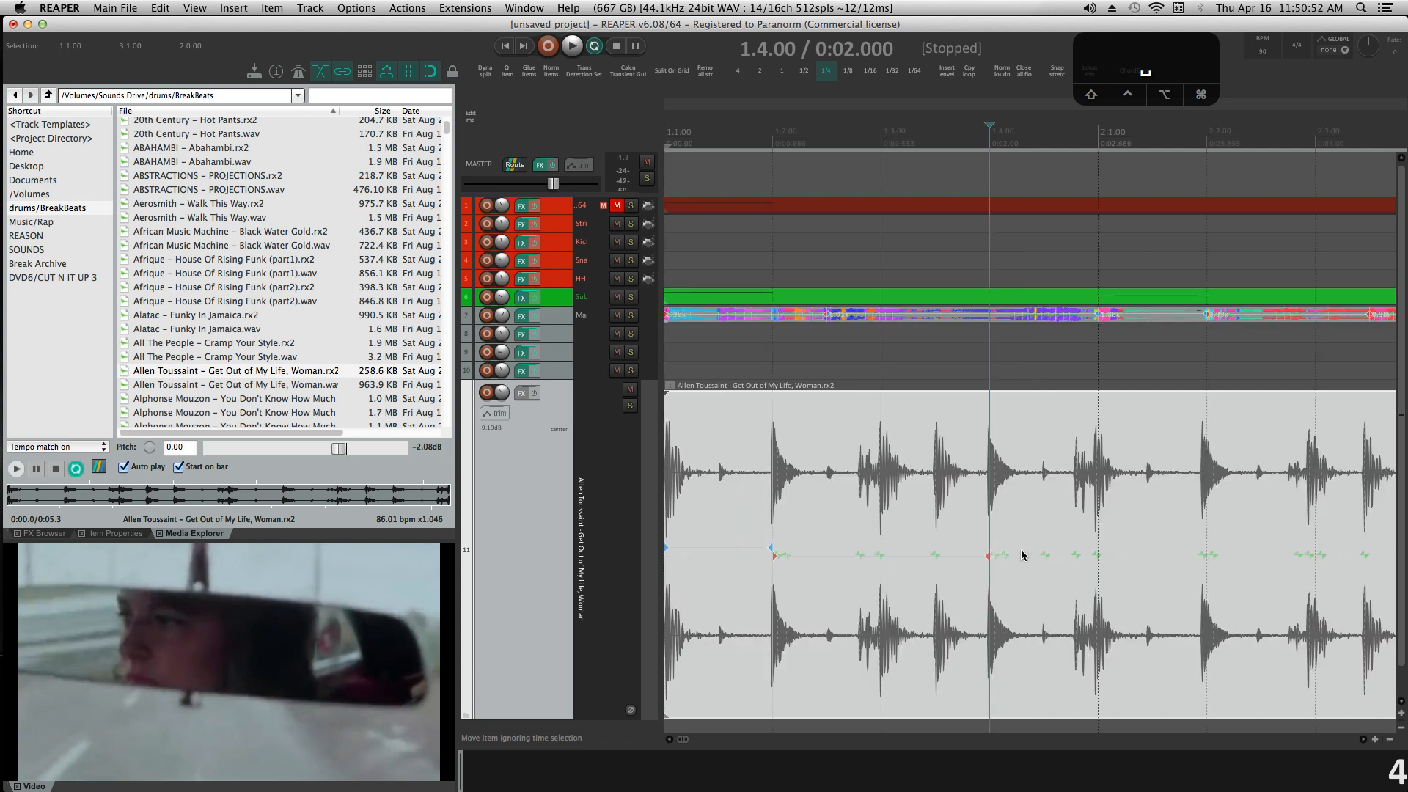
pyautogui.click(894, 536)
pyautogui.scroll(6, 1043, 575)
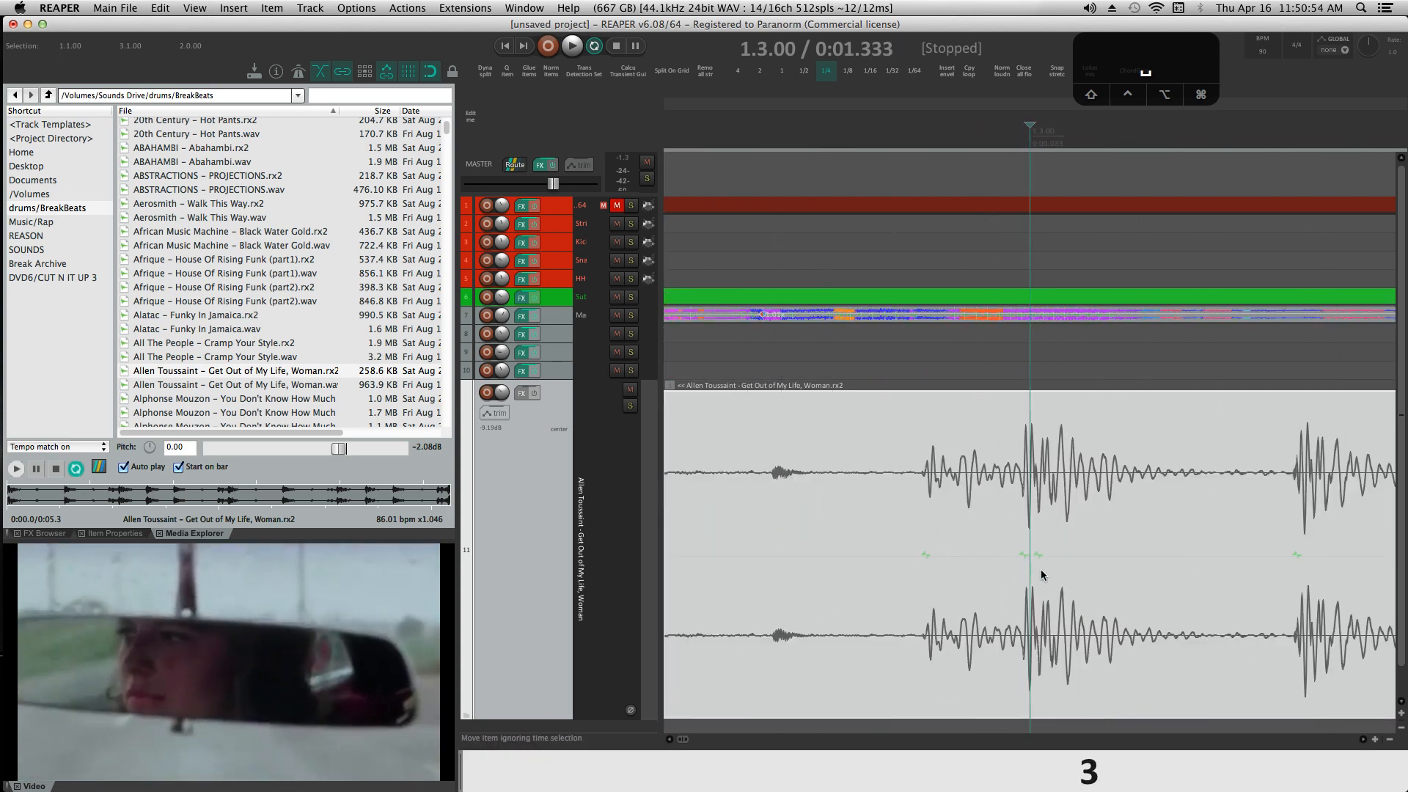
pyautogui.scroll(-6, 1024, 556)
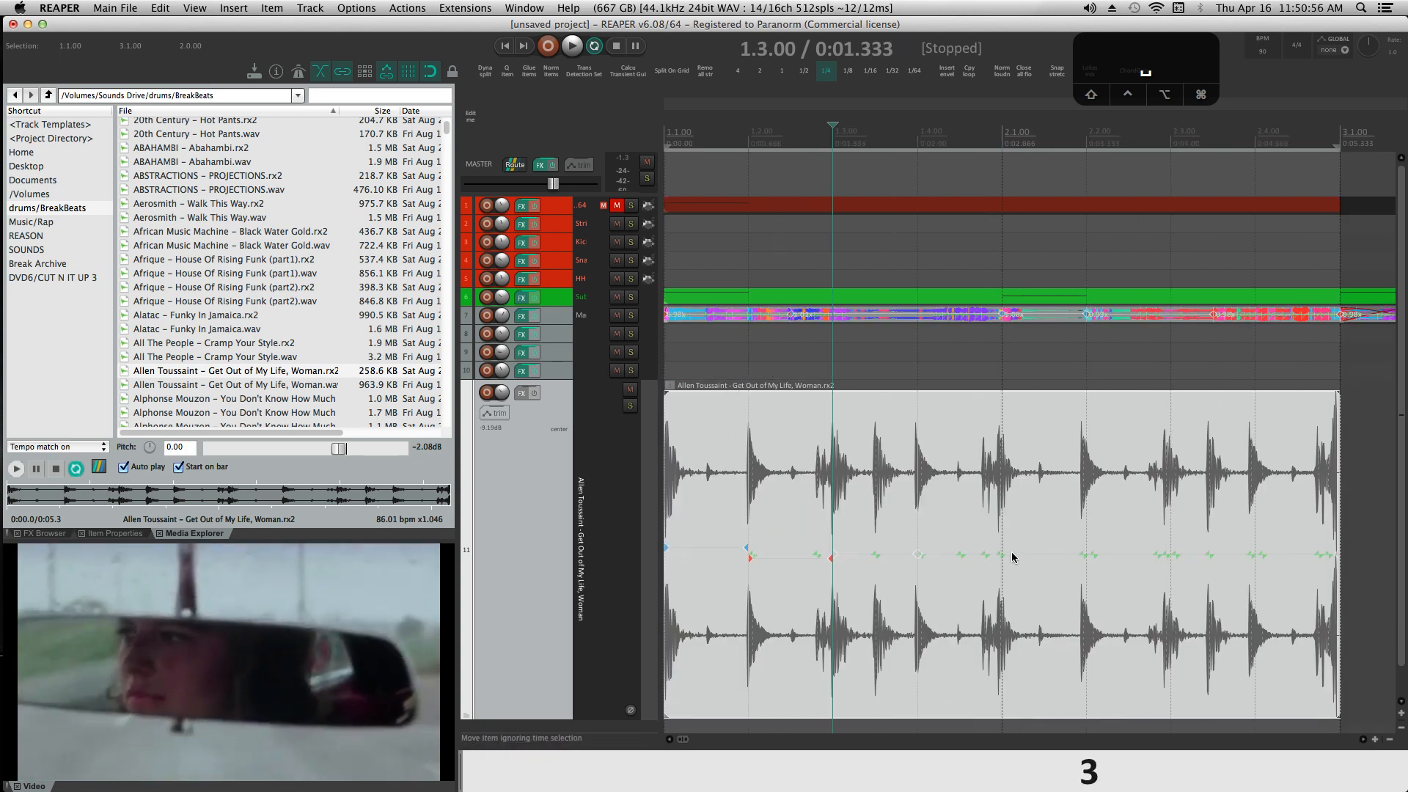
pyautogui.click(1021, 535)
pyautogui.scroll(6, 1025, 546)
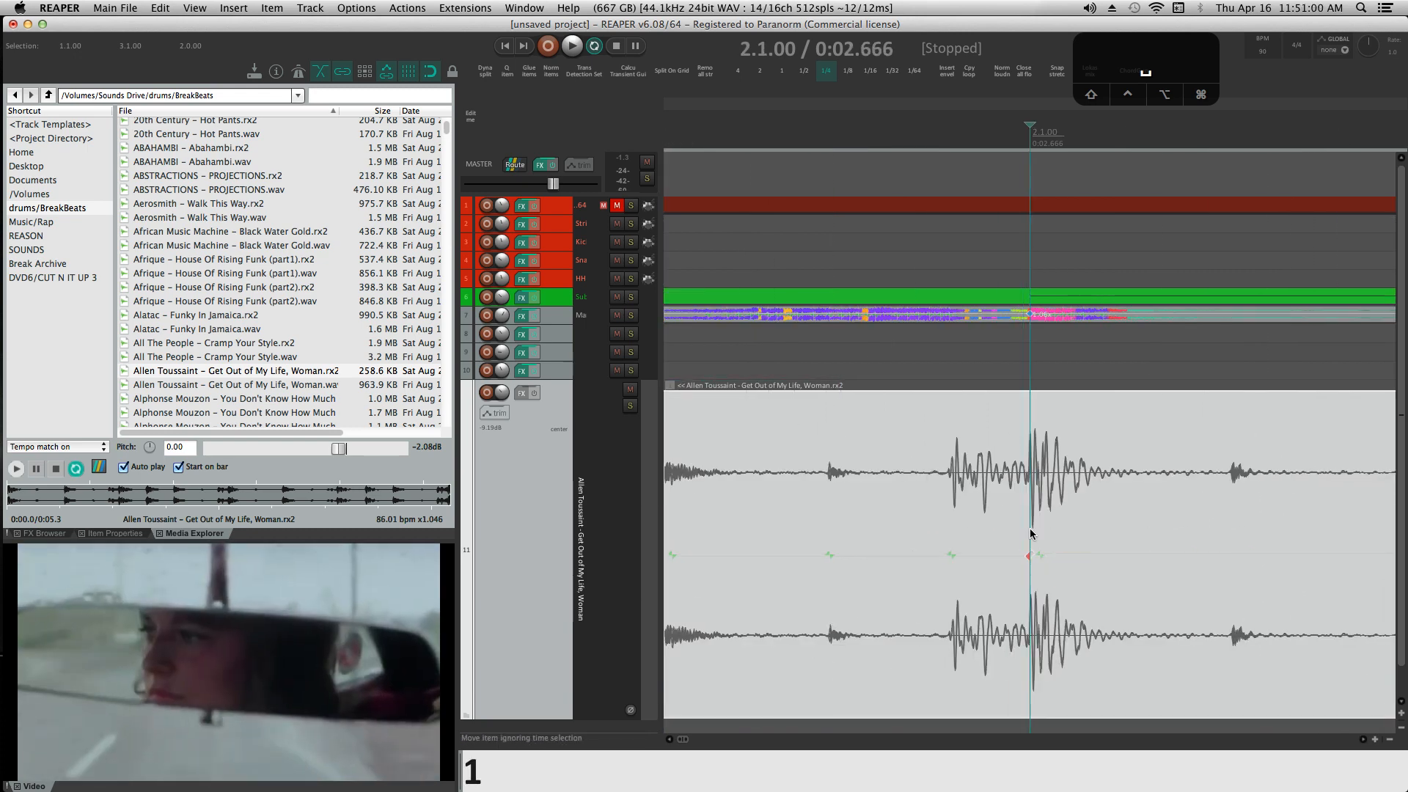
# Split the break at bar 2, delete the part after it, and repeat the remaining one-bar loop up to bar 9.
pyautogui.press('s')
pyautogui.press('Delete')
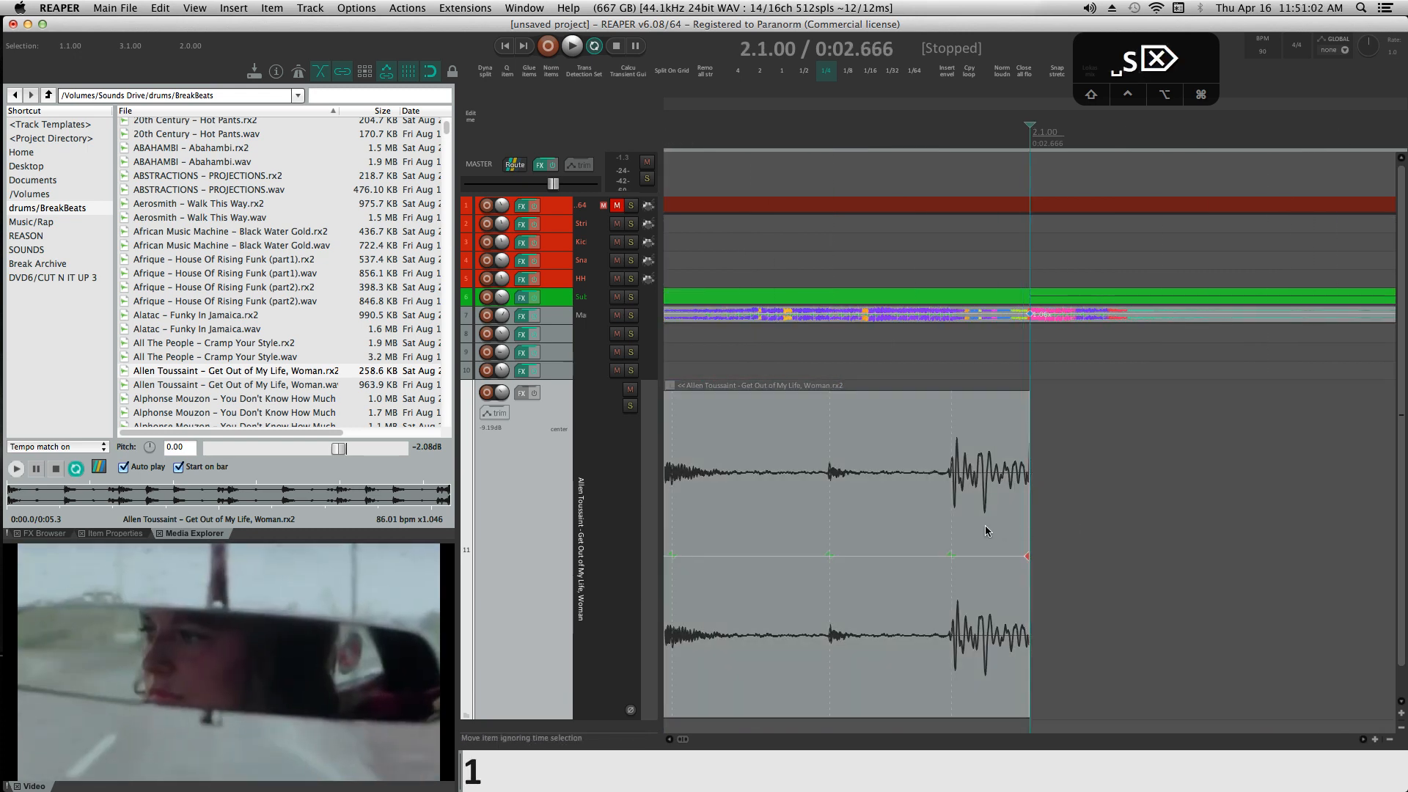
pyautogui.scroll(-6, 985, 531)
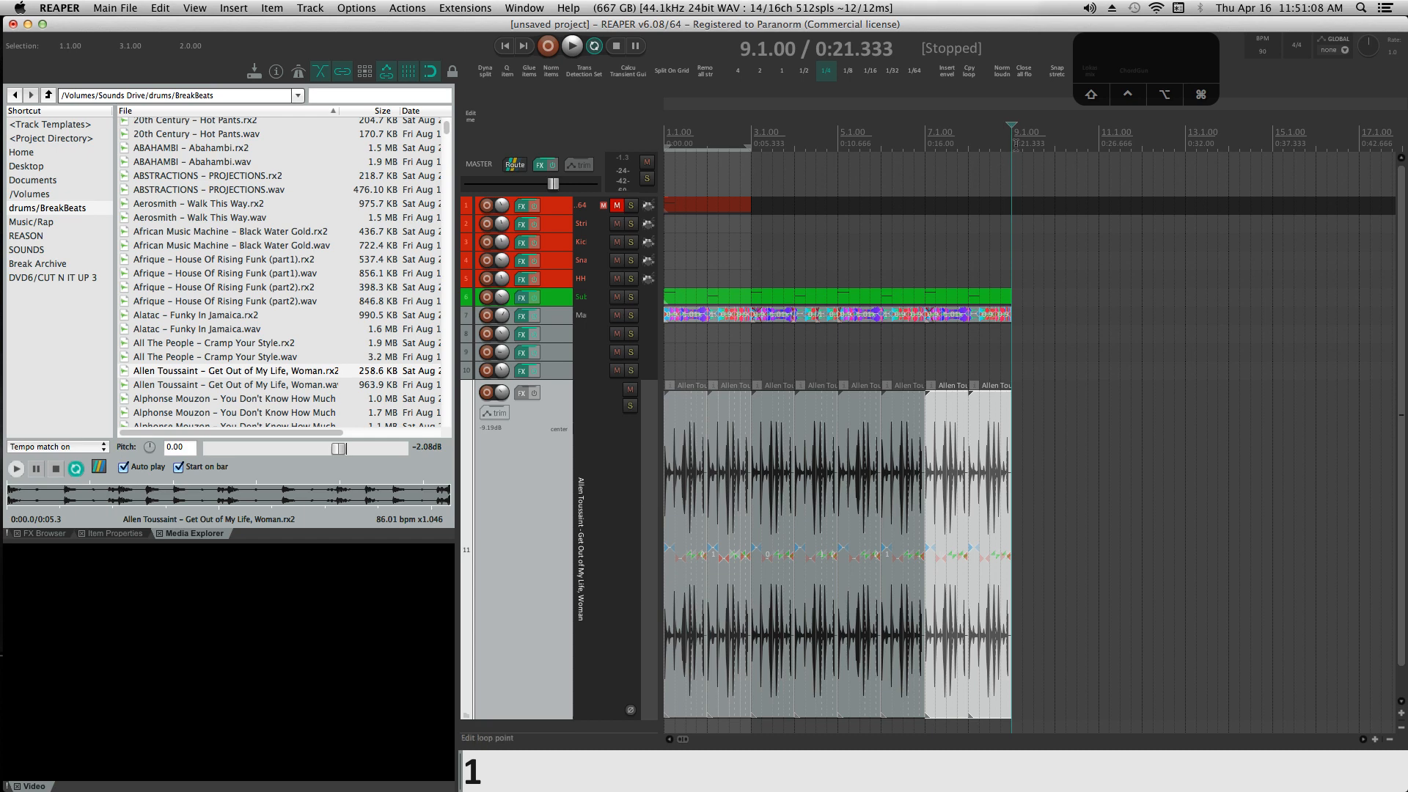
# Play the eight bars from the start and raise the Allen Toussaint track's volume to -2.83 dB in the mixer.
pyautogui.press('space')
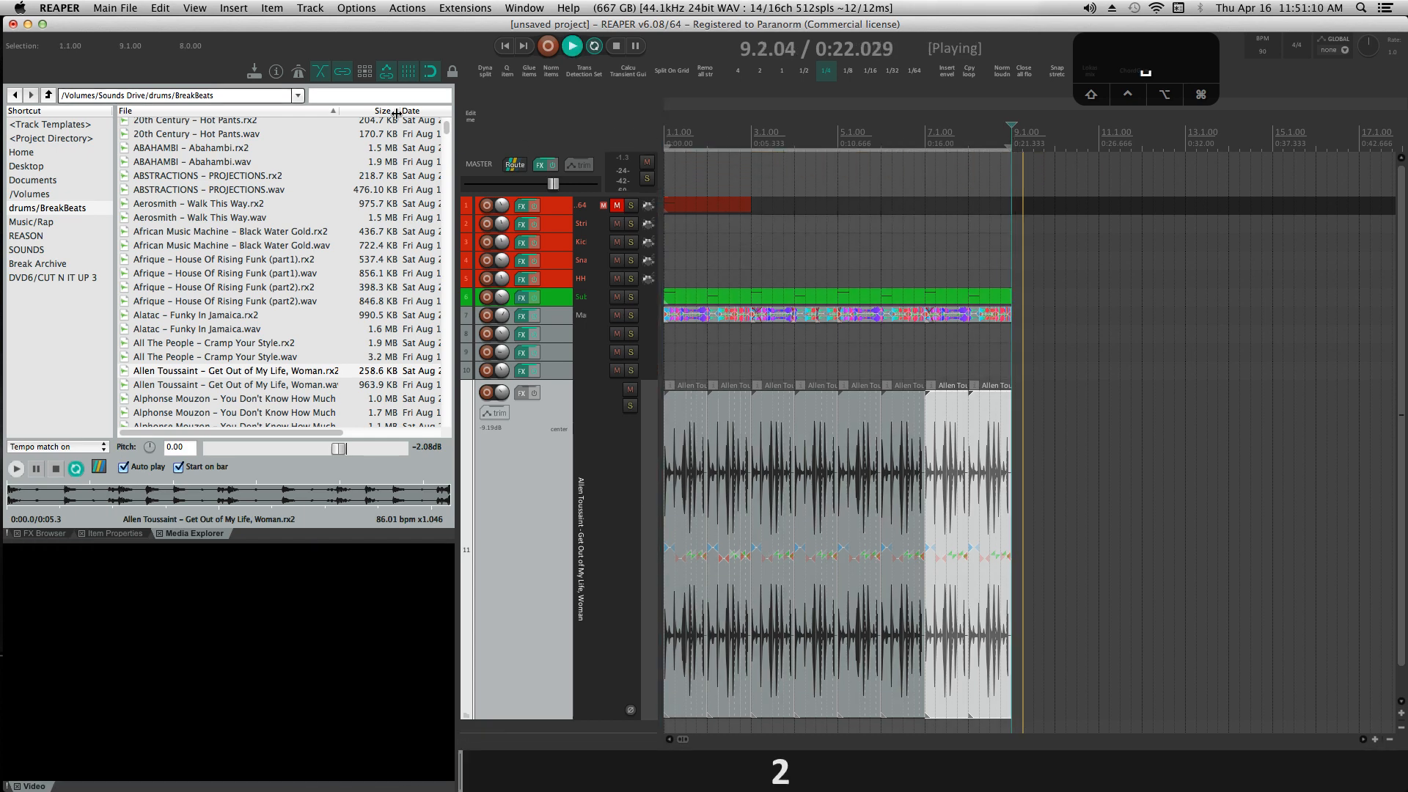
pyautogui.click(504, 46)
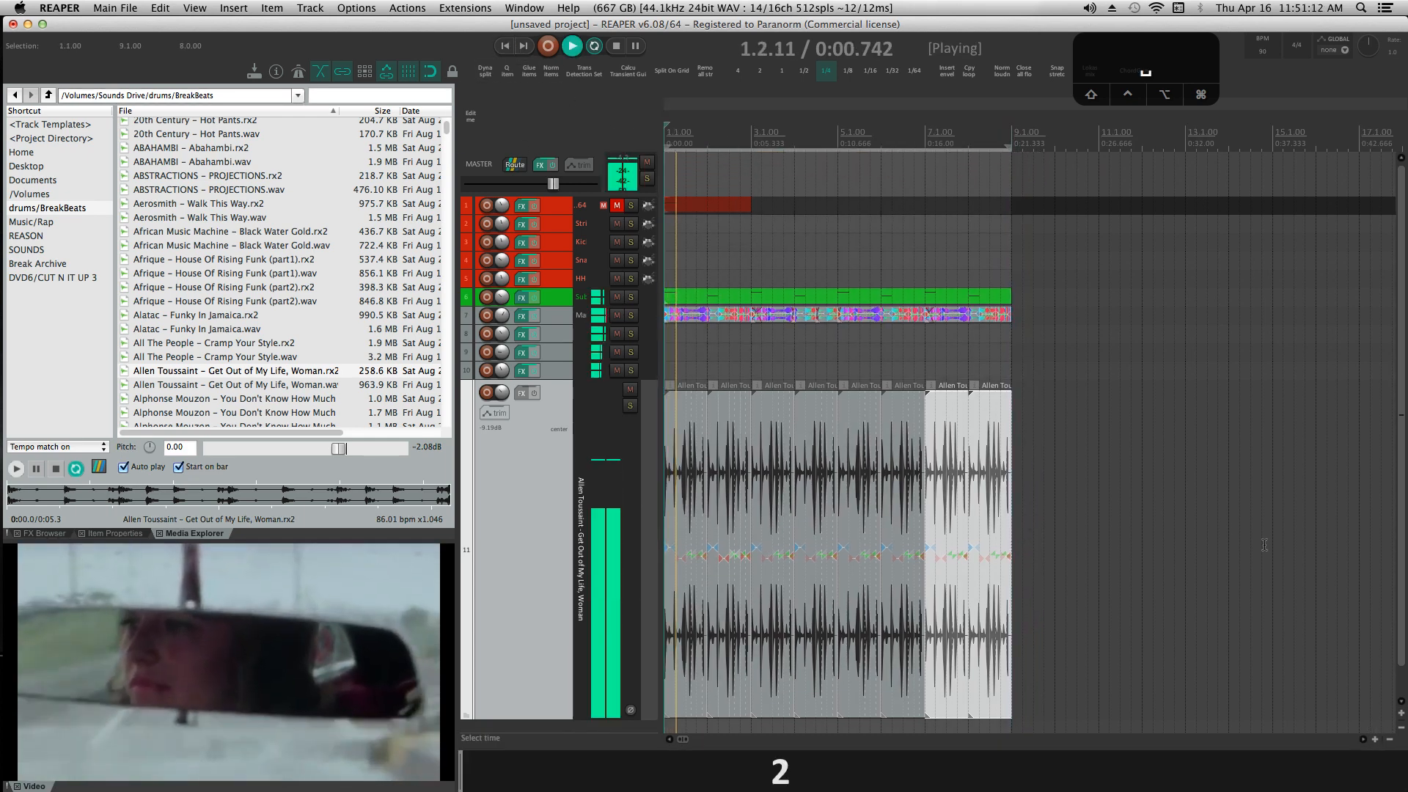
pyautogui.press('super+m')
pyautogui.moveTo(766, 635); pyautogui.dragTo(765, 607)
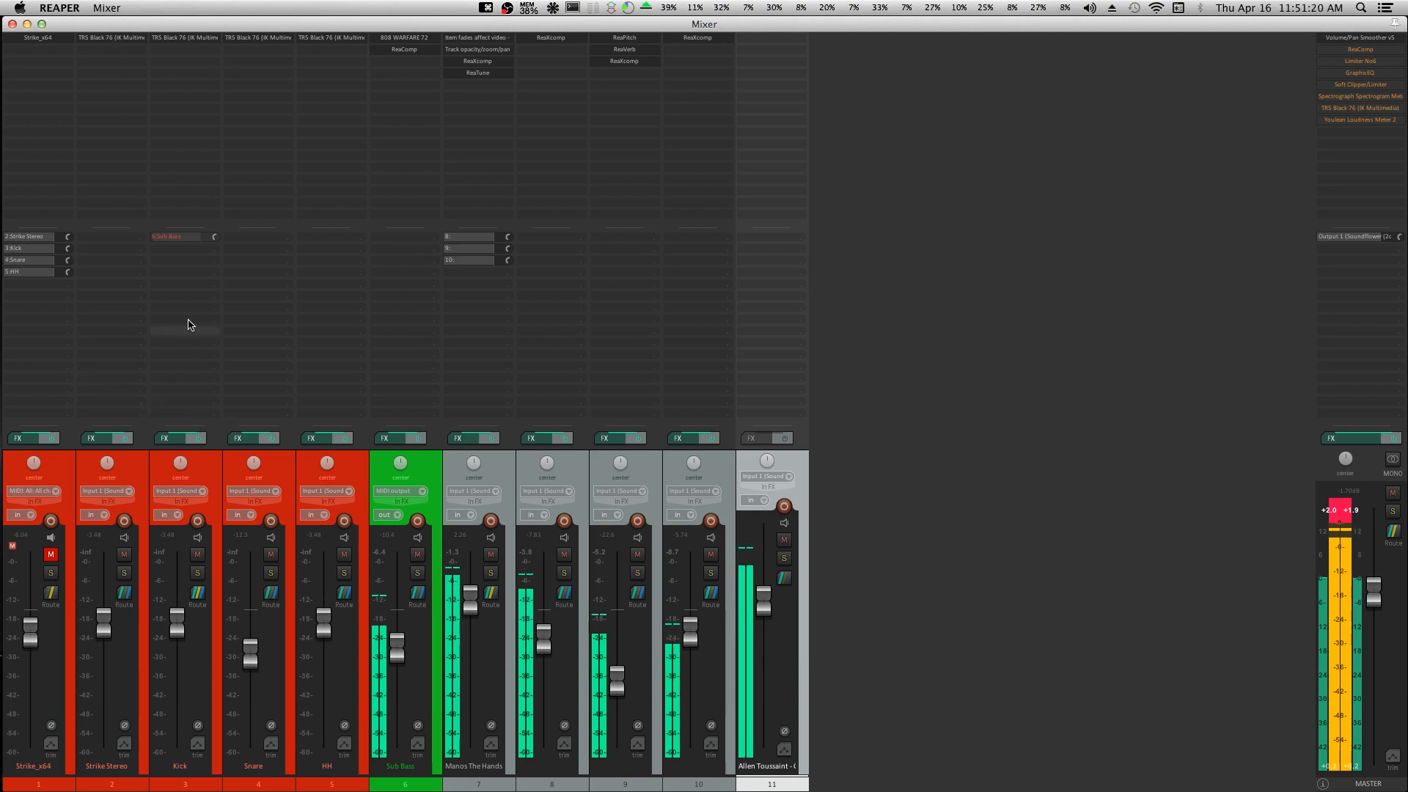
pyautogui.press('2')
pyautogui.press('3')
pyautogui.press('4')
pyautogui.press('1')
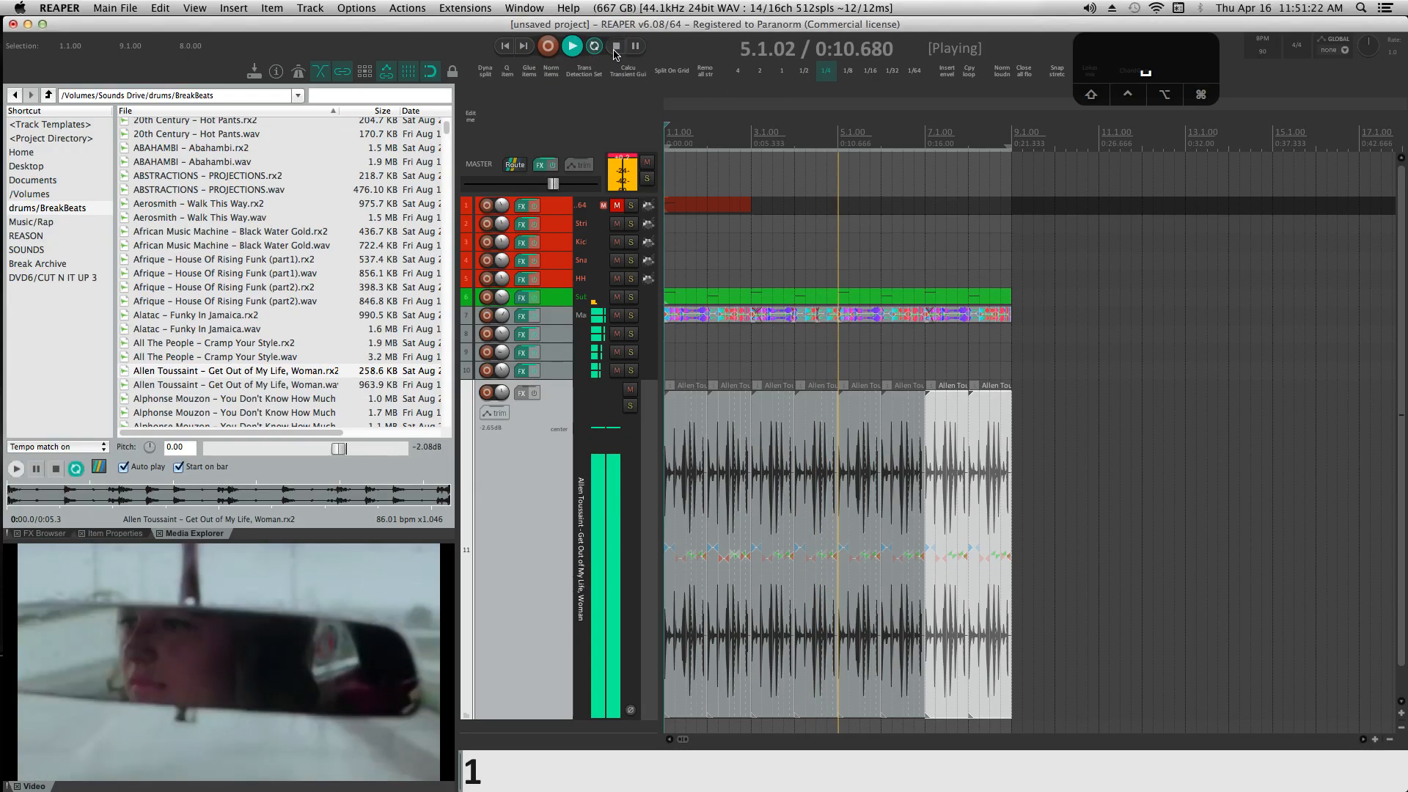
# Unmute the Strike_x64 track, open its Strike drum instrument, and play it along with the break.
pyautogui.click(46, 39)
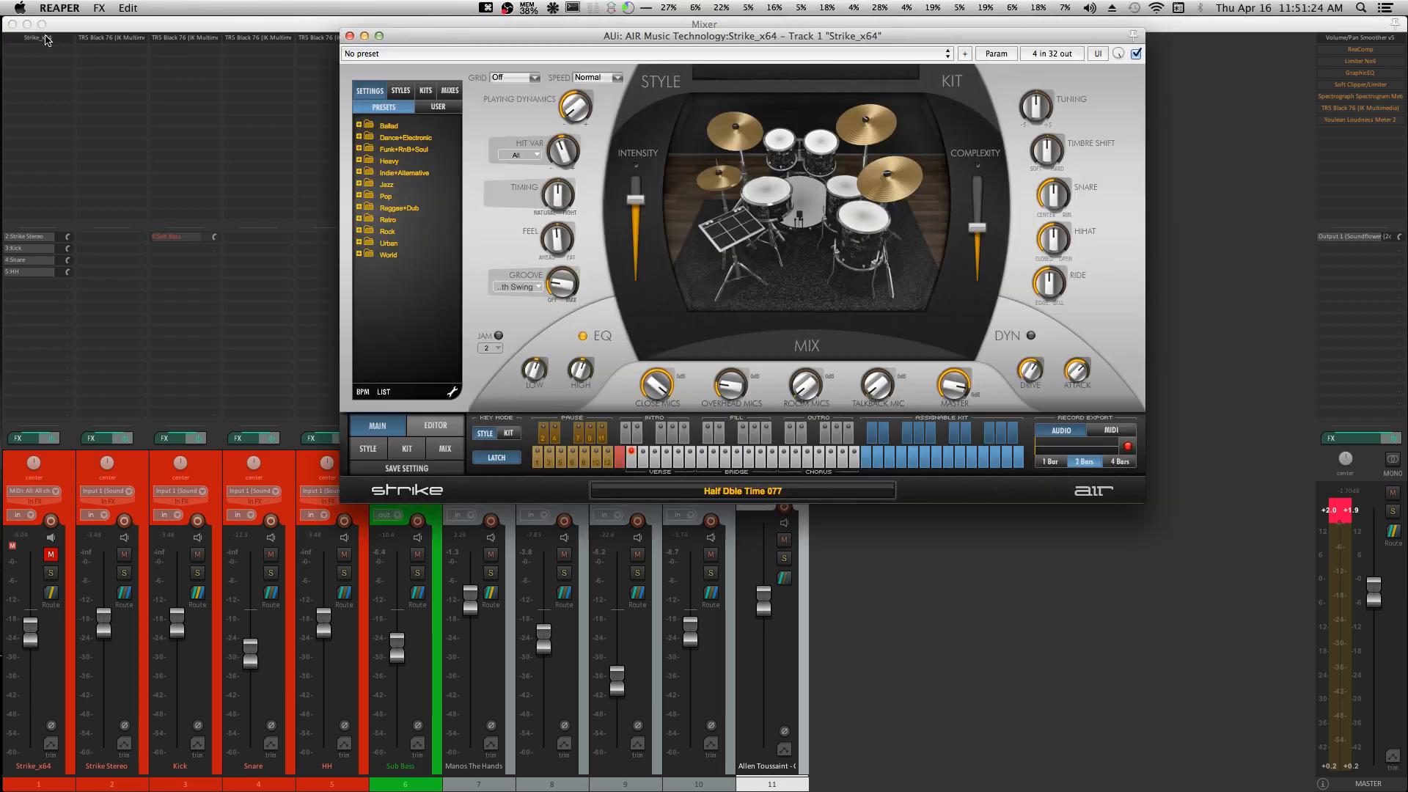
pyautogui.click(52, 555)
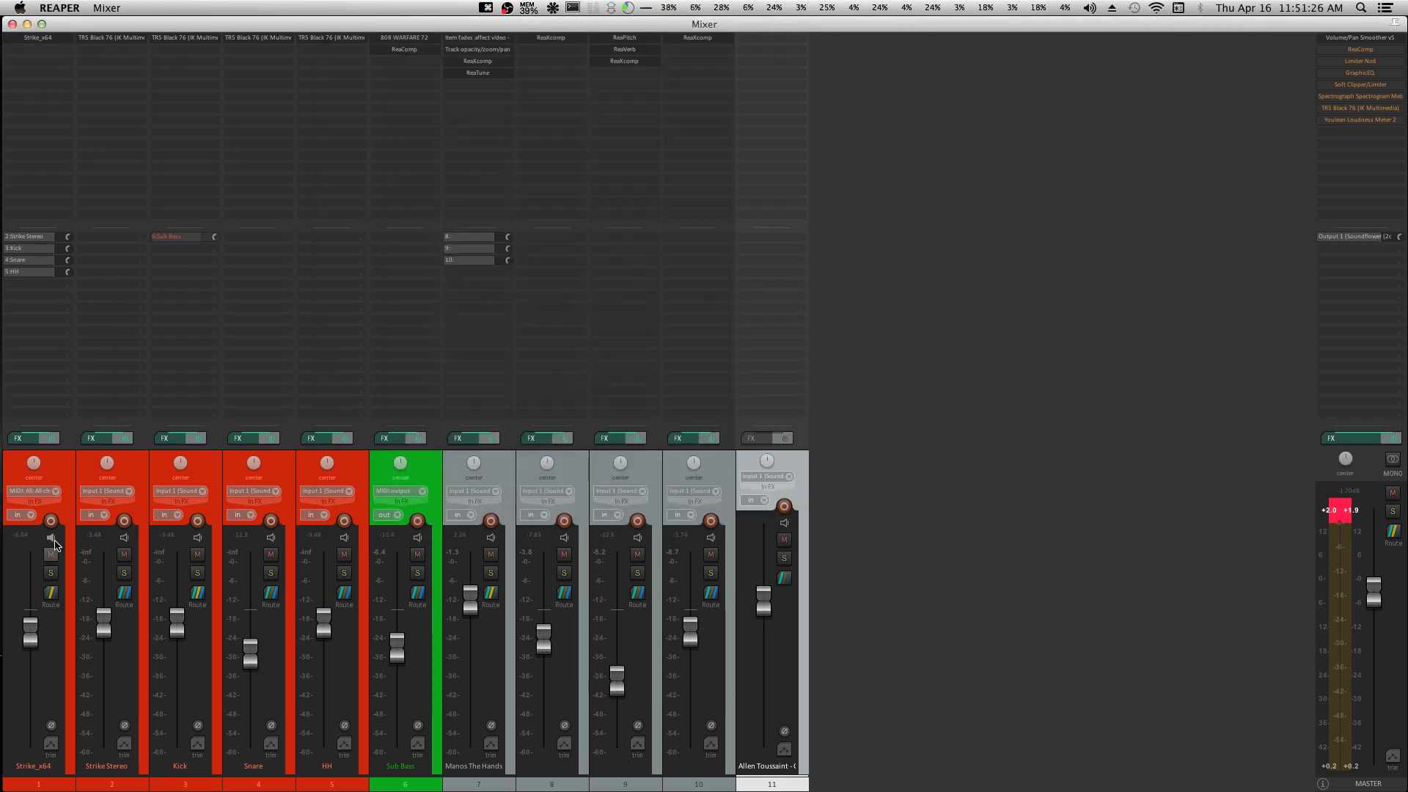
pyautogui.click(42, 41)
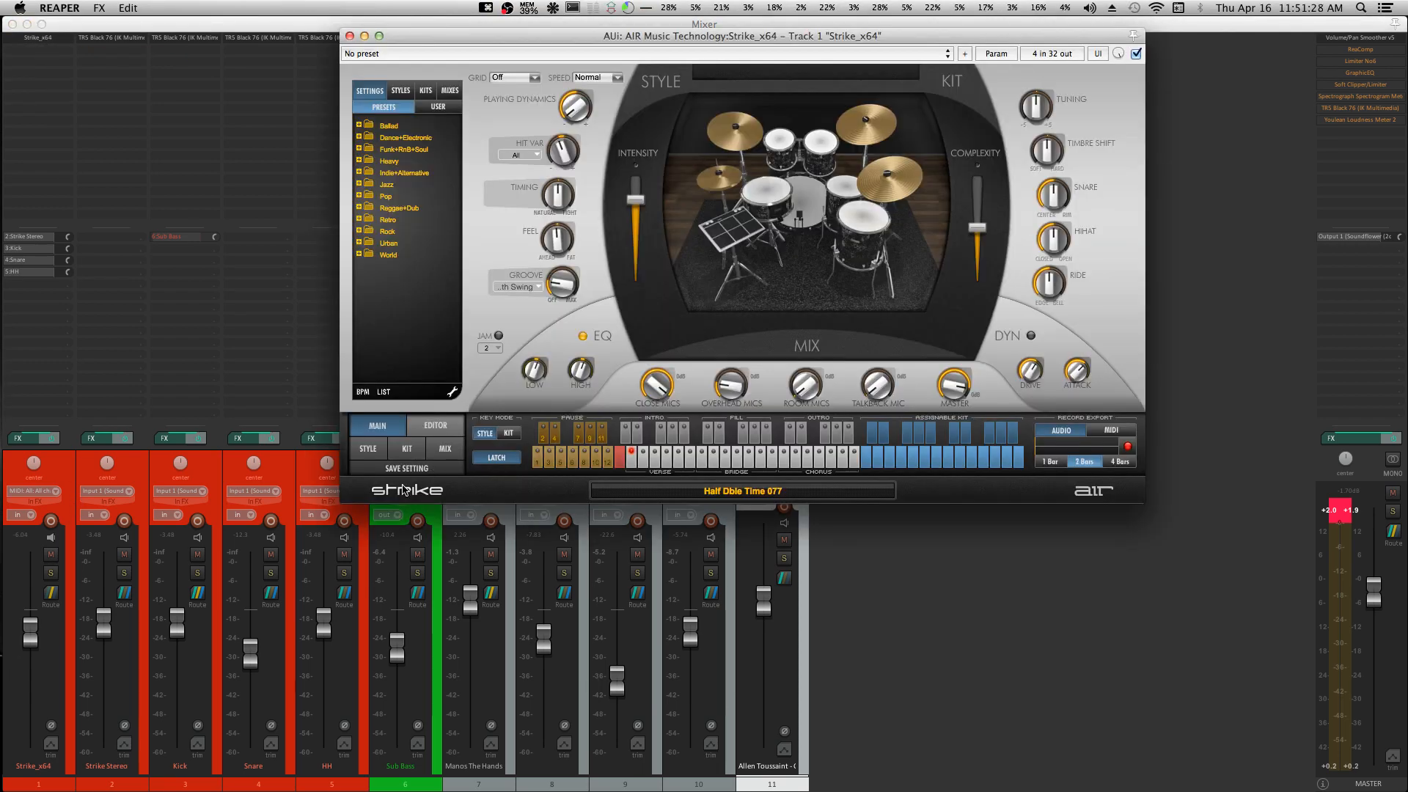
pyautogui.press('space')
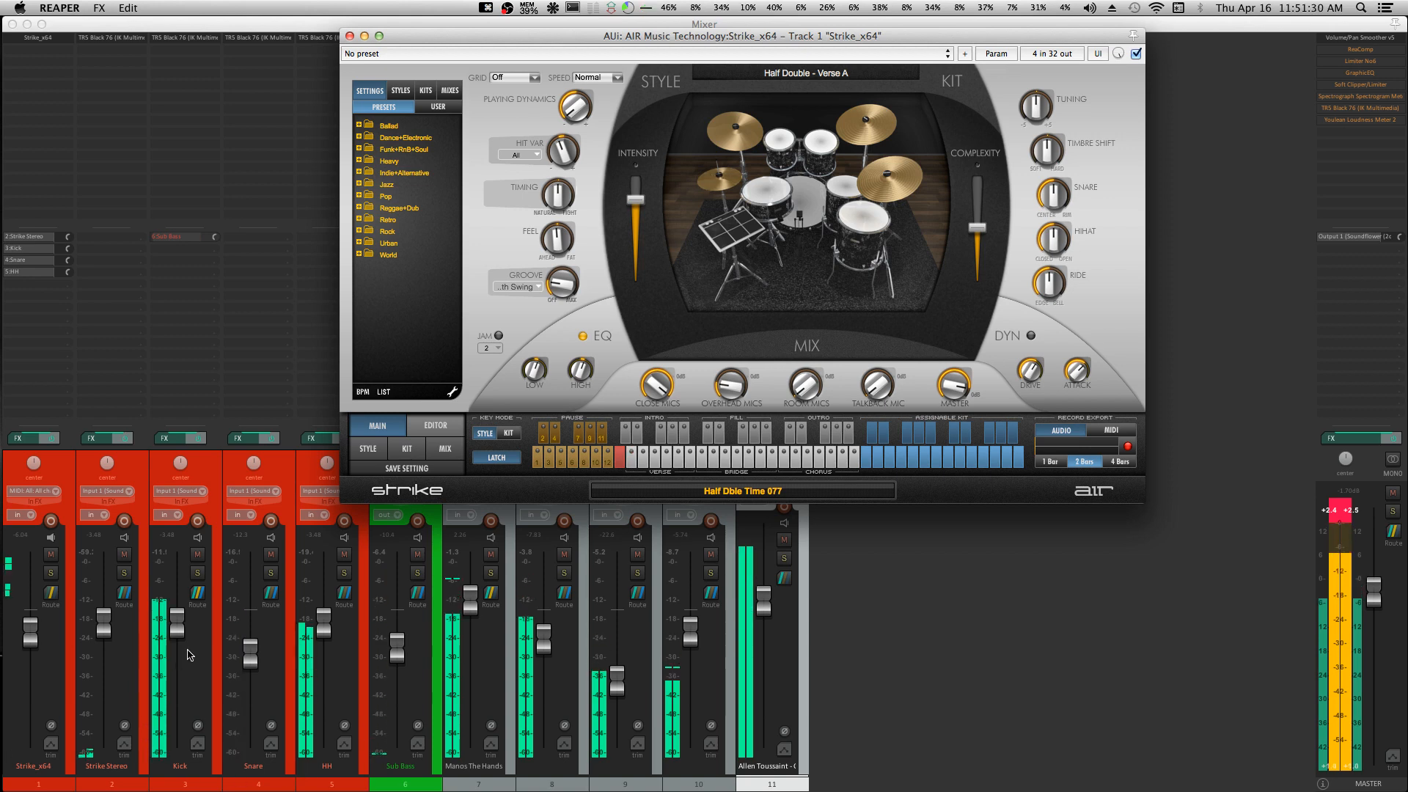
# In Strike's pattern editor, erase the Ban_K kick hit just before beat 3 of the second bar, and return to the main view.
pyautogui.click(435, 425)
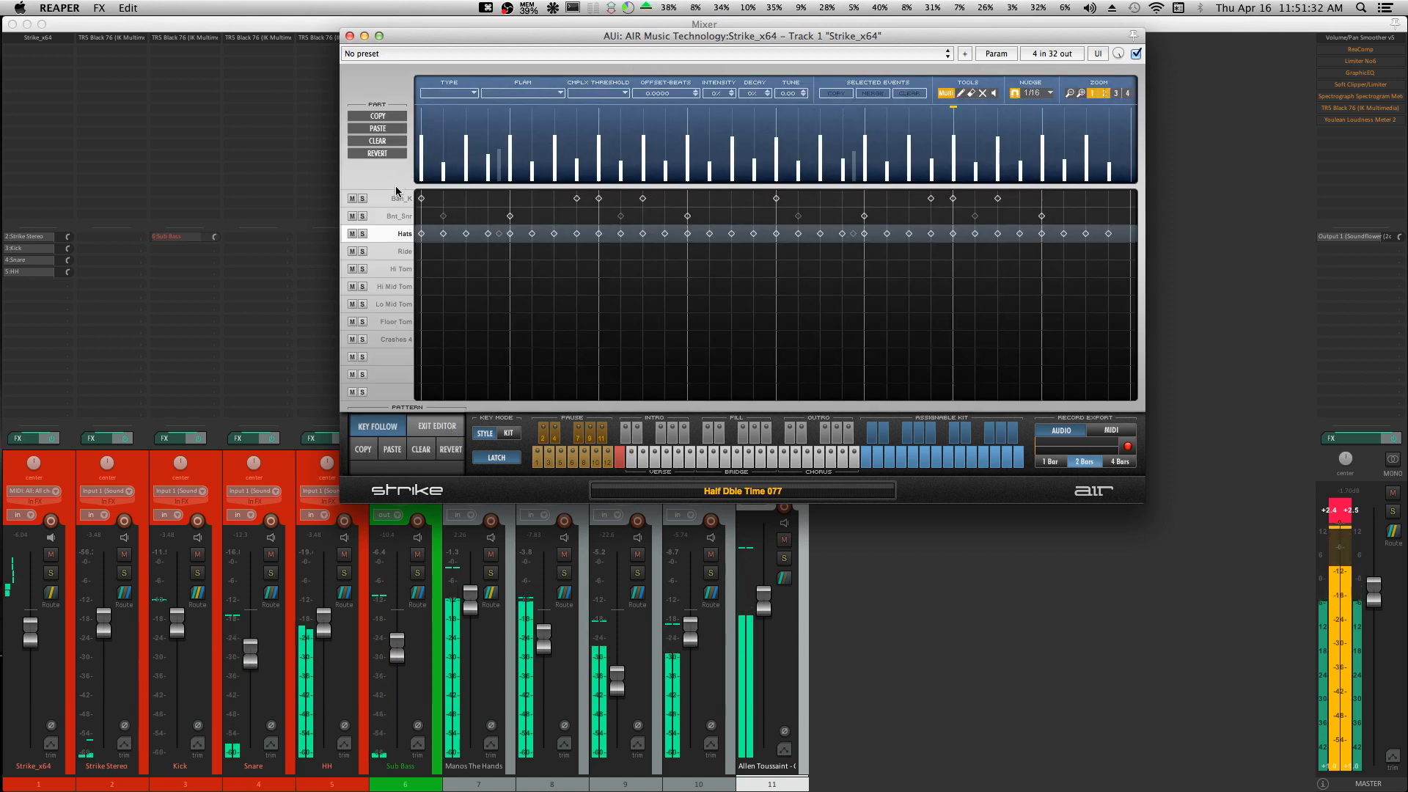
pyautogui.click(397, 197)
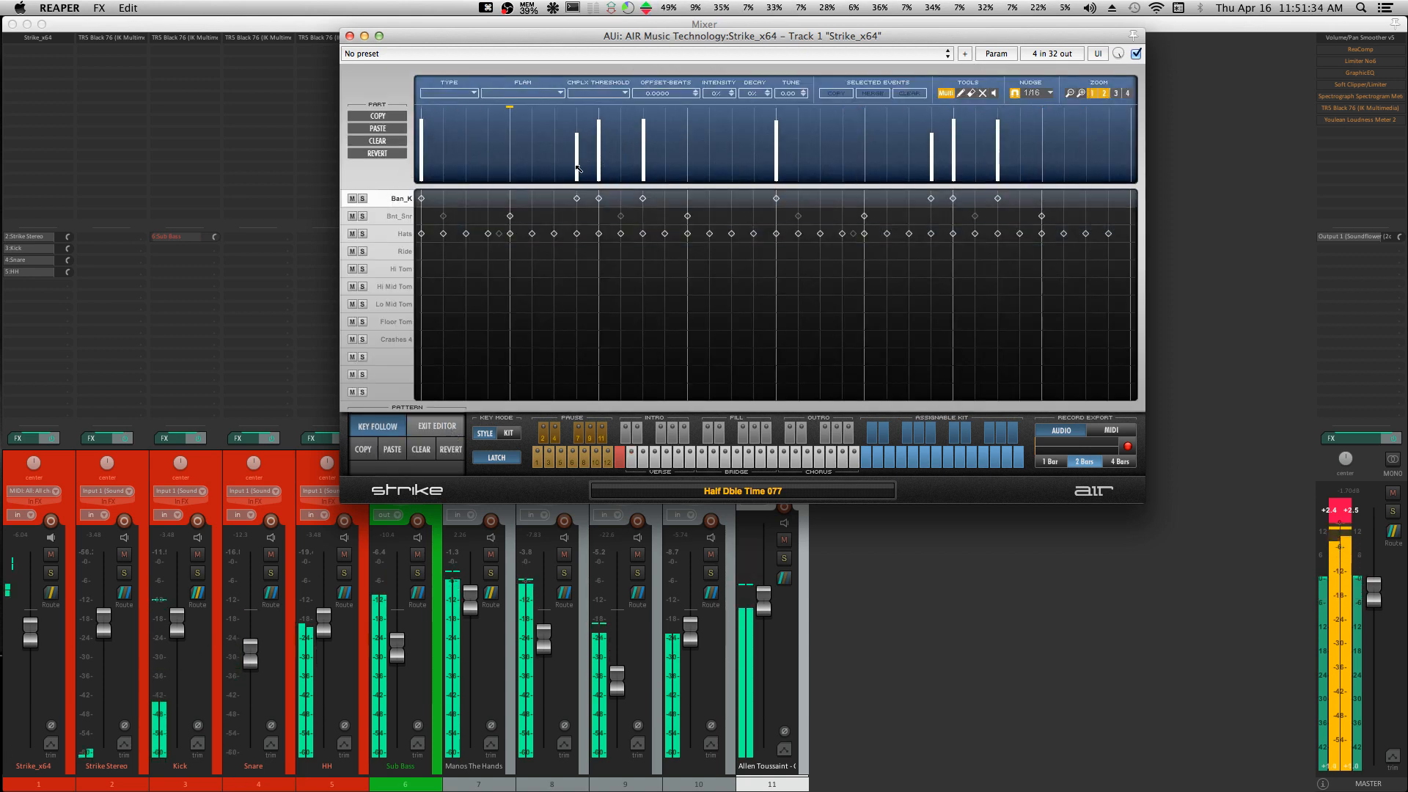
pyautogui.click(971, 93)
pyautogui.click(932, 149)
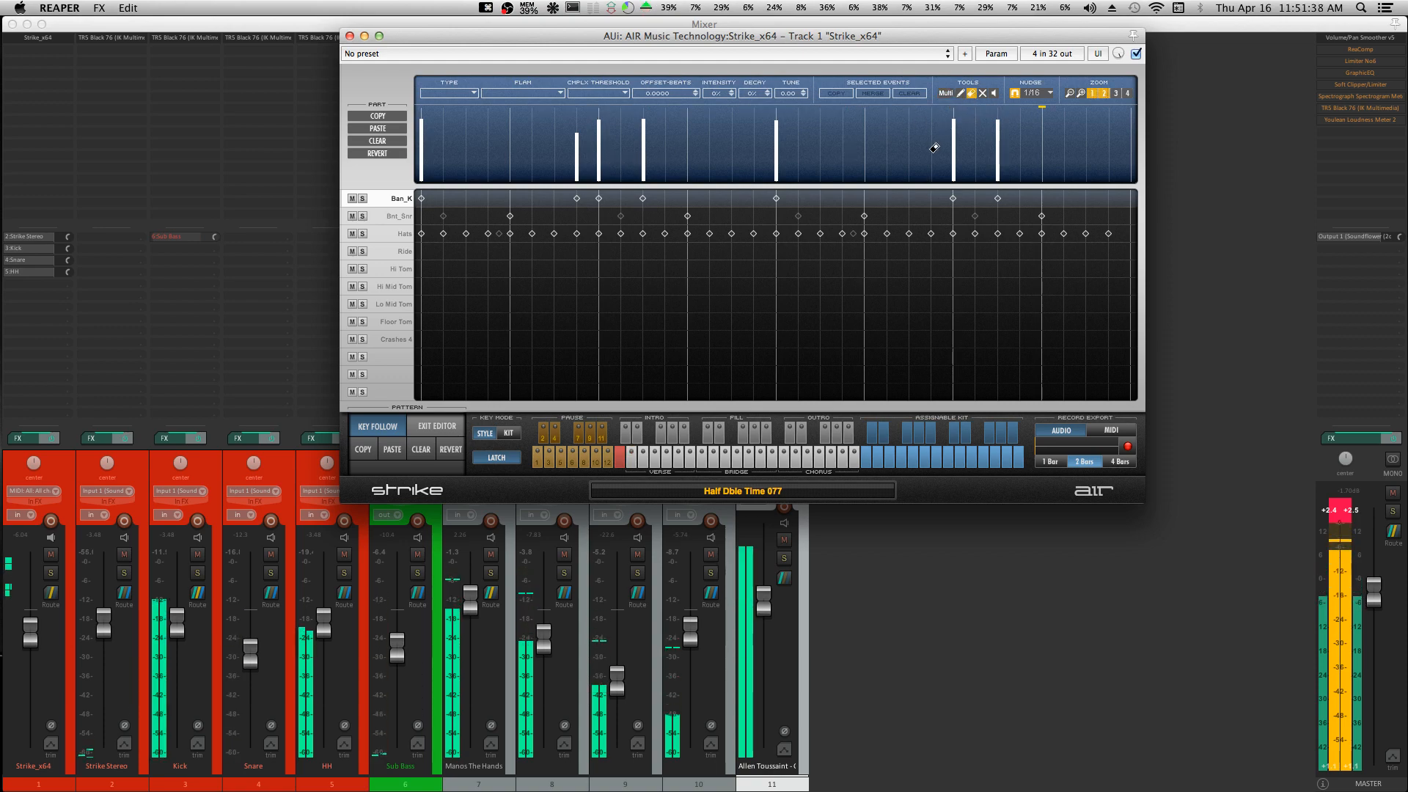
pyautogui.click(437, 425)
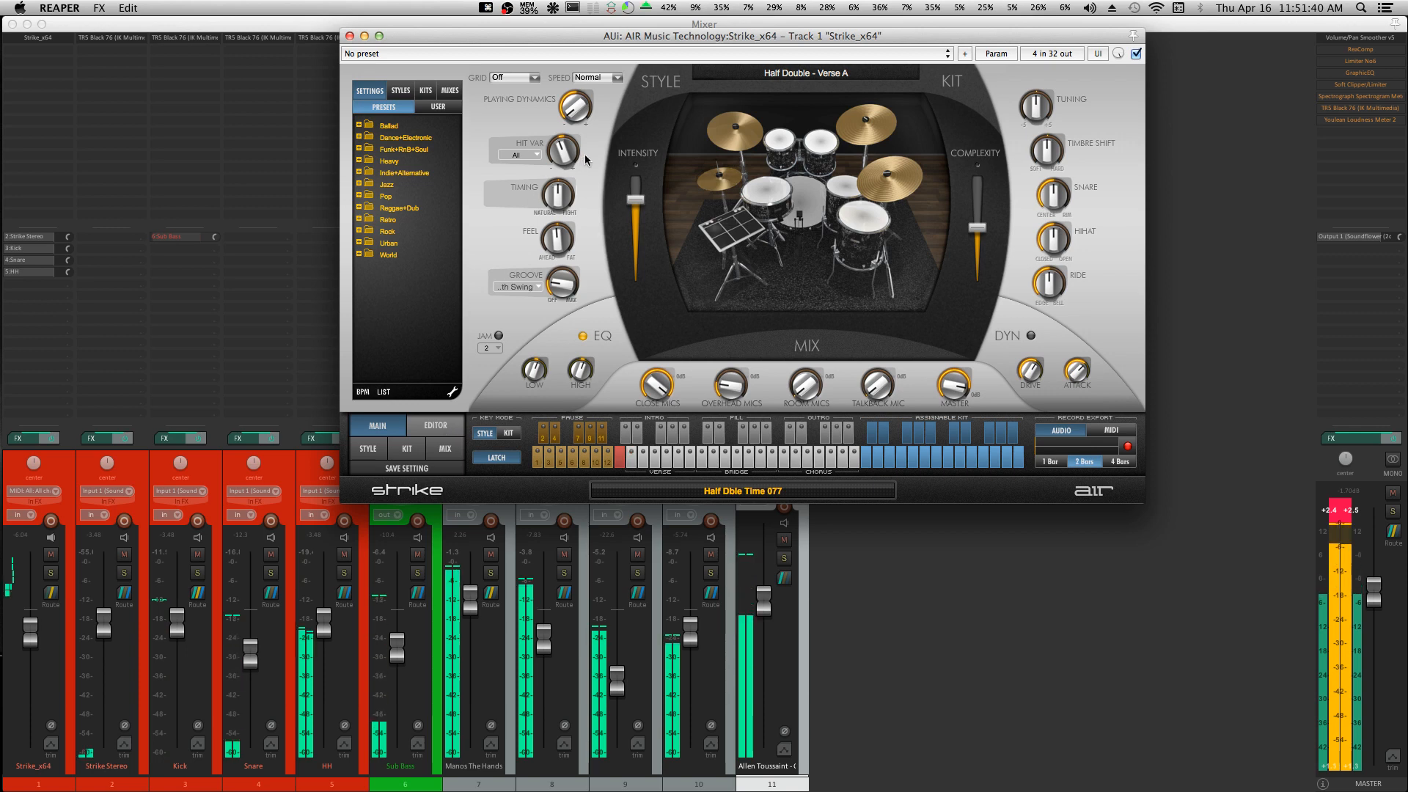
# Raise Strike's intensity and rebalance the mixer by raising the Snare track and lowering the HH track.
pyautogui.moveTo(637, 205); pyautogui.dragTo(637, 194)
pyautogui.moveTo(253, 660); pyautogui.dragTo(321, 659)
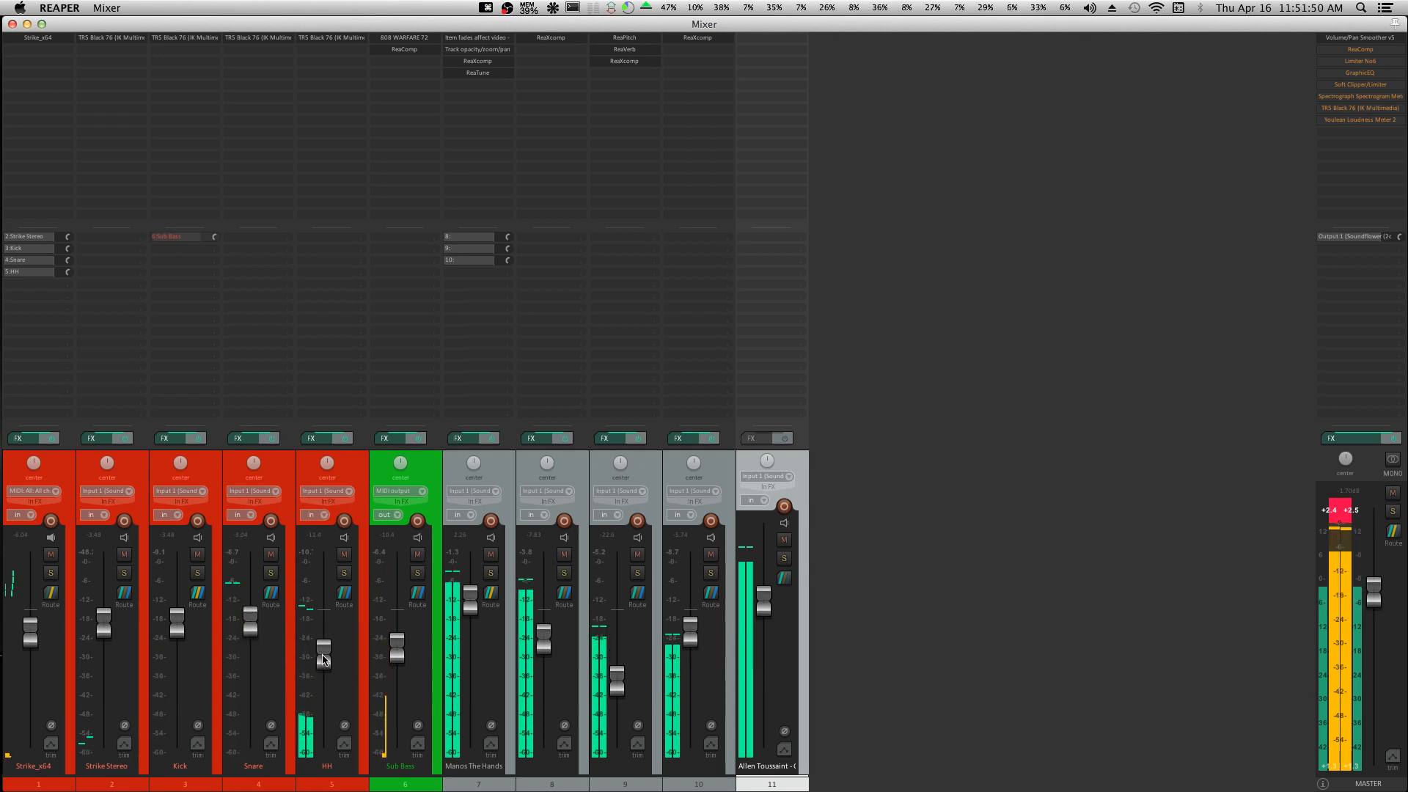
# Change Strike's kit to the Ac_K kick and a retuned Box_Snr snare, and raise the Kick track's volume.
pyautogui.click(57, 40)
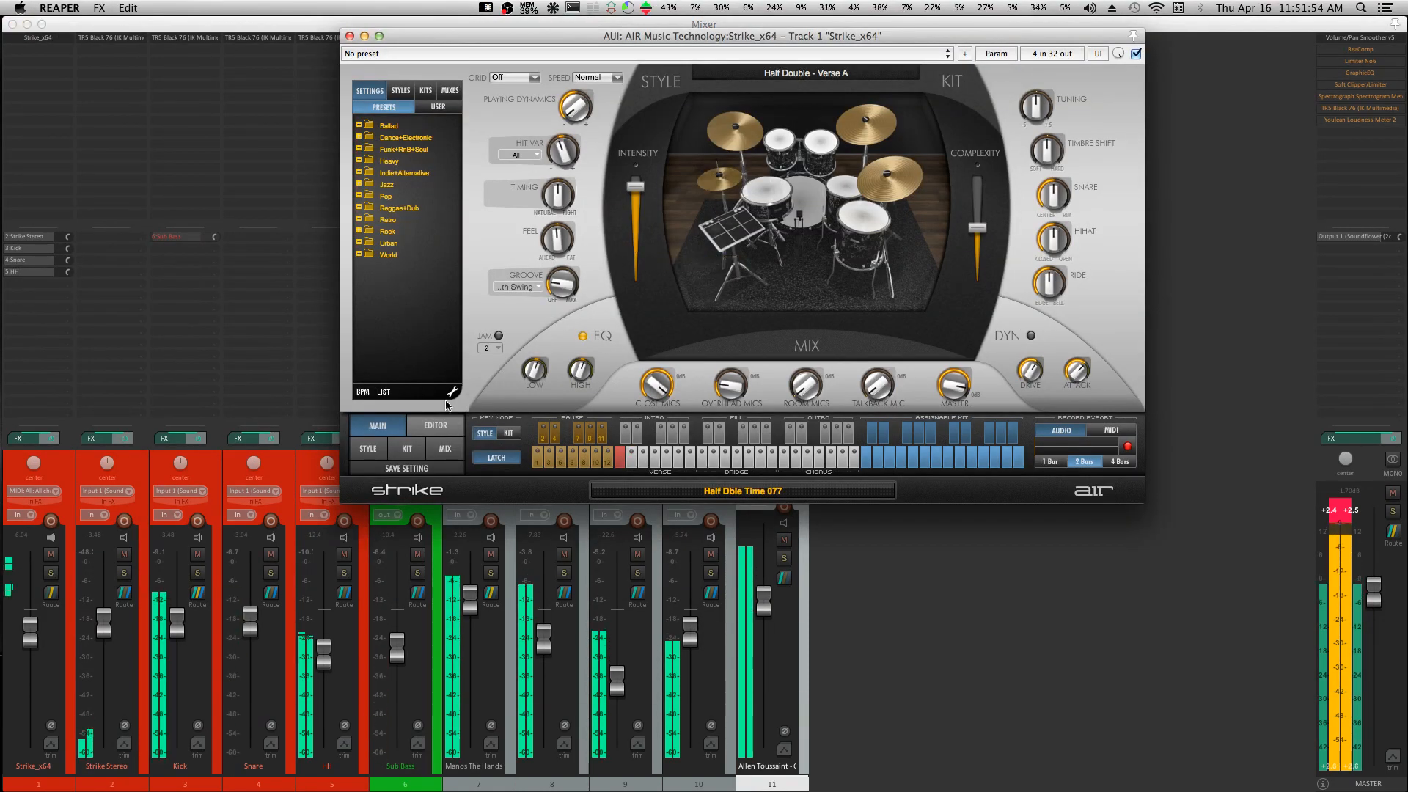
pyautogui.click(416, 442)
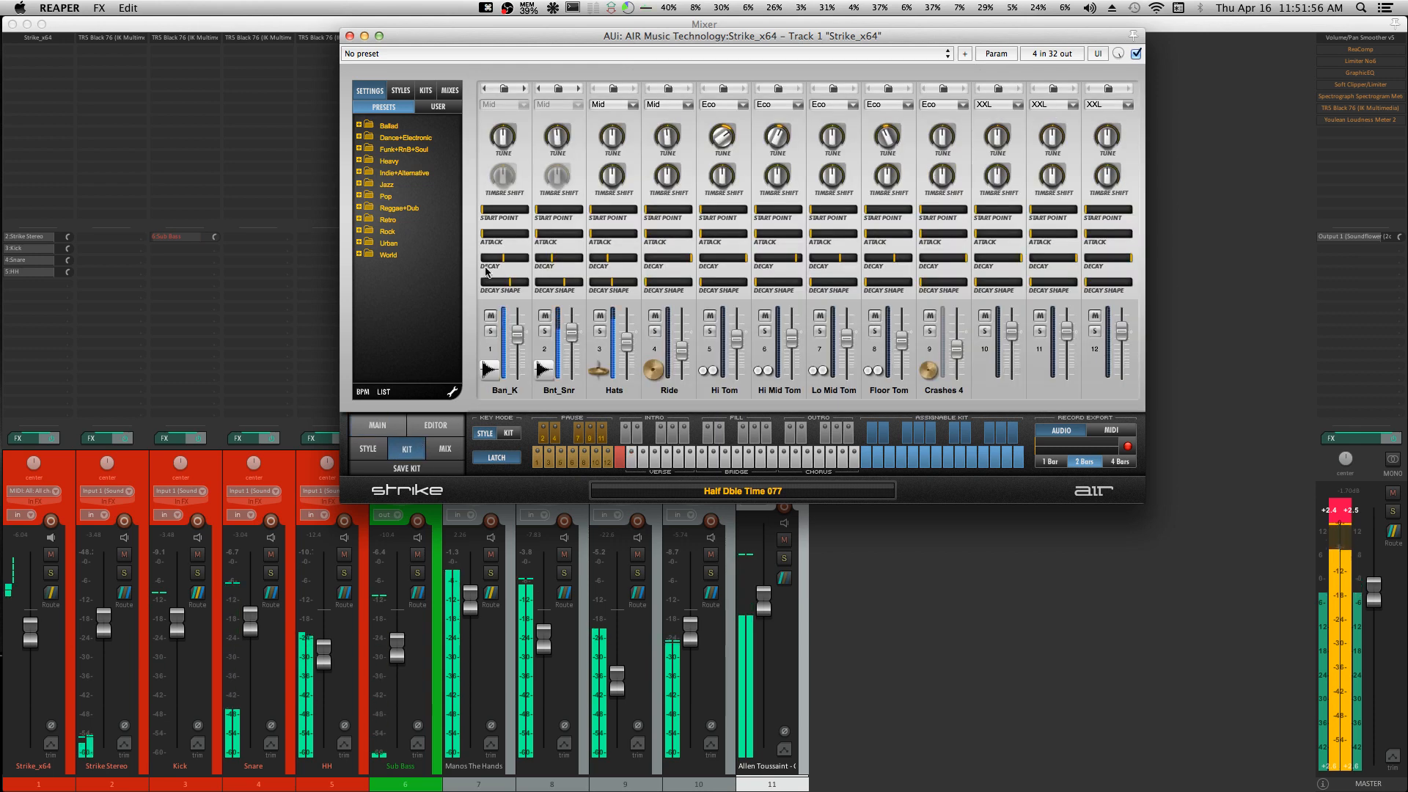
pyautogui.click(579, 89)
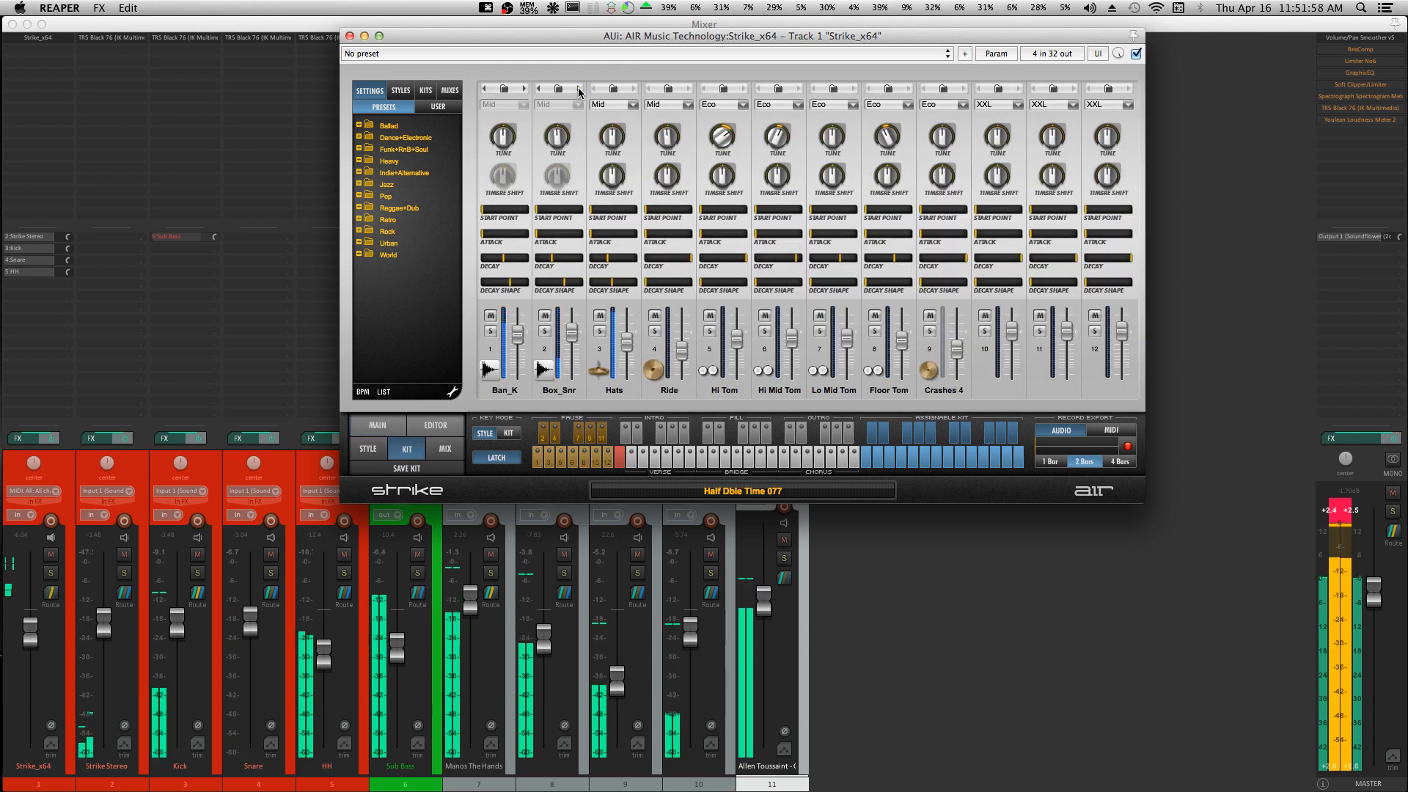
pyautogui.moveTo(558, 137); pyautogui.dragTo(559, 149)
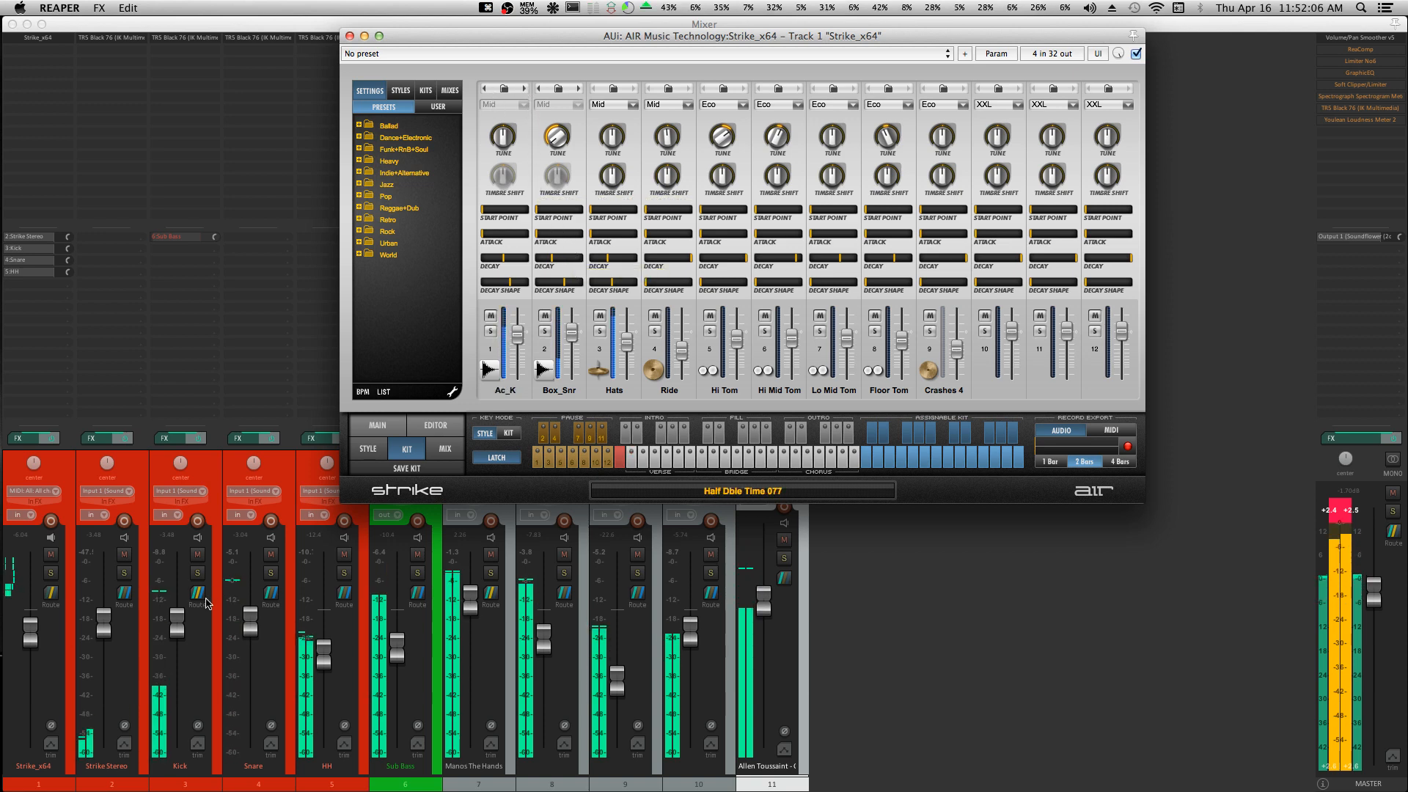
pyautogui.moveTo(180, 634); pyautogui.dragTo(178, 629)
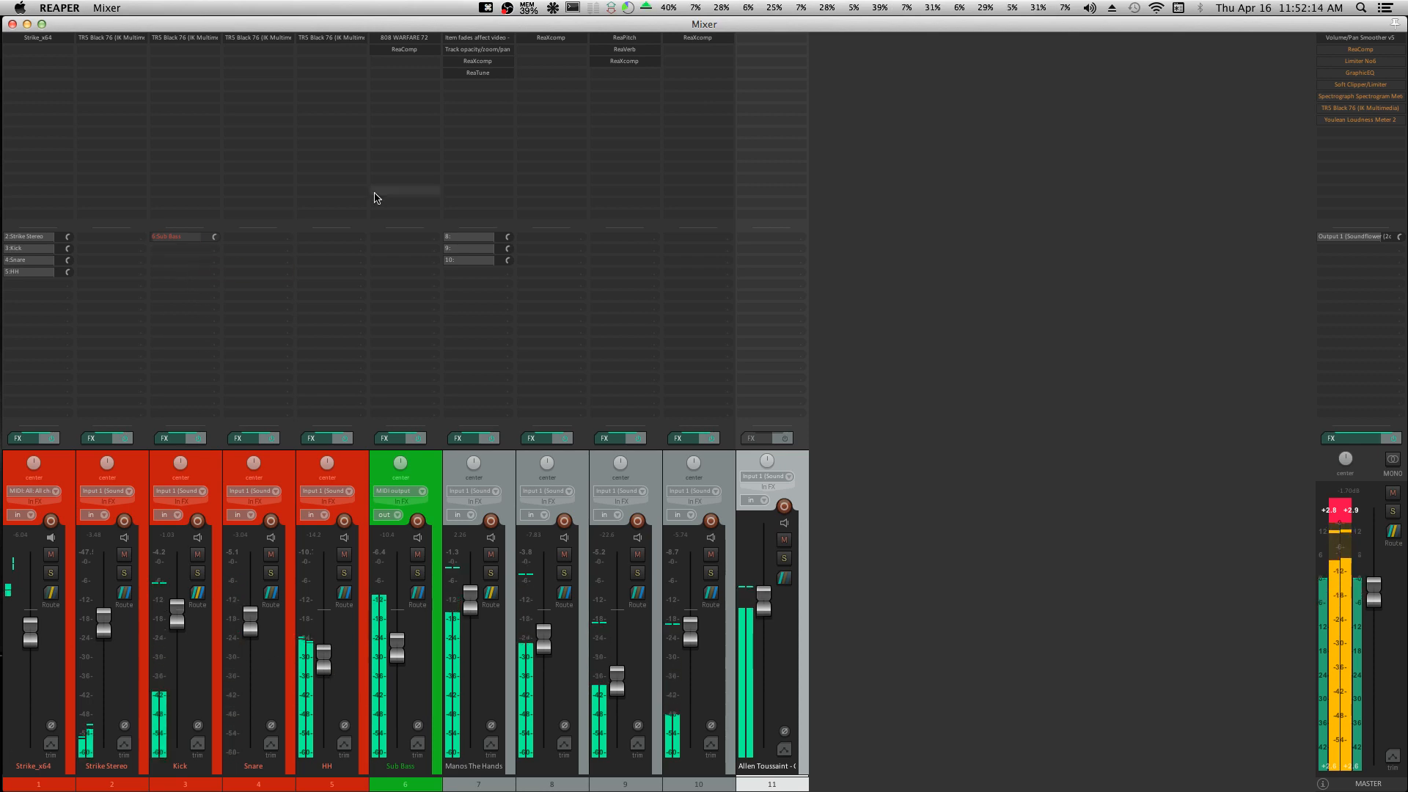
# Add ReaComp to the Allen Toussaint track with threshold -5.0 dB, detector input Auxiliary Input L+R, limit output and auto make-up enabled.
pyautogui.click(791, 42)
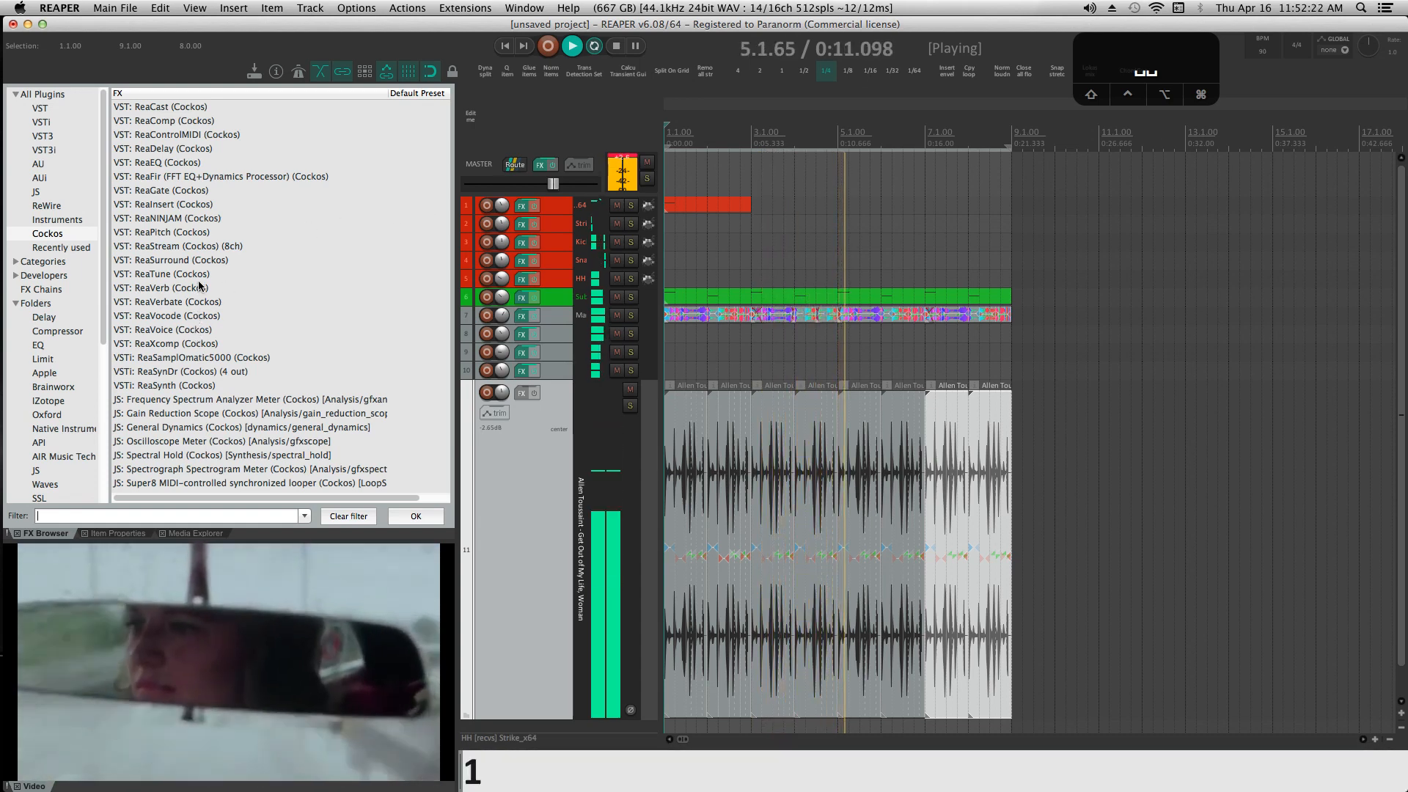
pyautogui.doubleClick(160, 121)
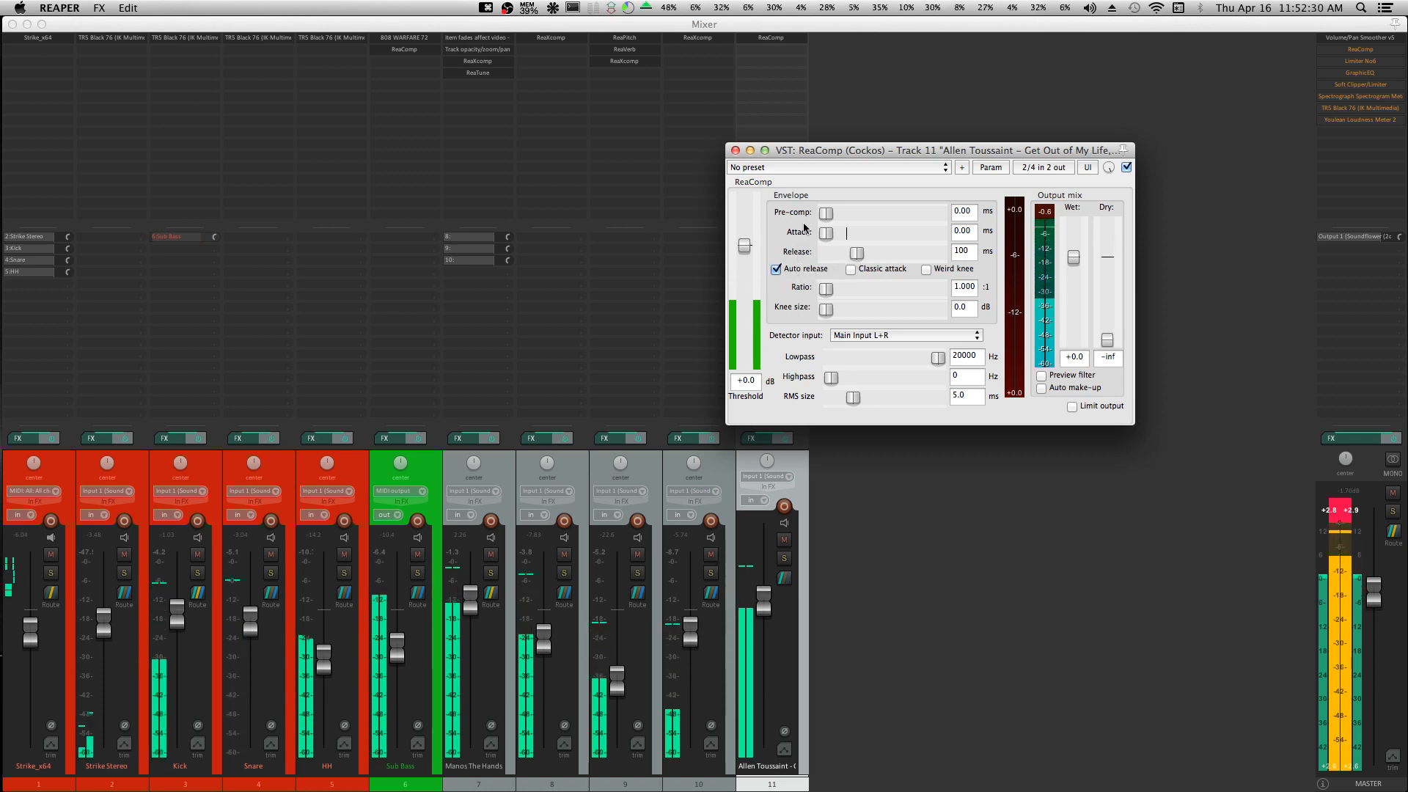
pyautogui.moveTo(743, 246); pyautogui.dragTo(748, 272)
pyautogui.click(879, 336)
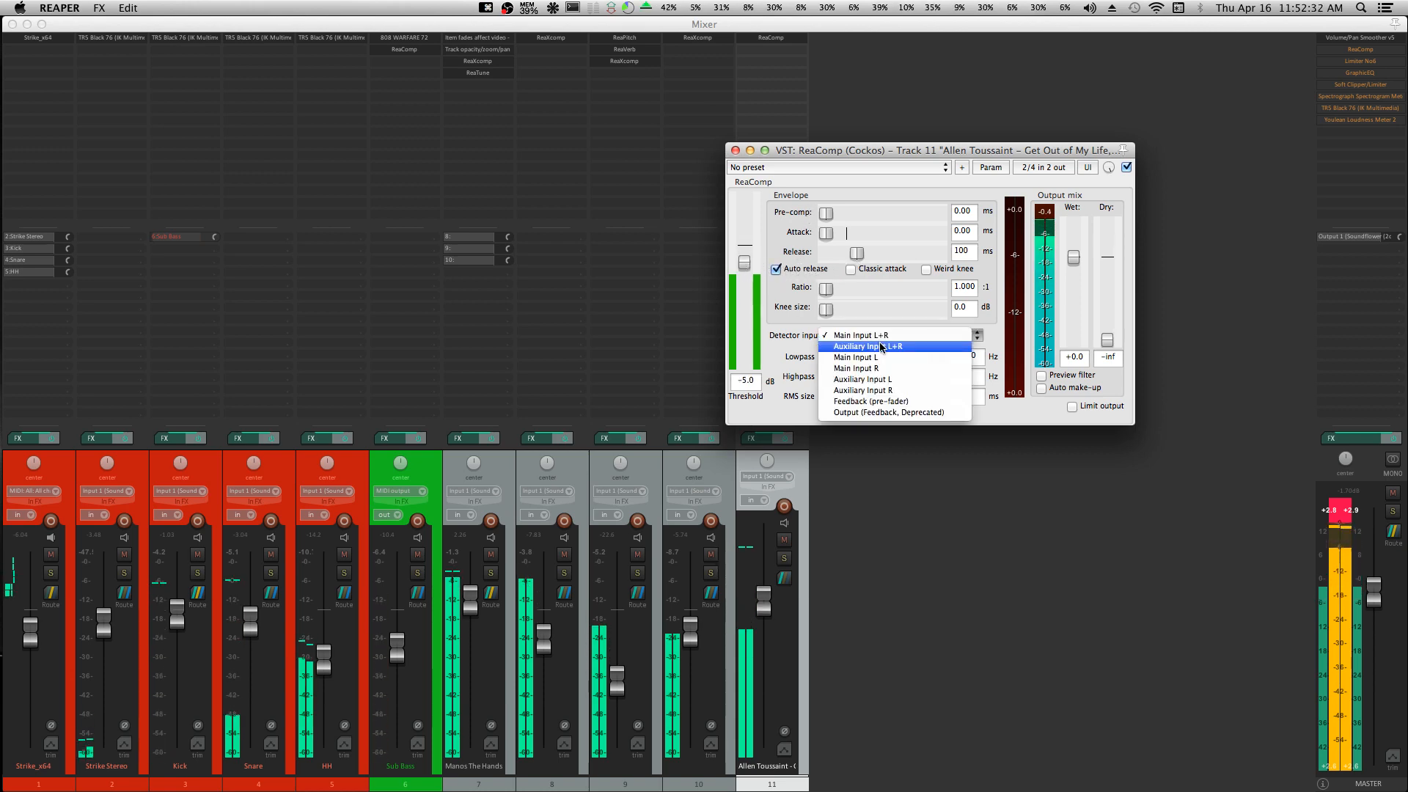
pyautogui.click(878, 341)
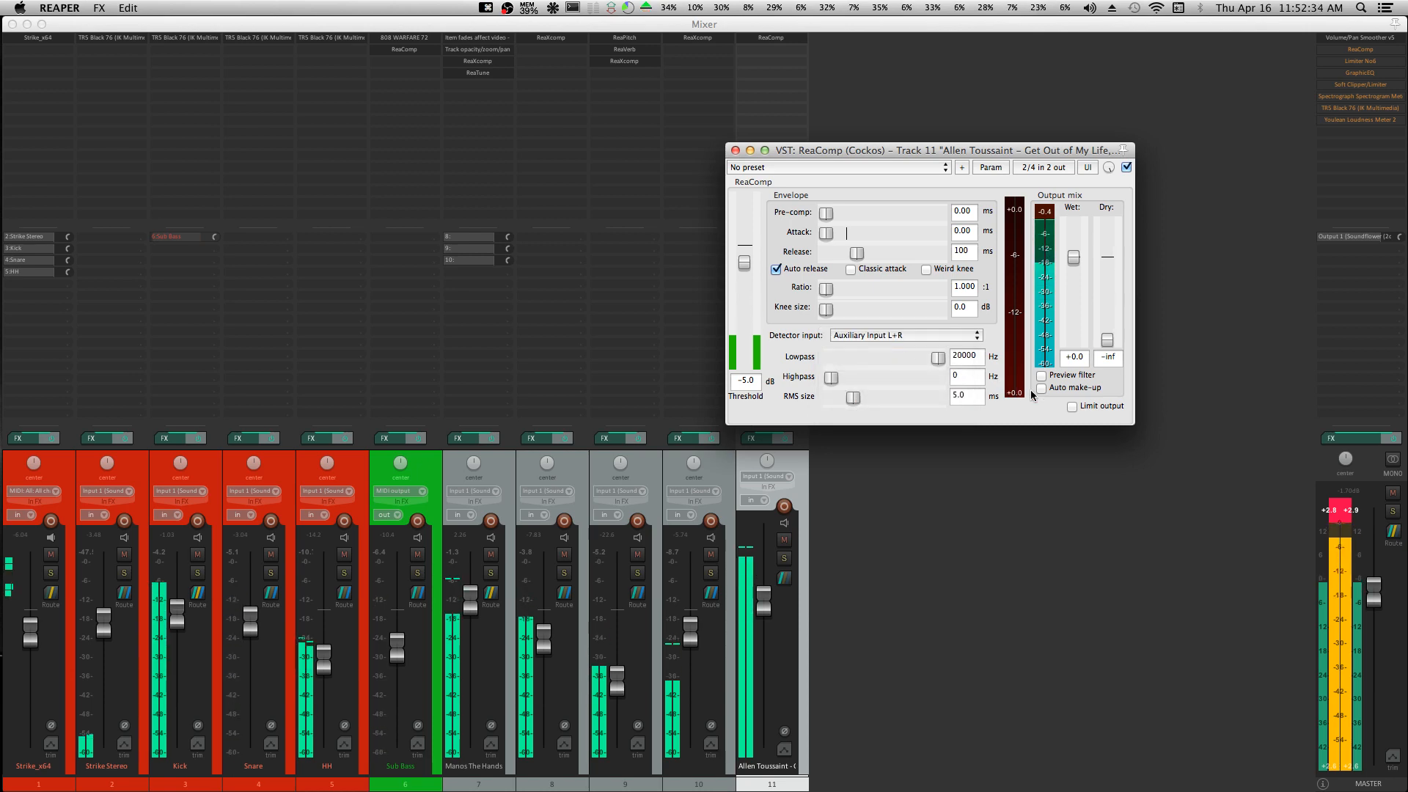
pyautogui.click(1073, 407)
pyautogui.click(1042, 389)
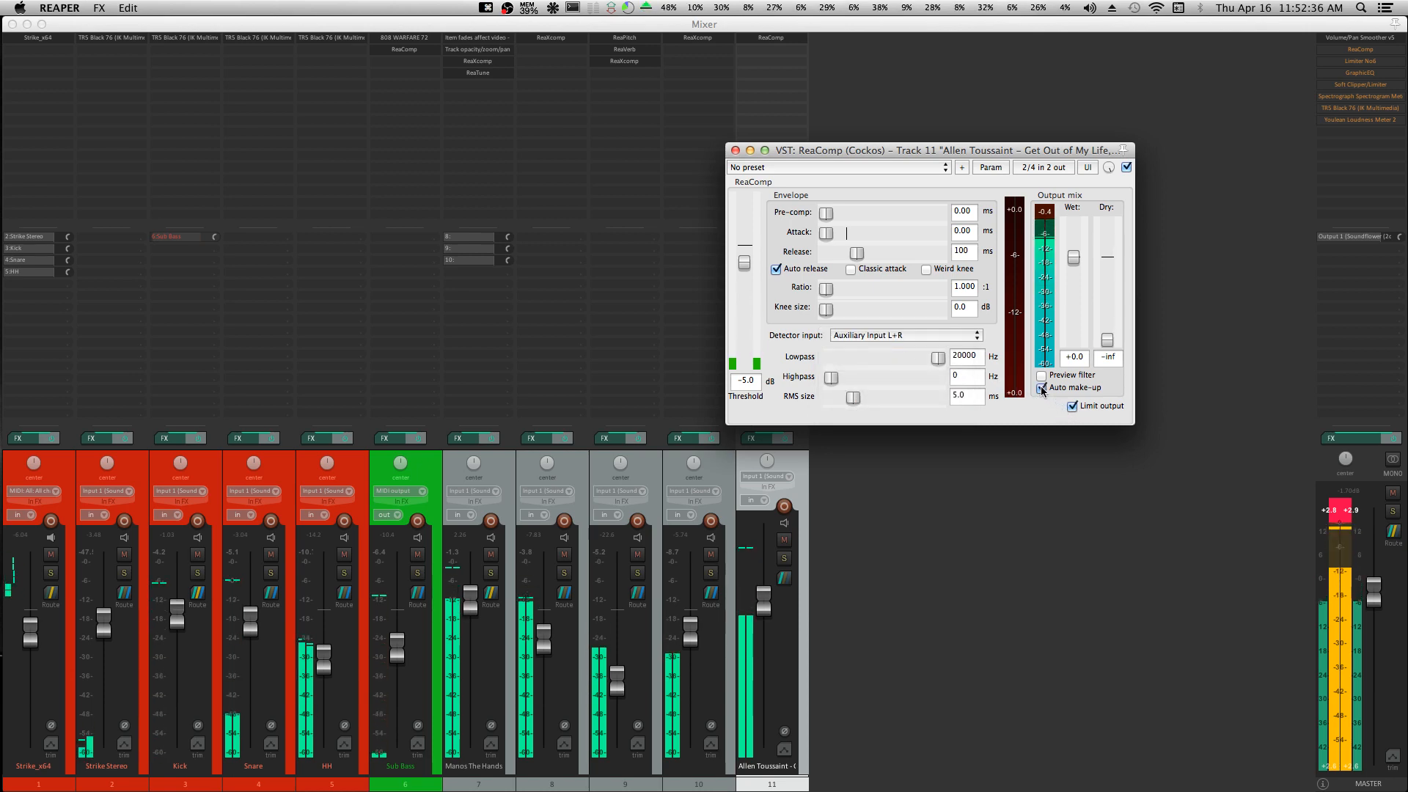
pyautogui.click(736, 151)
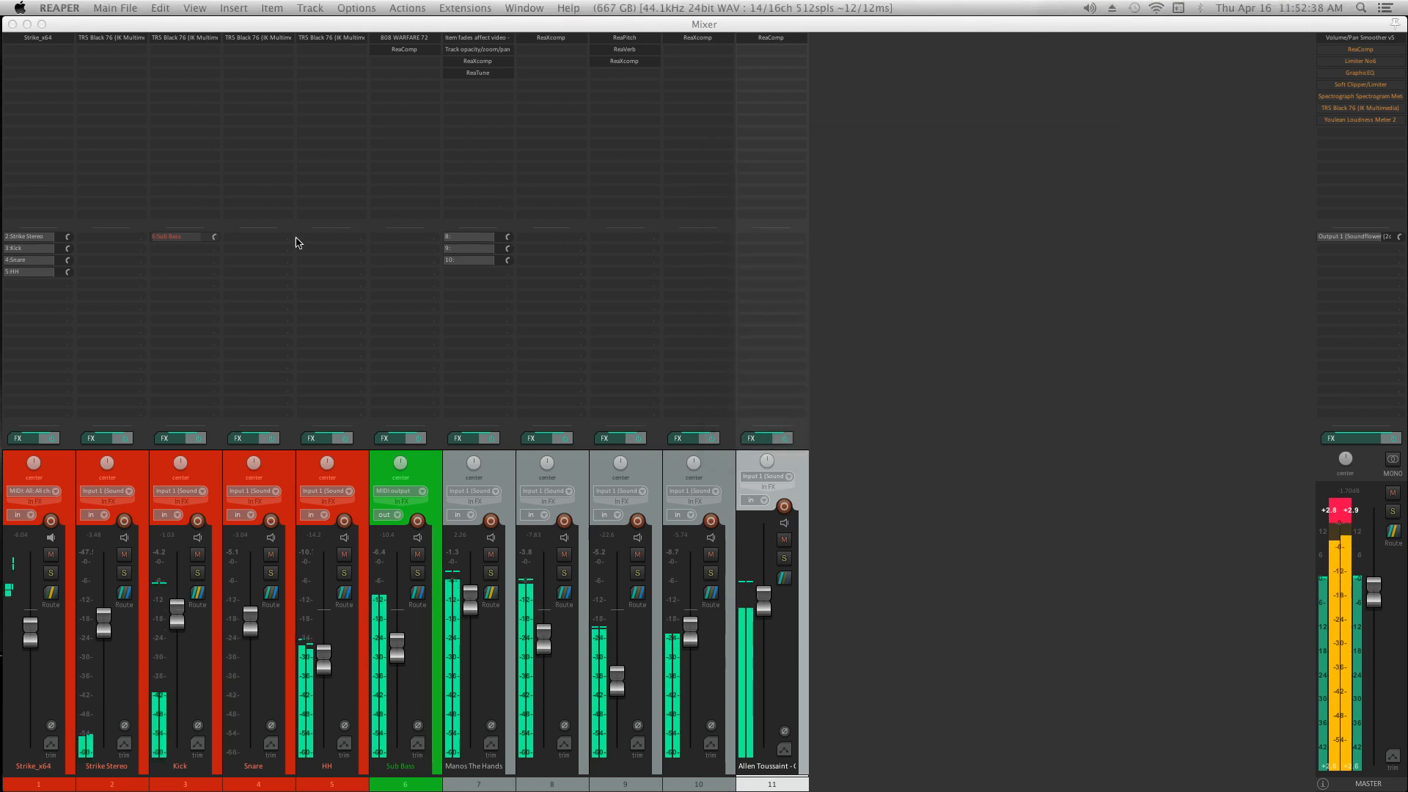
# Add a Pre-FX send from the Kick track to the Allen Toussaint track and copy that send to the Snare track.
pyautogui.click(196, 255)
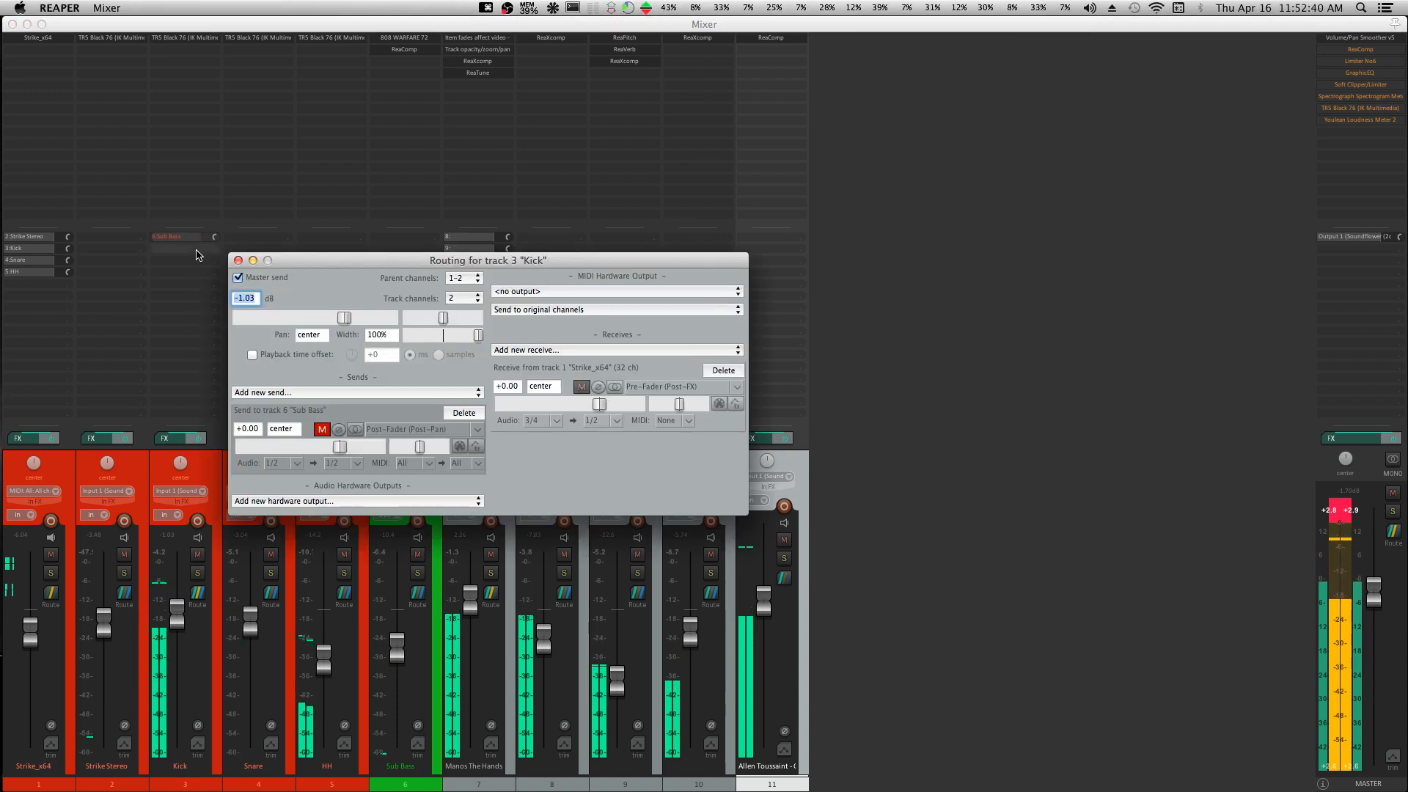
pyautogui.click(329, 391)
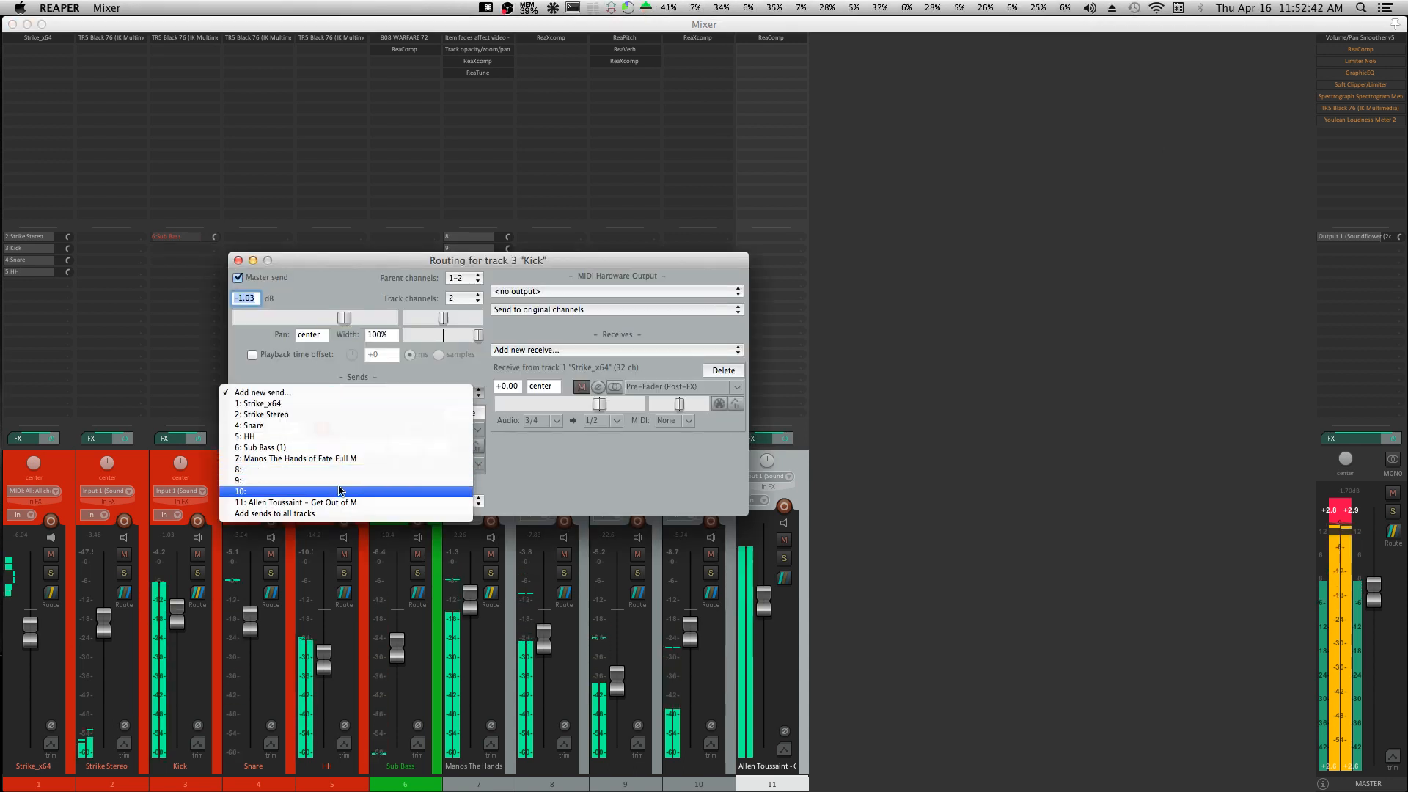
pyautogui.click(345, 502)
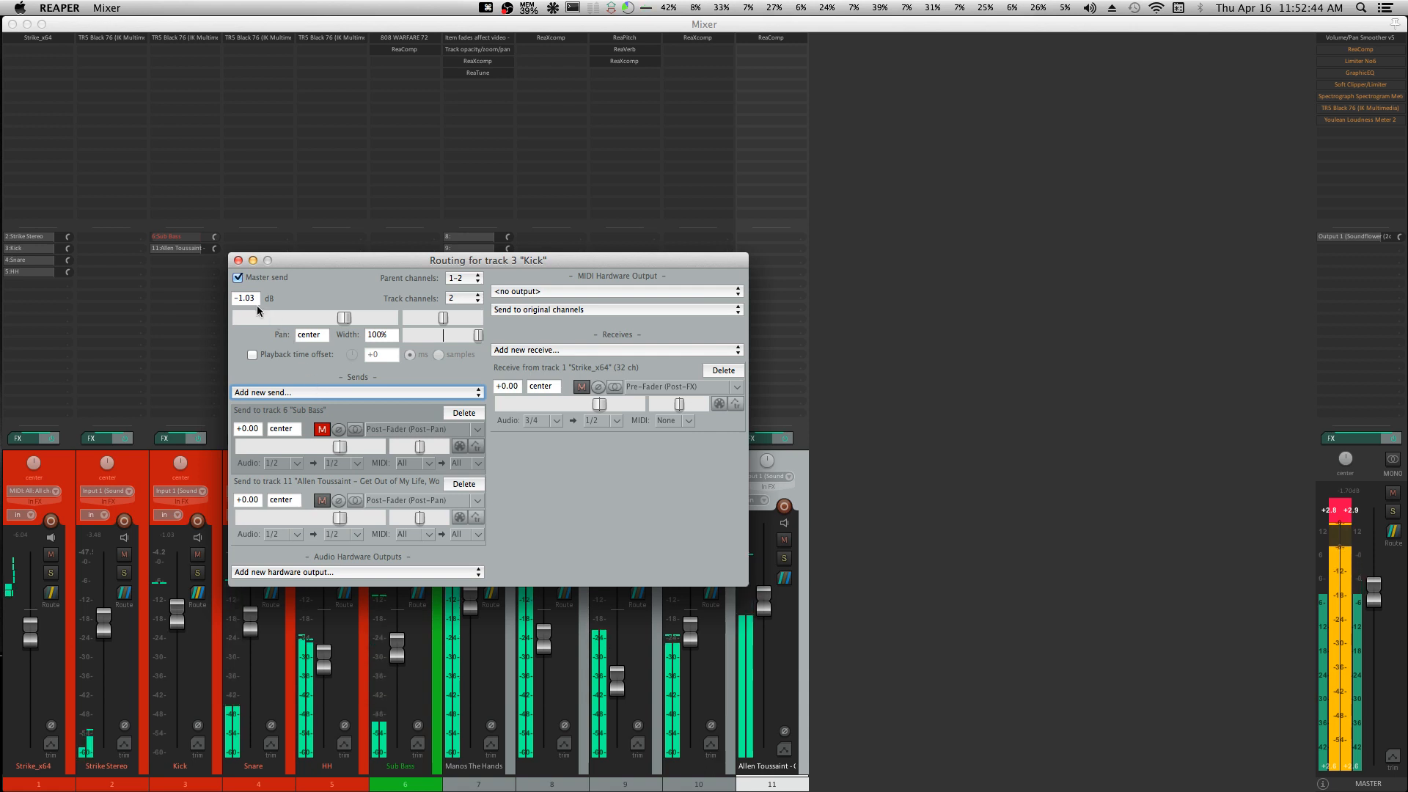
pyautogui.click(195, 249)
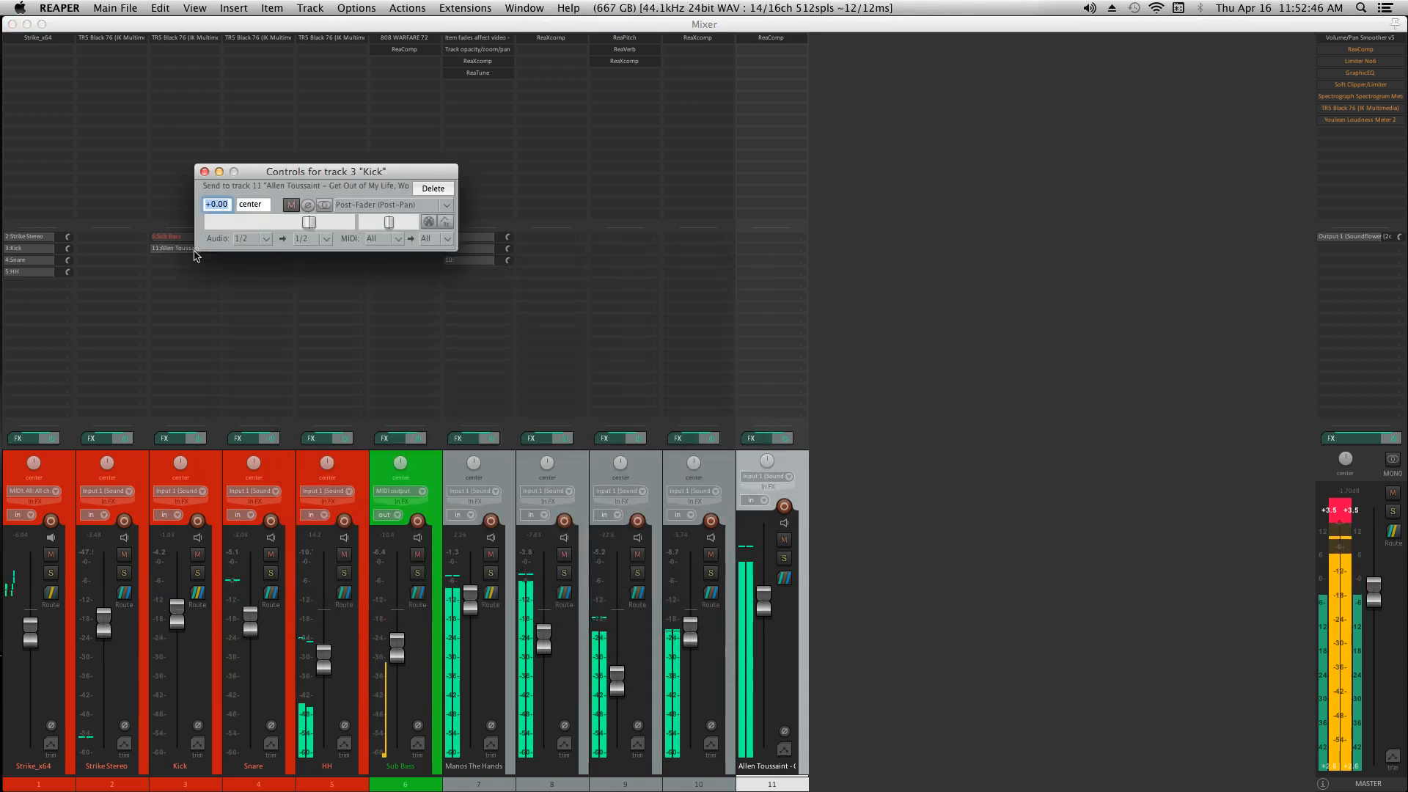
pyautogui.click(388, 205)
pyautogui.click(389, 249)
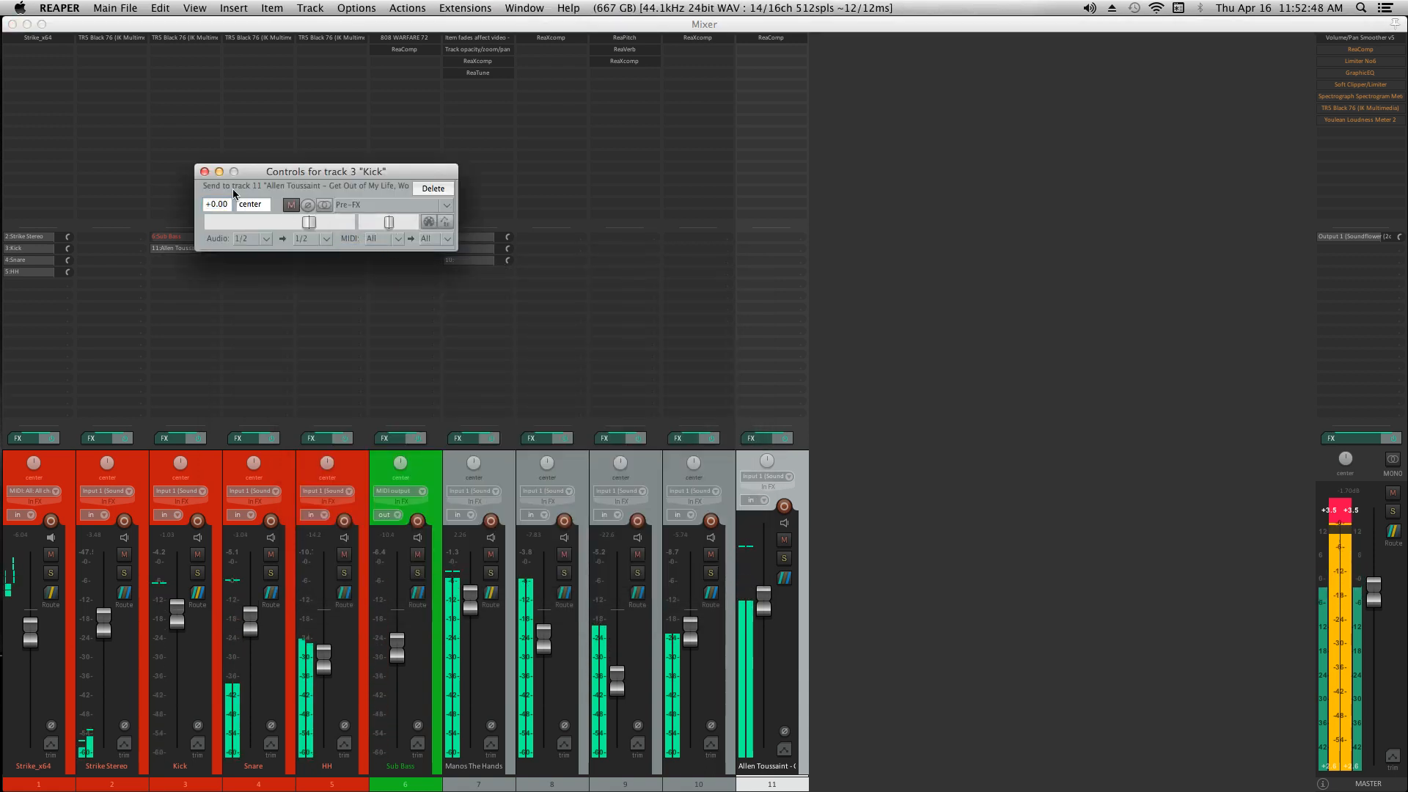
pyautogui.click(204, 172)
pyautogui.moveTo(188, 250); pyautogui.dragTo(258, 254)
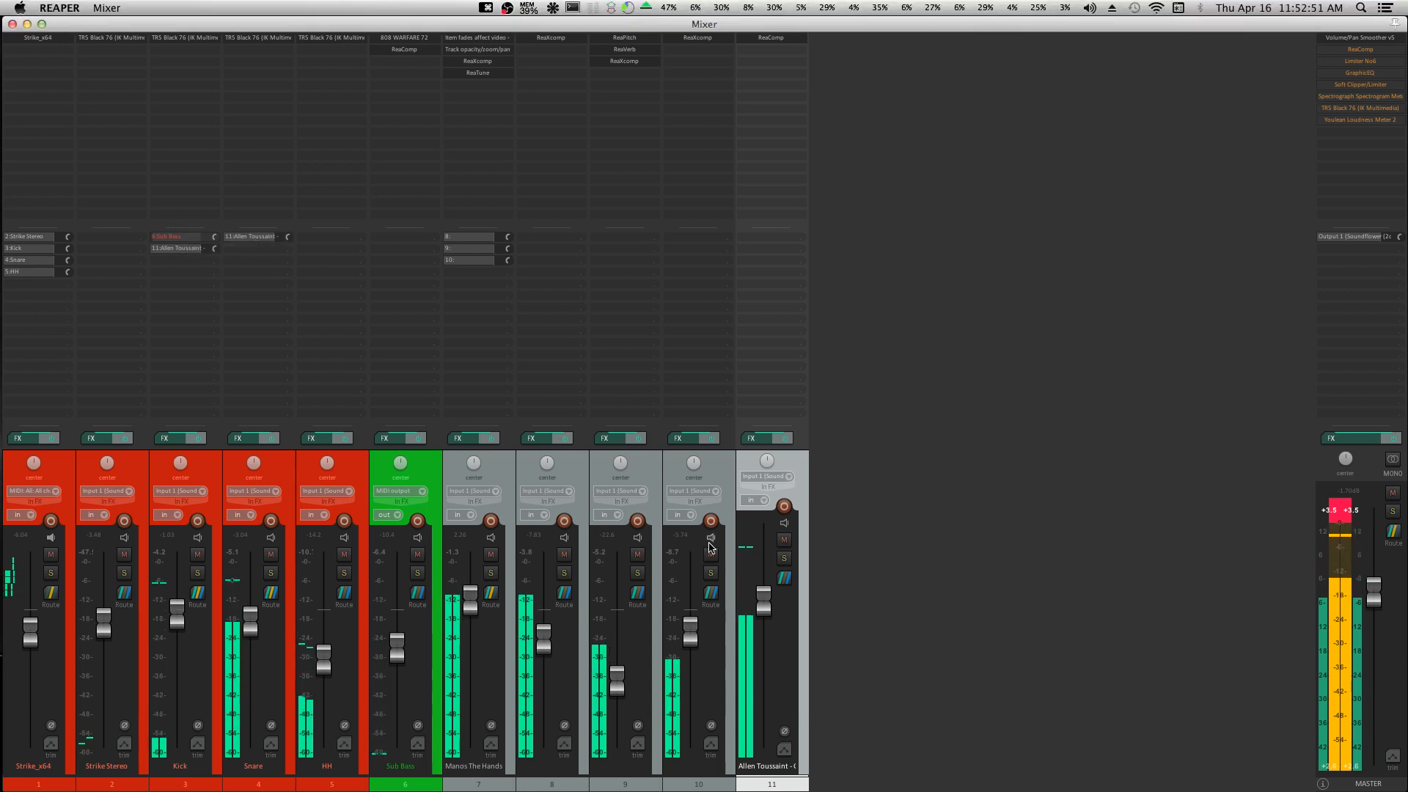
# Lower the ReaComp threshold on the Allen Toussaint track to -30.2 dB with Auxiliary Input L+R as detector input.
pyautogui.click(771, 40)
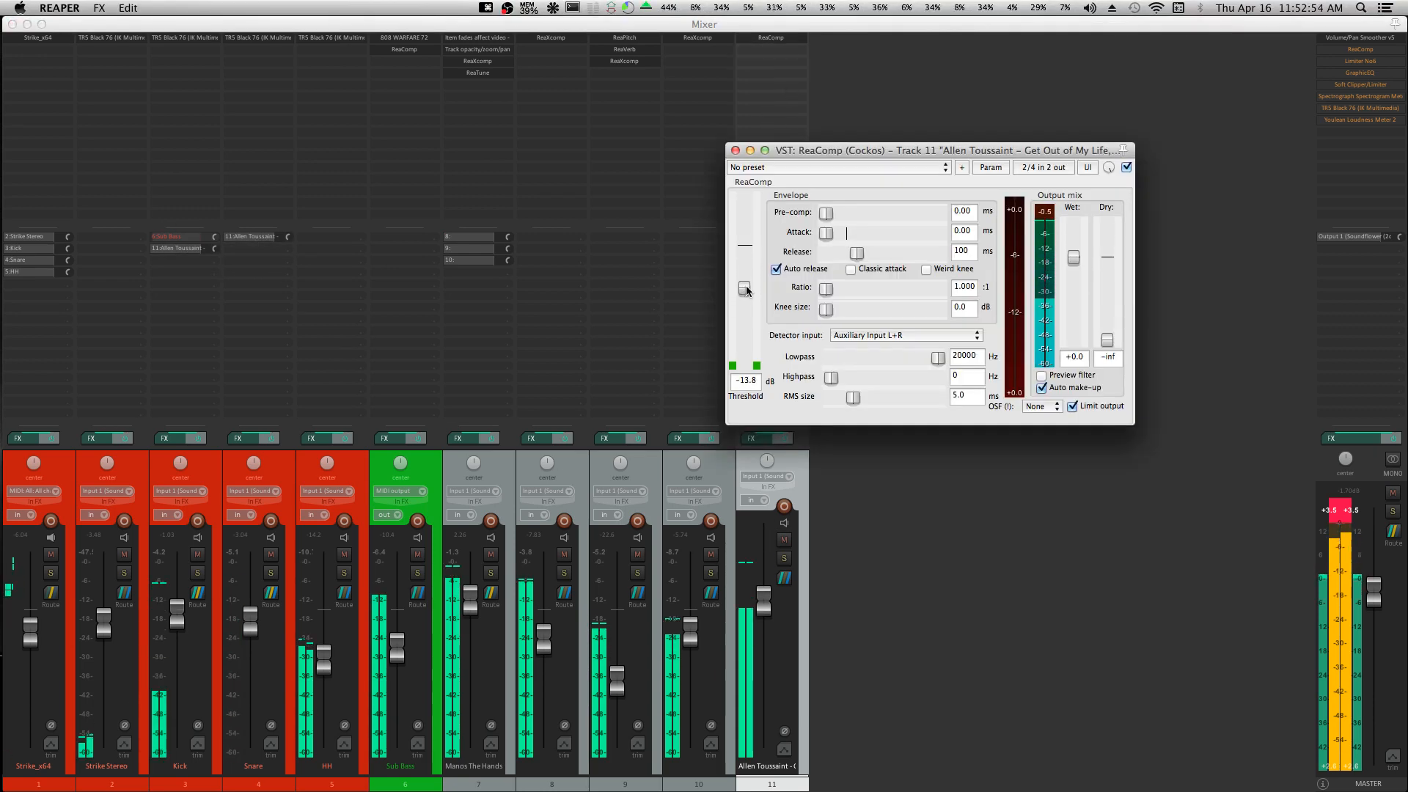
pyautogui.moveTo(746, 290); pyautogui.dragTo(749, 324)
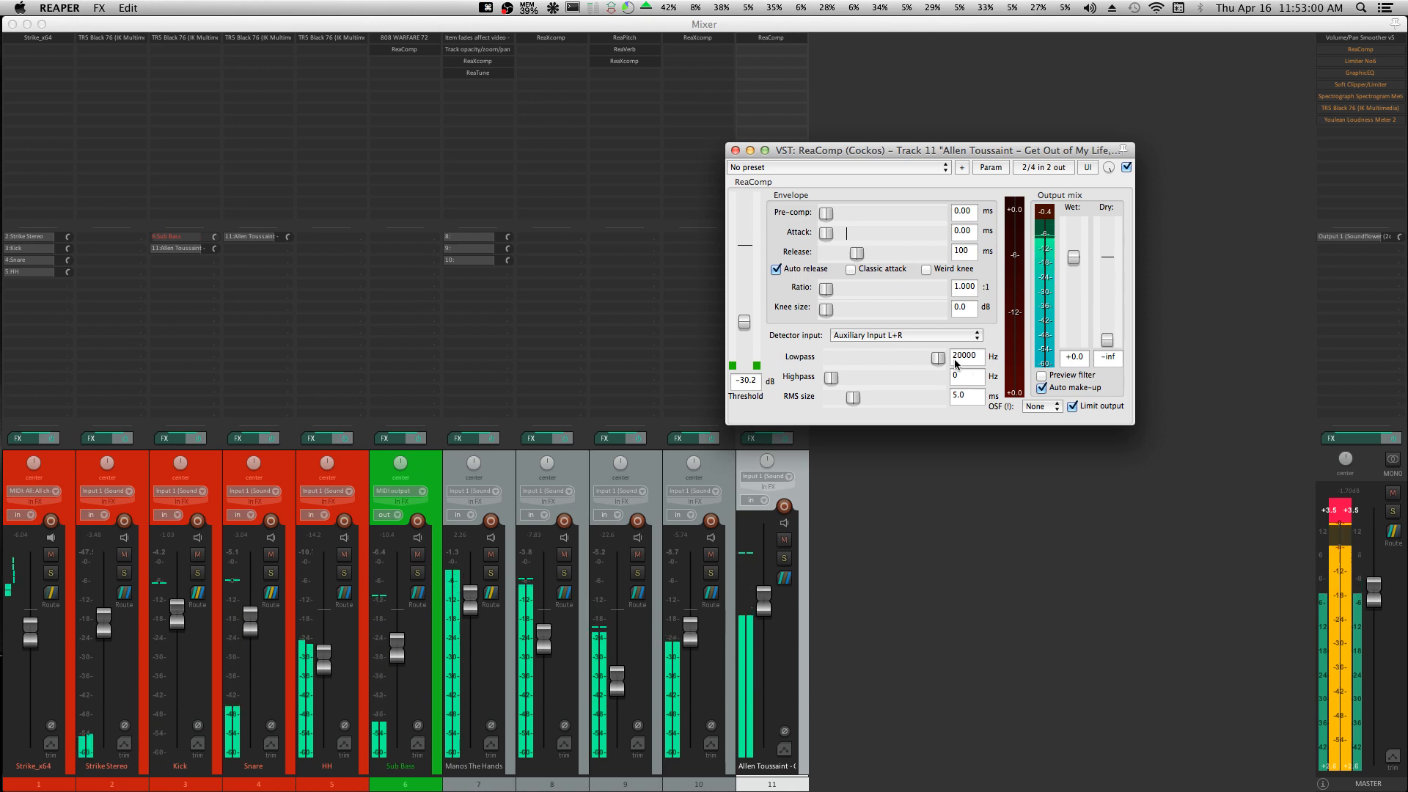
pyautogui.click(892, 336)
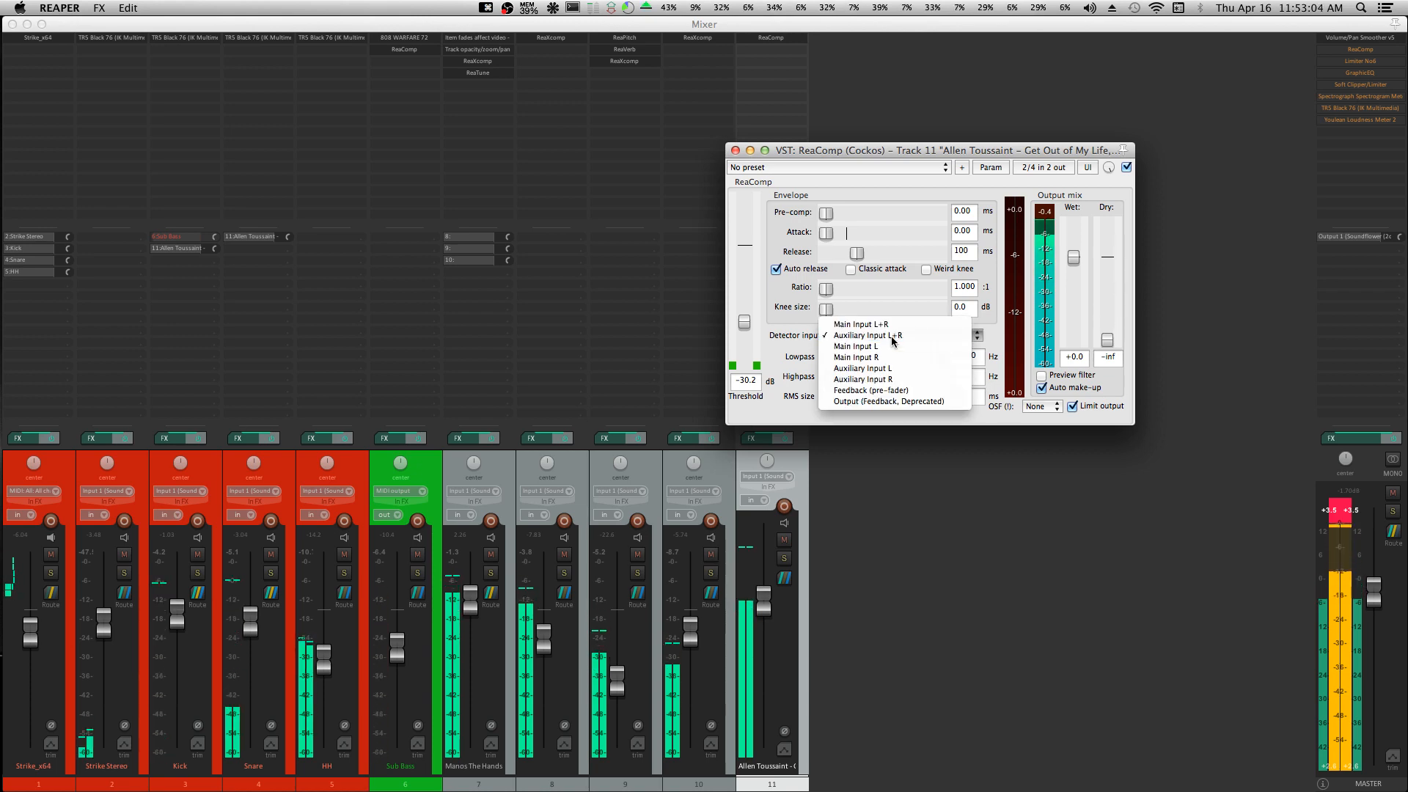
pyautogui.click(892, 338)
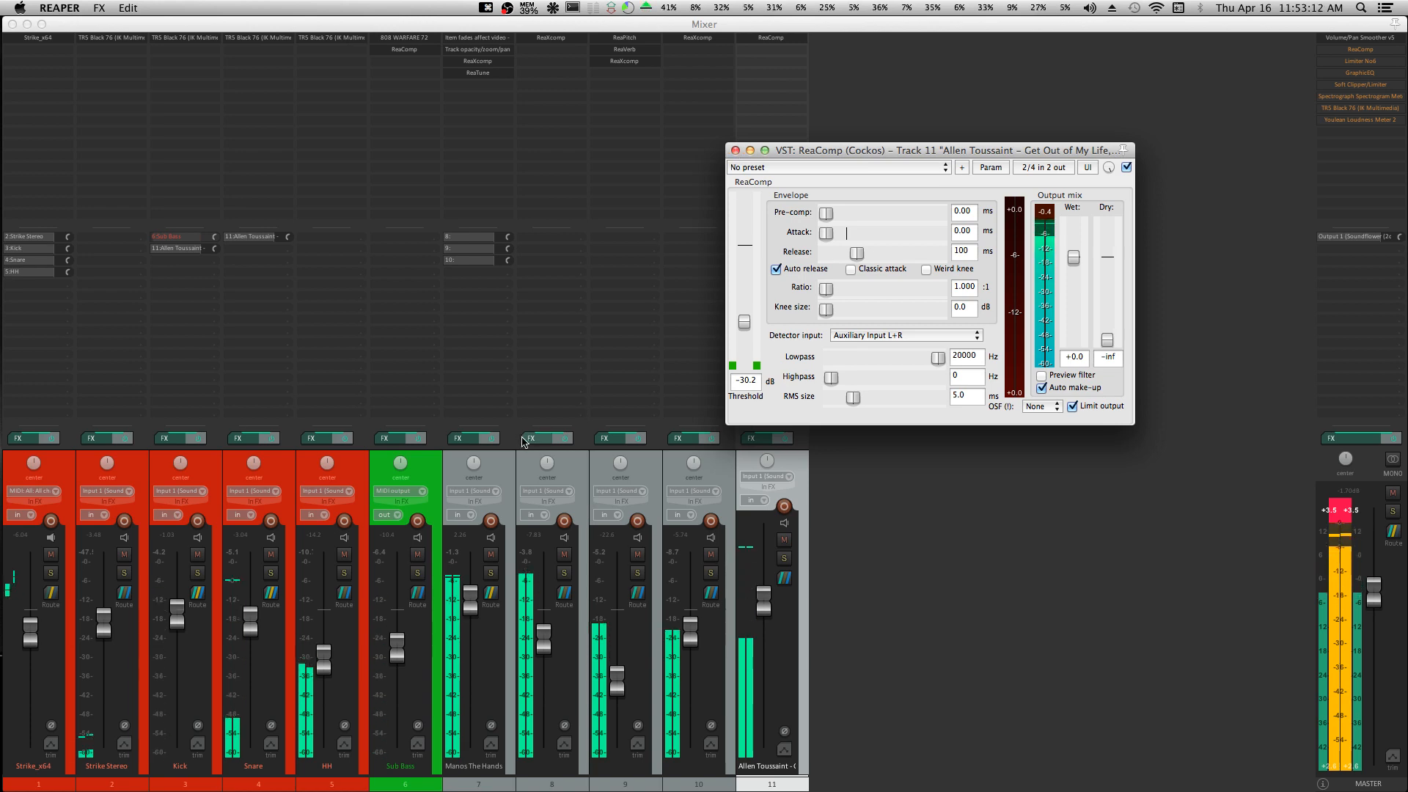
# Route the Kick and Snare sends into channels 3/4 of the Allen Toussaint track.
pyautogui.click(180, 249)
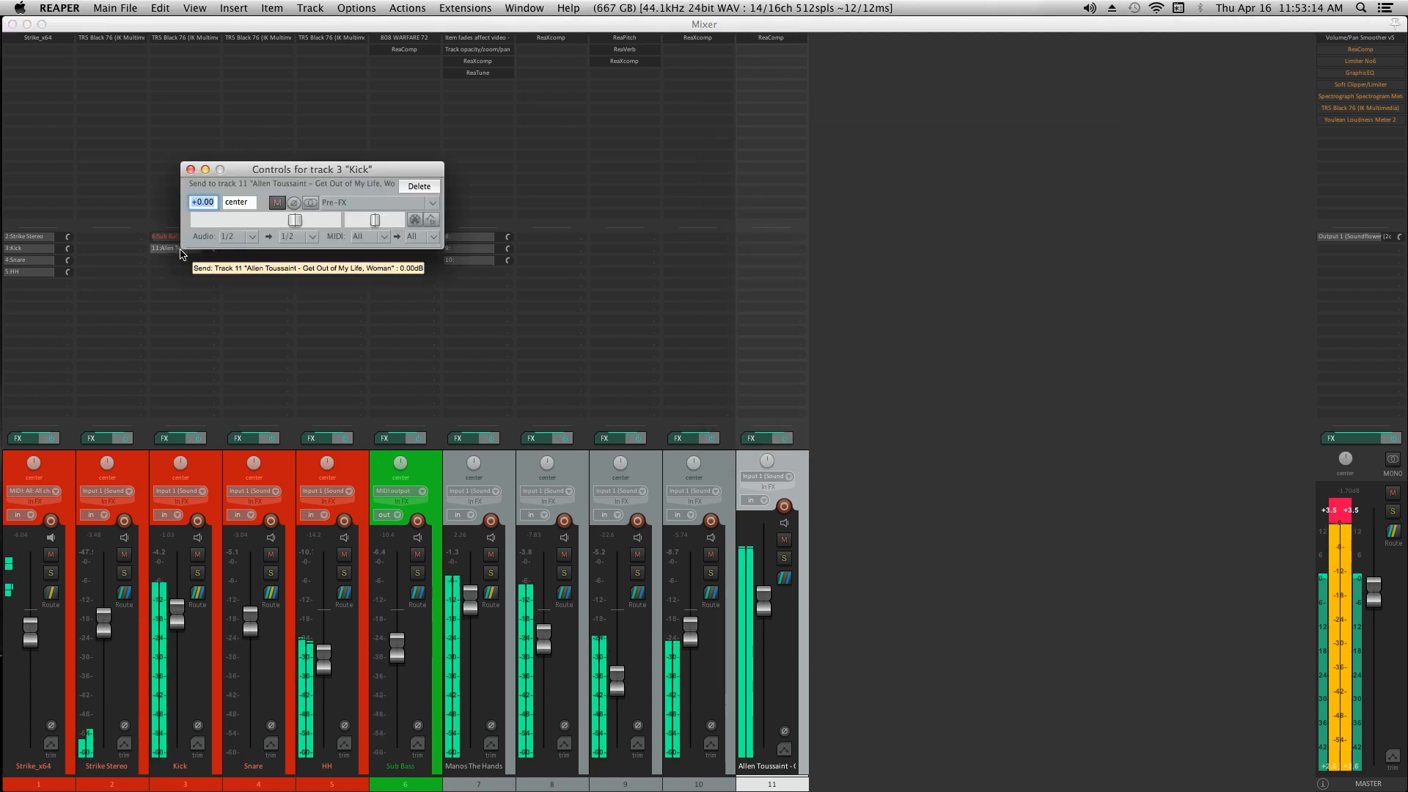
pyautogui.click(297, 236)
pyautogui.moveTo(319, 296)
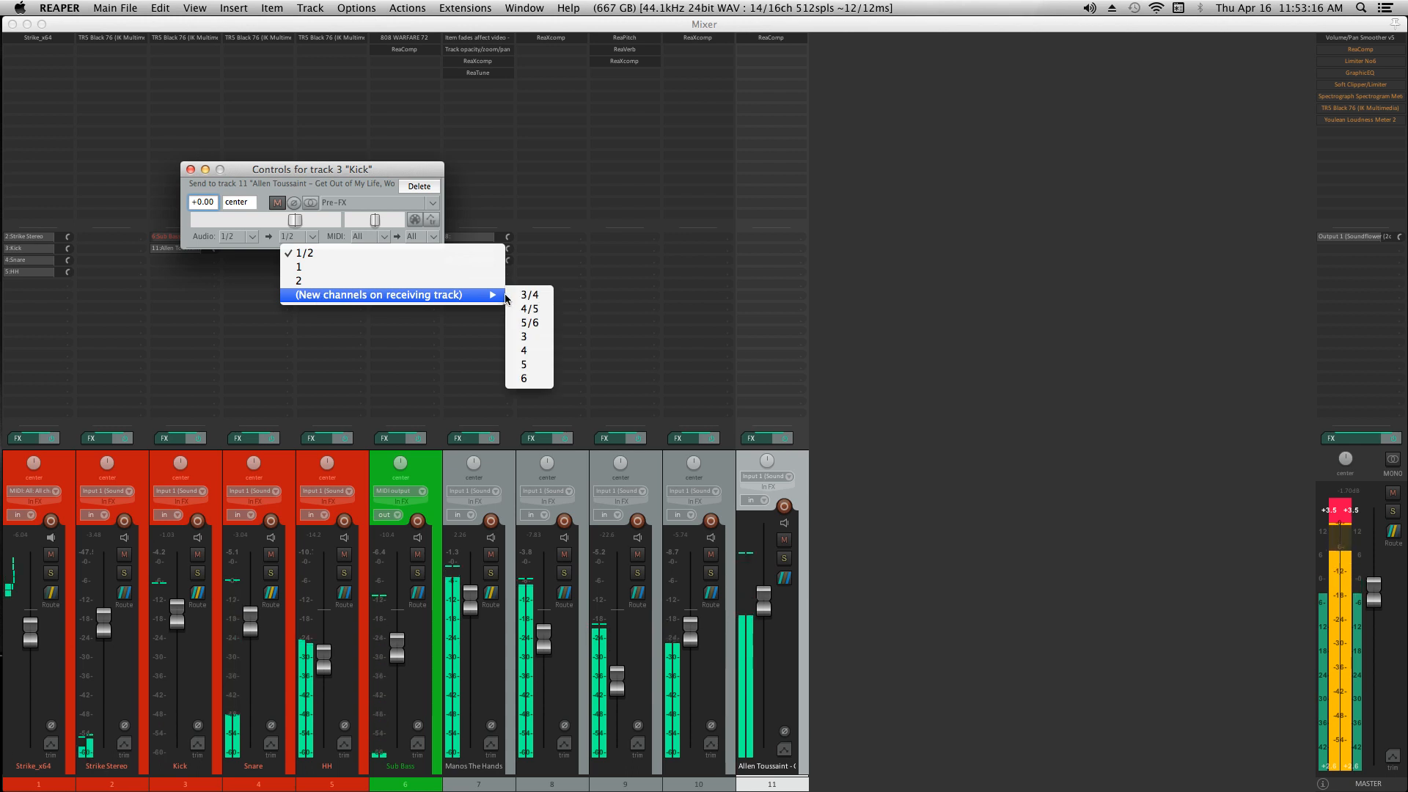
pyautogui.click(522, 295)
pyautogui.click(190, 169)
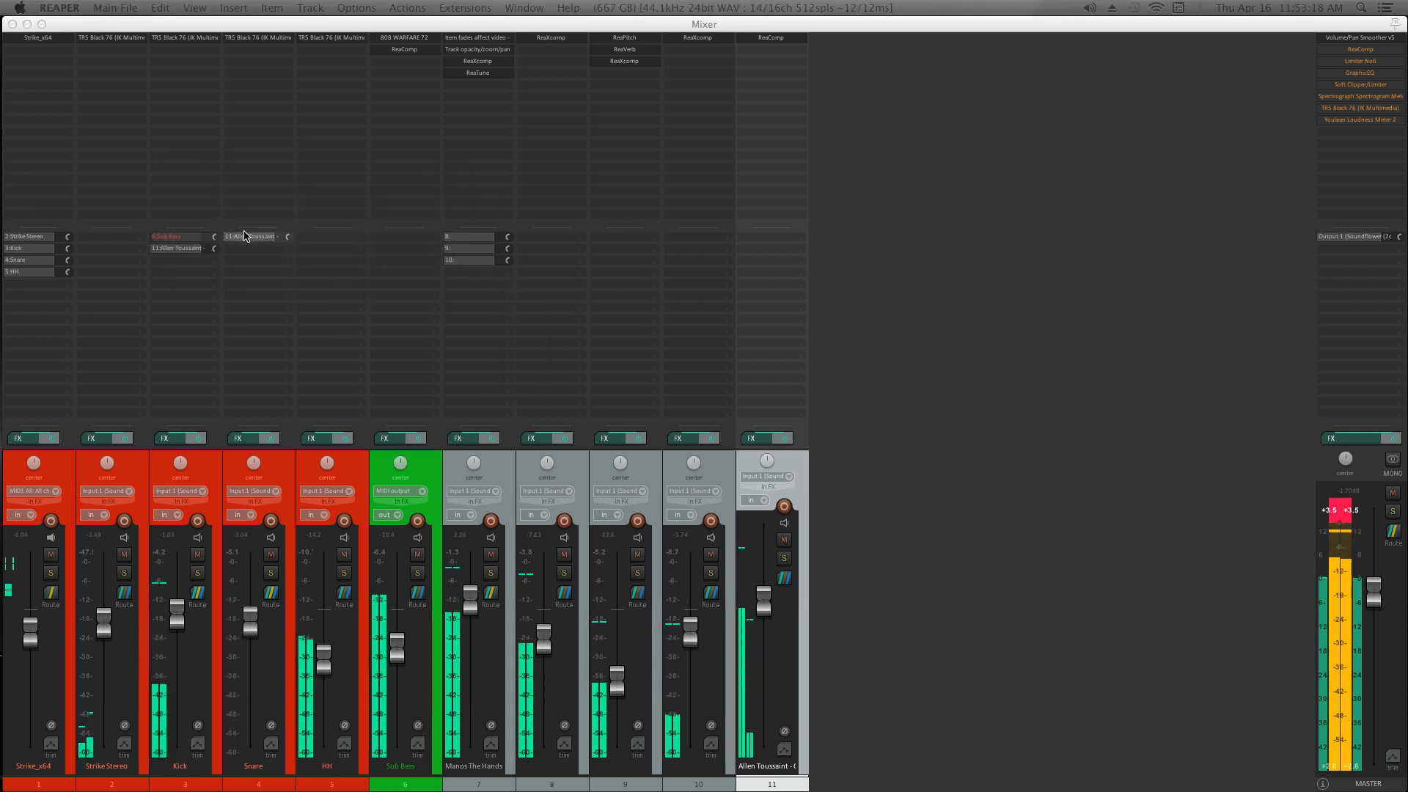
pyautogui.click(249, 236)
pyautogui.click(381, 221)
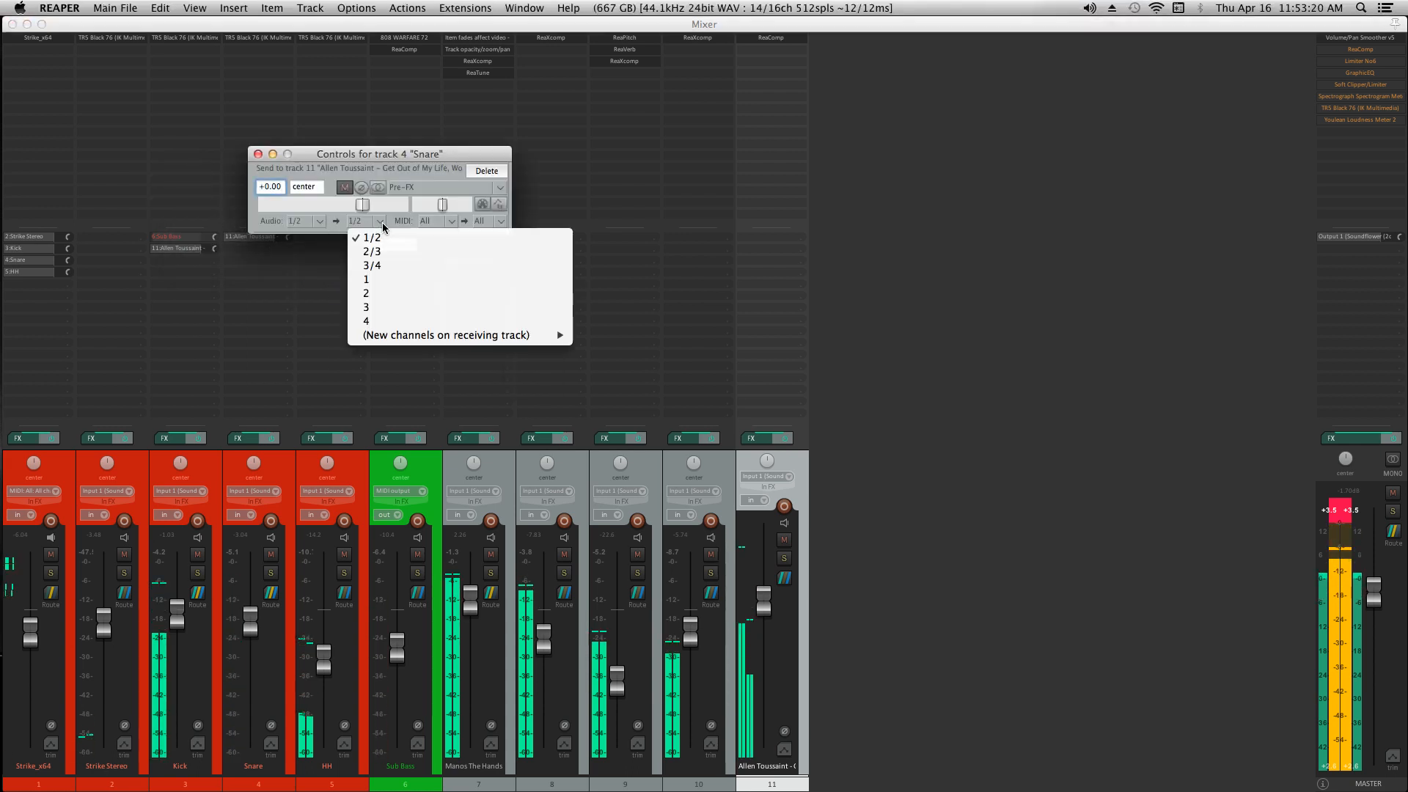
pyautogui.click(371, 265)
pyautogui.click(258, 153)
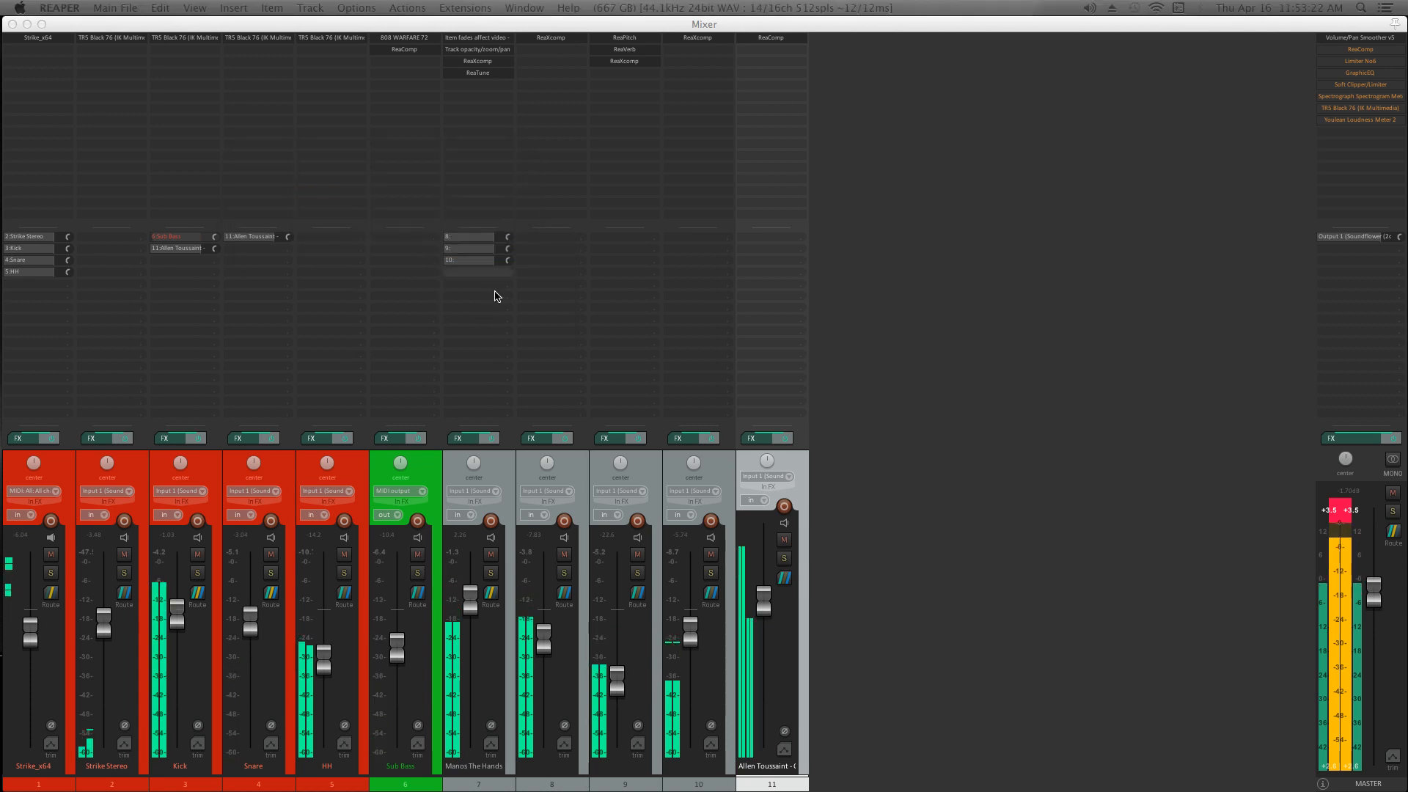
# On the Allen Toussaint track's ReaComp, set the threshold to -29.8 dB and the ratio to 1.526:1.
pyautogui.click(795, 39)
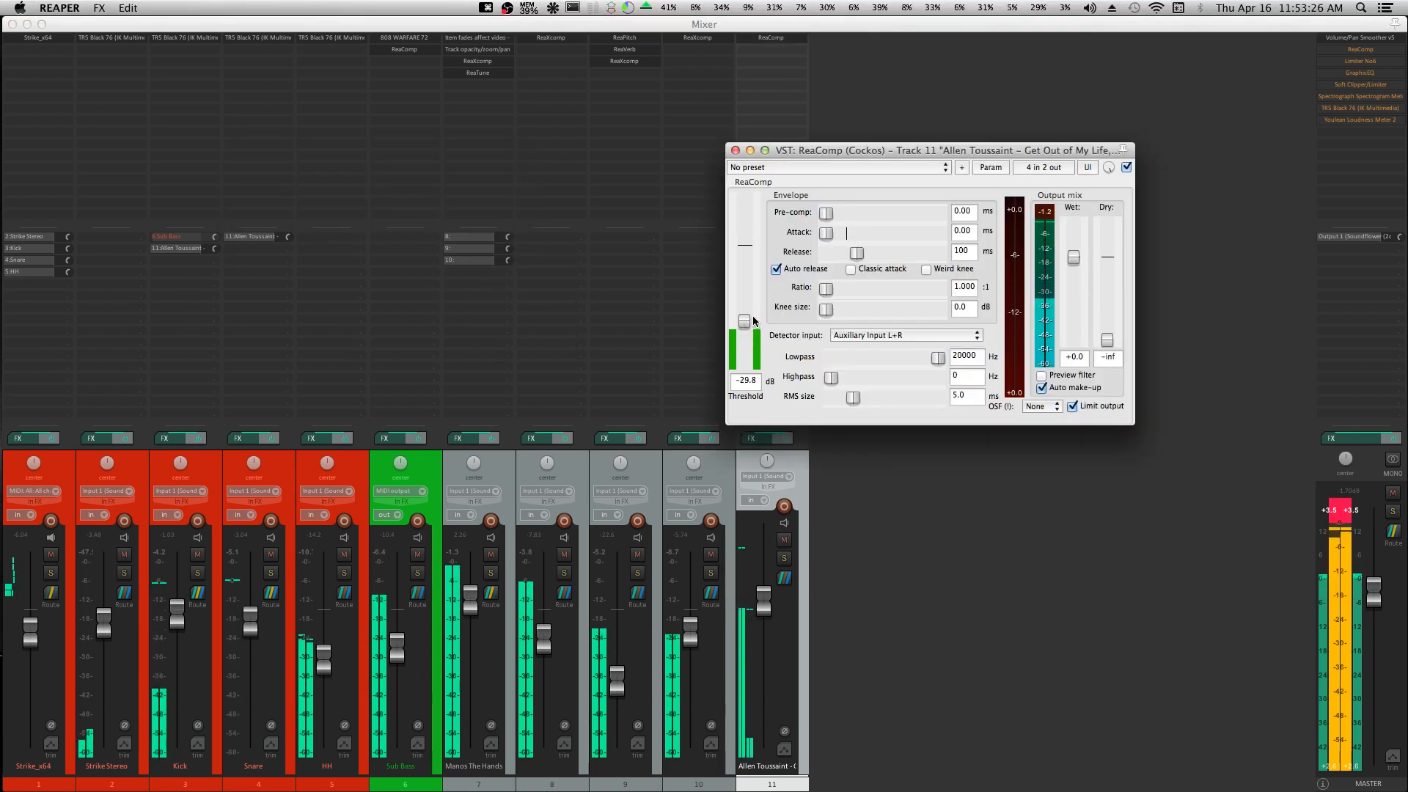
pyautogui.moveTo(826, 288); pyautogui.dragTo(860, 295)
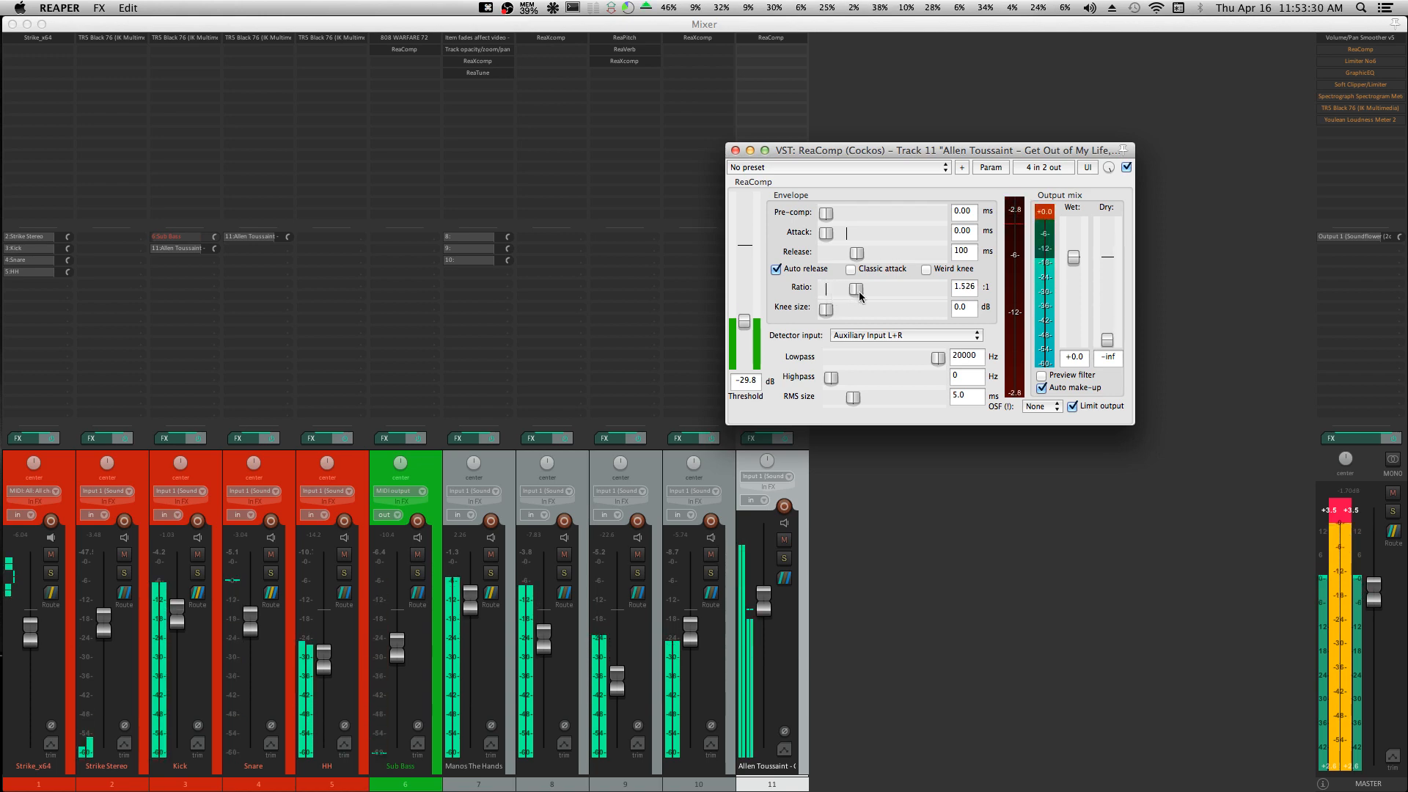
pyautogui.click(735, 150)
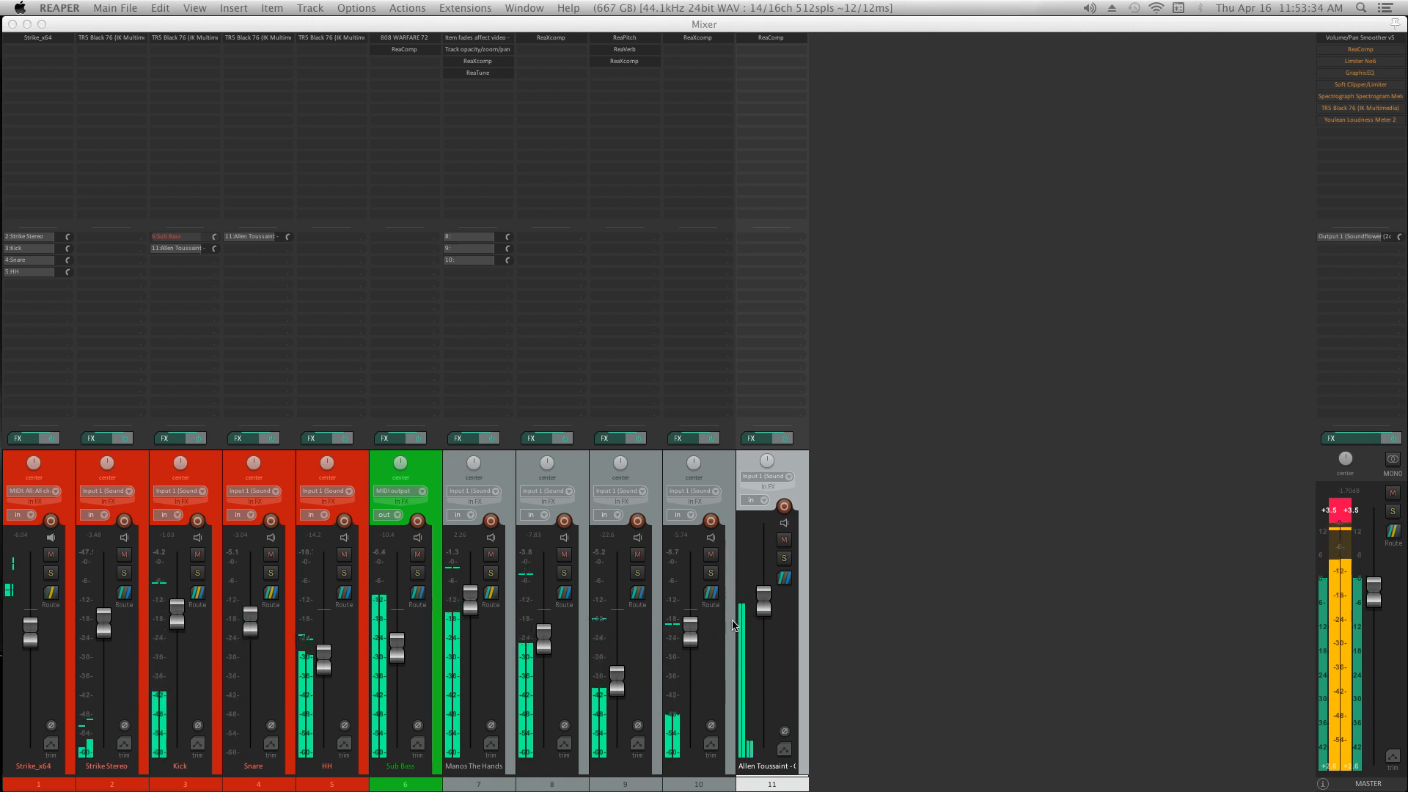
# Lower the master fader to about -3.58 dB, reset its peak readout, and lower the Allen Toussaint fader to about -3.73 dB.
pyautogui.moveTo(763, 602); pyautogui.dragTo(763, 601)
pyautogui.moveTo(1374, 593); pyautogui.dragTo(1374, 603)
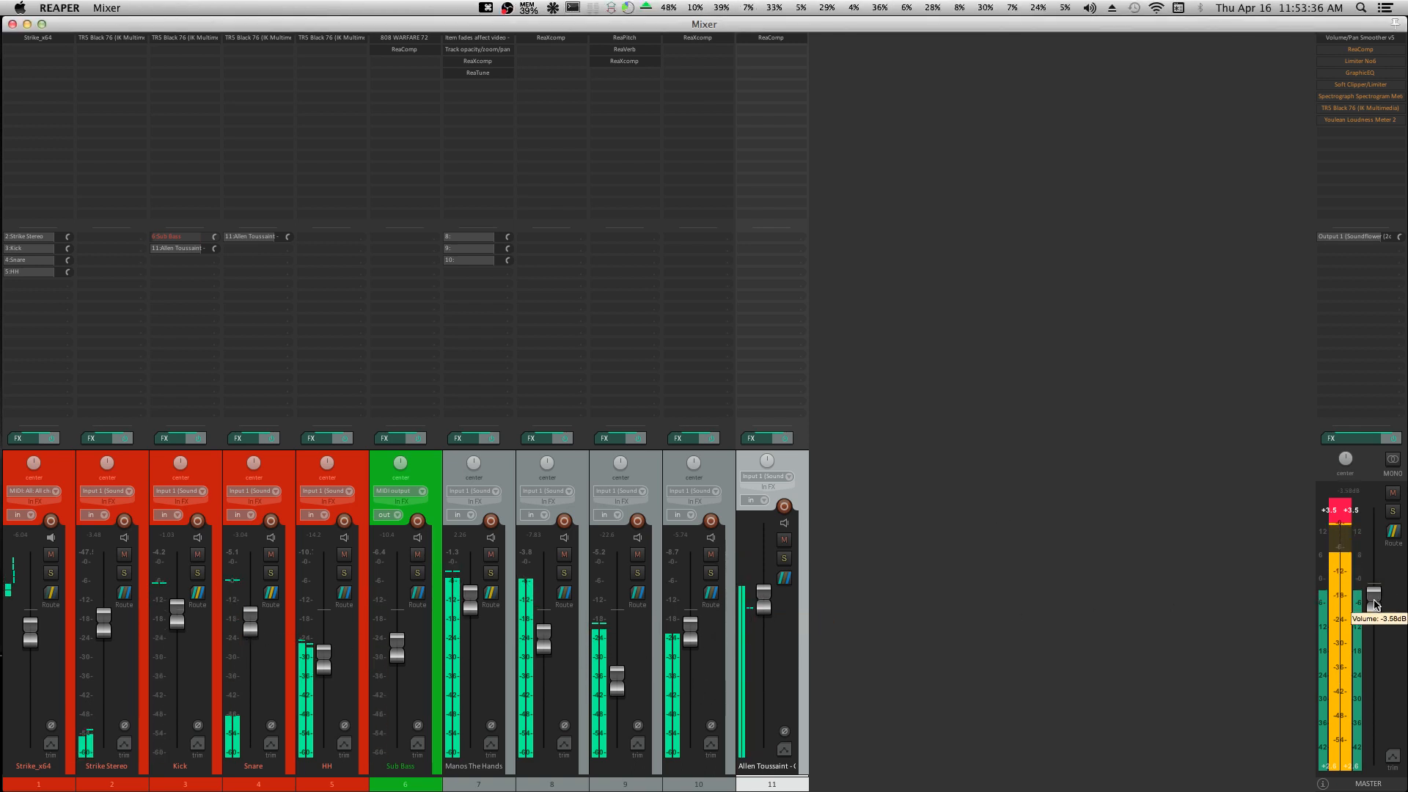
pyautogui.click(1344, 509)
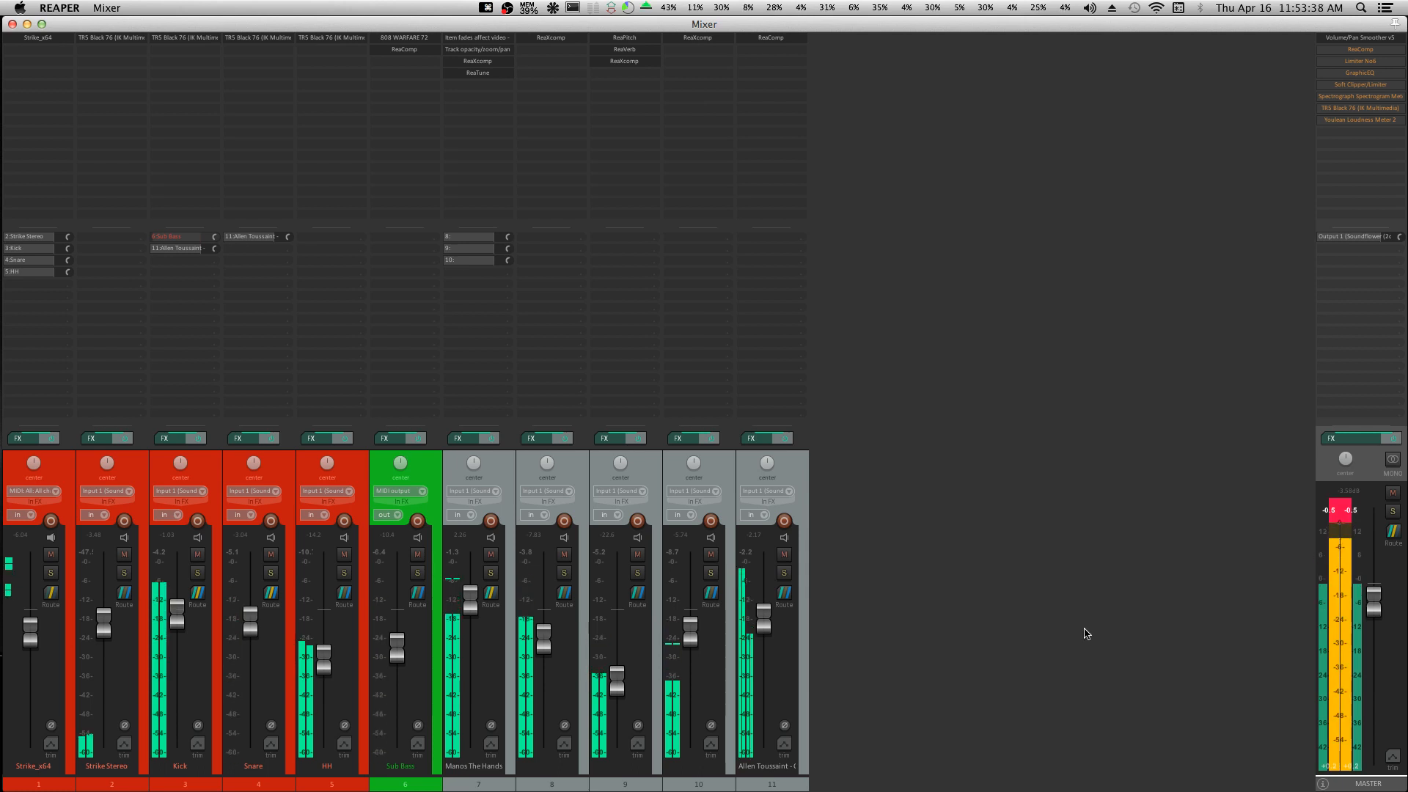
pyautogui.moveTo(764, 629); pyautogui.dragTo(764, 634)
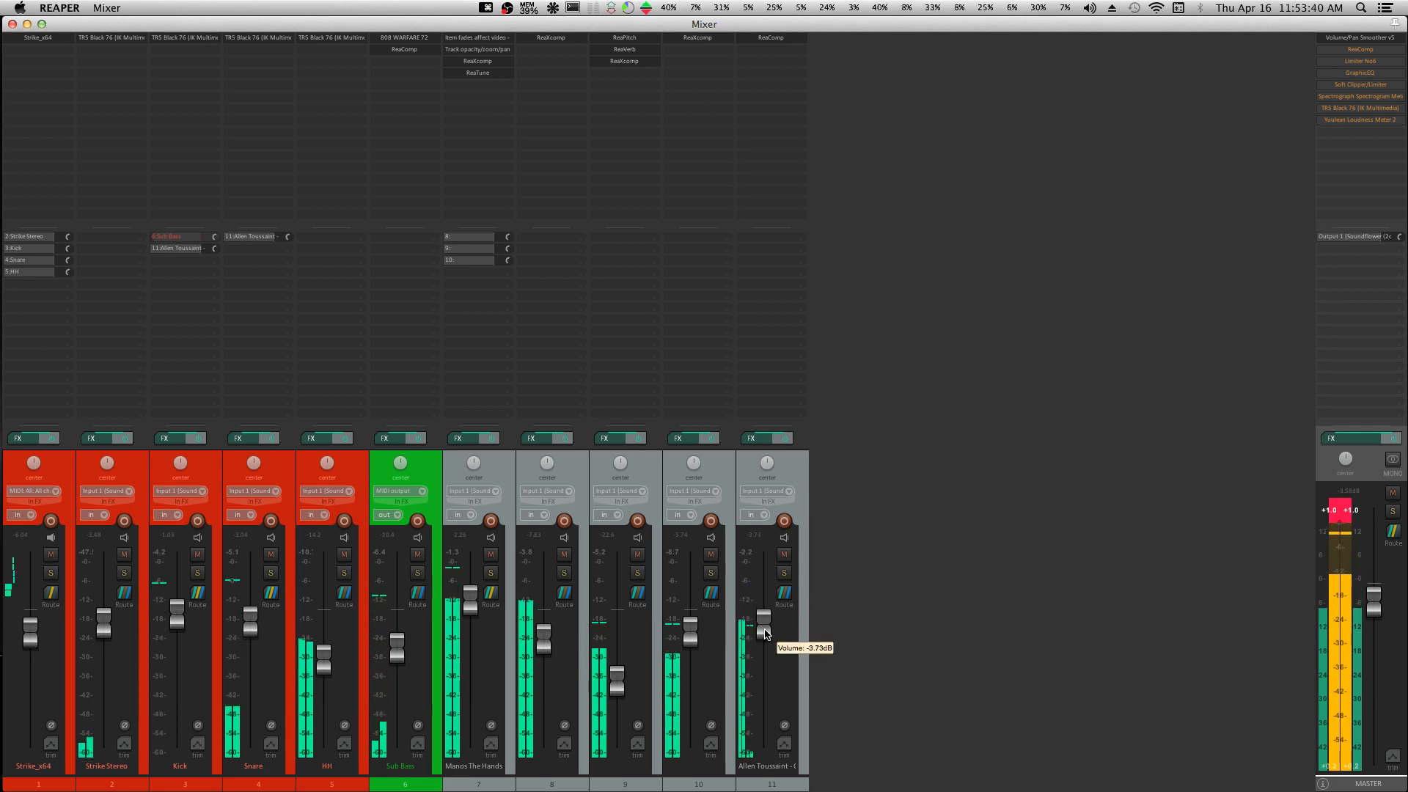
pyautogui.click(788, 557)
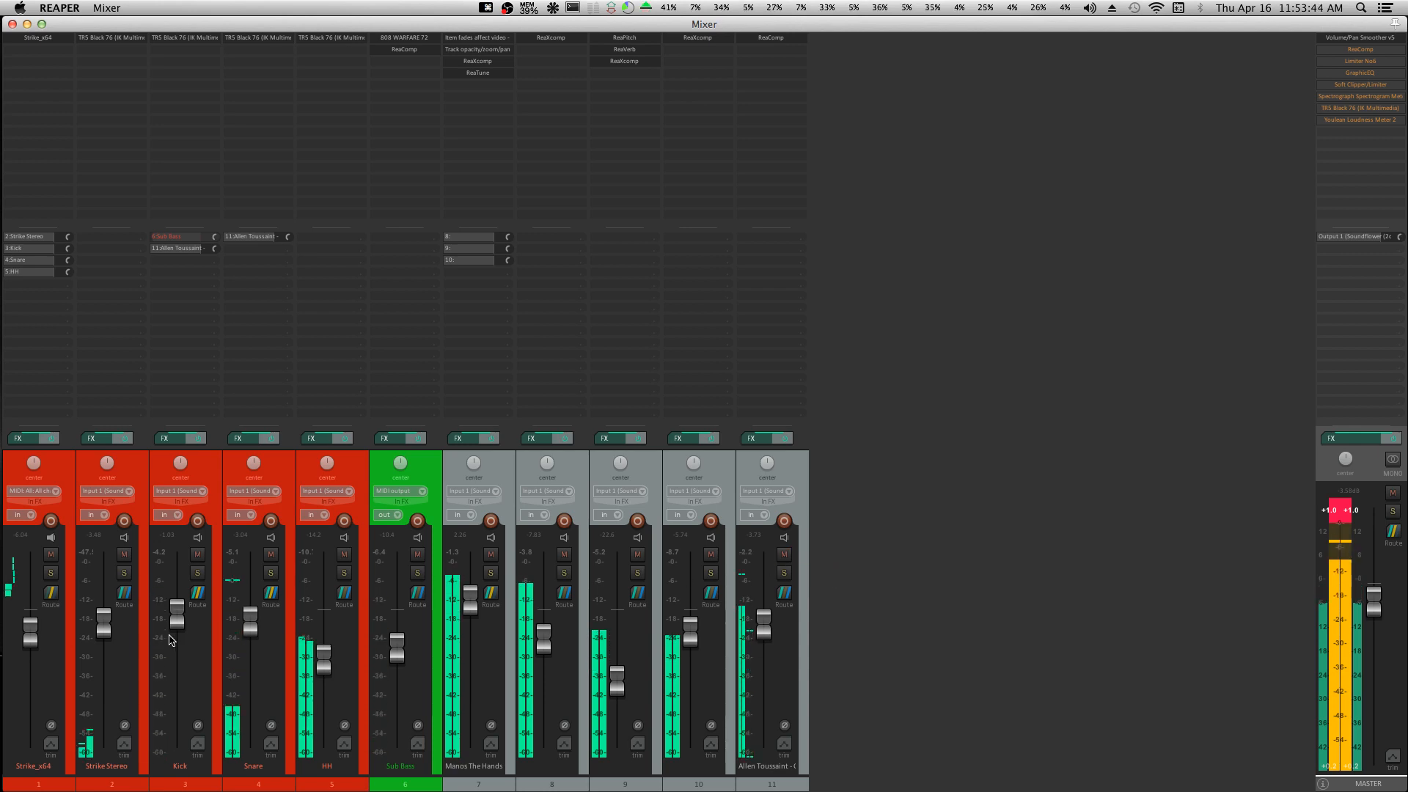
# Lower the Strike Stereo, Kick and Snare faders together, nudge the Allen Toussaint fader up, and reset the master peak readout.
pyautogui.click(143, 643)
pyautogui.keyDown('shift'); pyautogui.click(289, 656); pyautogui.keyUp('shift')
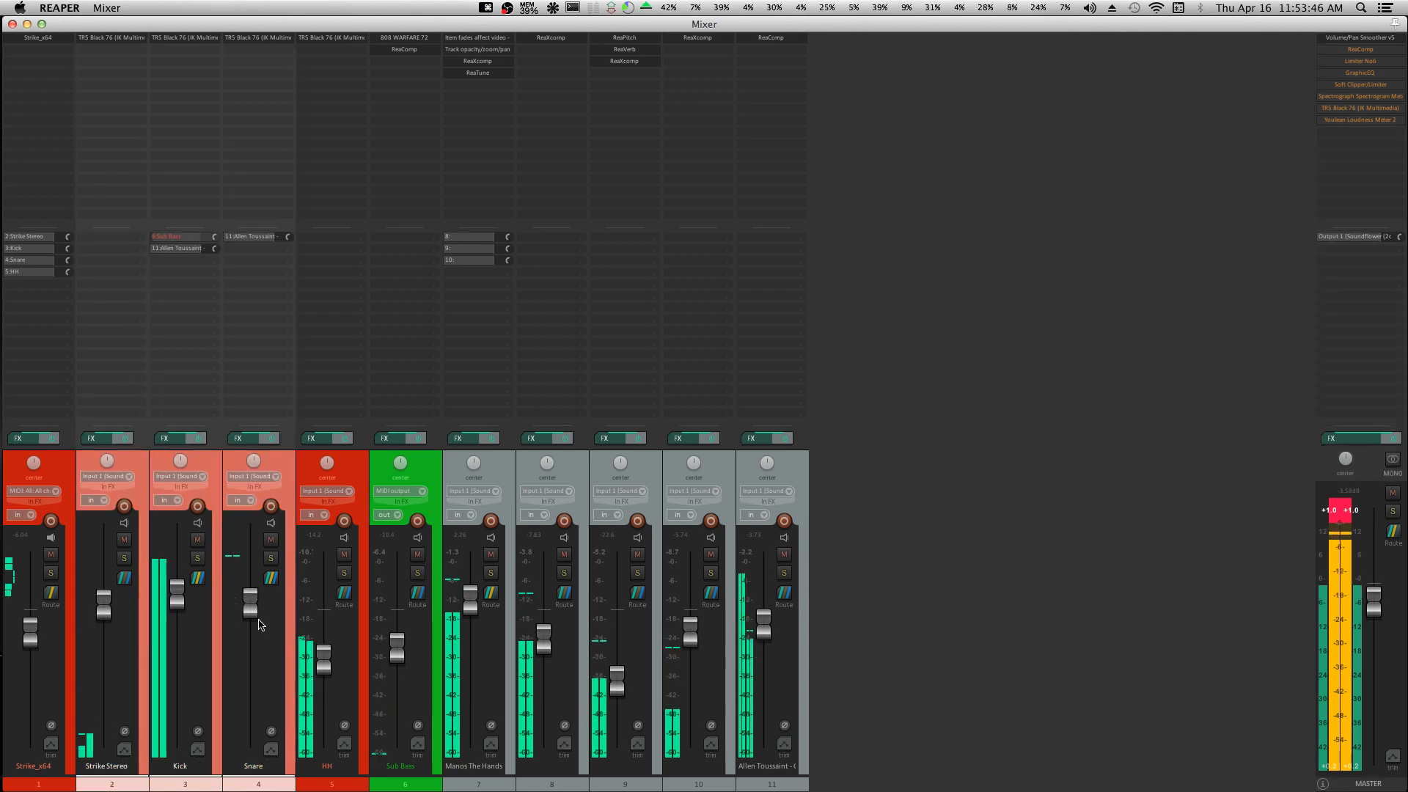
pyautogui.moveTo(252, 618); pyautogui.dragTo(254, 643)
pyautogui.moveTo(761, 629); pyautogui.dragTo(764, 625)
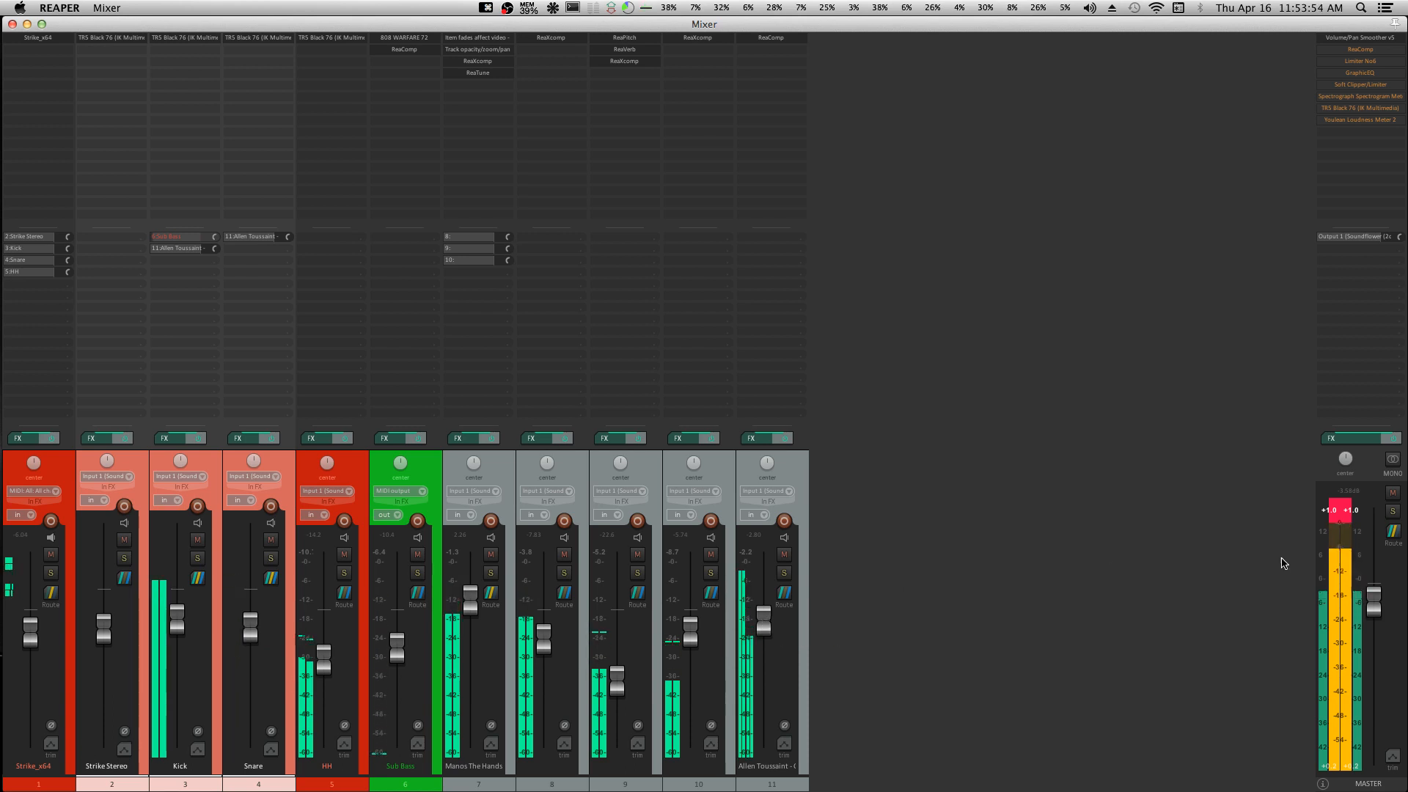
pyautogui.click(1339, 521)
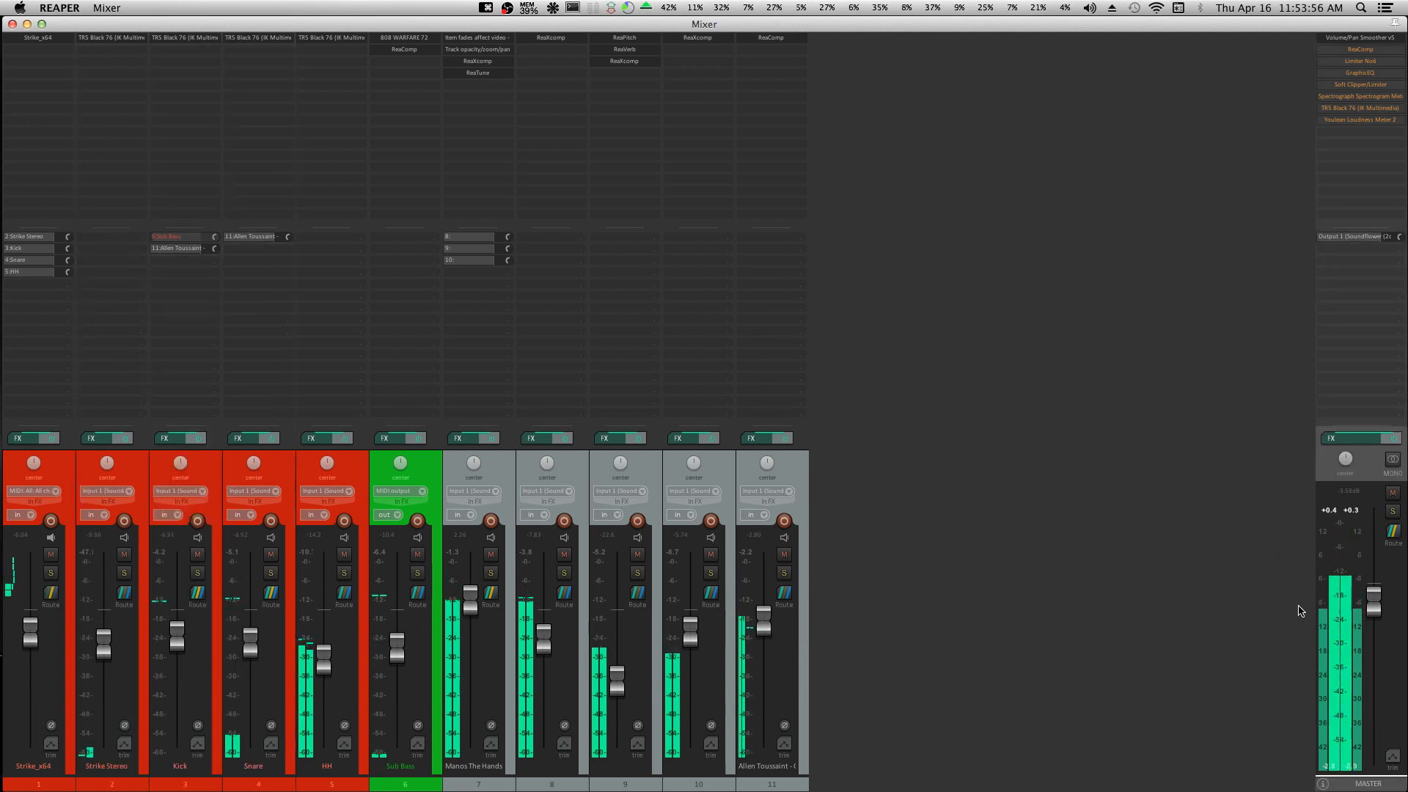
# Set the Allen Toussaint track's ReaComp to ratio 1.135:1, 2x oversampling and threshold -26.3 dB, and raise the track's fader slightly.
pyautogui.click(770, 37)
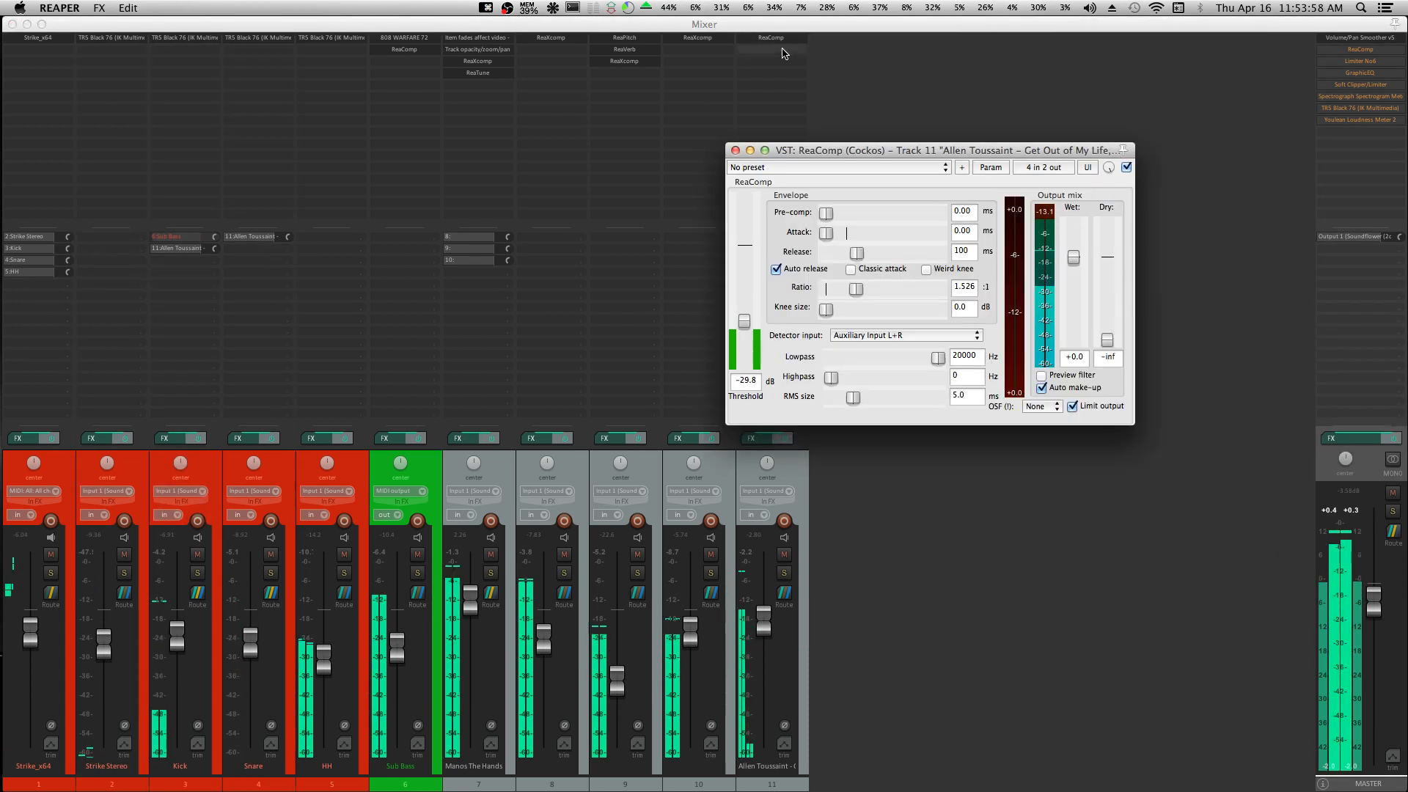
pyautogui.moveTo(851, 294); pyautogui.dragTo(843, 291)
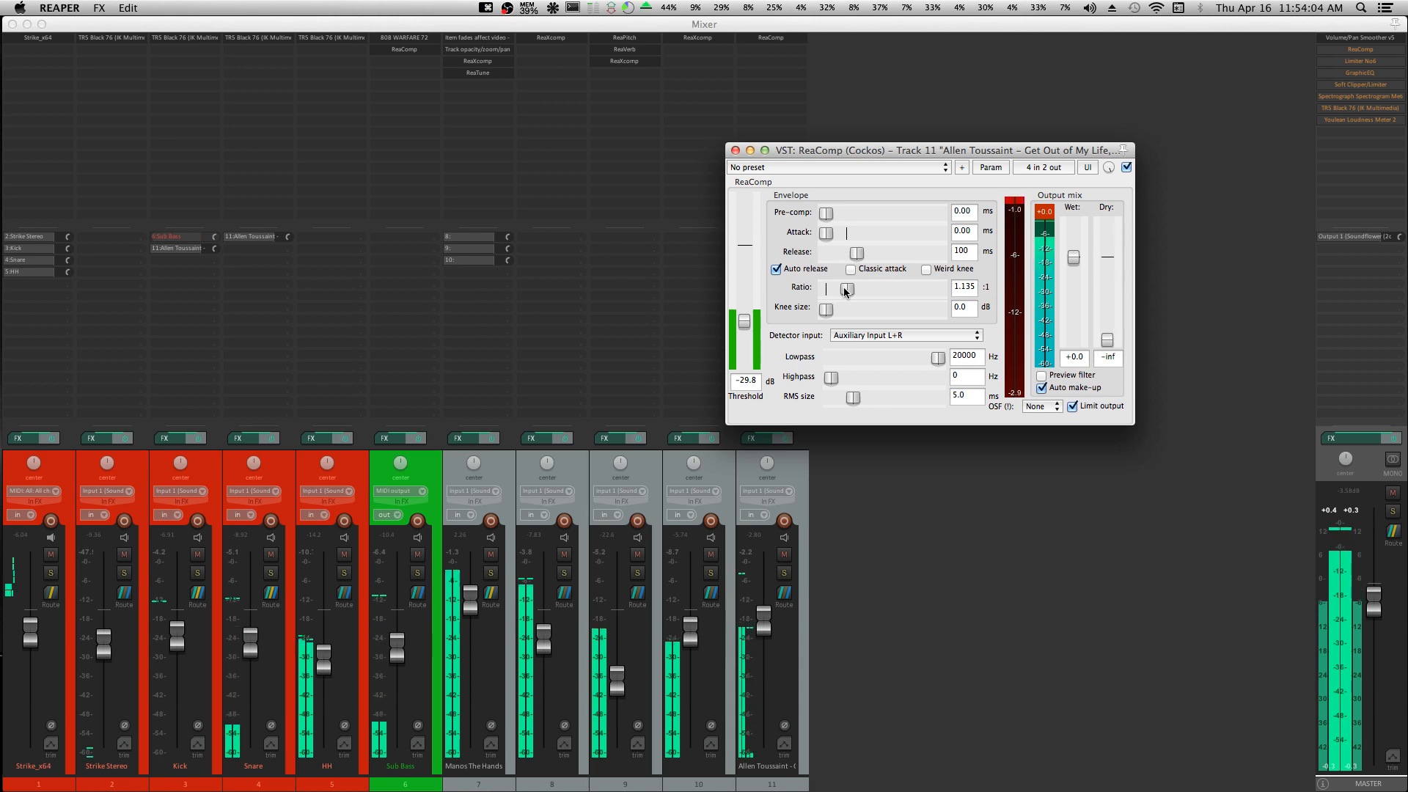
pyautogui.click(1047, 409)
pyautogui.click(1047, 419)
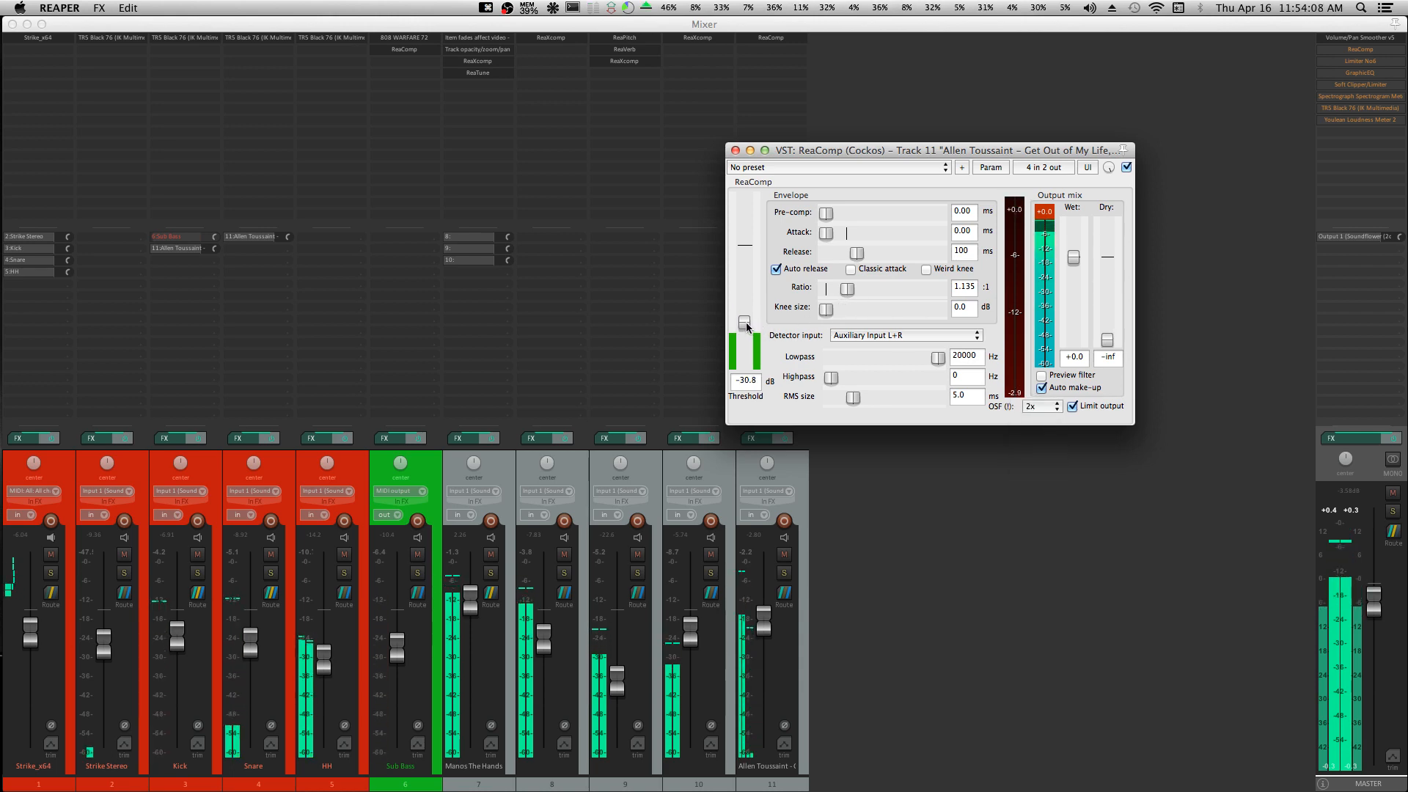
pyautogui.moveTo(746, 328); pyautogui.dragTo(746, 321)
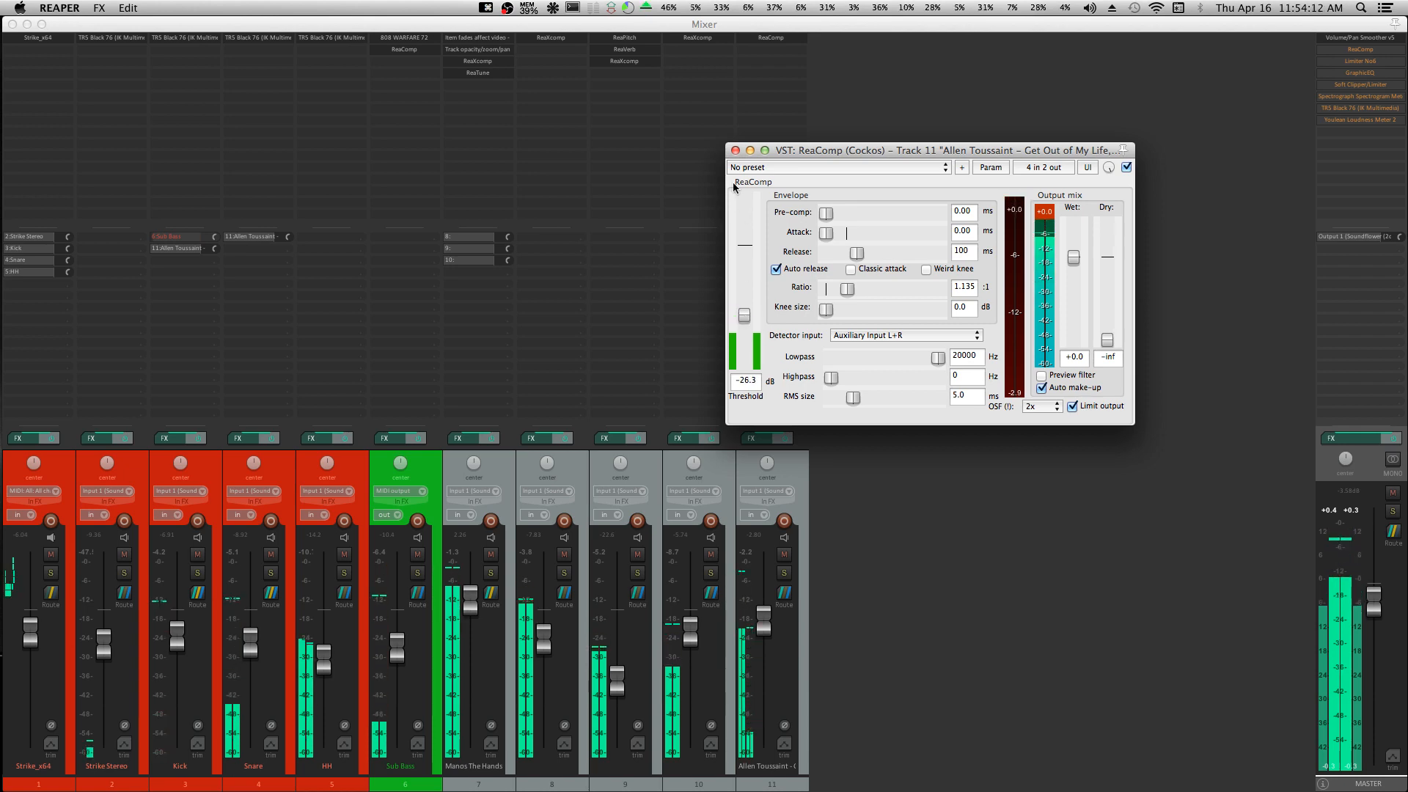
pyautogui.click(734, 150)
pyautogui.moveTo(764, 622); pyautogui.dragTo(764, 615)
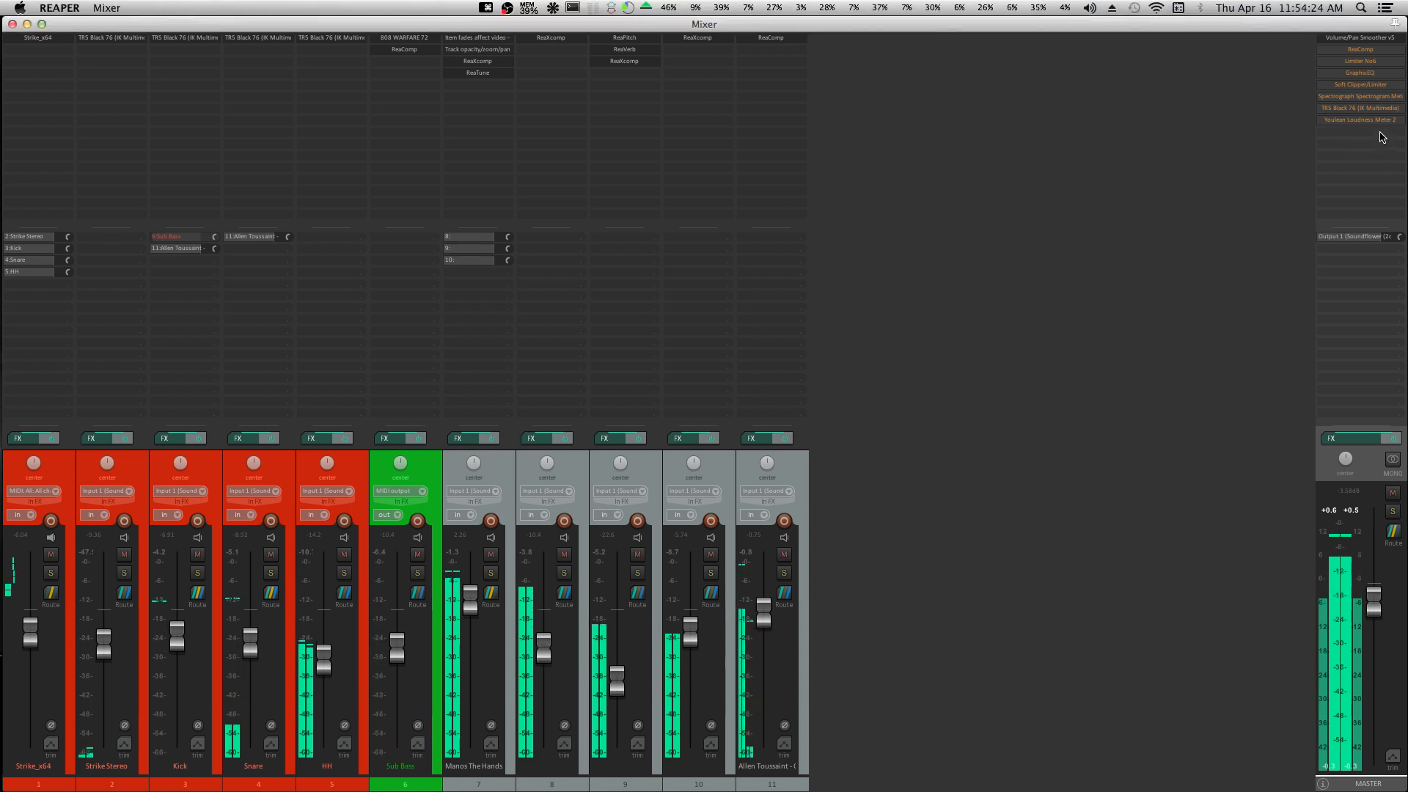
# Add a Video processor to the Master track with the FX: Colorize preset and set its hue to 43.2.
pyautogui.press('super+m')
pyautogui.click(43, 94)
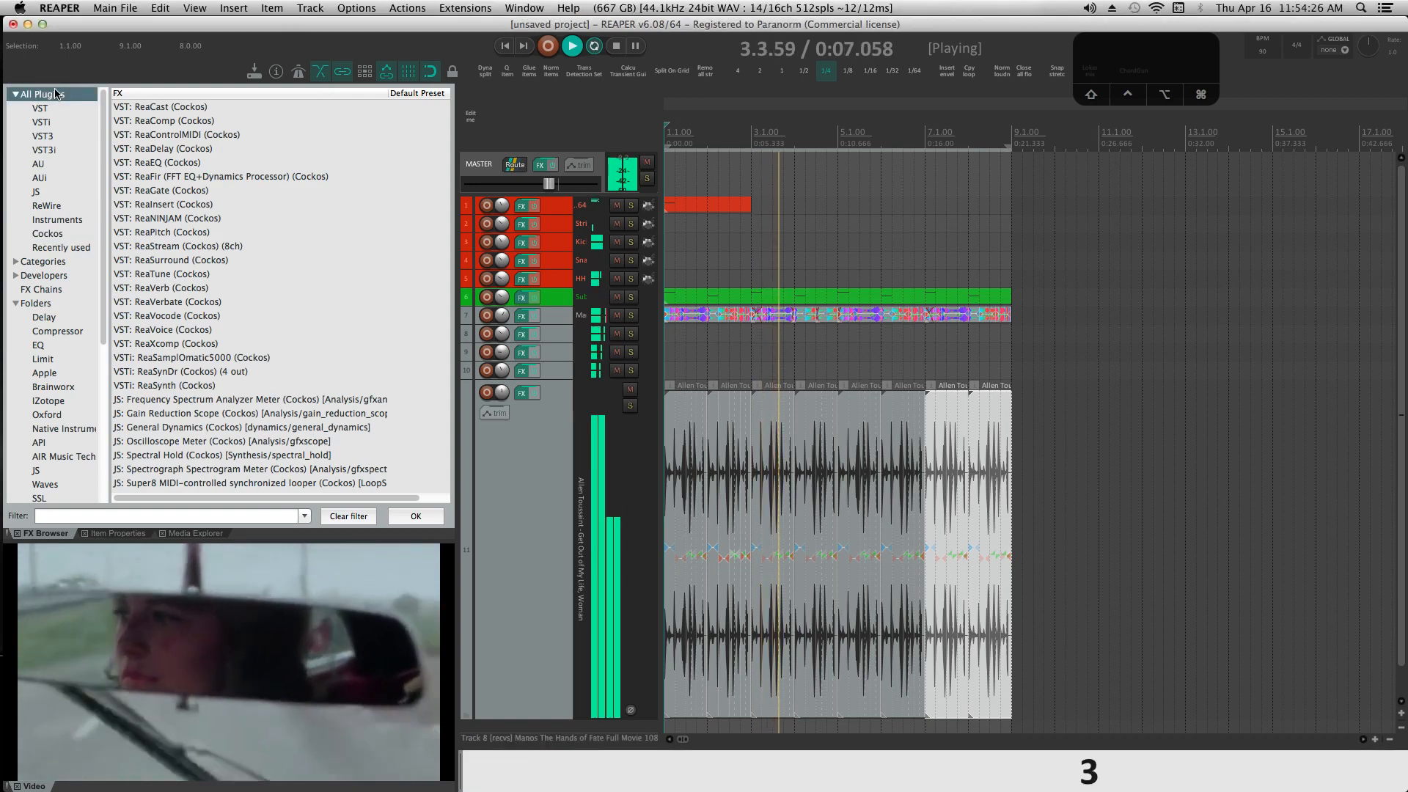
pyautogui.doubleClick(157, 108)
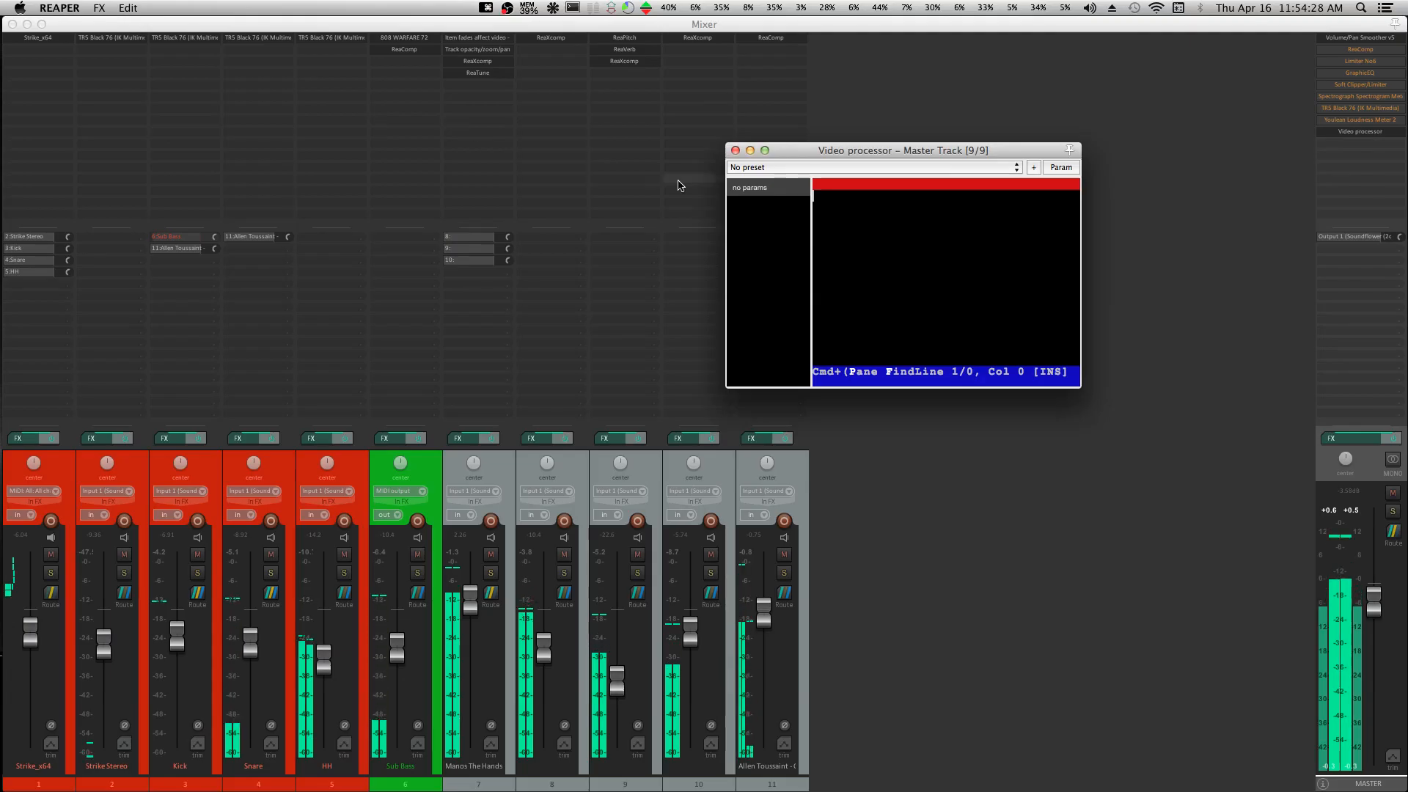
pyautogui.click(858, 167)
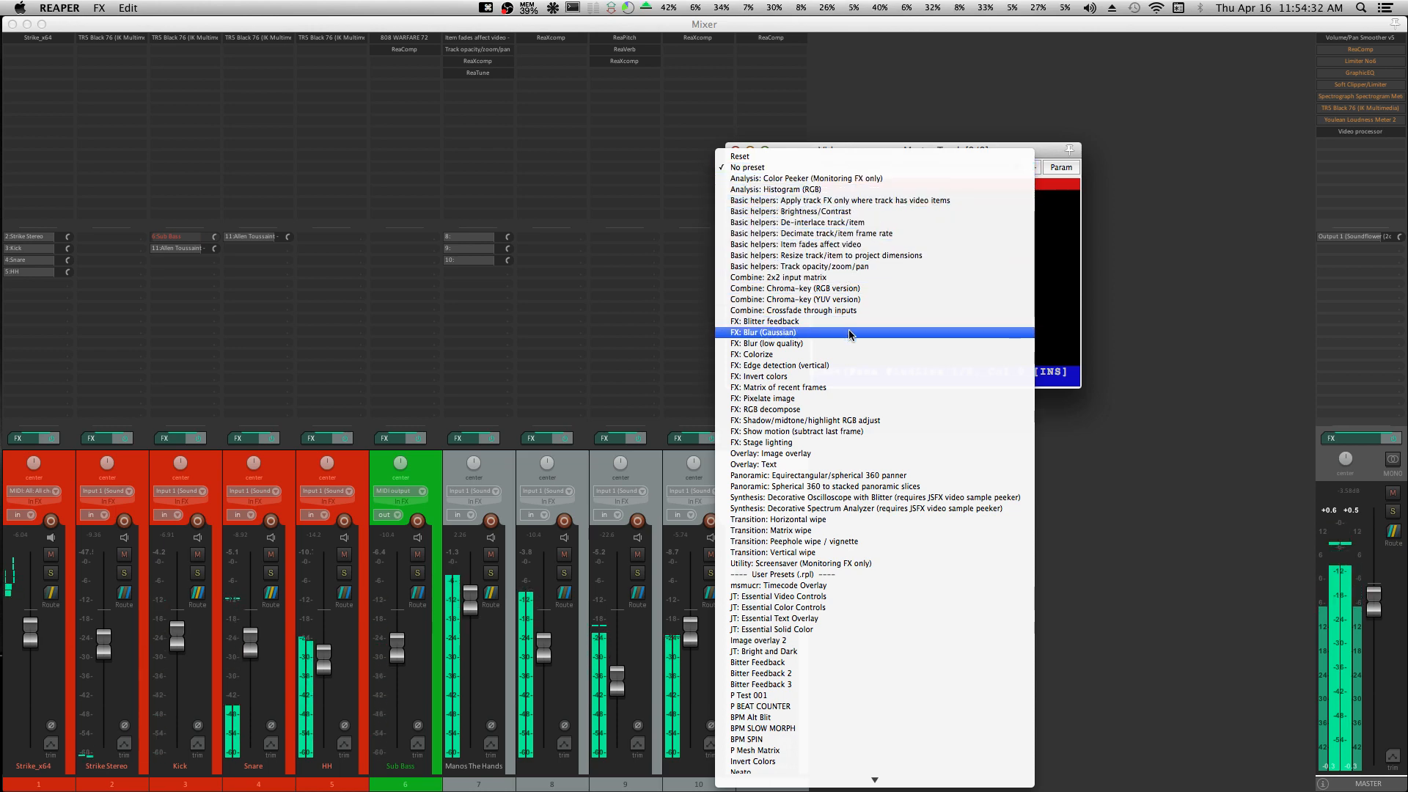
pyautogui.click(850, 355)
pyautogui.moveTo(866, 151); pyautogui.dragTo(1157, 169)
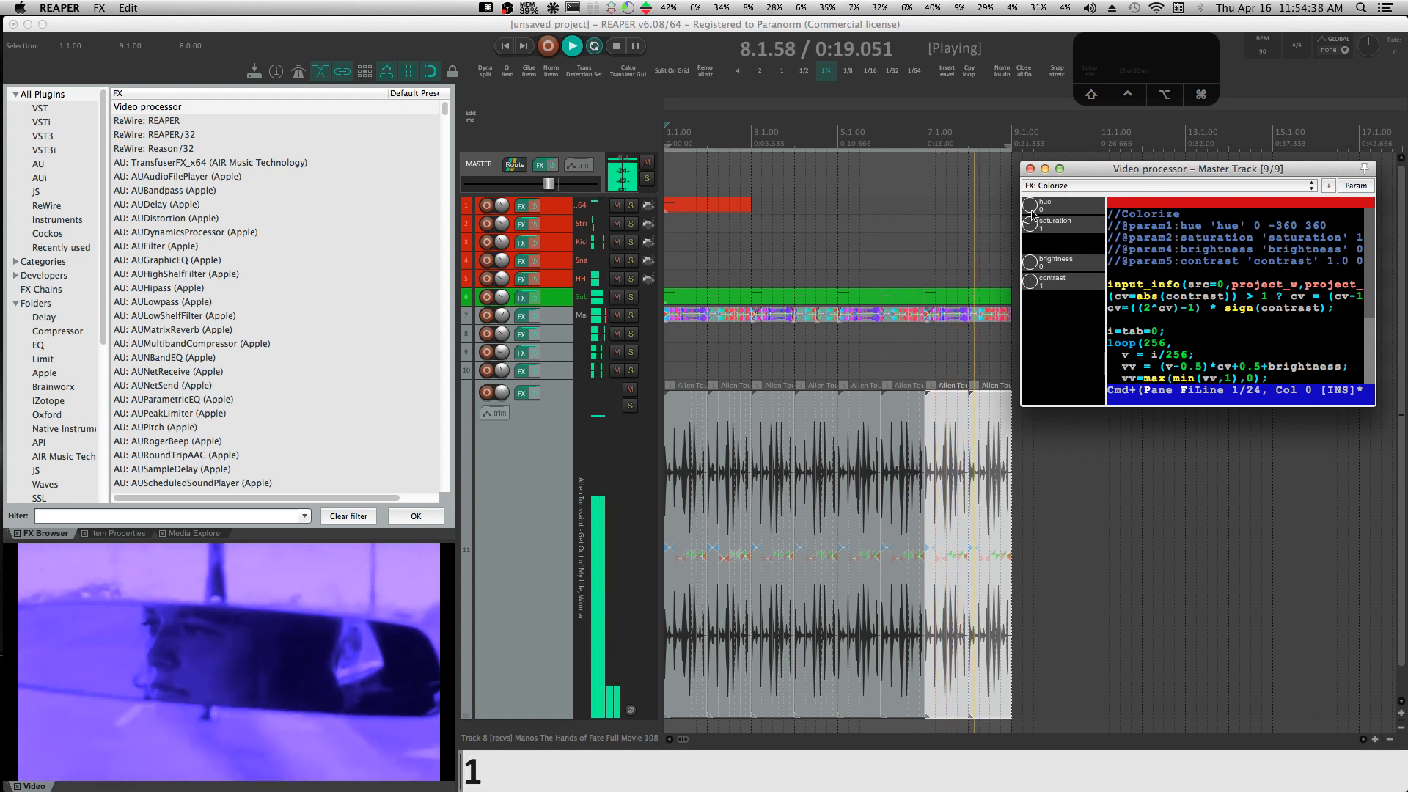
pyautogui.moveTo(1029, 206); pyautogui.dragTo(1028, 200)
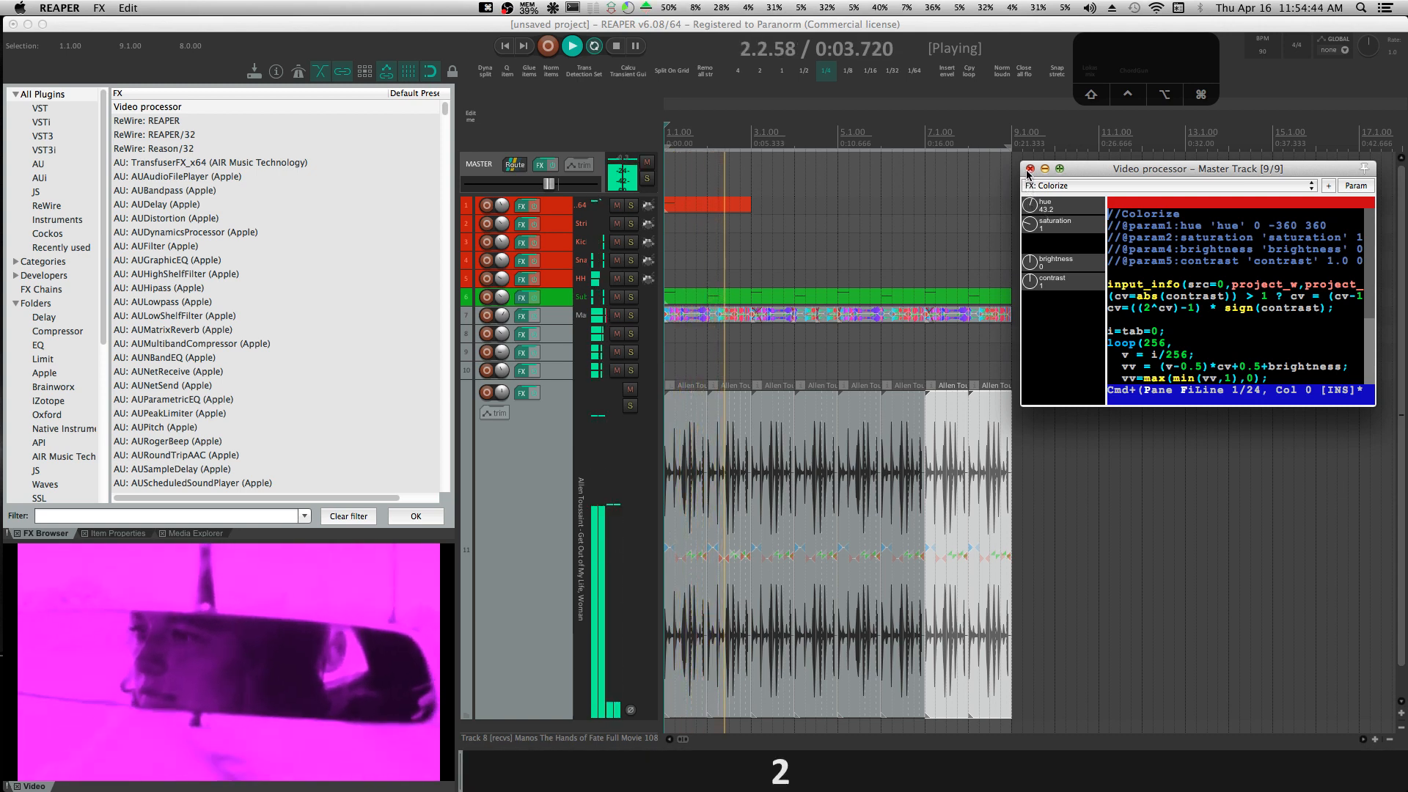
# Close the Colorize window, then insert a new empty track directly below the Manos video track.
pyautogui.click(1030, 169)
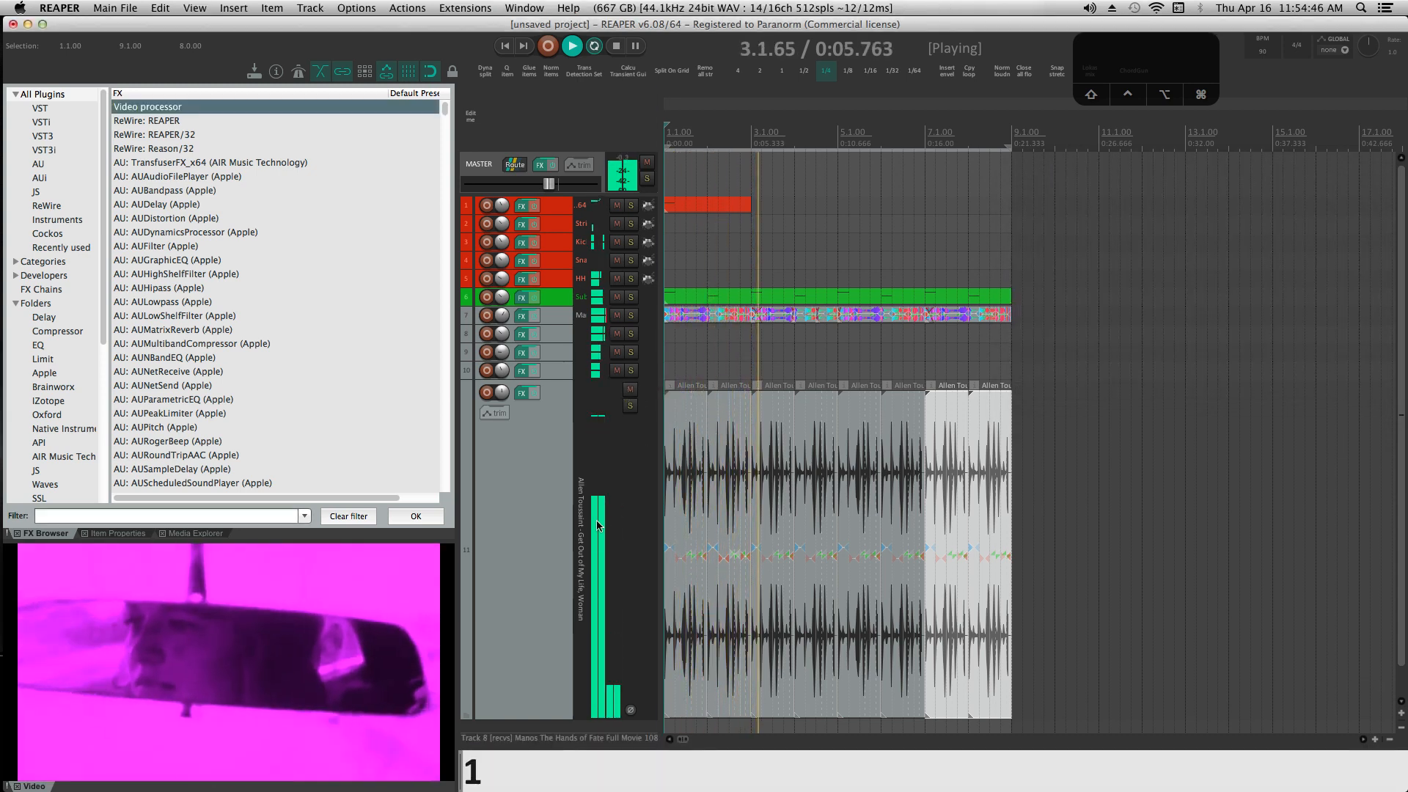
pyautogui.scroll(-2, 563, 522)
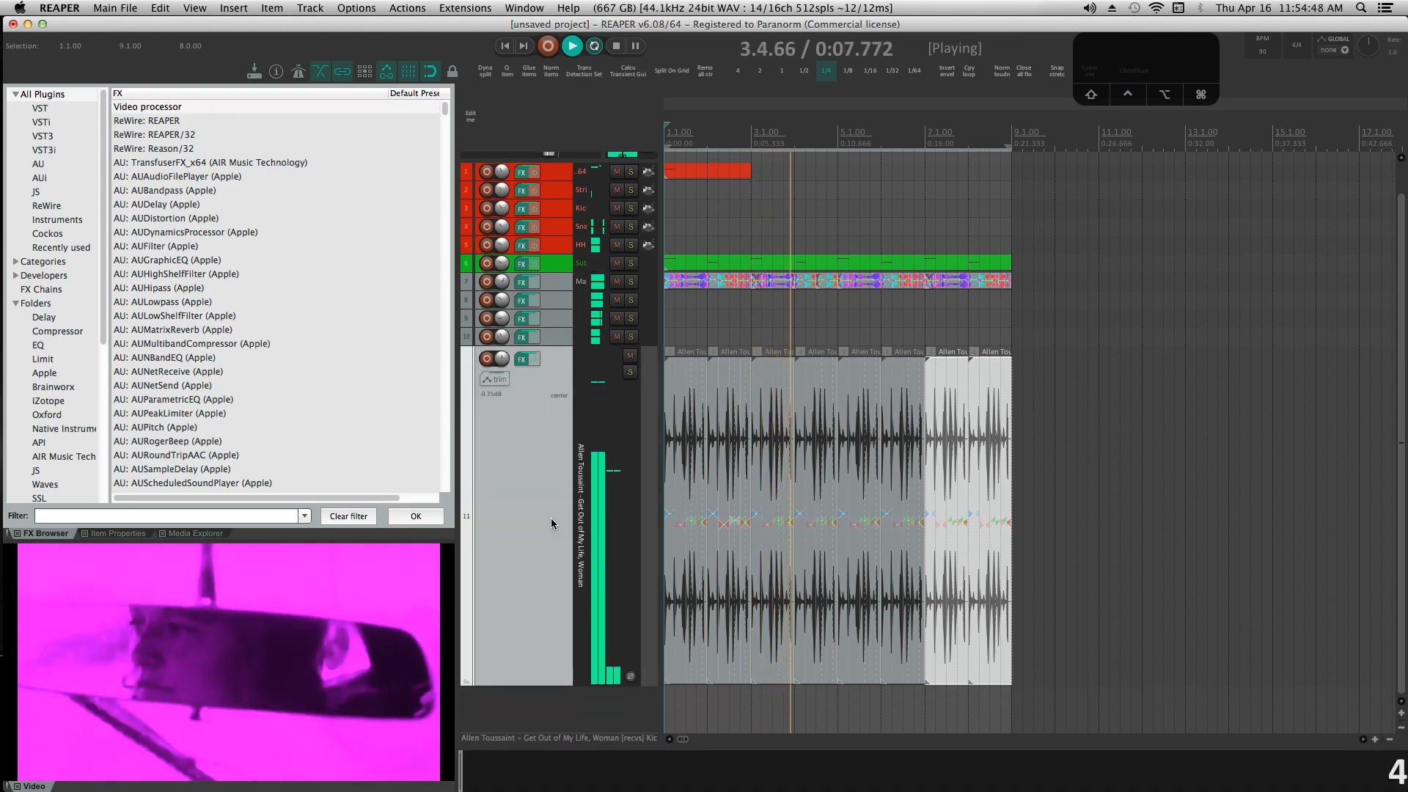
pyautogui.press('`')
pyautogui.doubleClick(575, 438)
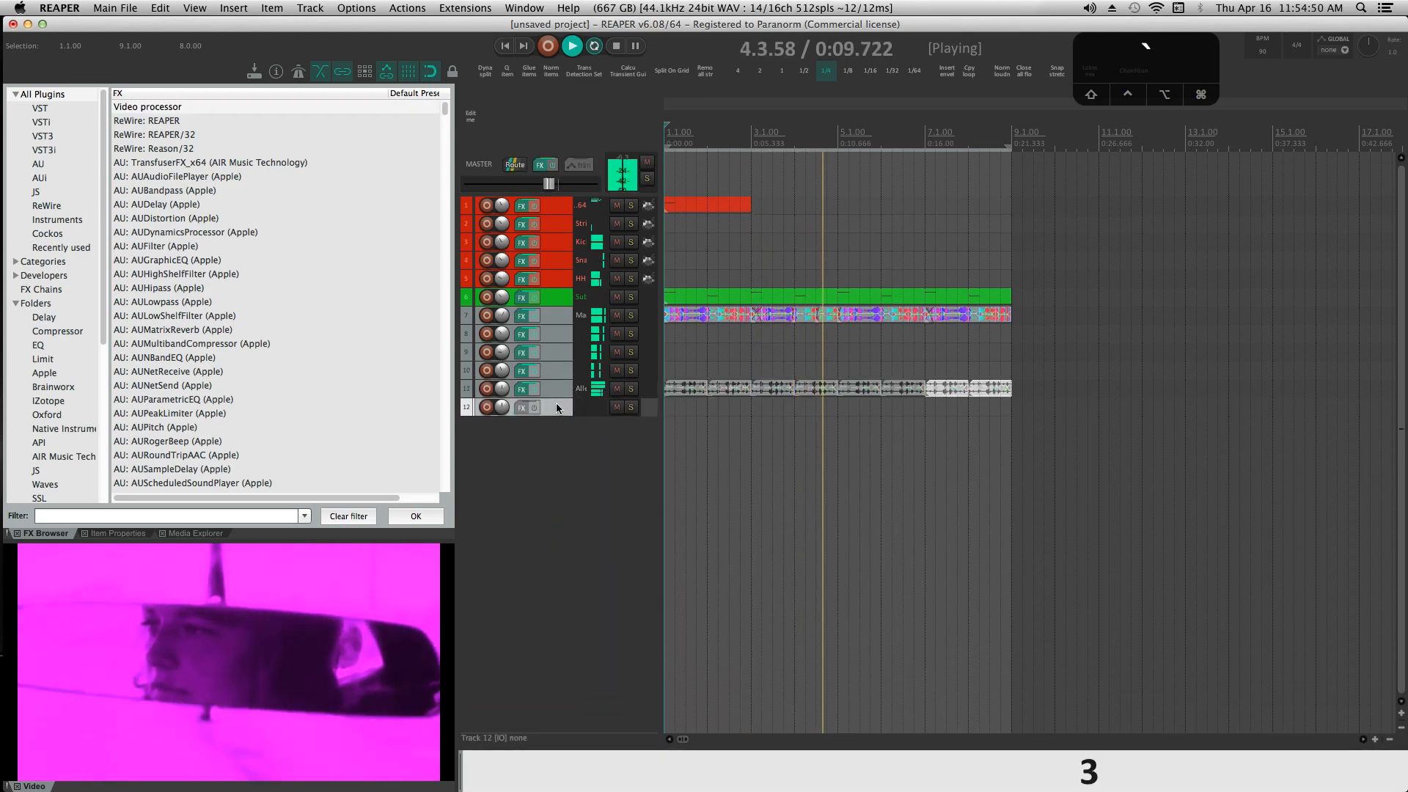
pyautogui.moveTo(558, 405); pyautogui.dragTo(562, 327)
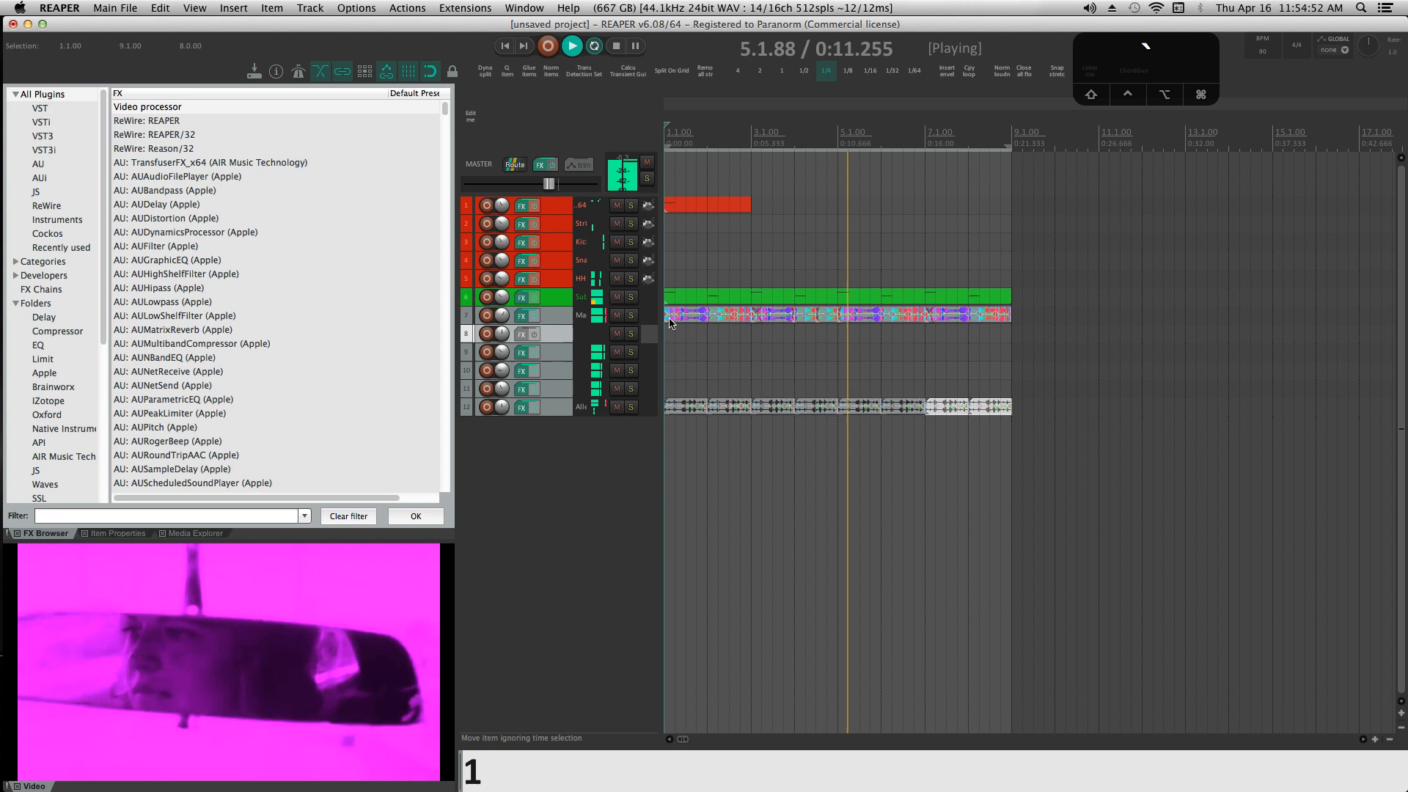
# Copy the Manos track's last video item, starting at bar 7, onto the new empty track 8.
pyautogui.click(1001, 318)
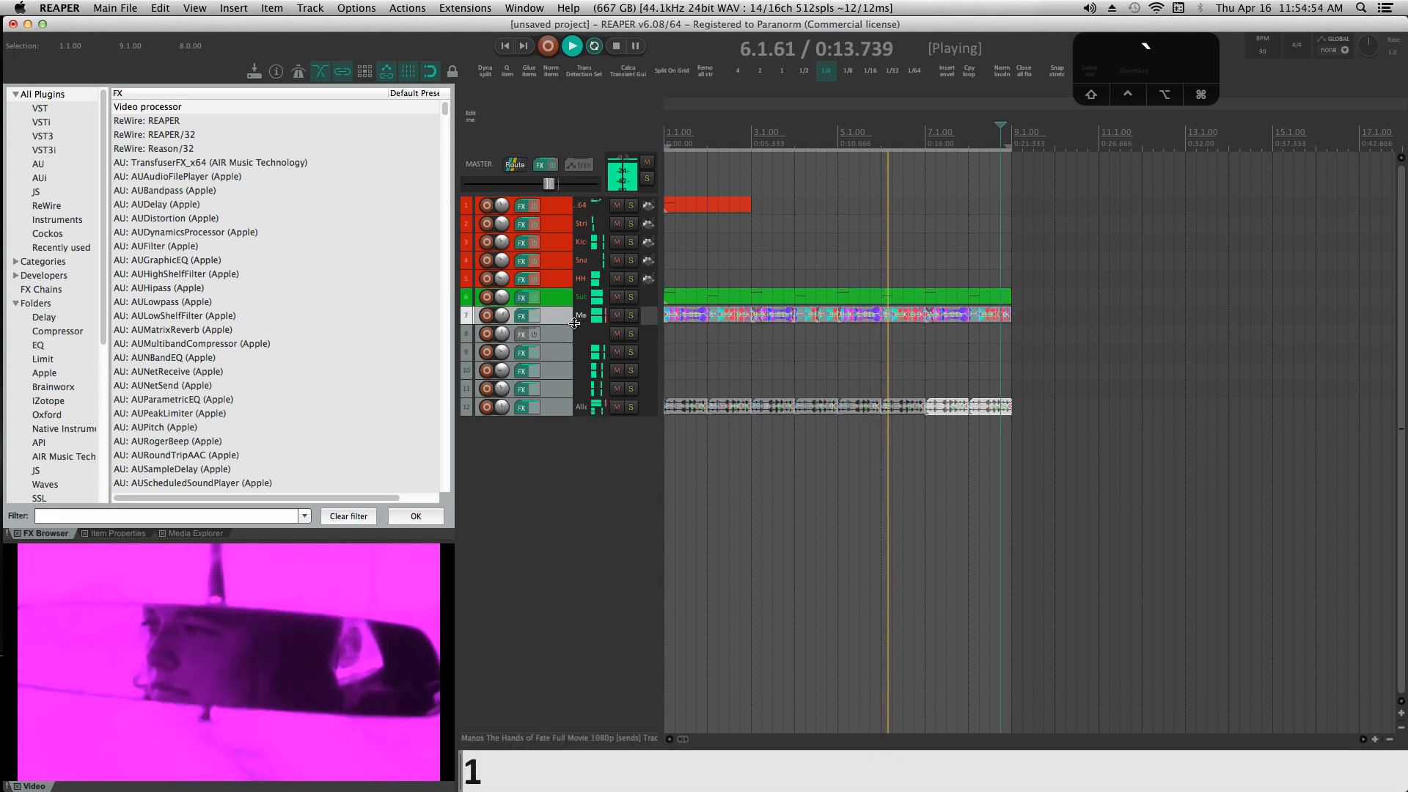
pyautogui.moveTo(645, 325); pyautogui.dragTo(648, 534)
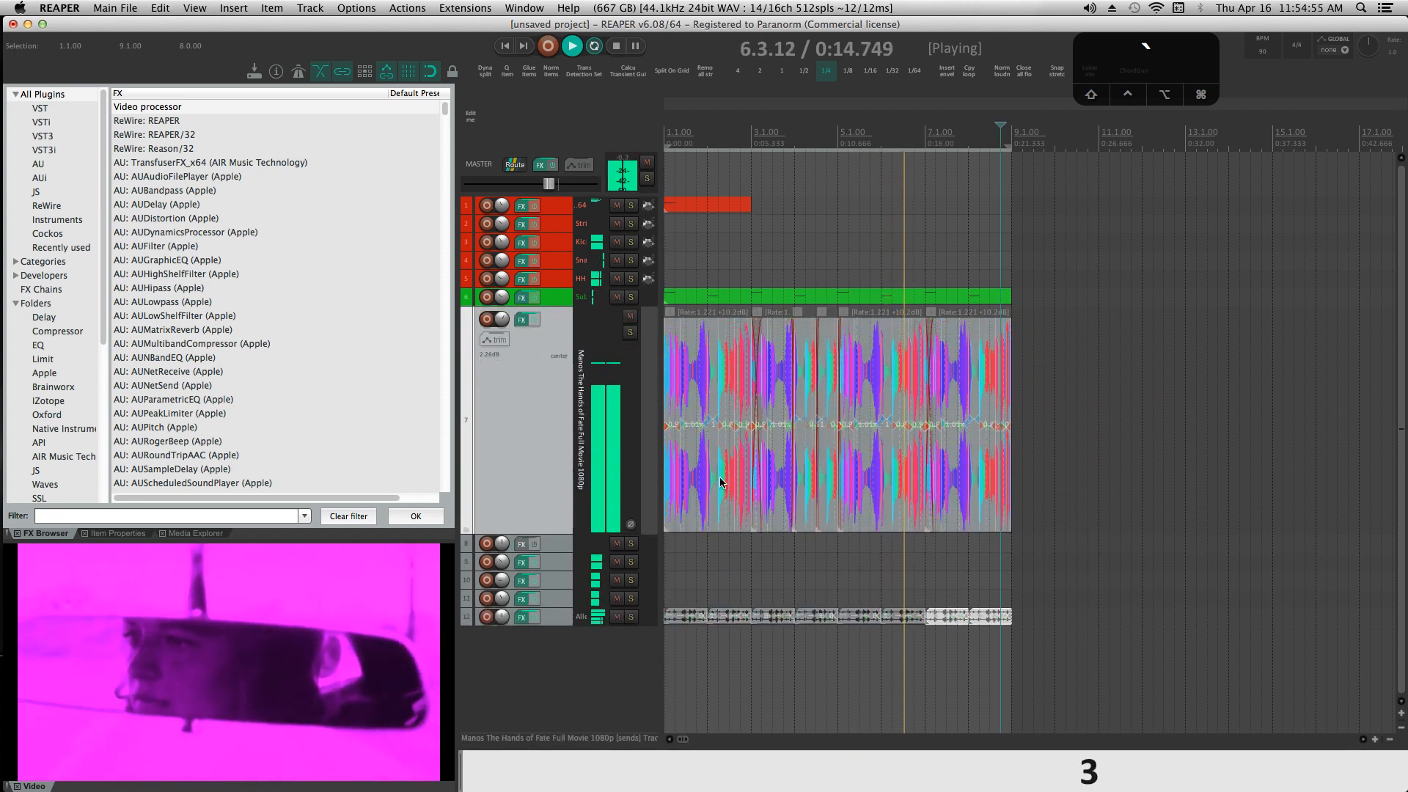
pyautogui.click(990, 410)
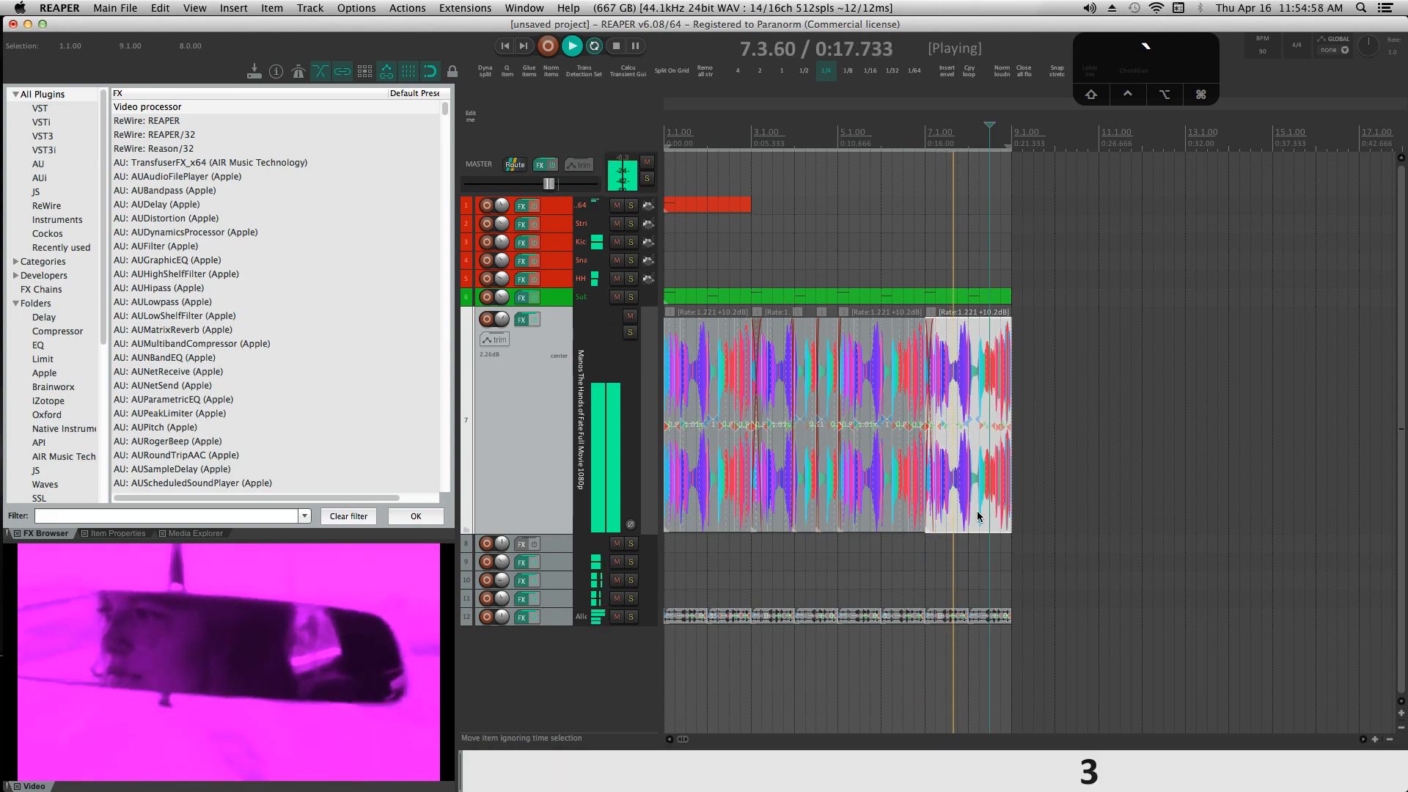
pyautogui.moveTo(976, 510); pyautogui.dragTo(978, 548)
# Lower track 8's fader to -inf and extend the start of its copied video item back to bar 1.
pyautogui.press('super+m')
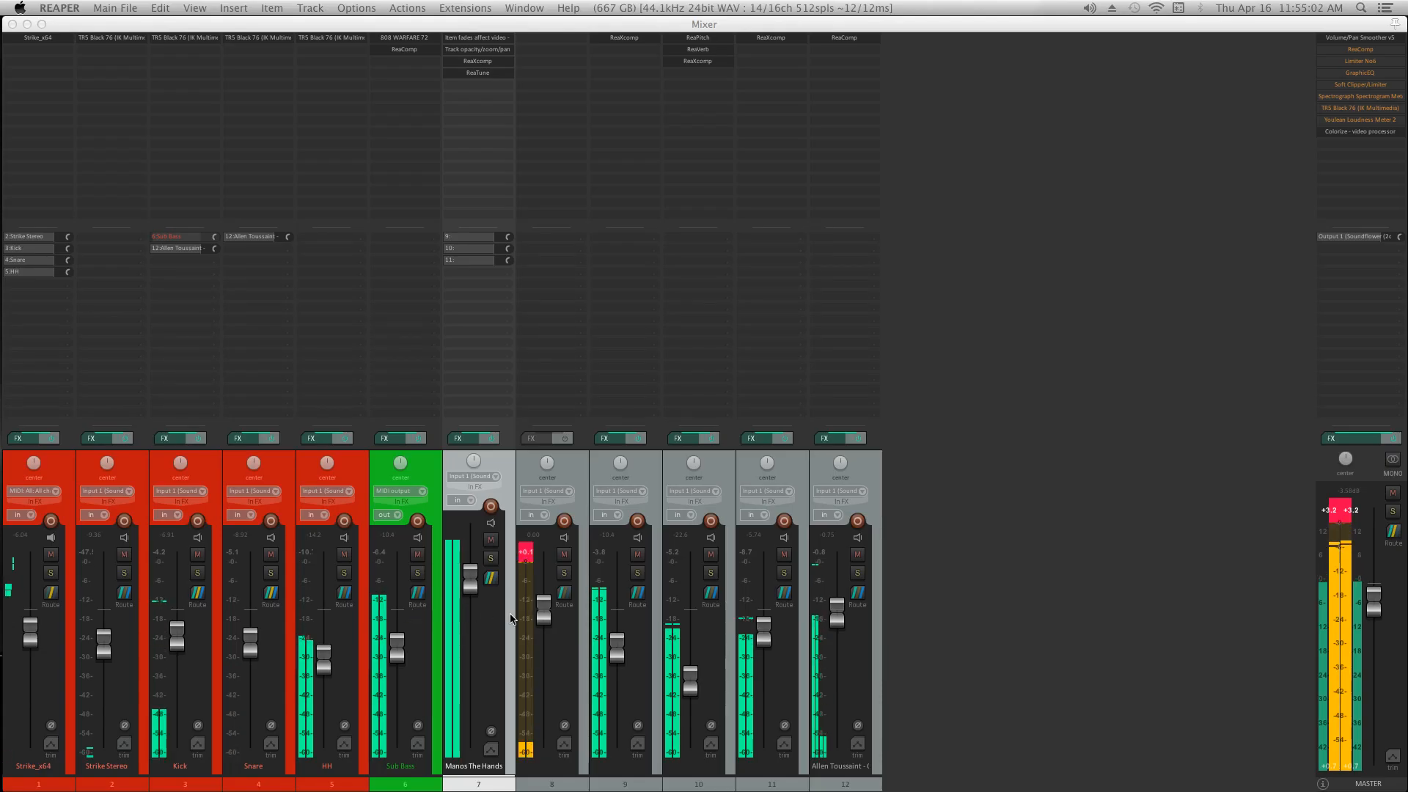
pyautogui.moveTo(551, 617); pyautogui.dragTo(548, 776)
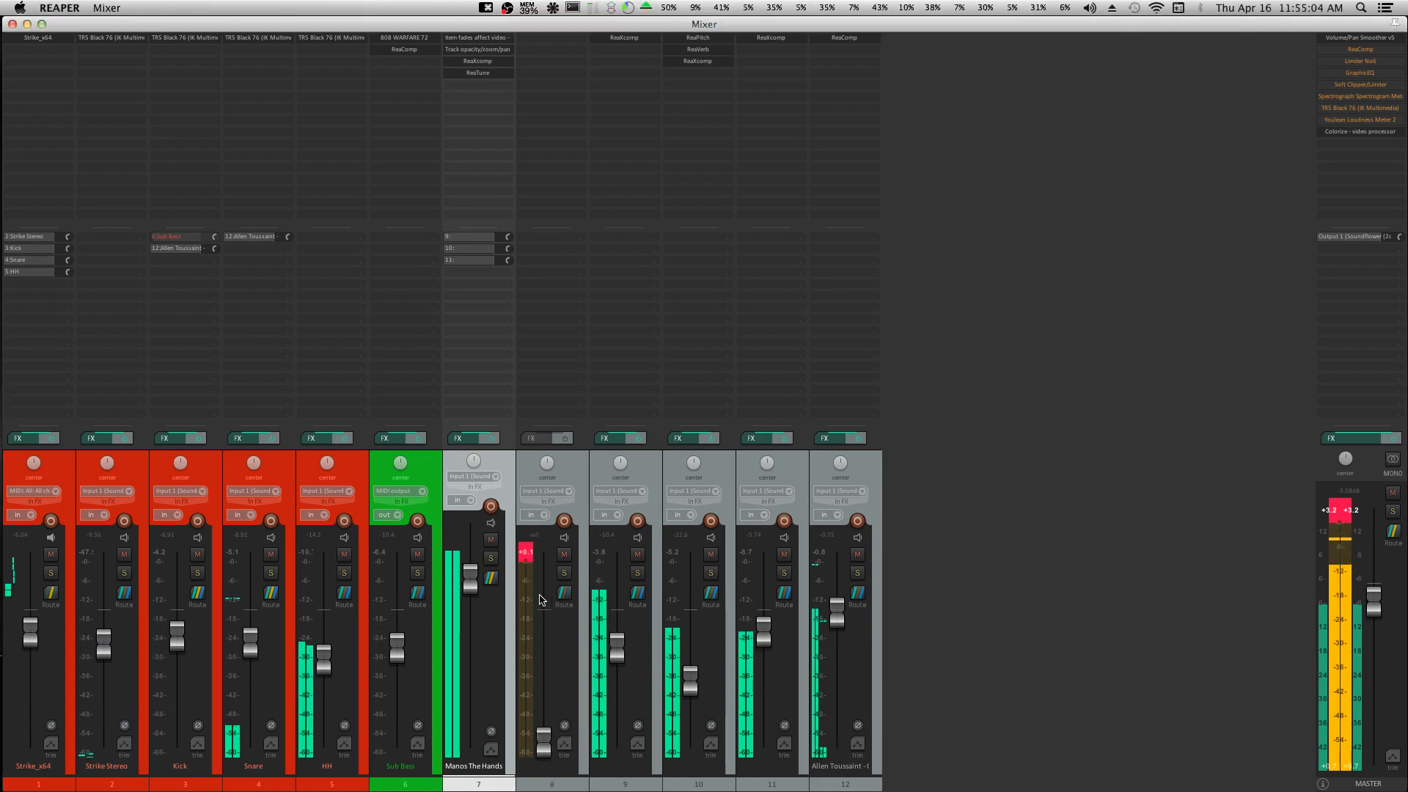
pyautogui.press('super+m')
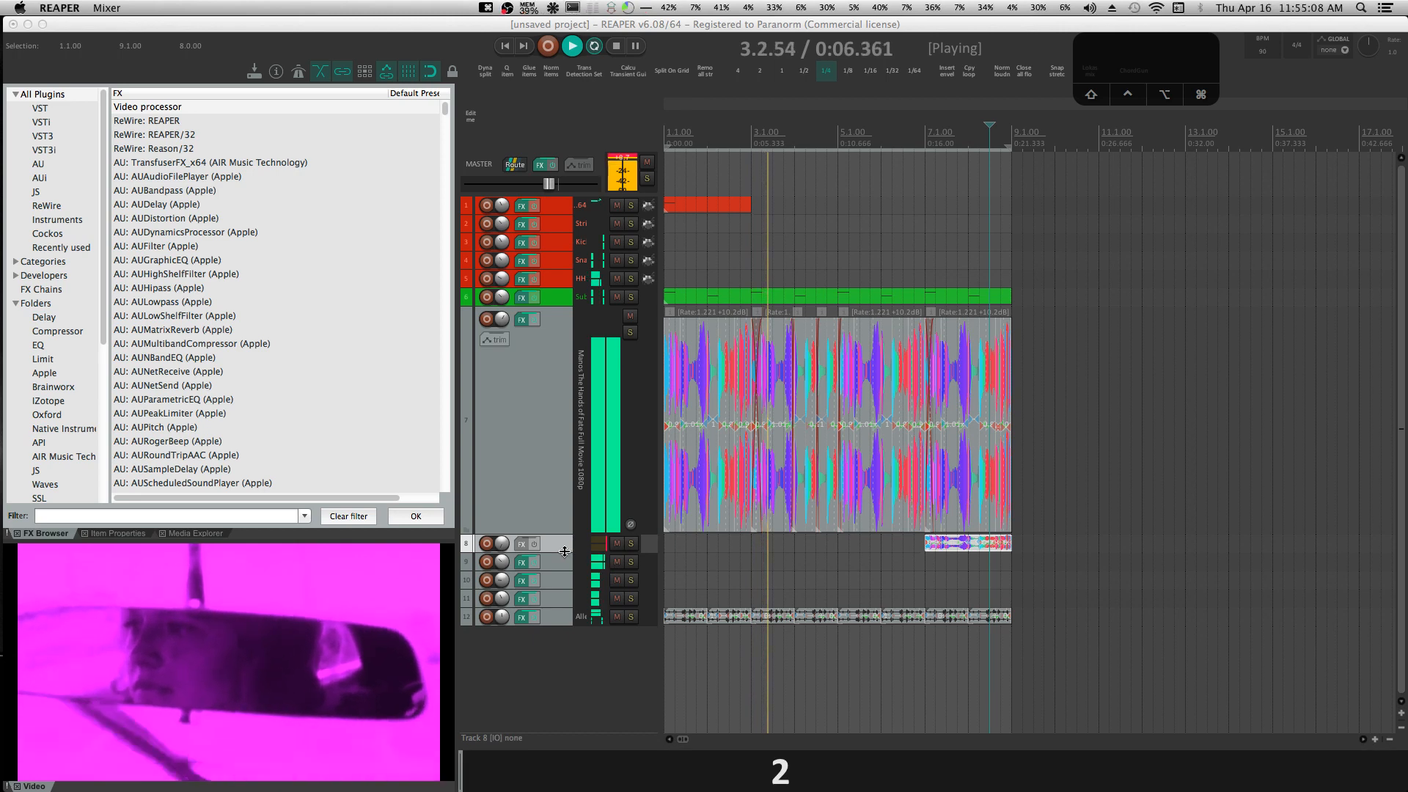
pyautogui.moveTo(572, 551); pyautogui.dragTo(573, 673)
pyautogui.moveTo(927, 596); pyautogui.dragTo(664, 596)
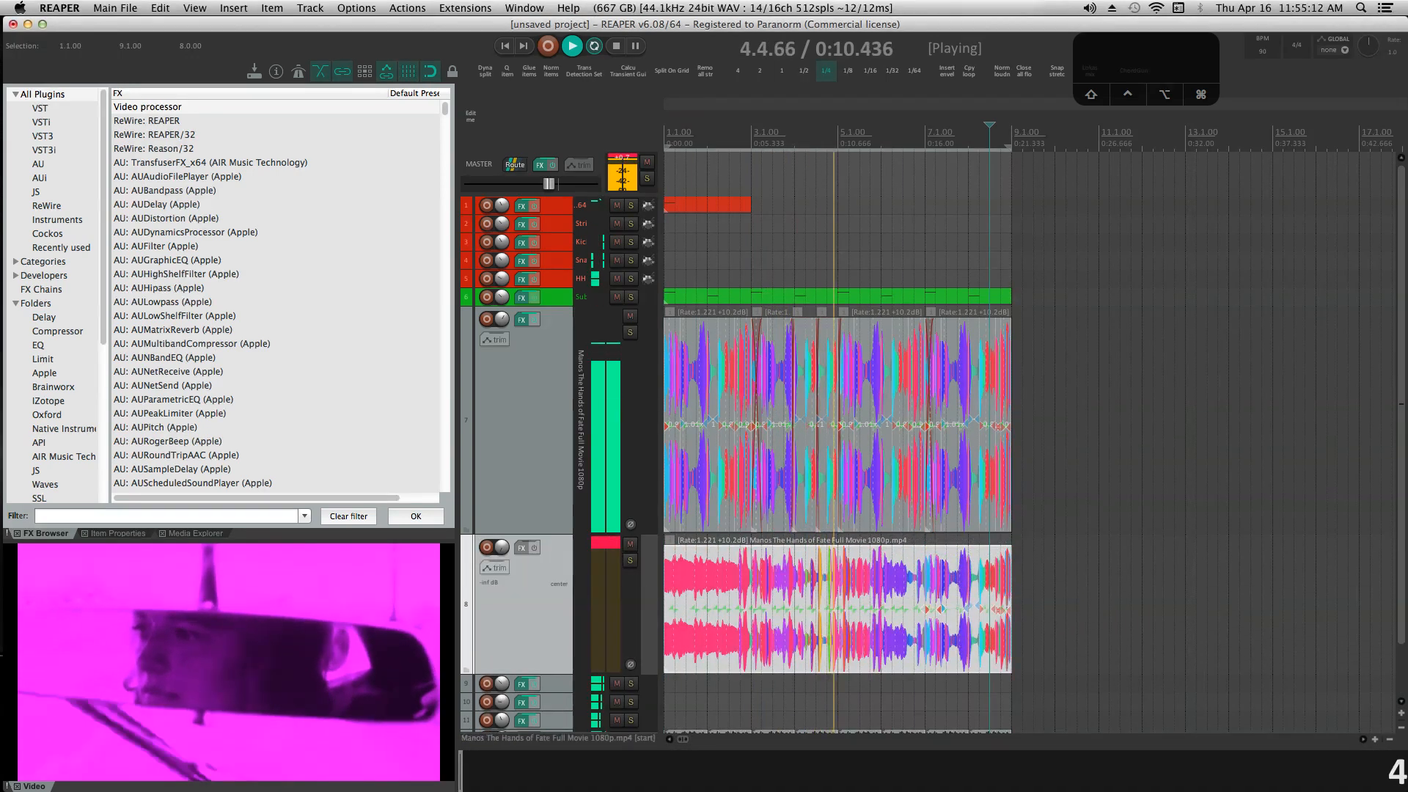
# Add a second Video processor to the Master track with the Combine: Crossfade through inputs preset.
pyautogui.press('super+m')
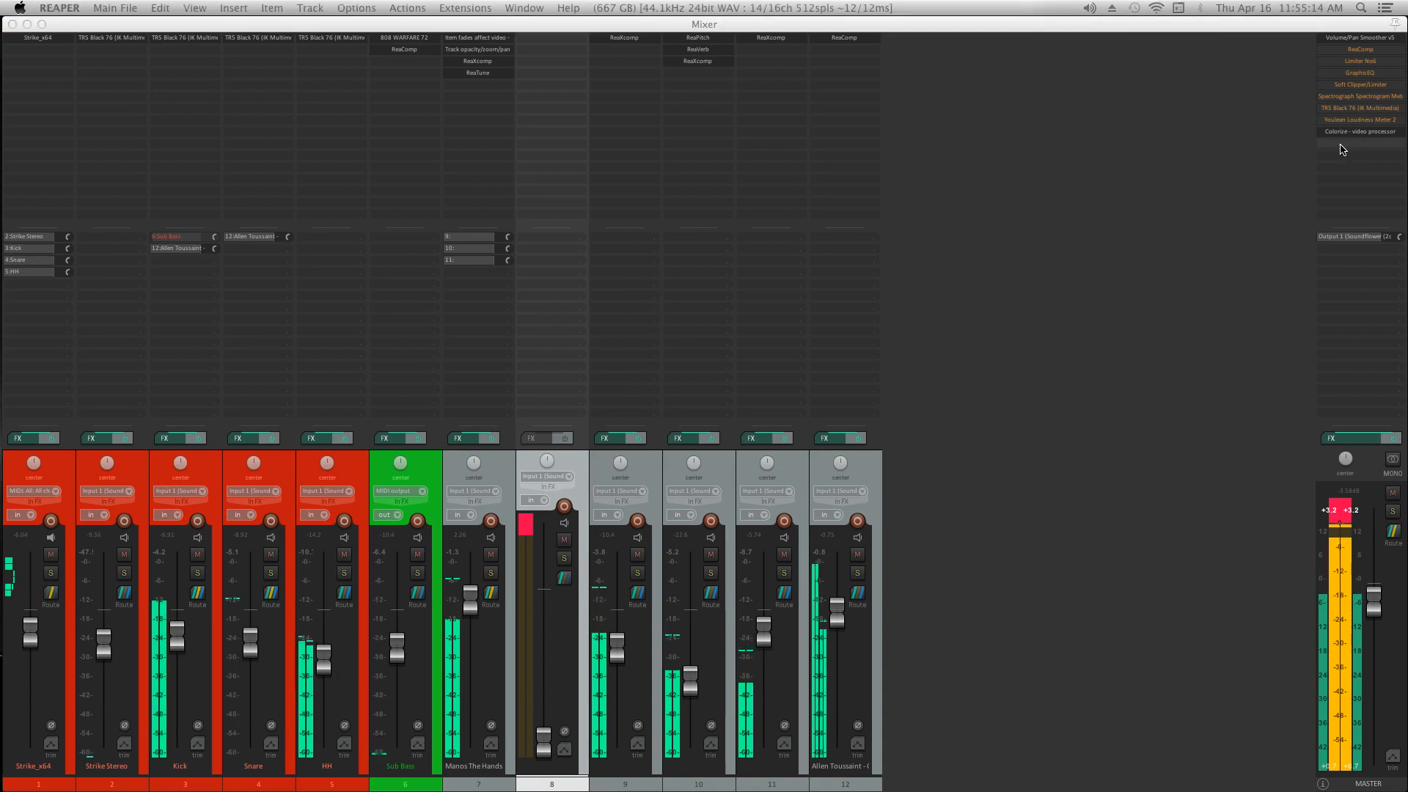
pyautogui.press('super+m')
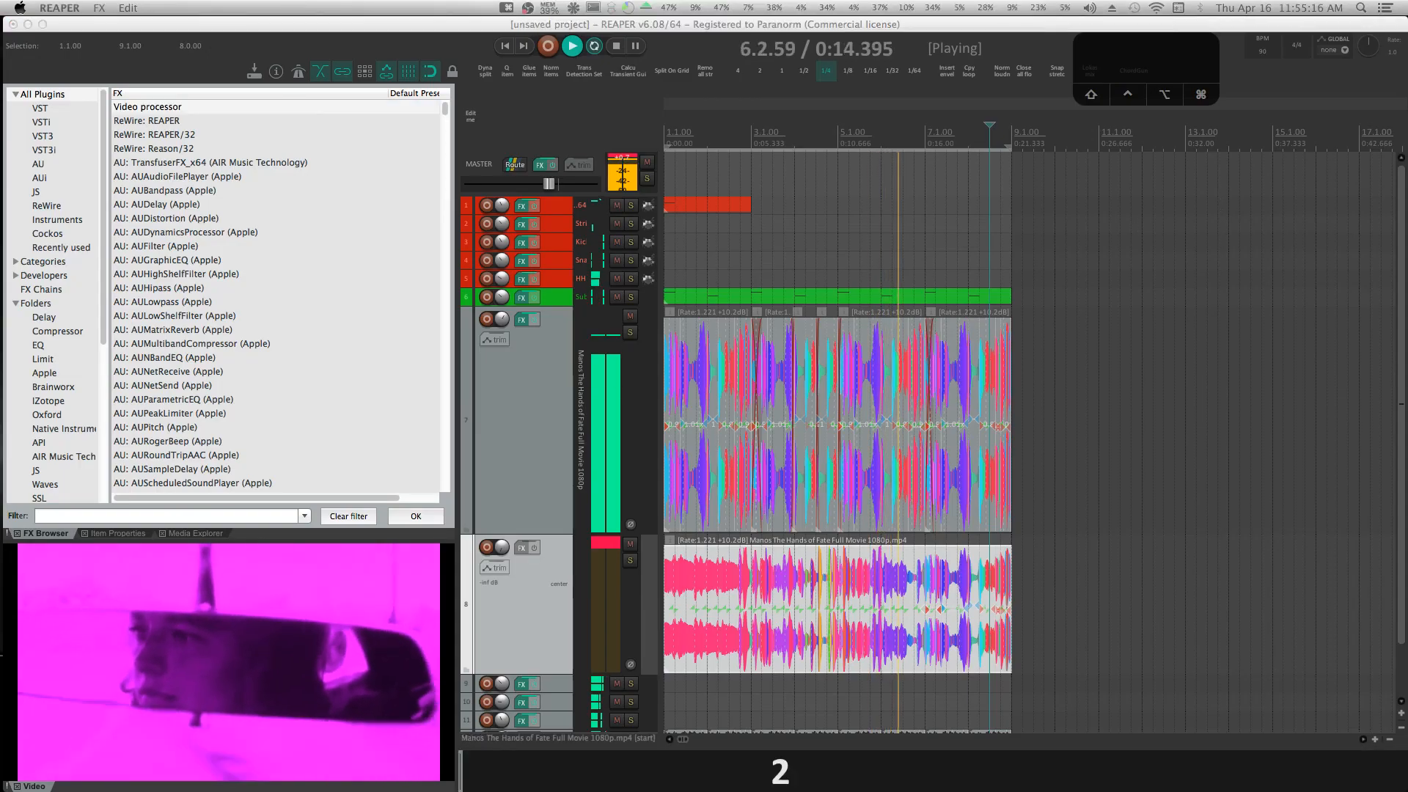
pyautogui.press('super+m')
pyautogui.click(864, 169)
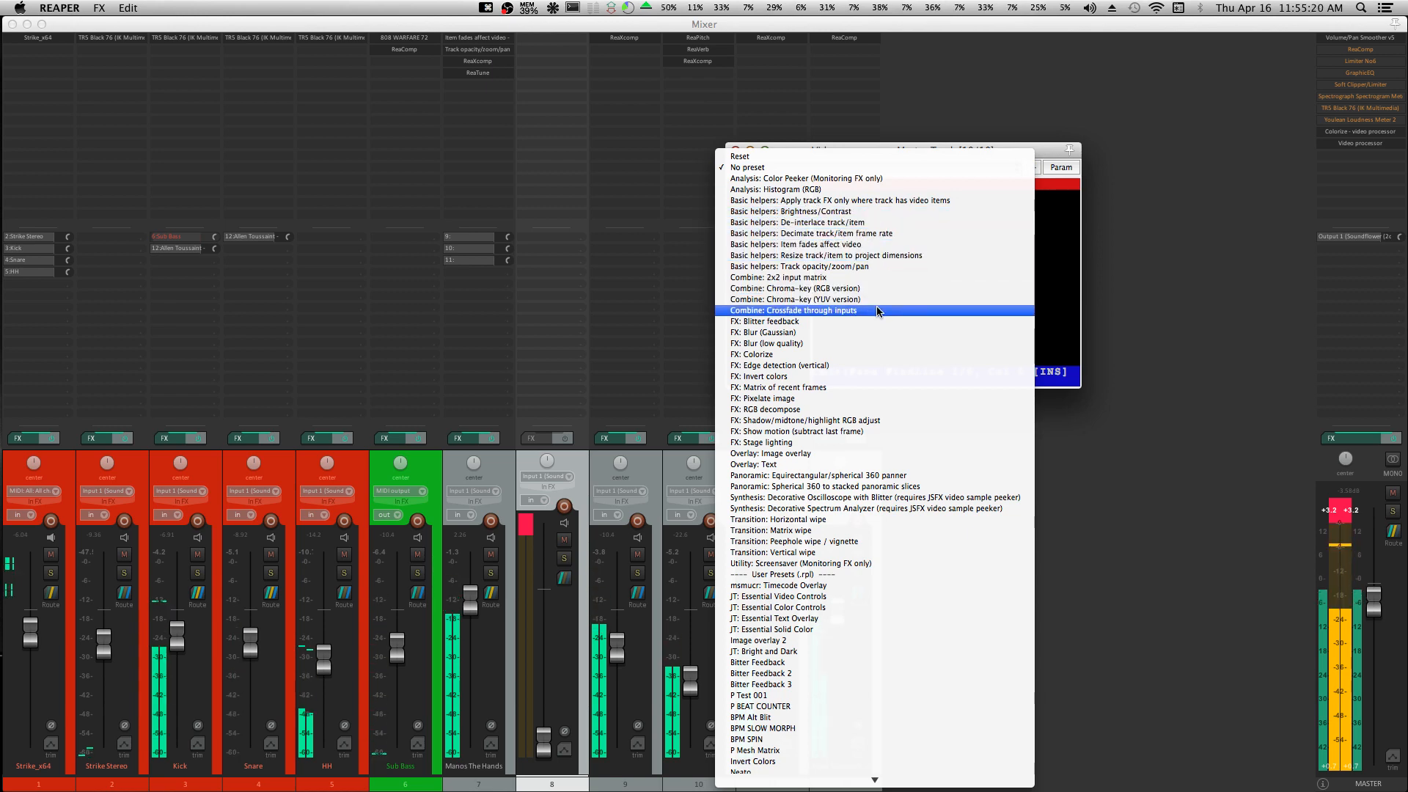
pyautogui.click(879, 311)
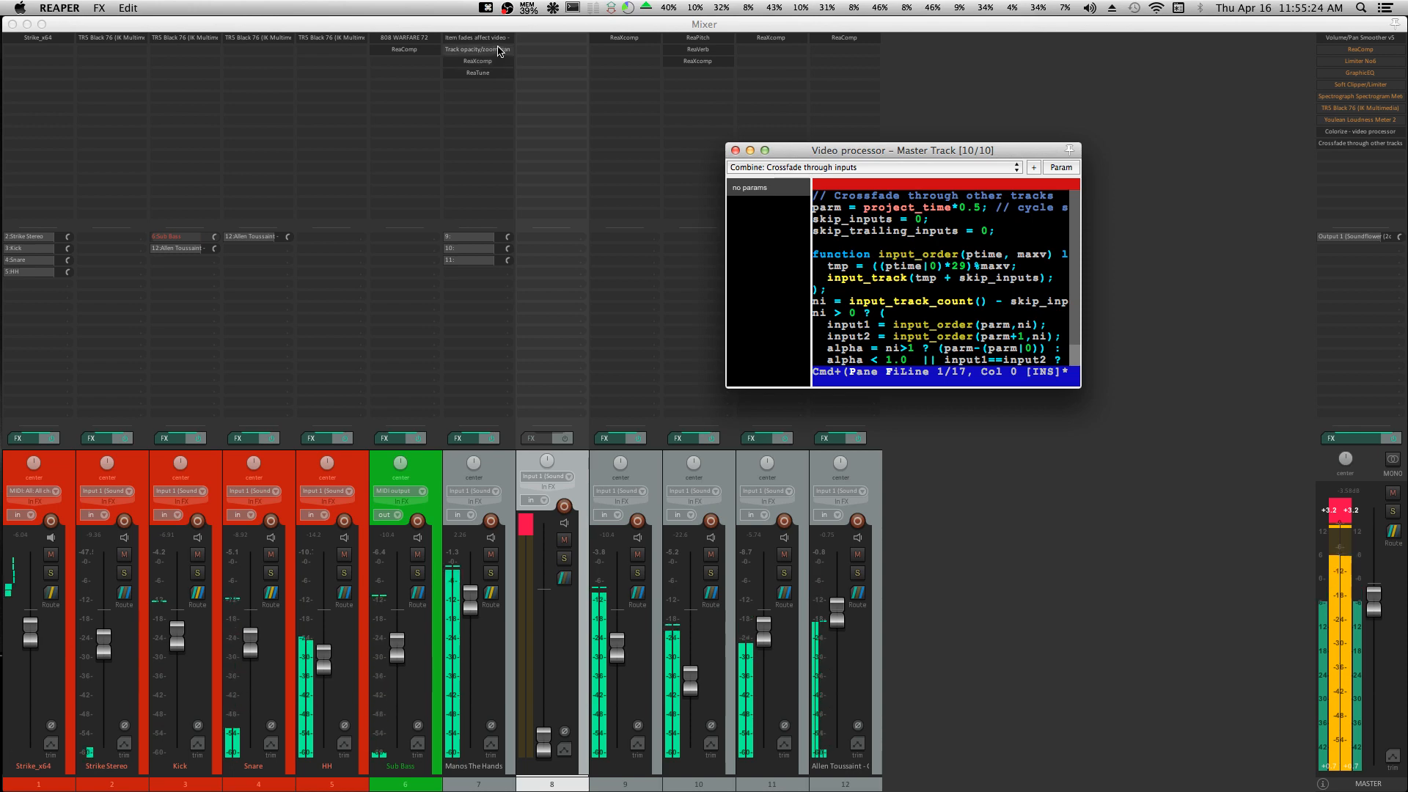
# Copy the Manos track's item fades and track opacity/zoom/pan video effects to track 8, and move the Master's crossfade effect above Colorize.
pyautogui.moveTo(495, 41); pyautogui.dragTo(557, 56)
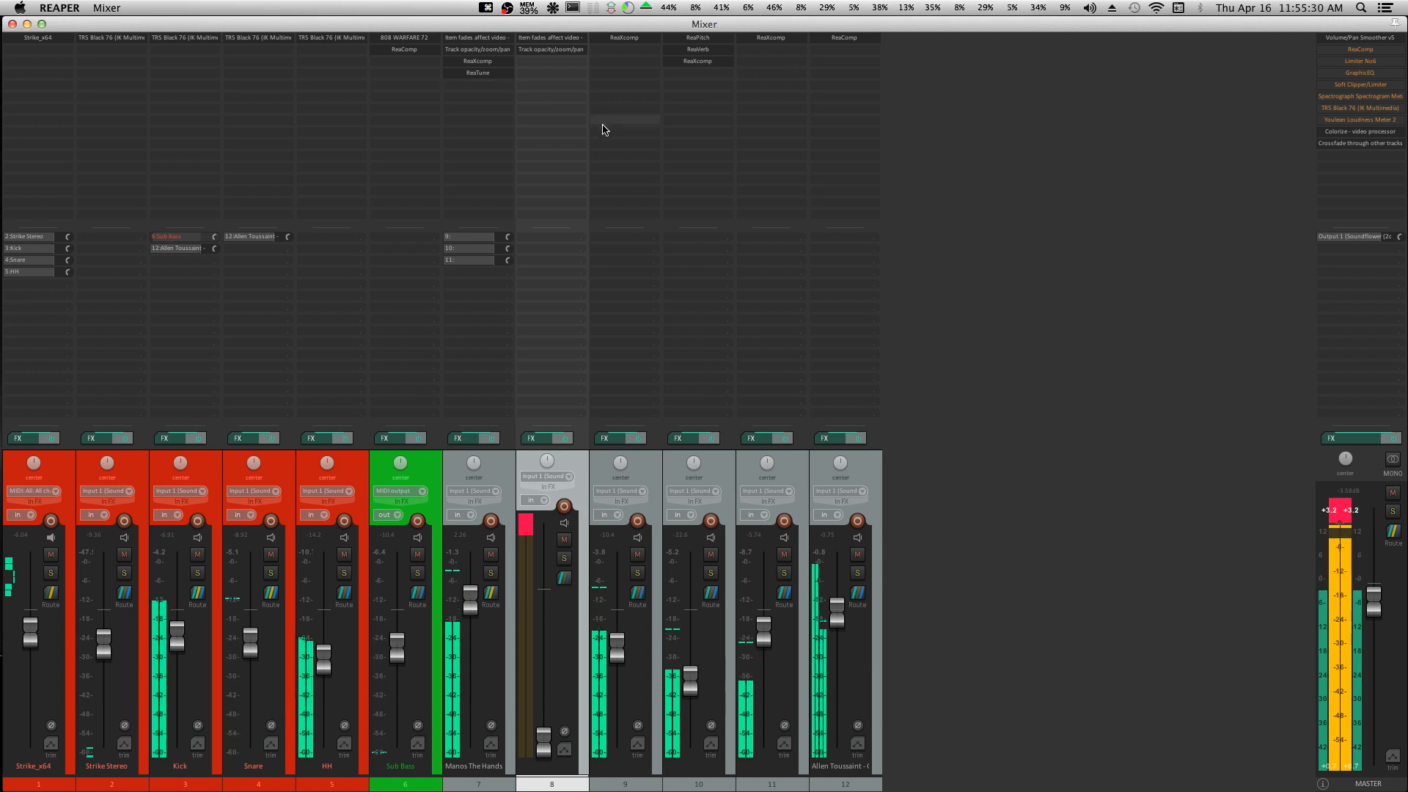
pyautogui.moveTo(1349, 143); pyautogui.dragTo(1347, 132)
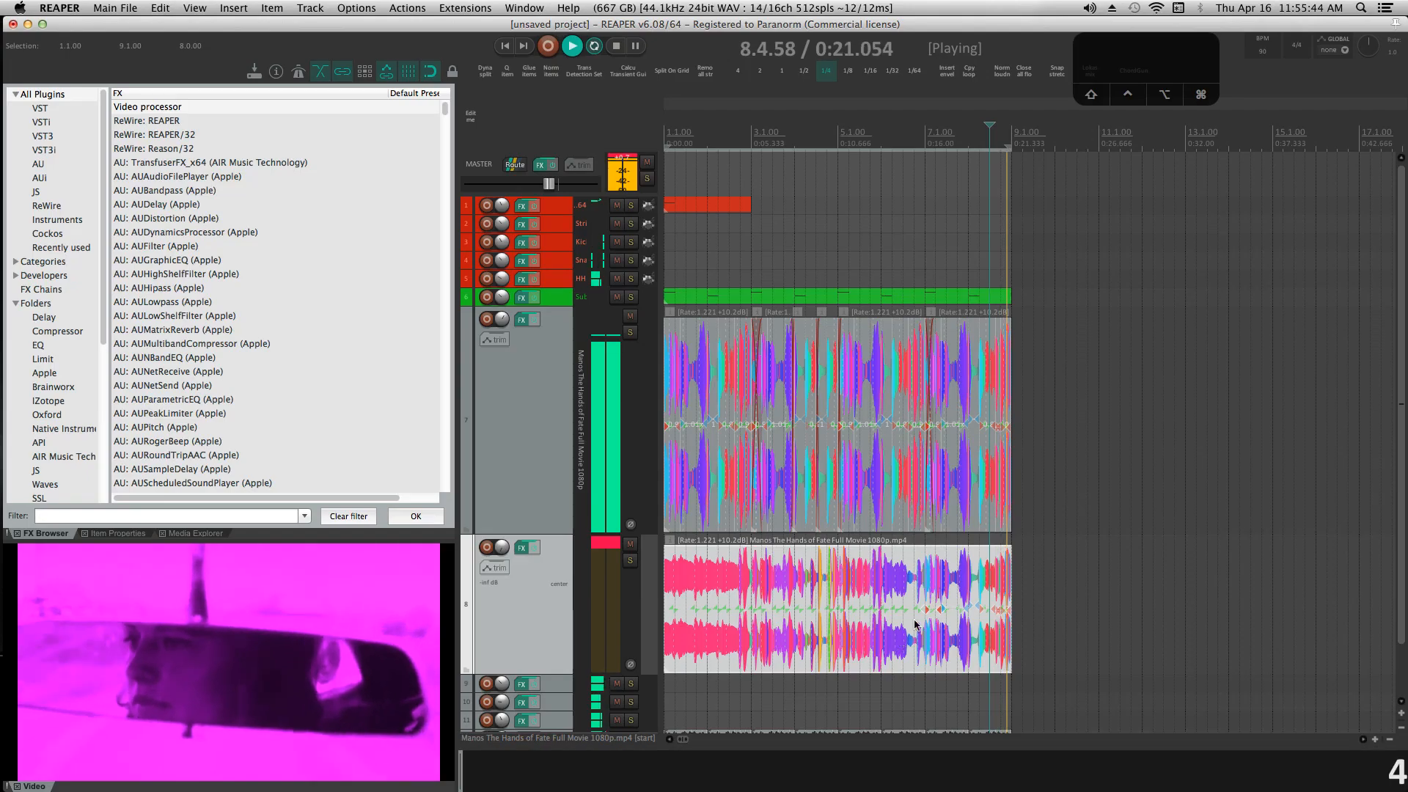
# Edit the Master's crossfade video code so parm equals project_time_qn, and apply the code change.
pyautogui.press('super+m')
pyautogui.click(1349, 134)
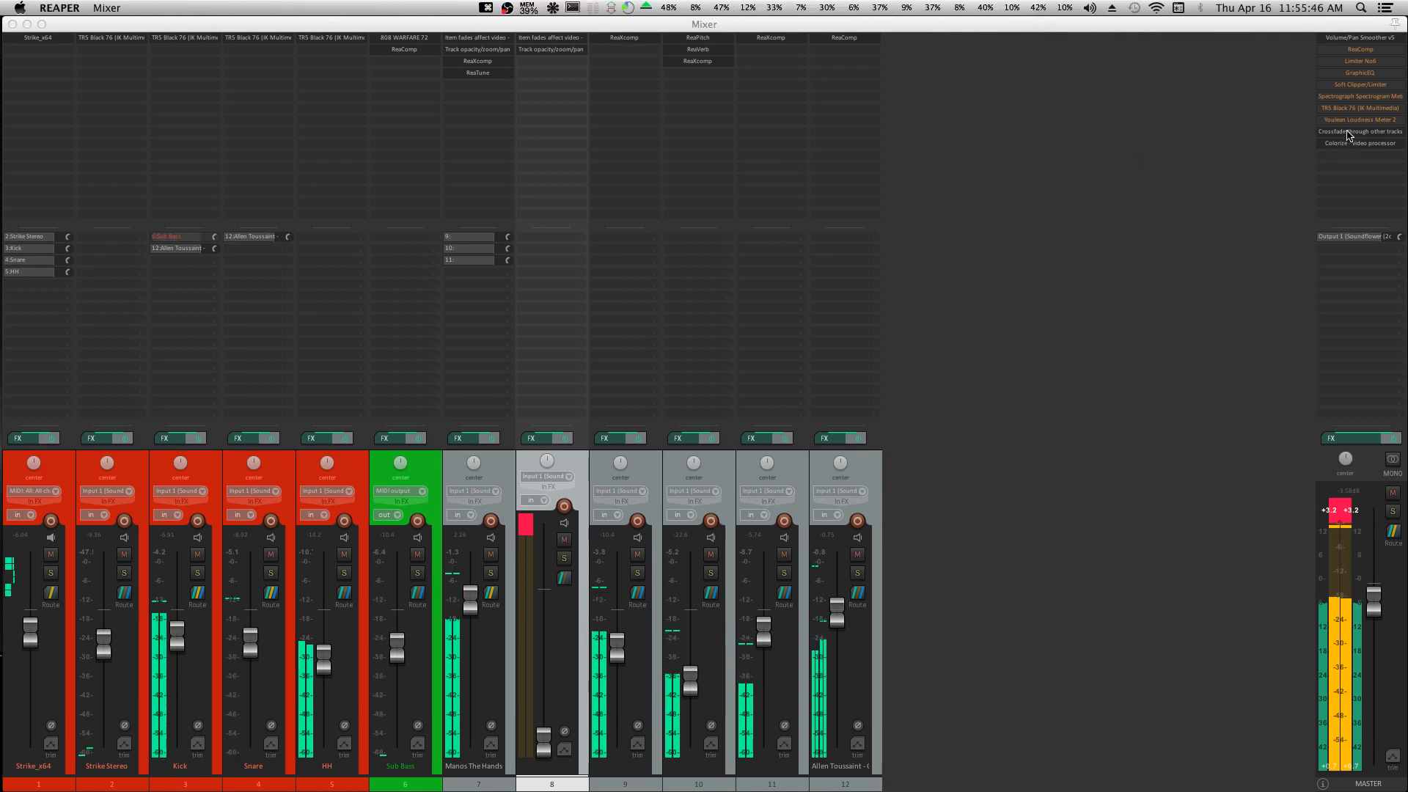
pyautogui.click(1350, 134)
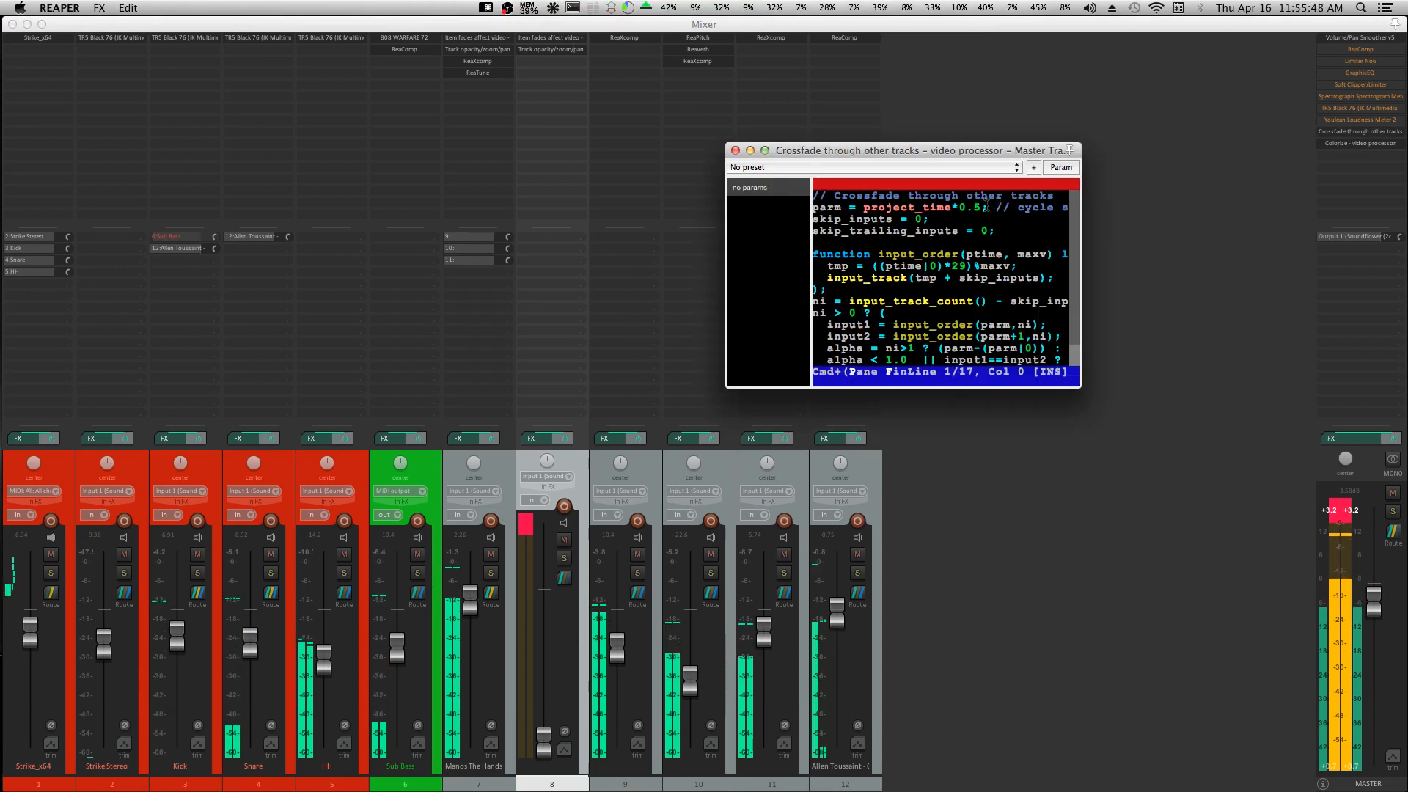
pyautogui.press('BackSpace')
pyautogui.press('BackSpace')
pyautogui.press('BackSpace')
pyautogui.press('BackSpace')
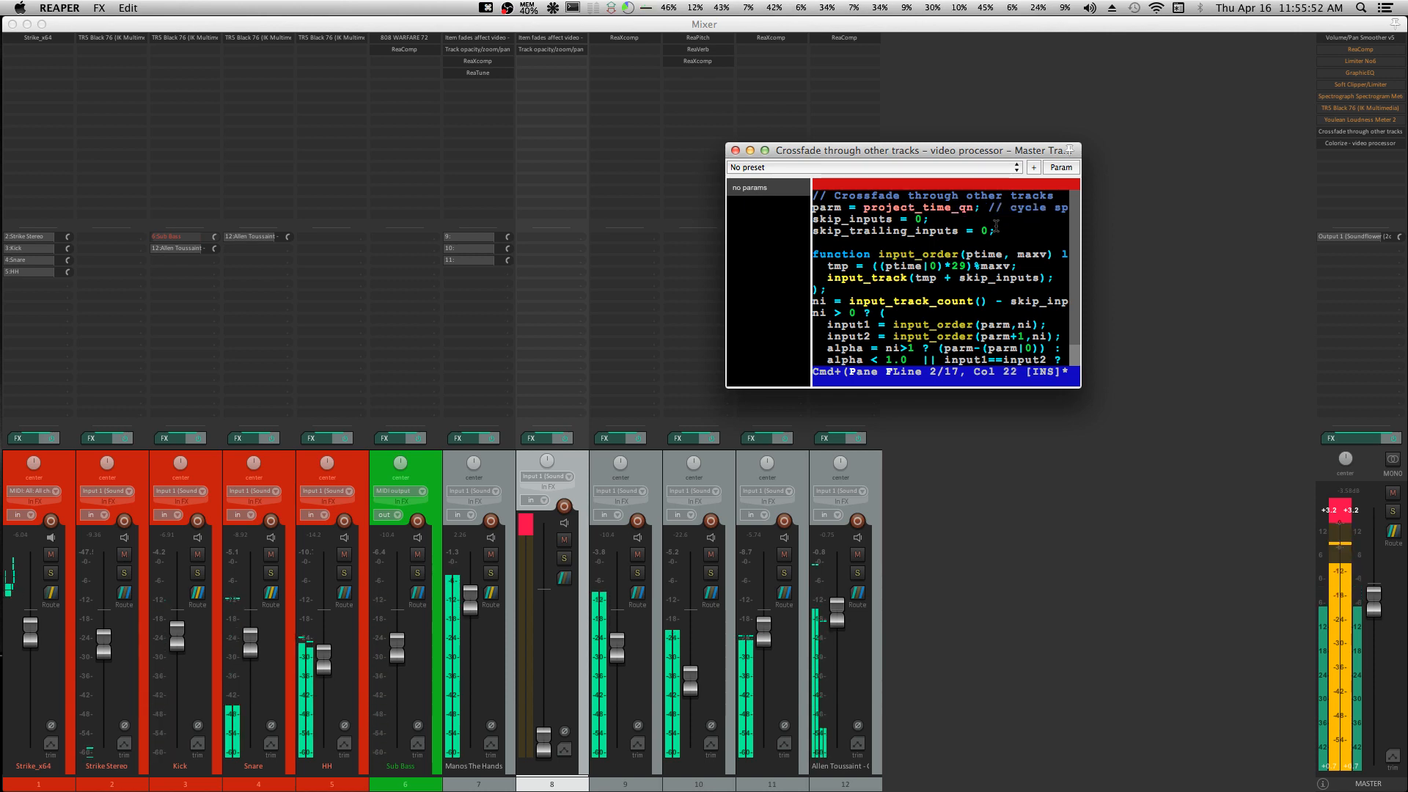
pyautogui.press('super+s')
# Move the crossfade code window clear of the video items and preview the blended video full screen.
pyautogui.moveTo(977, 150); pyautogui.dragTo(1279, 321)
pyautogui.press('super+m')
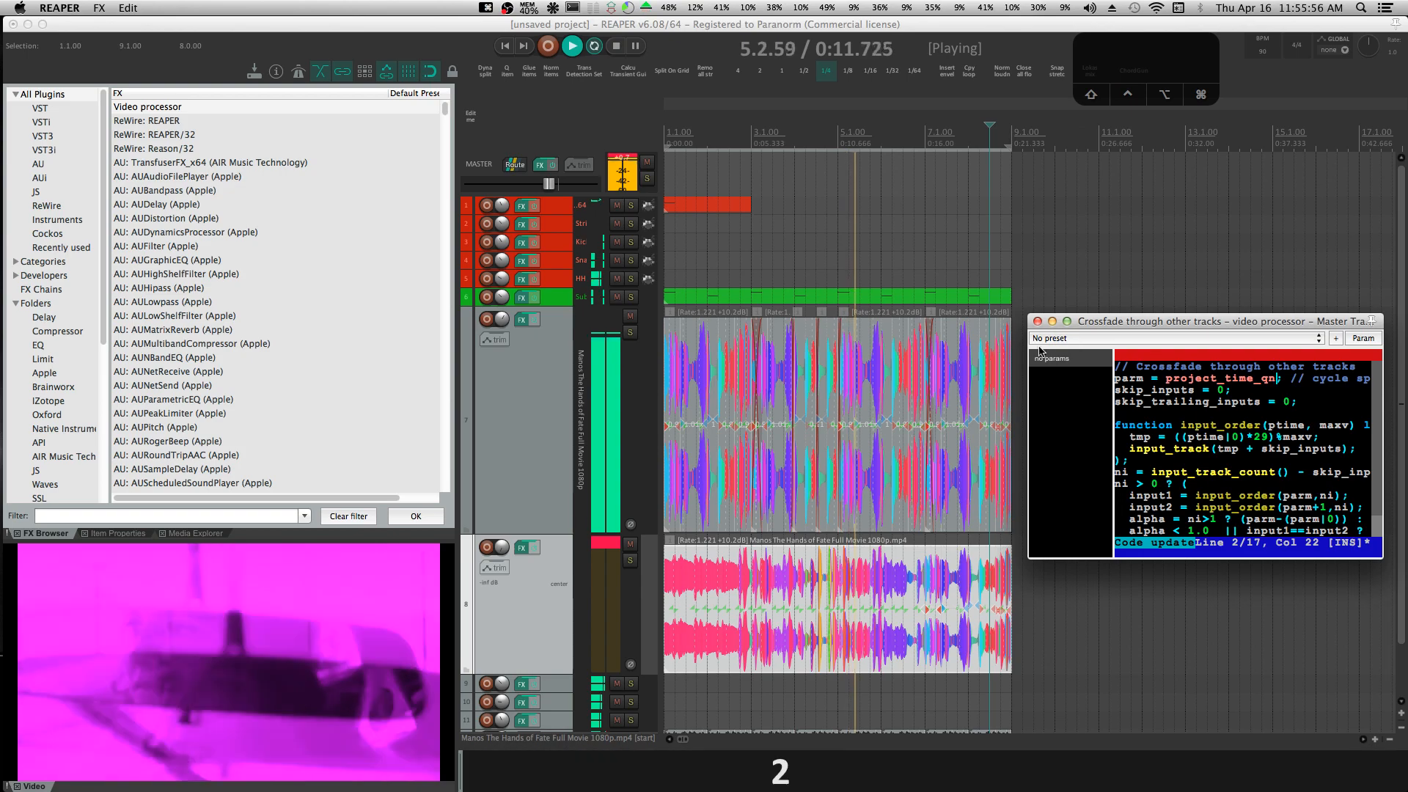
pyautogui.doubleClick(123, 695)
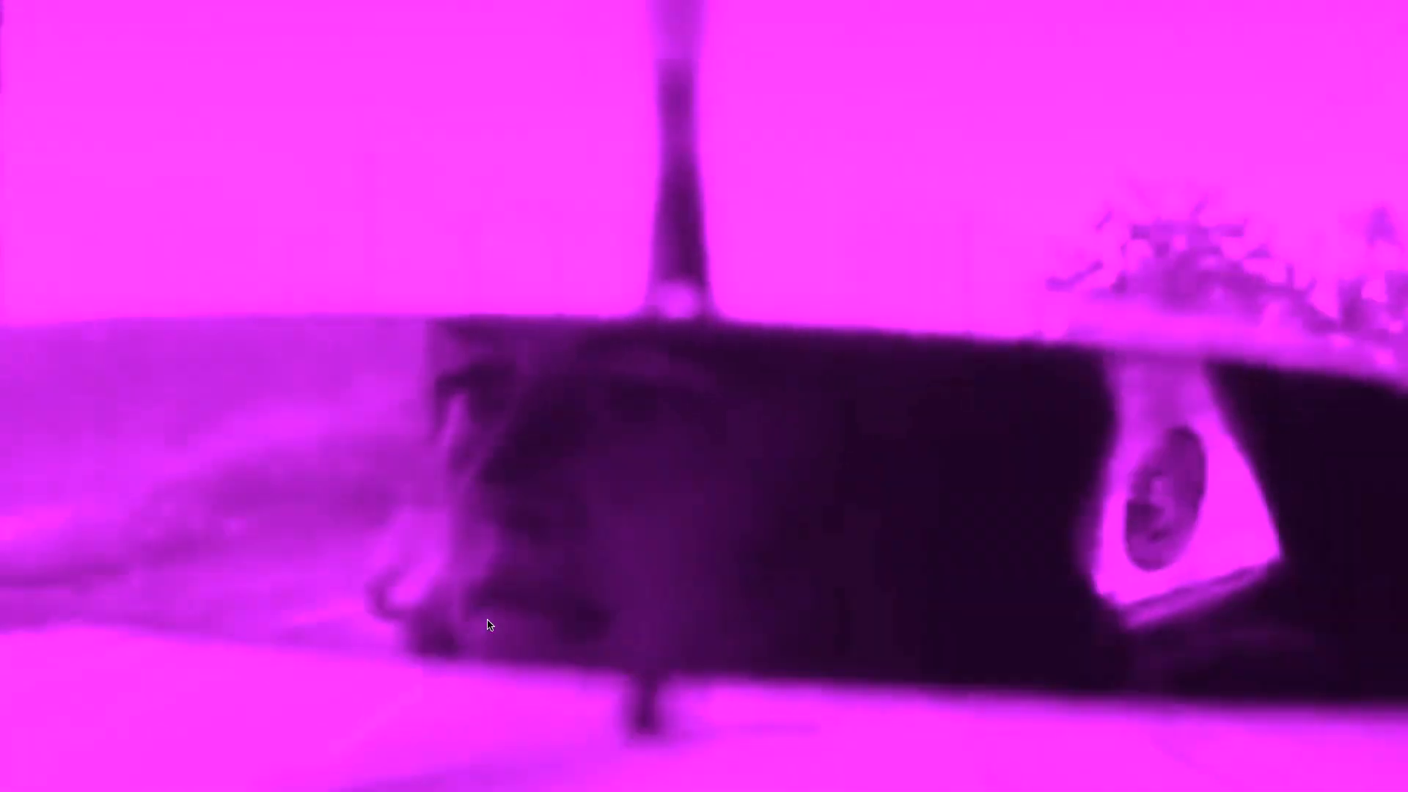
pyautogui.doubleClick(491, 618)
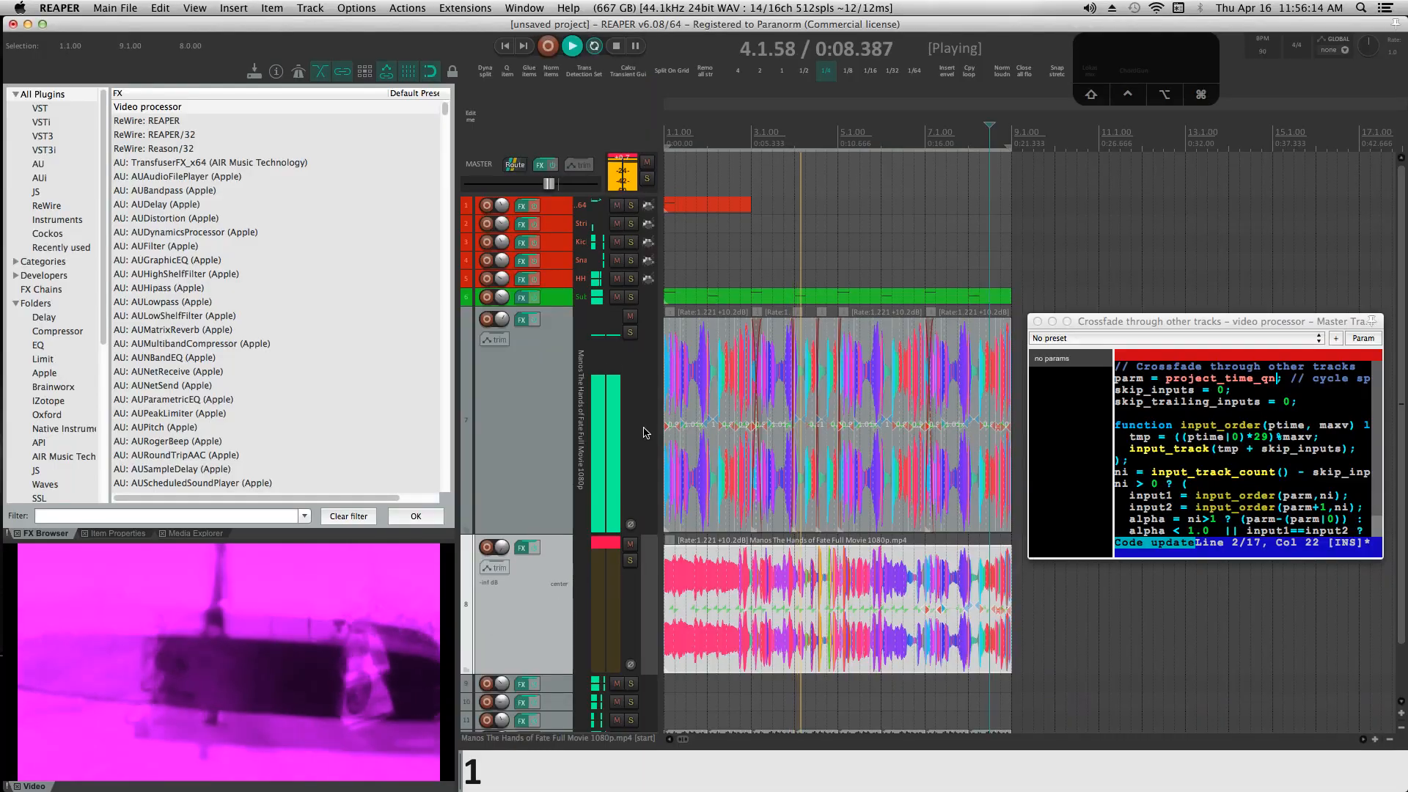
# Reset the clipped peak readouts on track 8 and the Master track.
pyautogui.press('super+m')
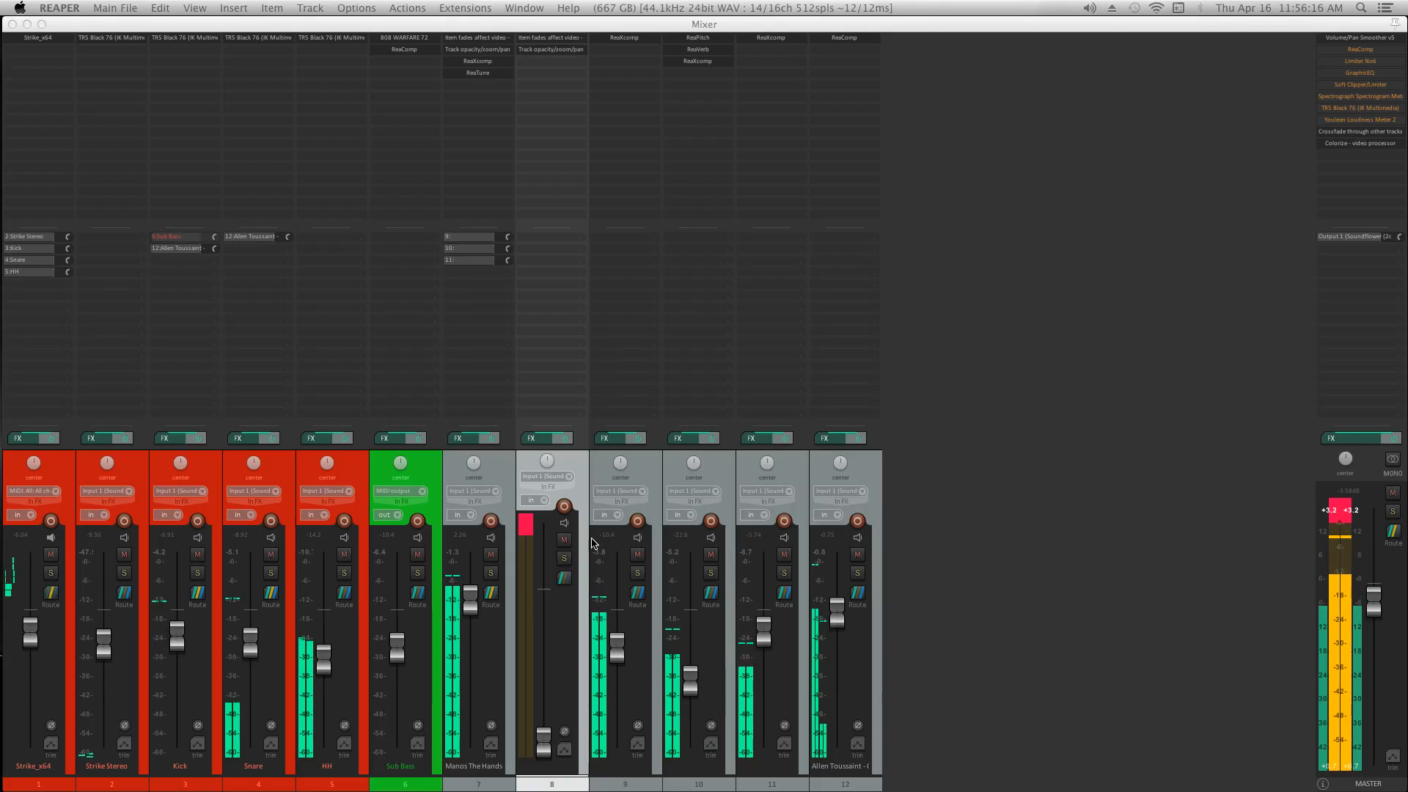
pyautogui.click(525, 529)
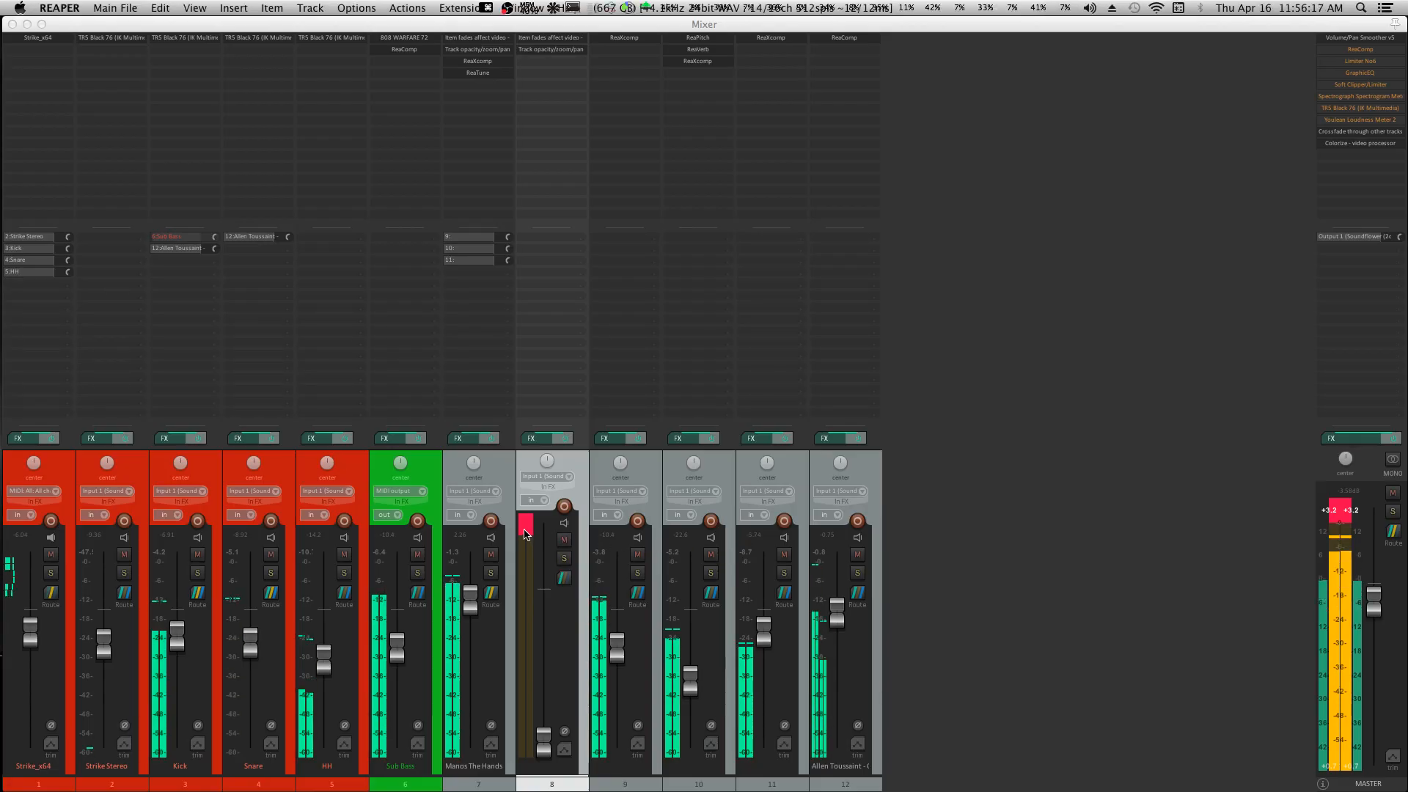
pyautogui.click(1342, 522)
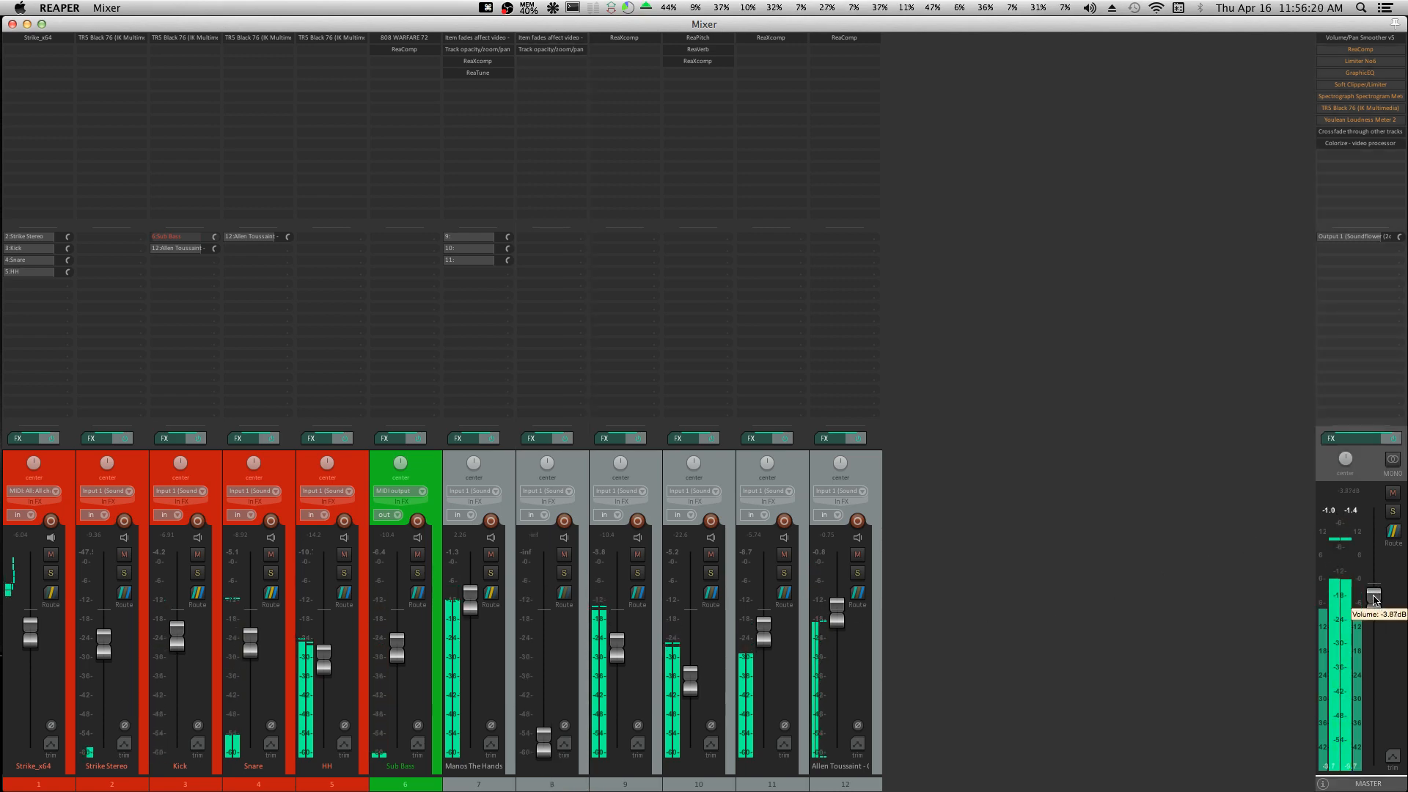
# Set the Master's Volume/Pan Smoother volume to -7.7 dB and raise the master fader above unity.
pyautogui.click(1360, 47)
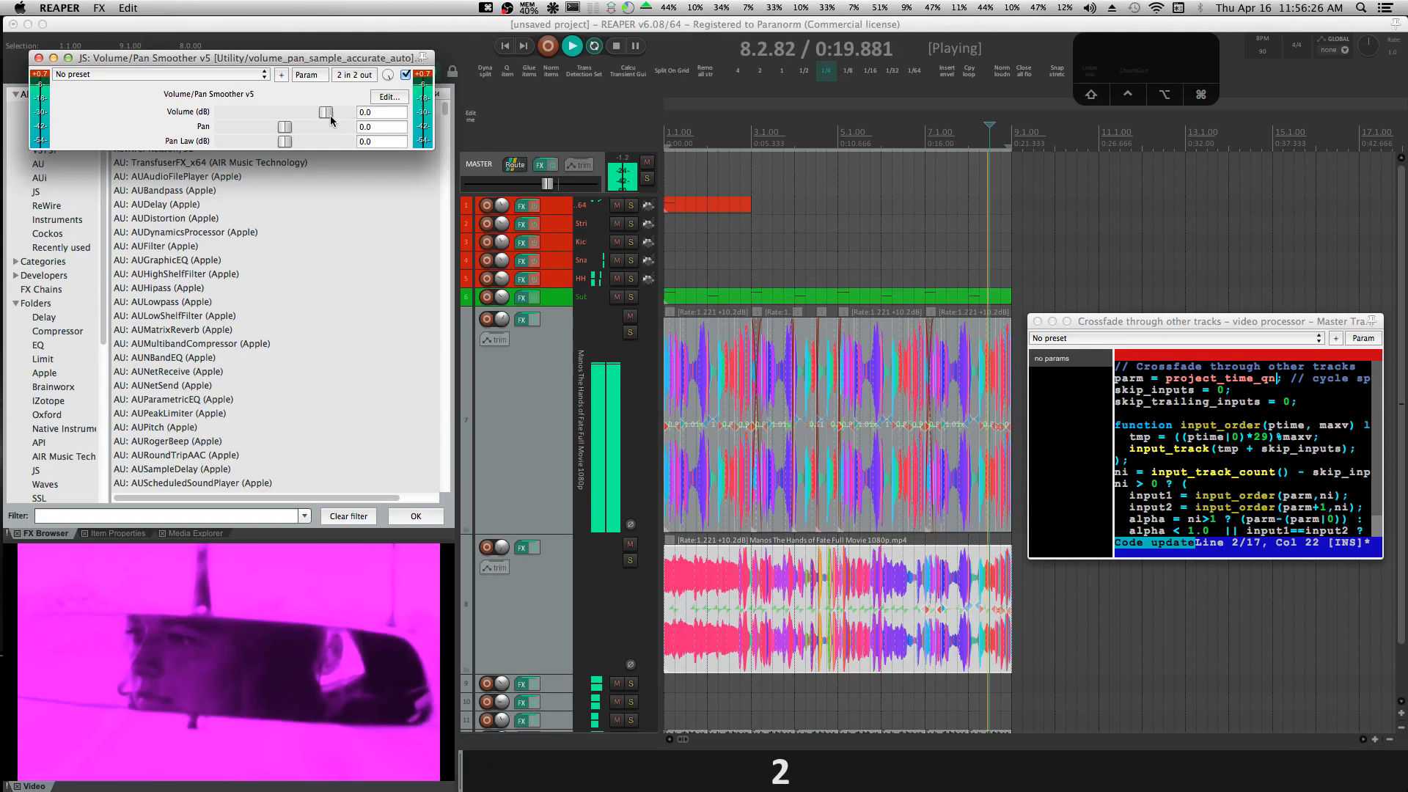
pyautogui.moveTo(323, 117); pyautogui.dragTo(310, 119)
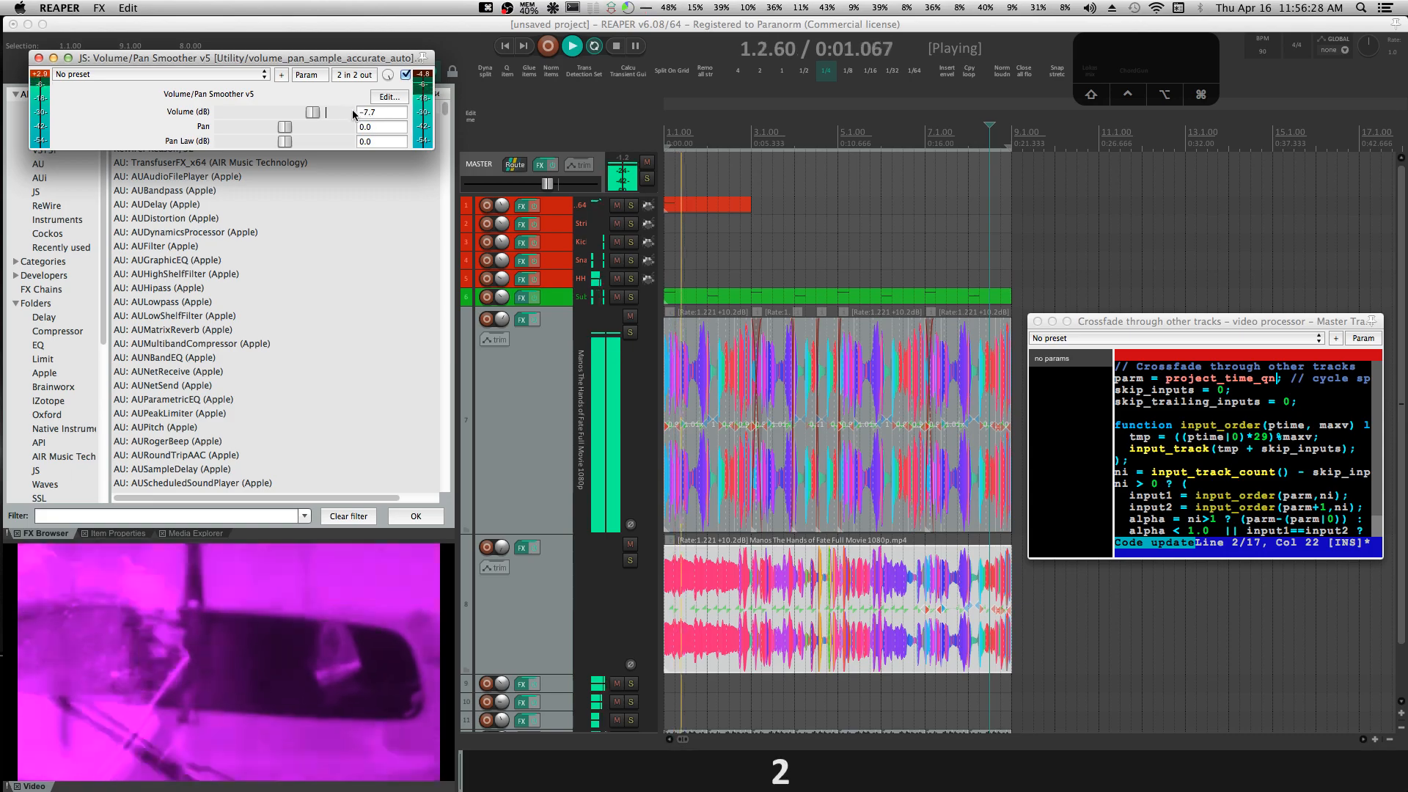
pyautogui.click(39, 58)
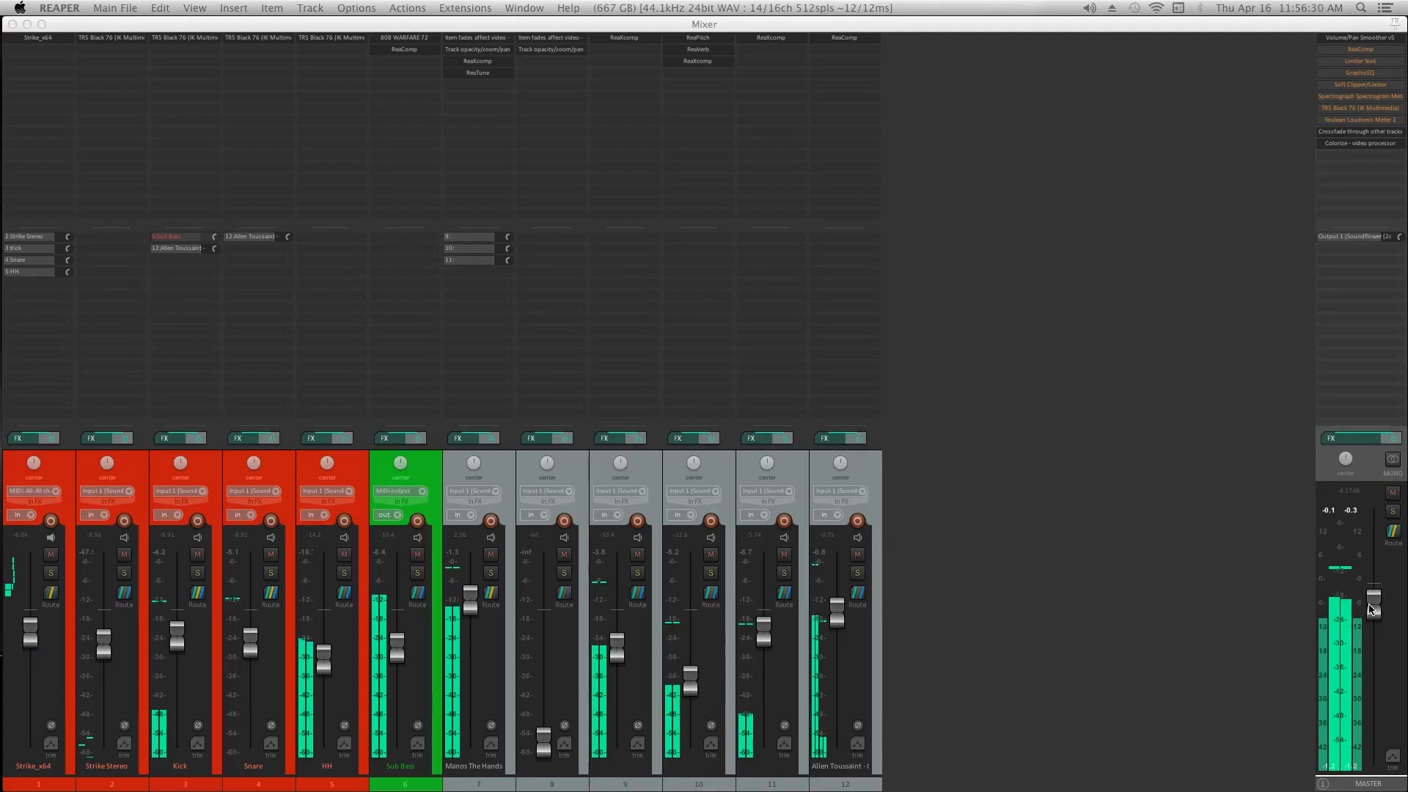
pyautogui.moveTo(1370, 608); pyautogui.dragTo(1377, 566)
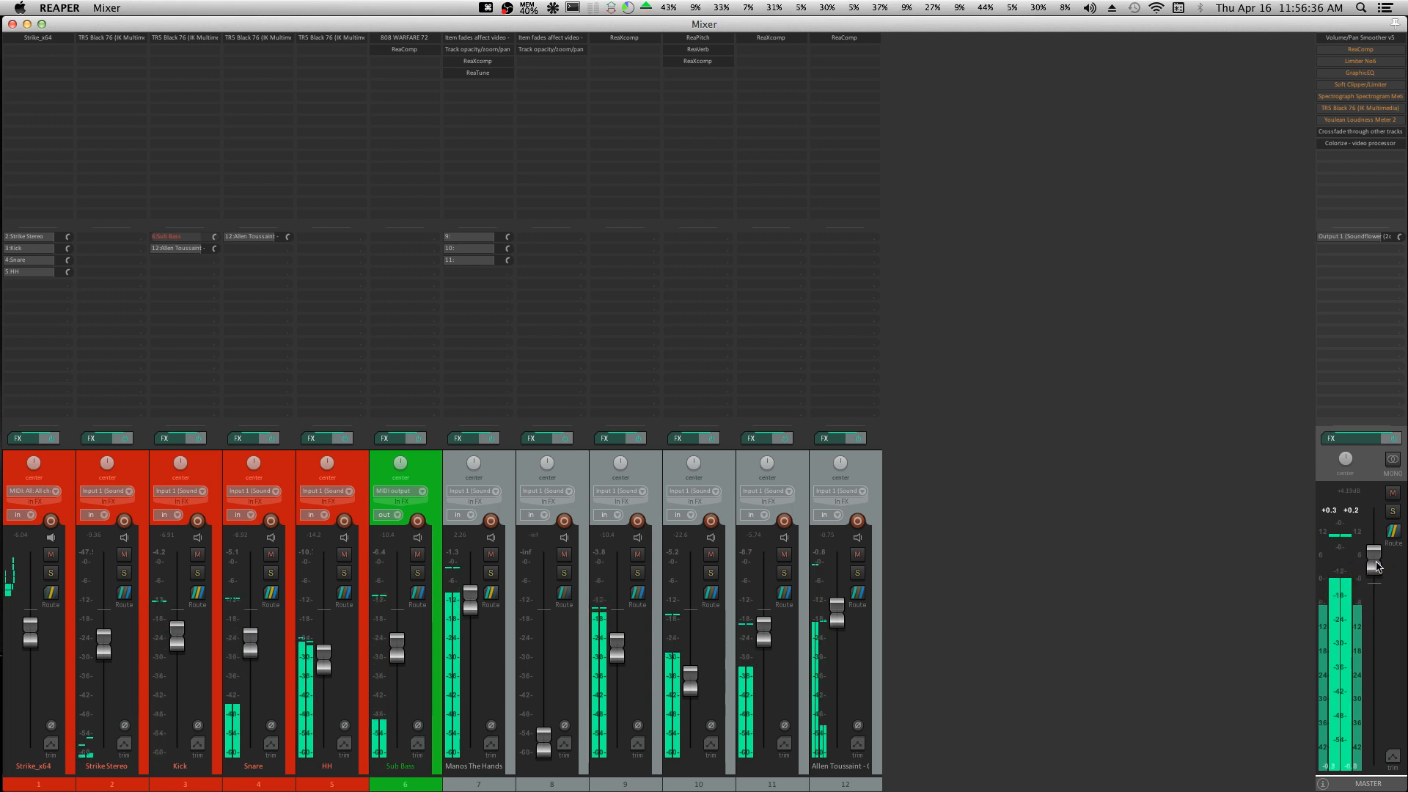
pyautogui.press('super+m')
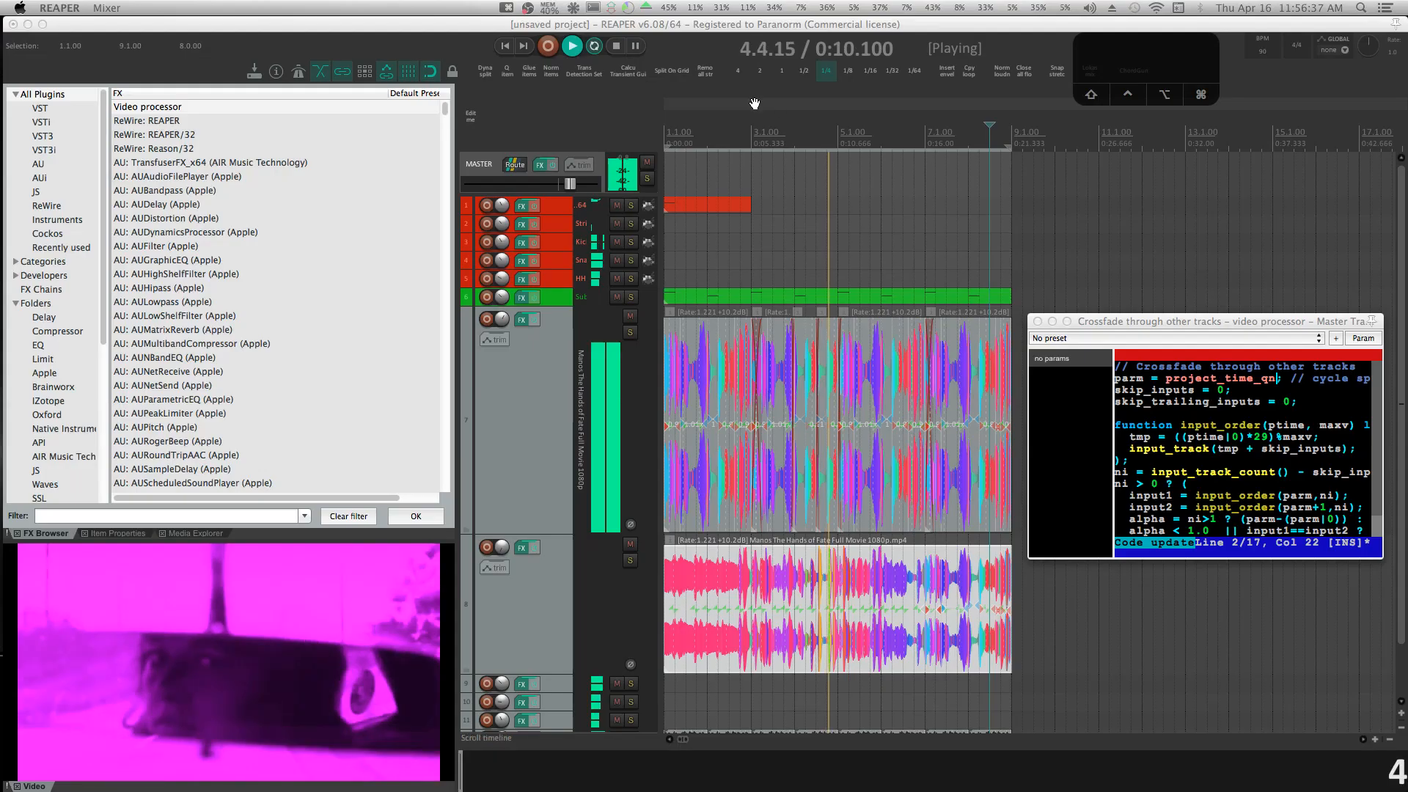
# Stop playback and load a saved all-settings render preset for an MPEG-4 time-selection render with h264 video at 3500 kbps.
pyautogui.click(612, 49)
pyautogui.click(103, 7)
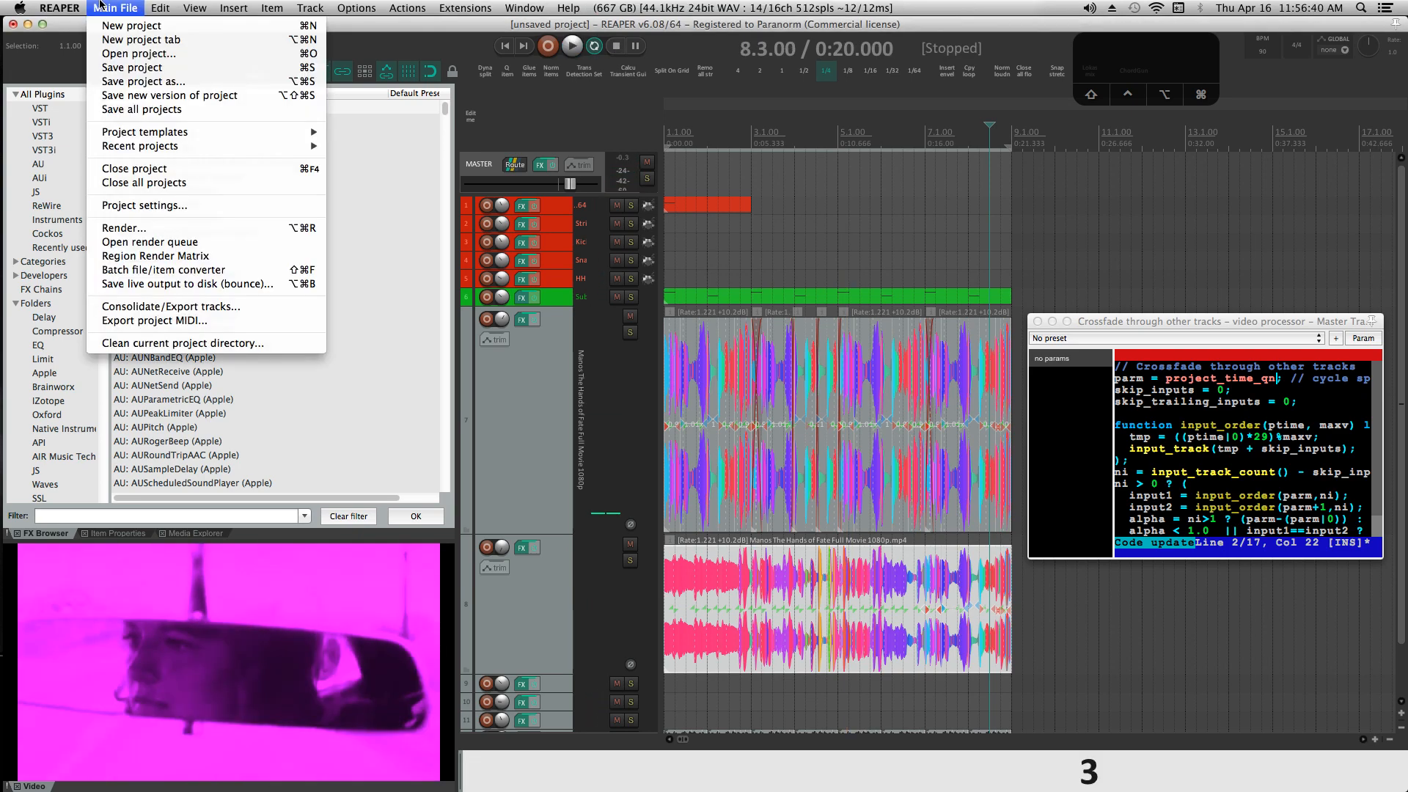
pyautogui.click(144, 228)
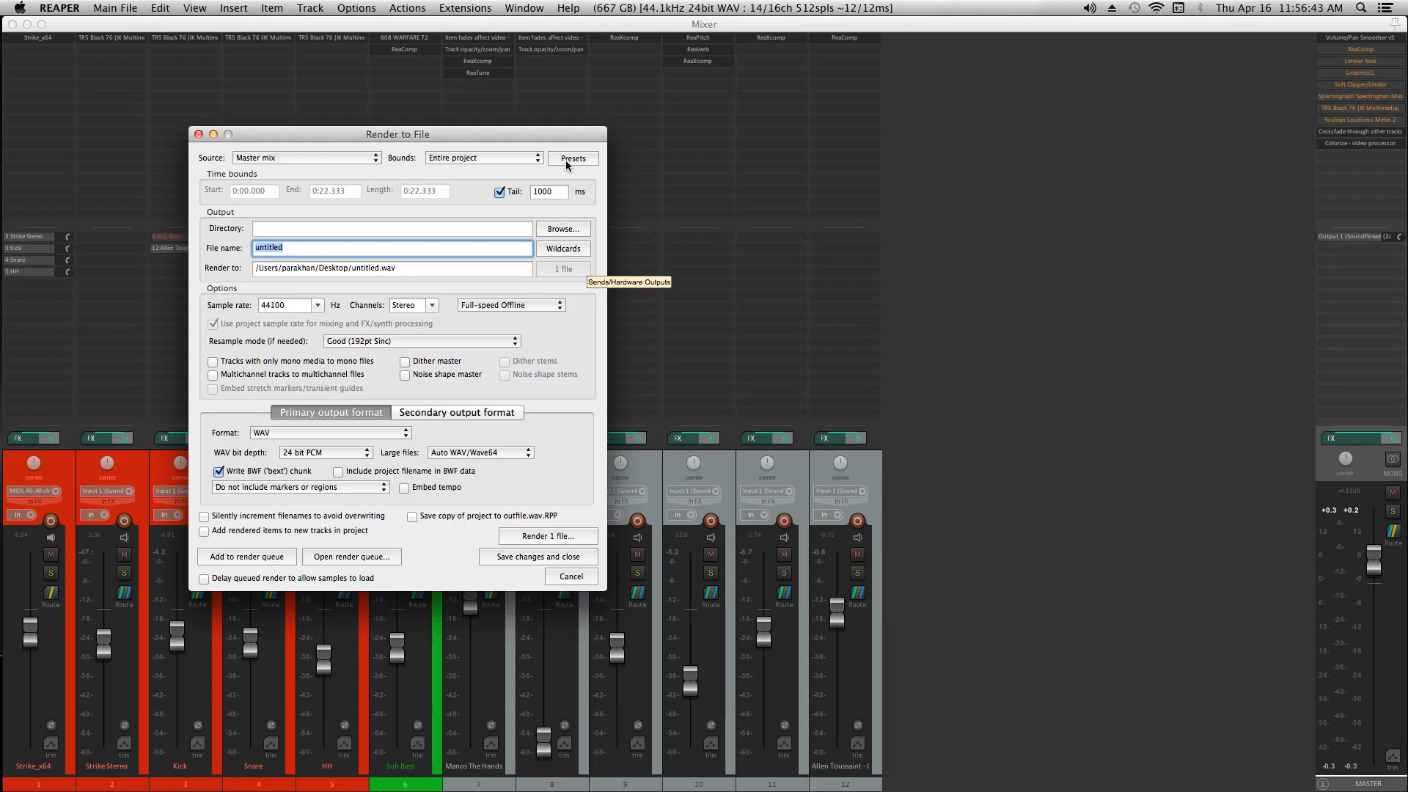
pyautogui.click(566, 160)
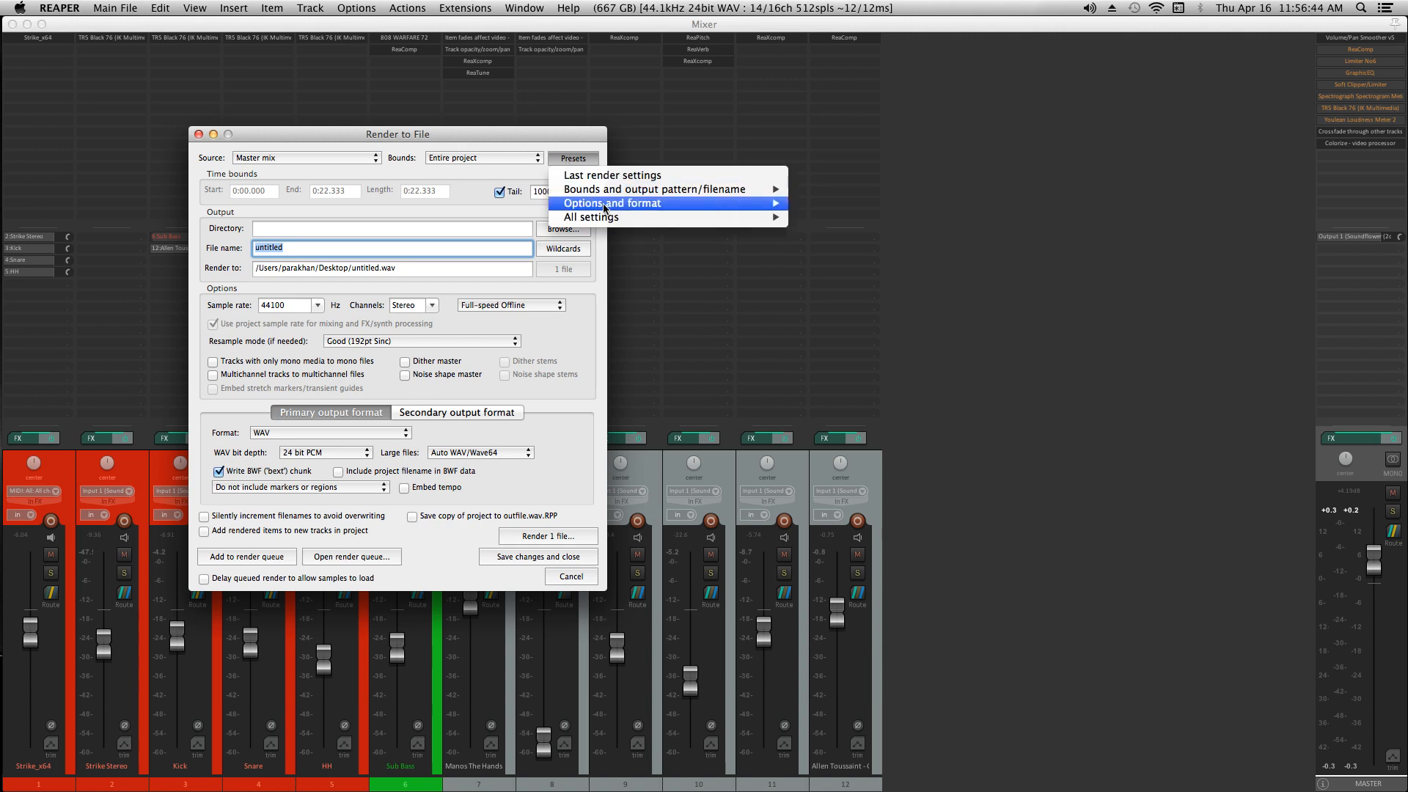
pyautogui.moveTo(753, 218)
pyautogui.click(859, 217)
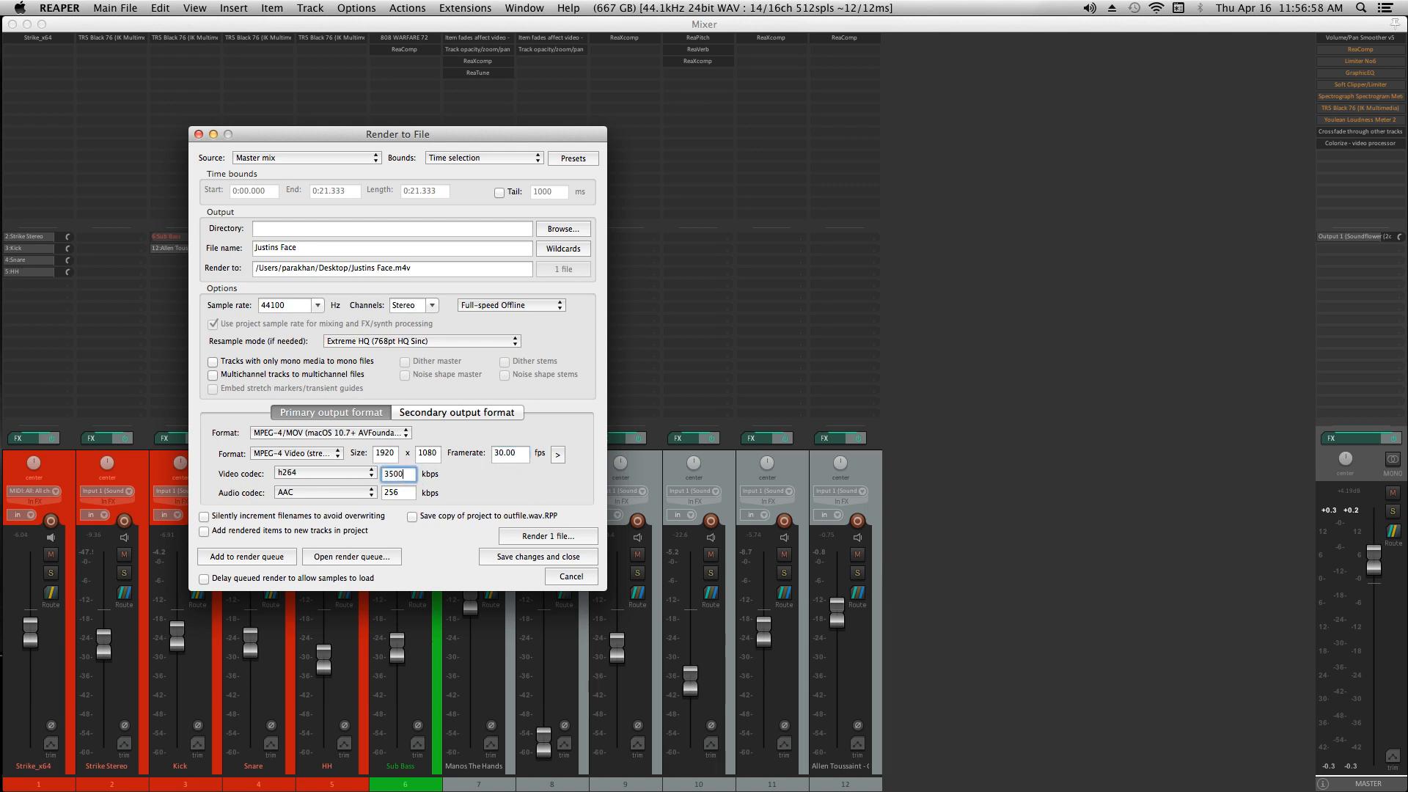
# Set the render size to 1920x1080 (Full HD) and start rendering the video file.
pyautogui.click(558, 455)
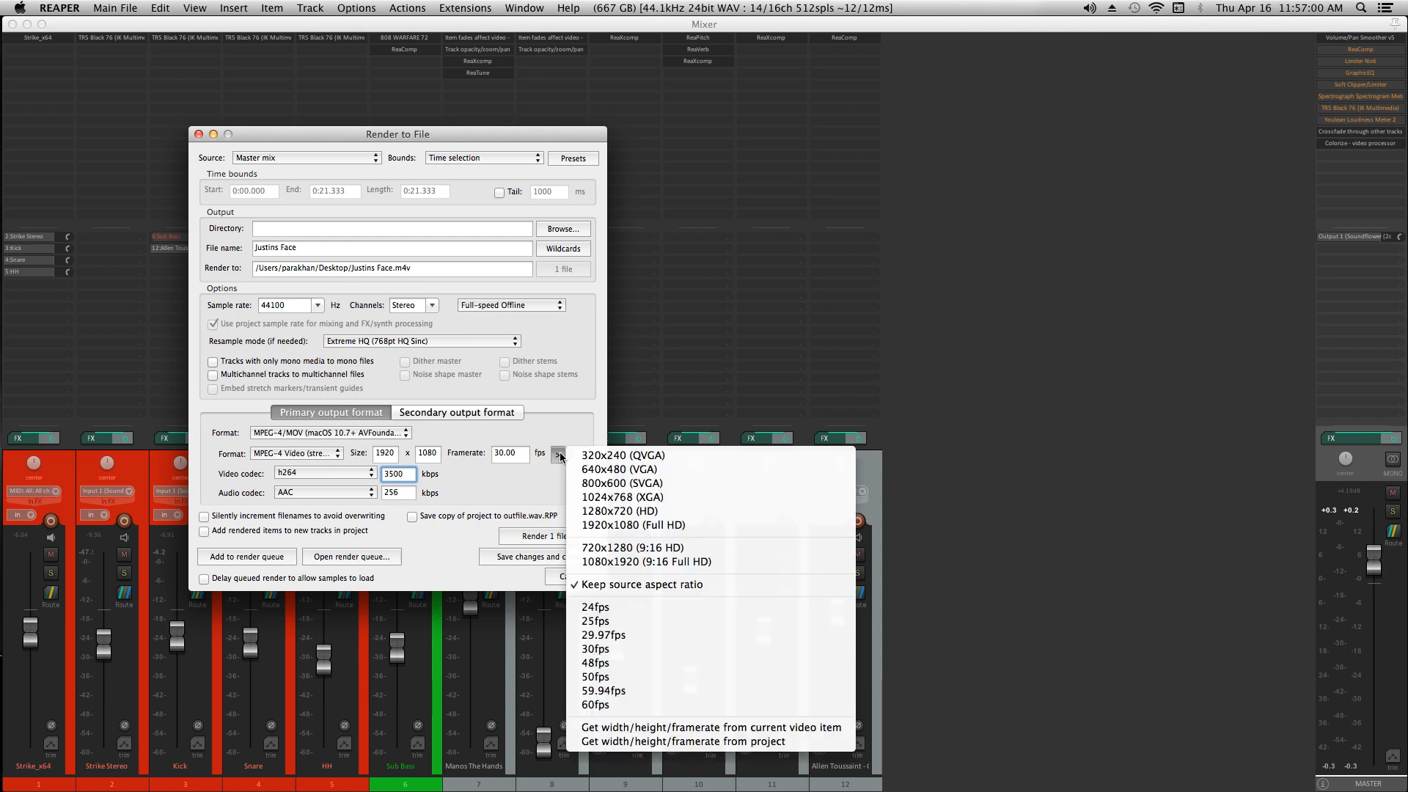
pyautogui.click(589, 525)
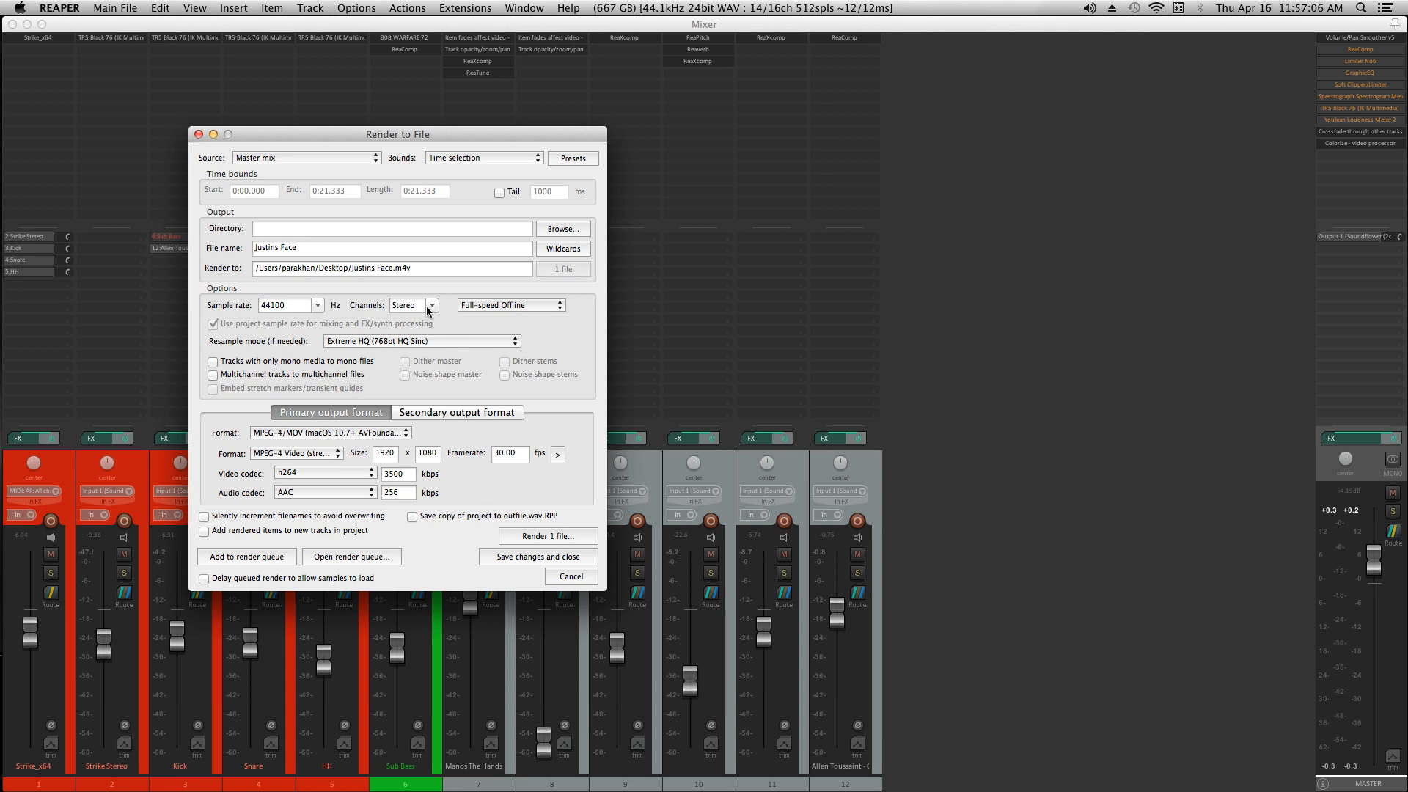
pyautogui.click(537, 536)
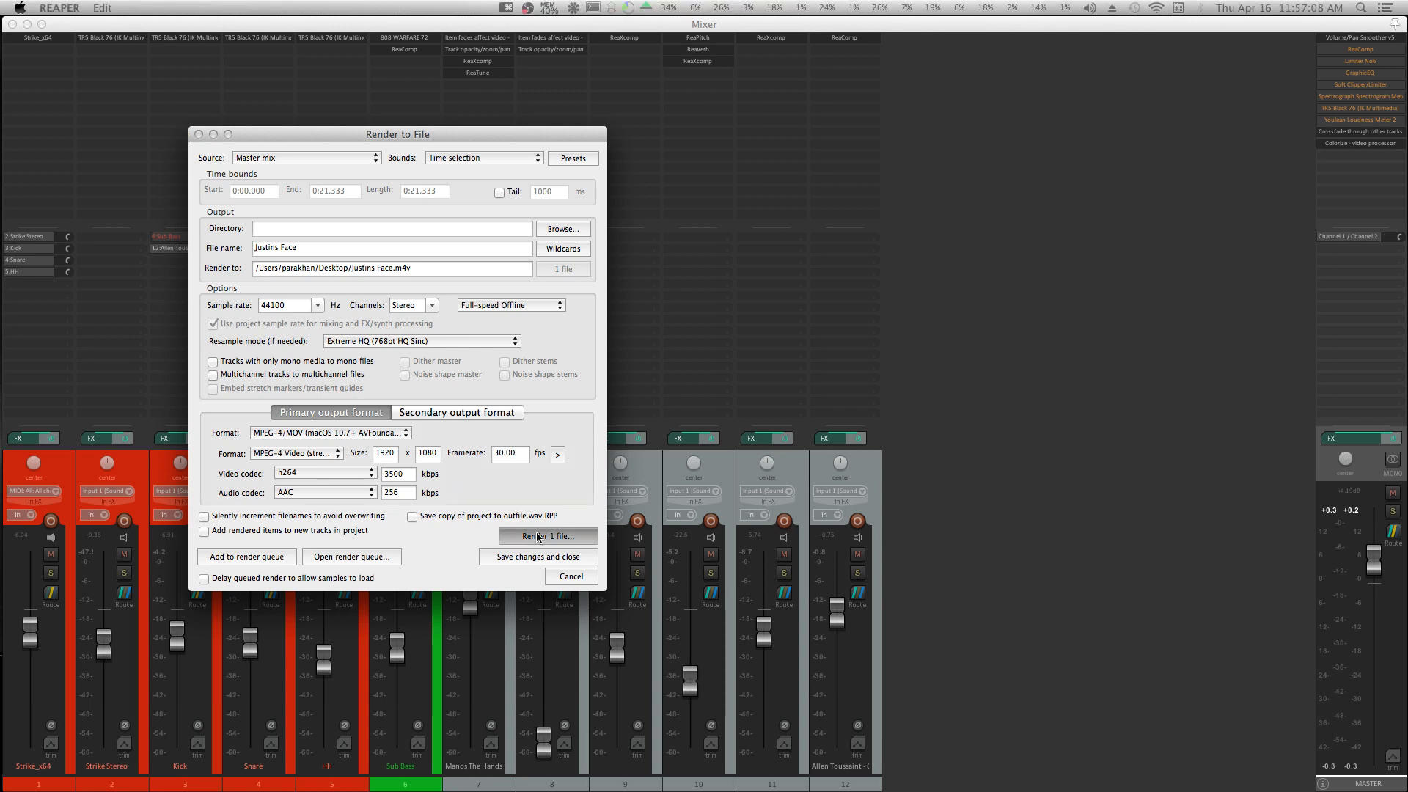